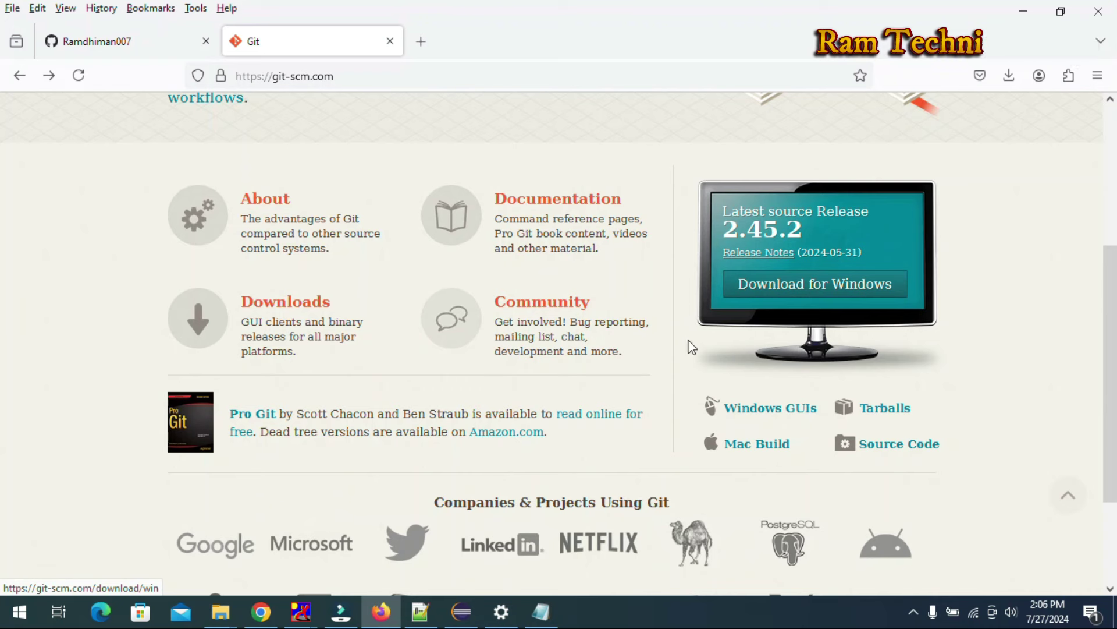
# - Start, then cancel, the duplicate Git-2.45.2-64-bit.exe download in Firefox and show the desktop
pyautogui.click(767, 295)
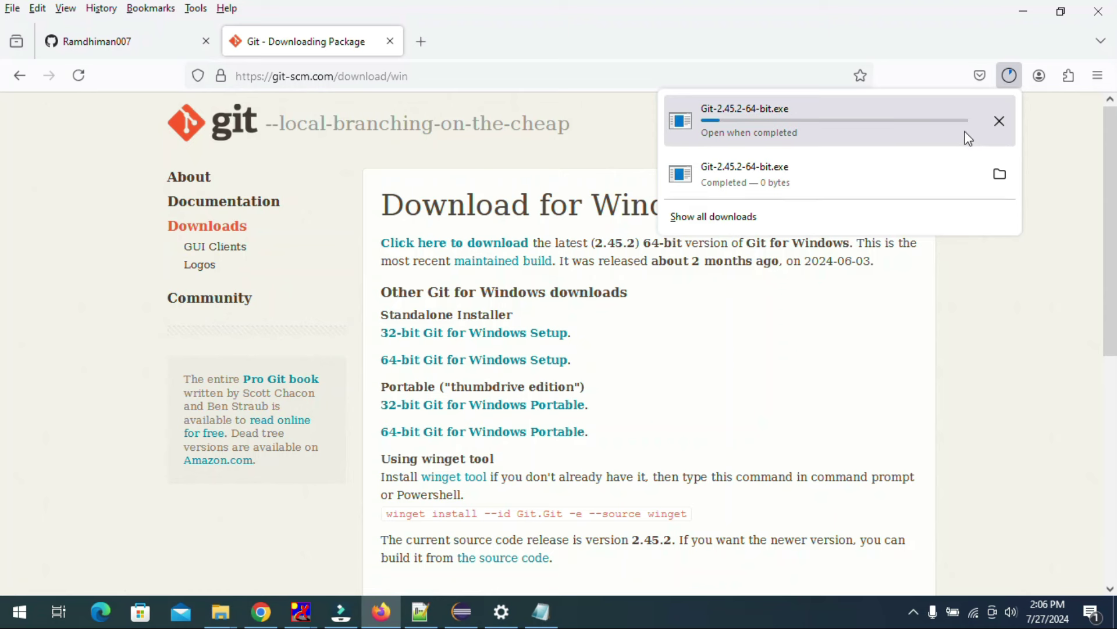
pyautogui.click(999, 127)
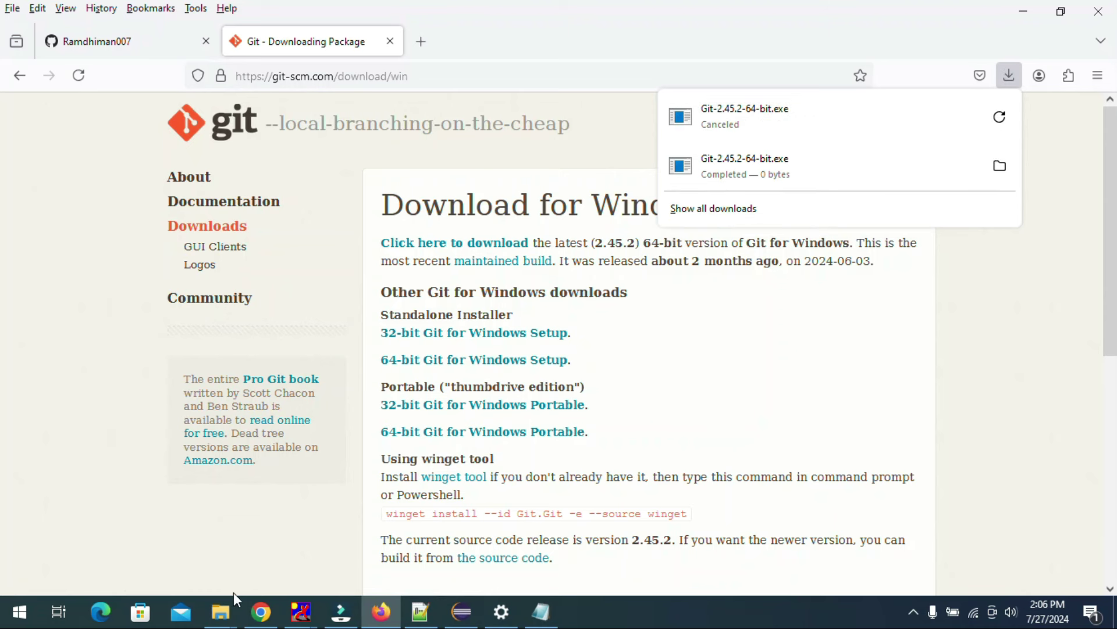
pyautogui.press('super+d')
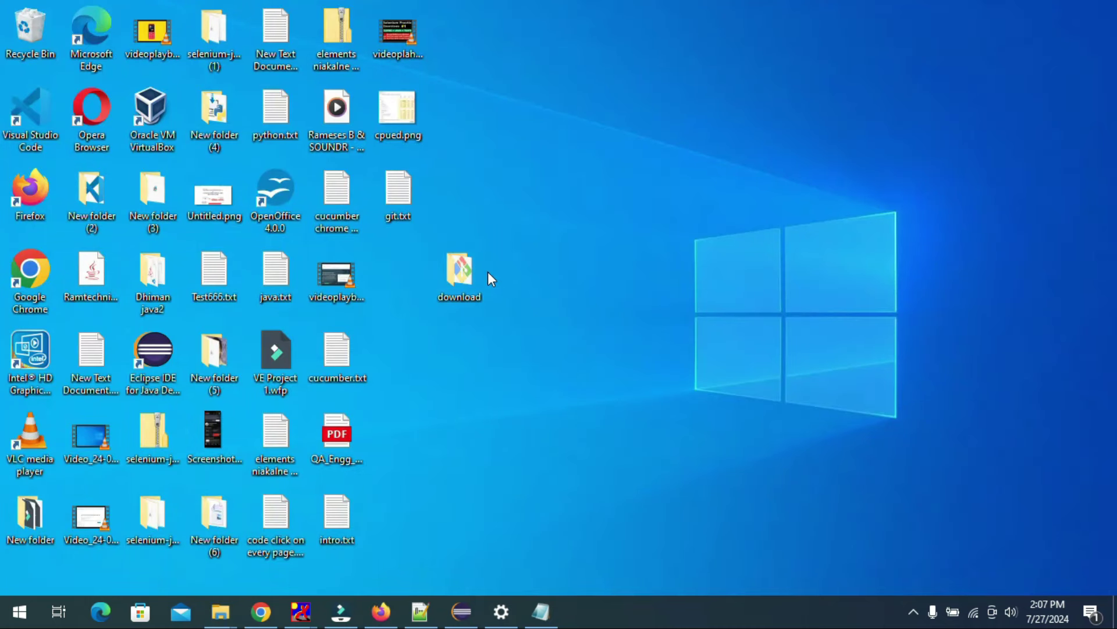
# - Open the download folder maximized and run Git-2.45.2-64-bit.exe as administrator
pyautogui.doubleClick(456, 281)
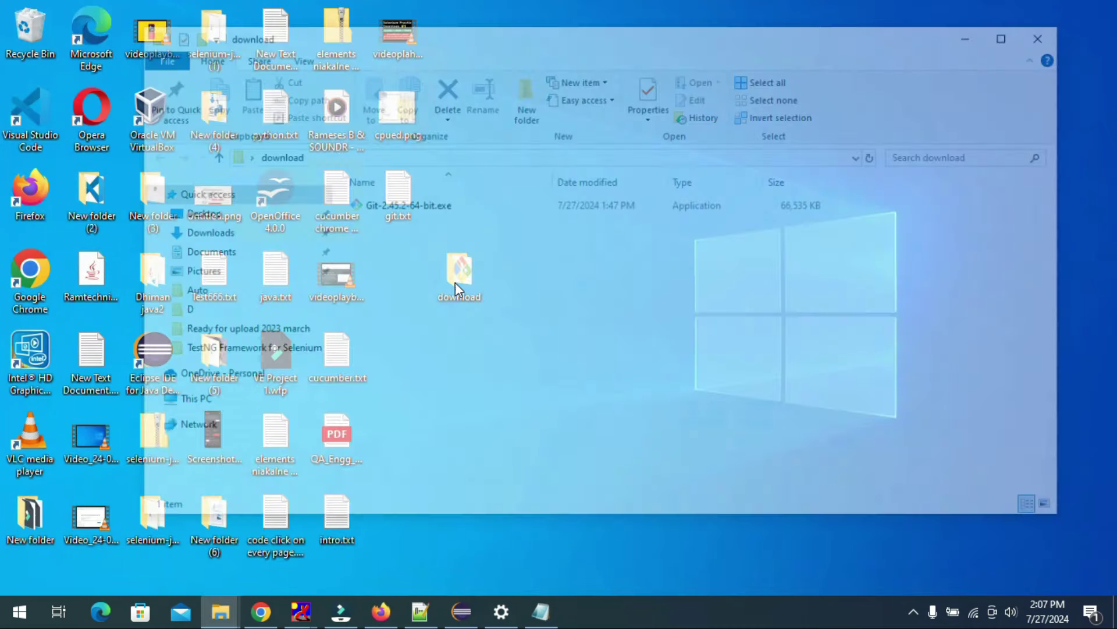
pyautogui.click(1026, 29)
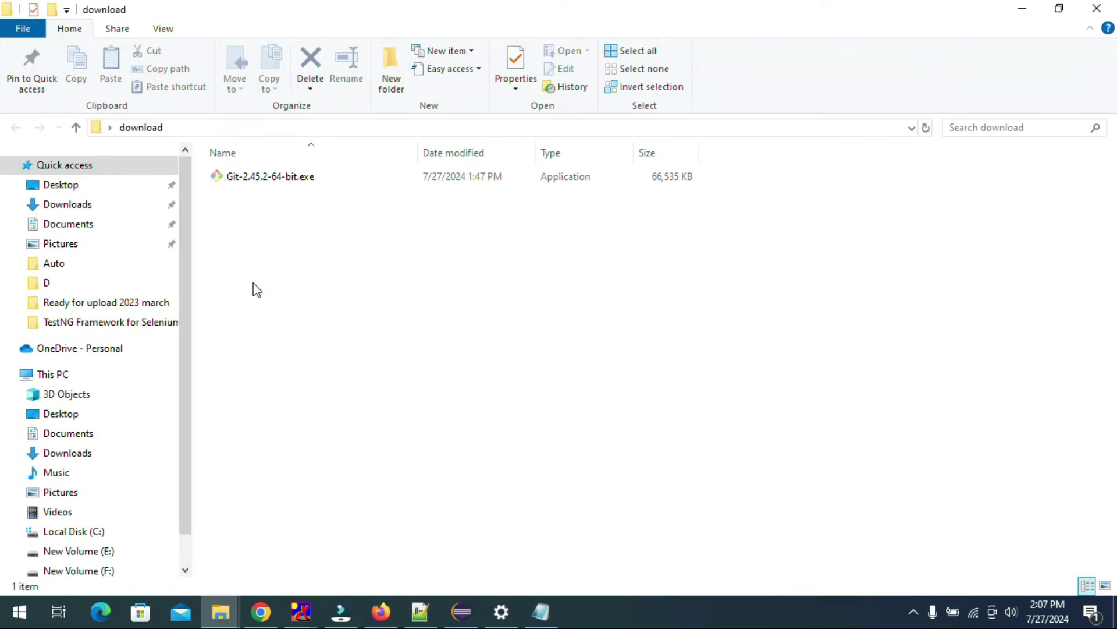
pyautogui.click(265, 180)
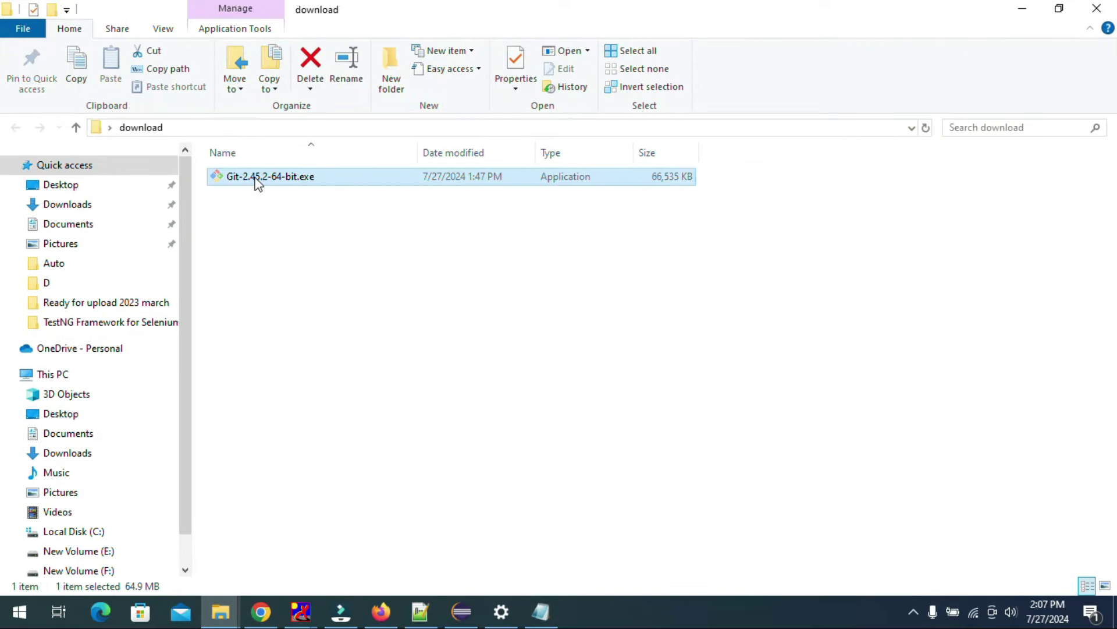
pyautogui.rightClick(257, 182)
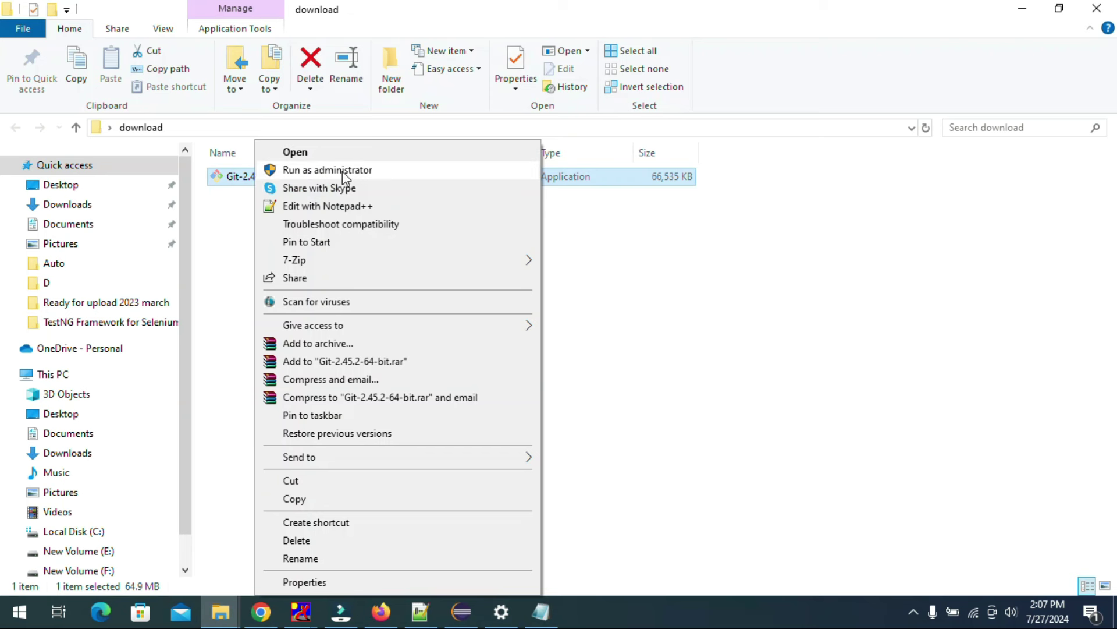
pyautogui.click(346, 172)
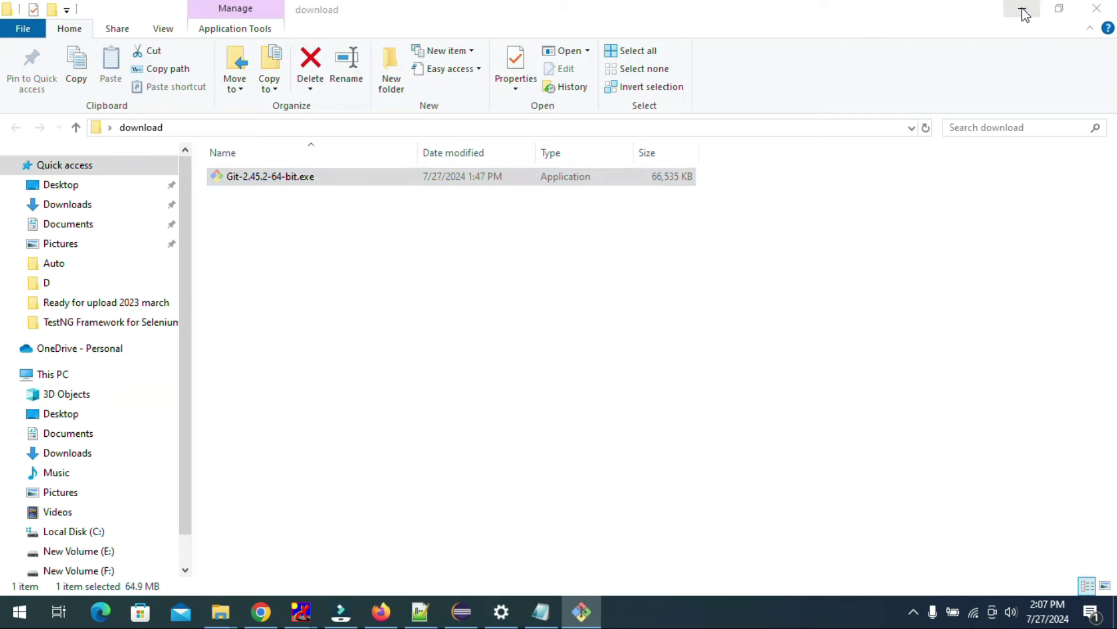
pyautogui.click(1023, 12)
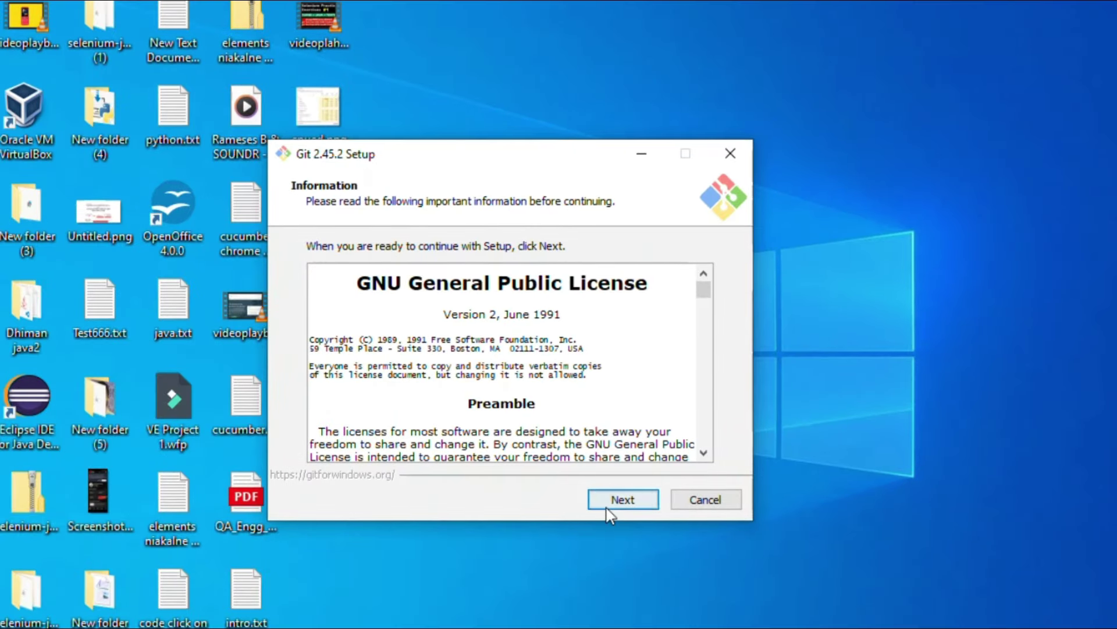
# - Accept the GPL and keep default location, components, Start Menu folder, Vim editor, branch naming and PATH
pyautogui.click(648, 438)
pyautogui.click(629, 499)
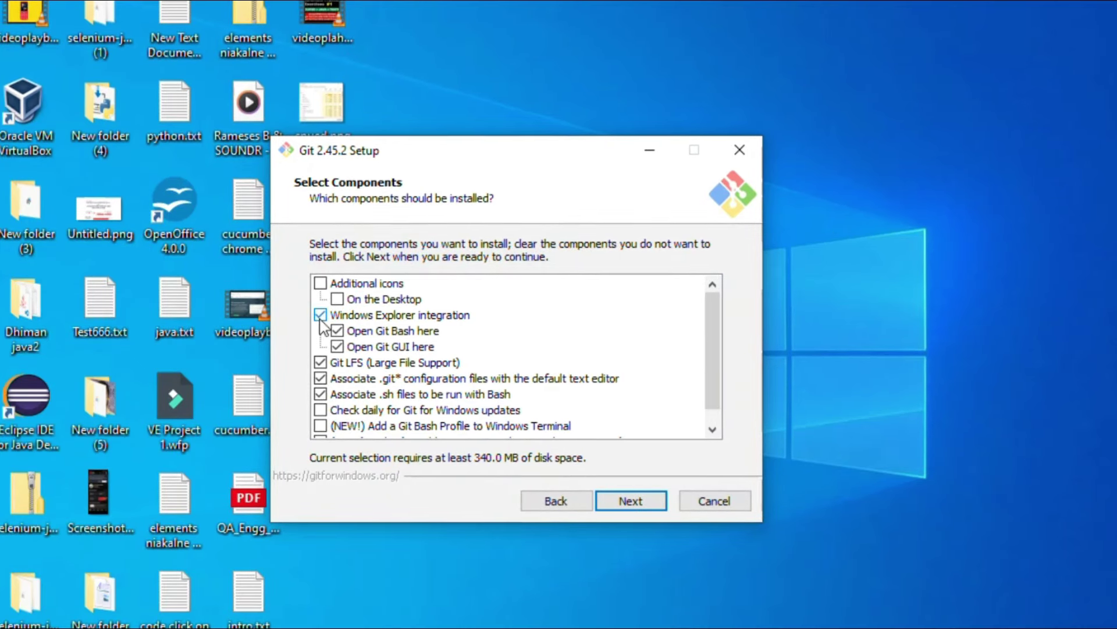
pyautogui.click(632, 503)
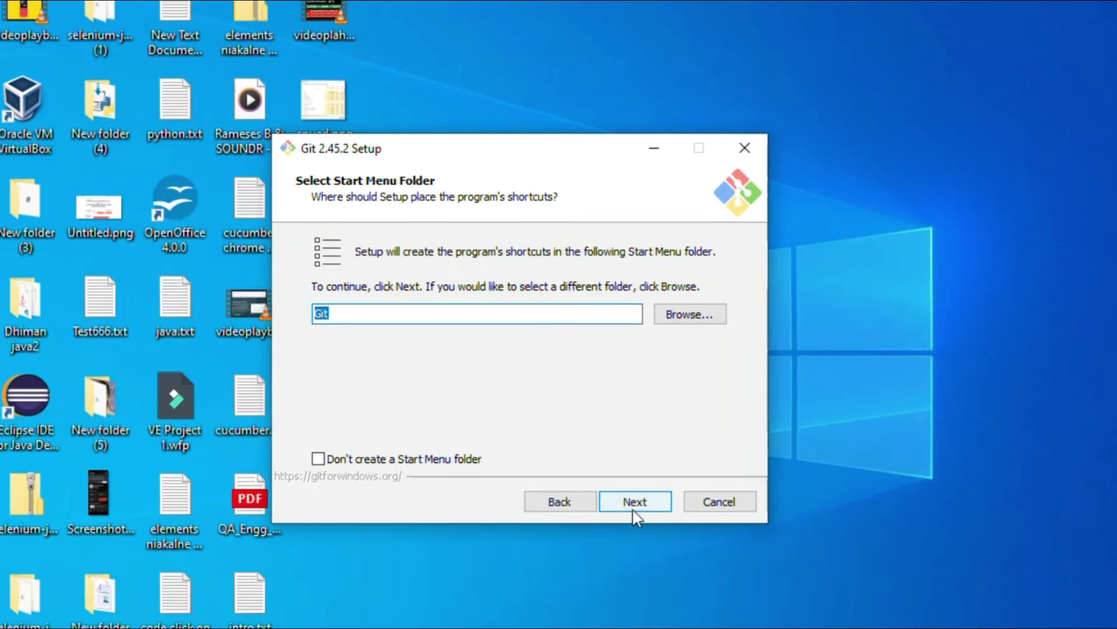
pyautogui.click(635, 504)
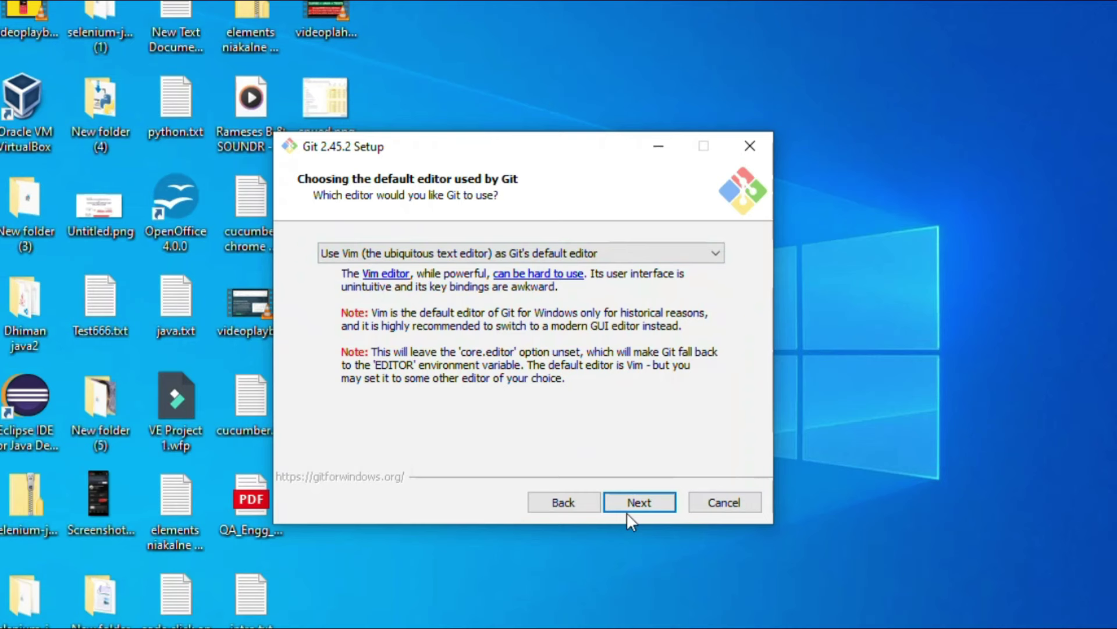
pyautogui.click(629, 507)
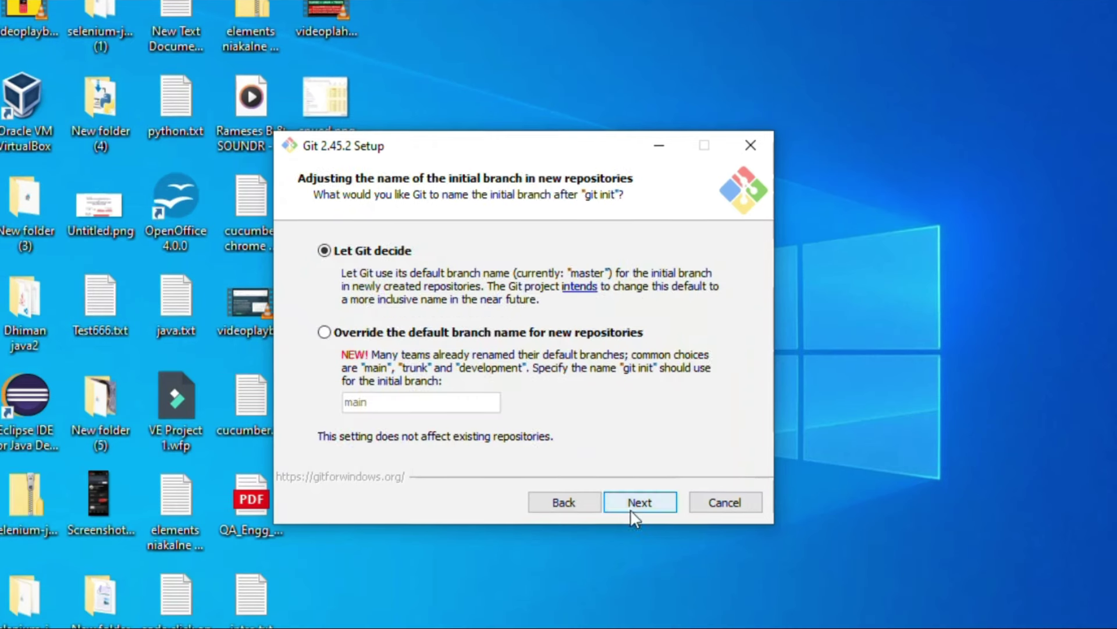
pyautogui.click(647, 504)
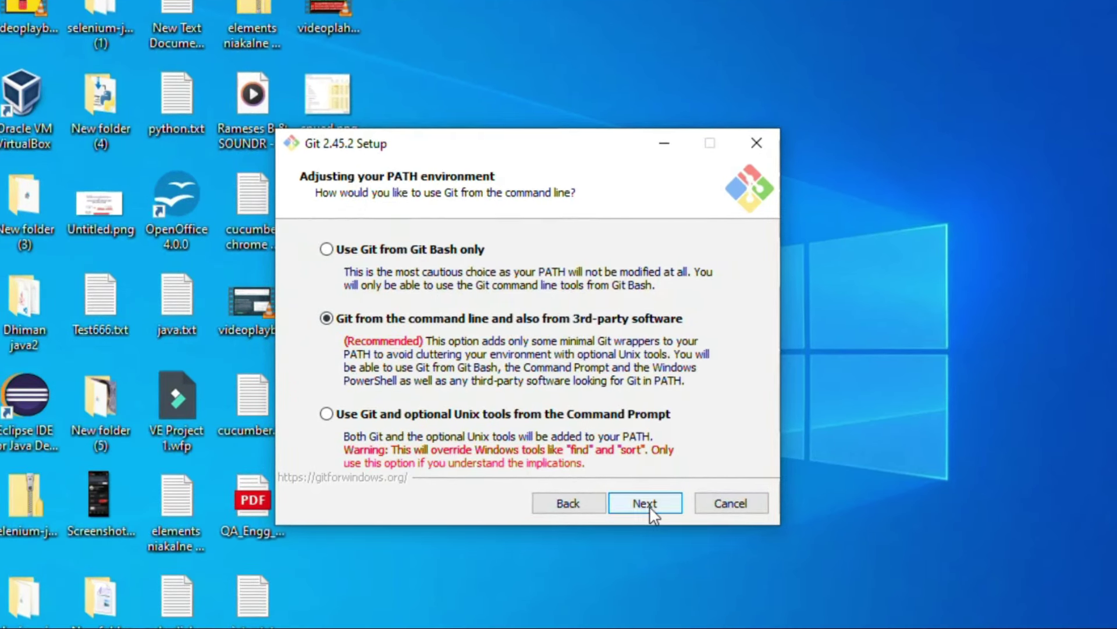
pyautogui.click(655, 510)
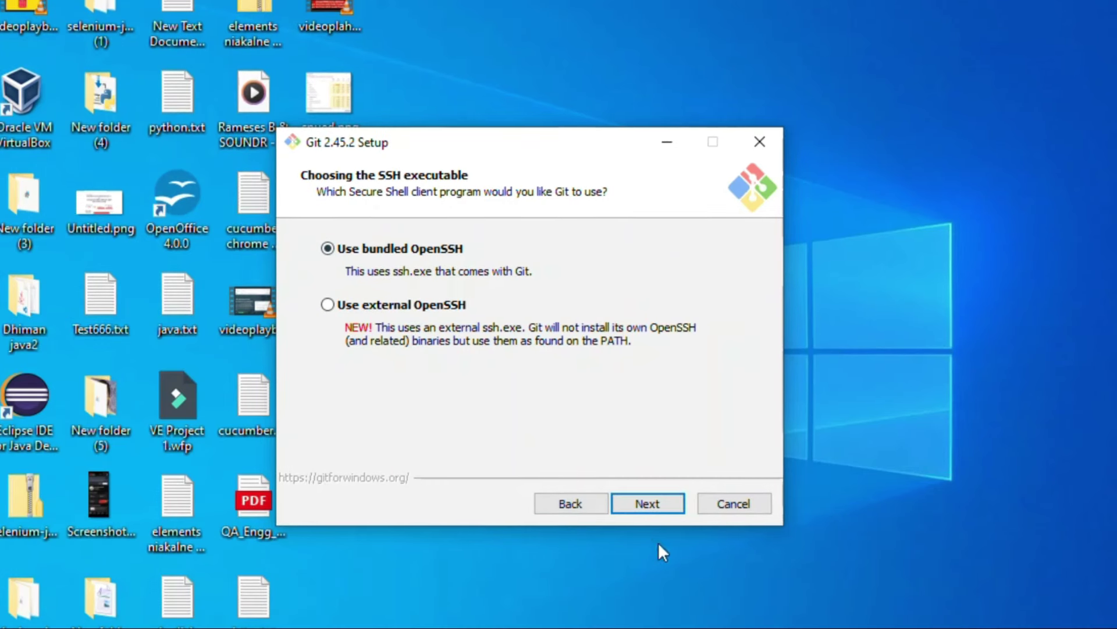
# - Keep bundled OpenSSH, default HTTPS, line endings, MinTTY, pull behaviour, Credential Manager and caching
pyautogui.click(649, 504)
pyautogui.click(648, 511)
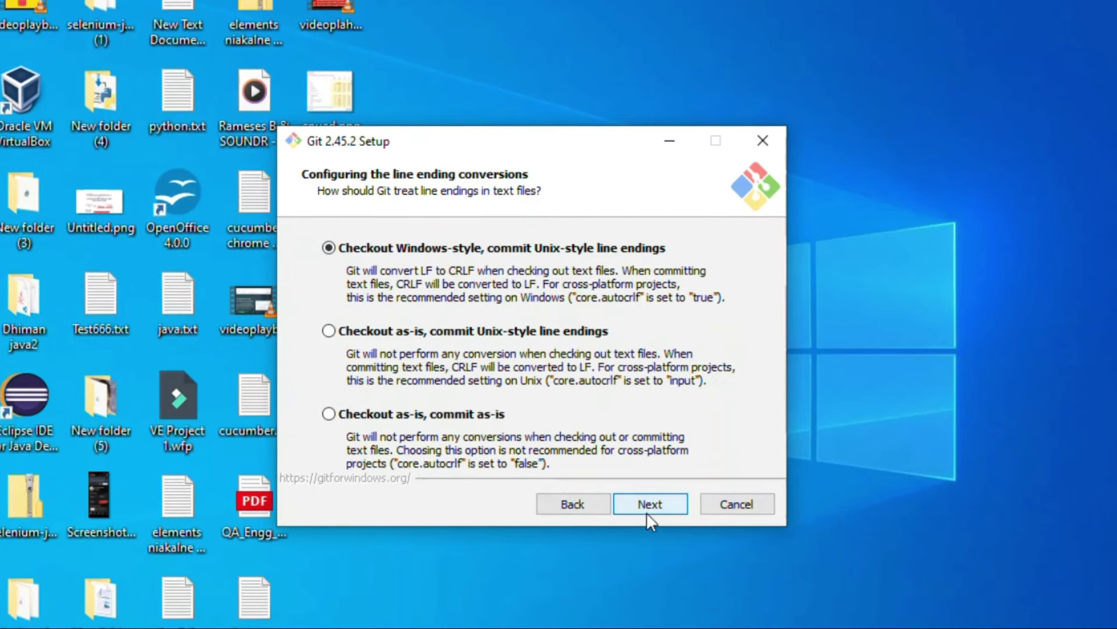
pyautogui.click(649, 511)
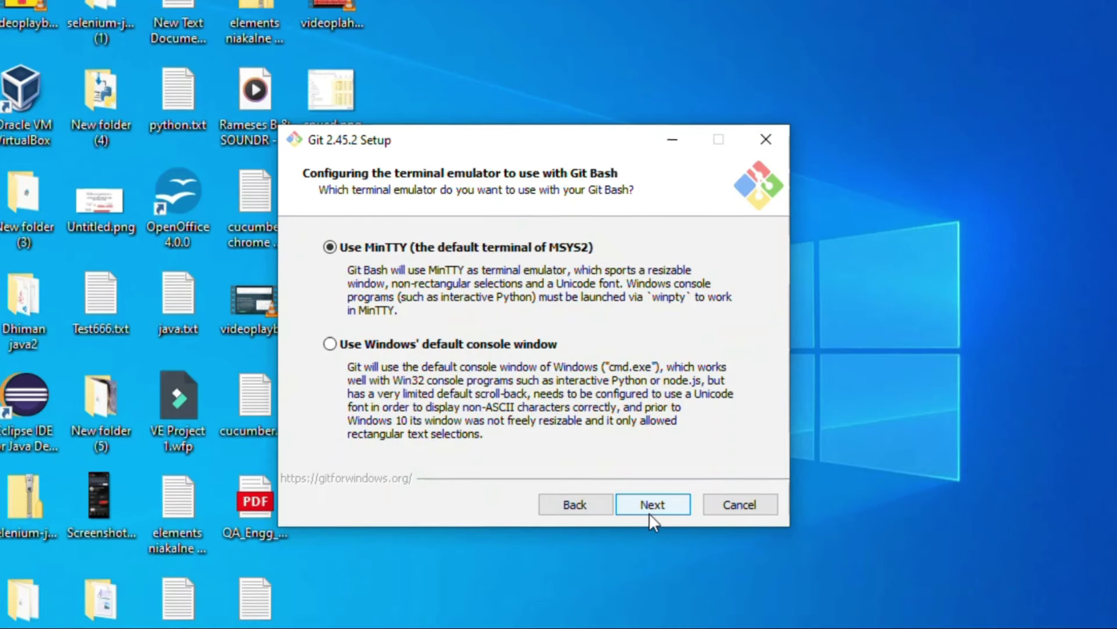
pyautogui.click(648, 512)
pyautogui.click(648, 512)
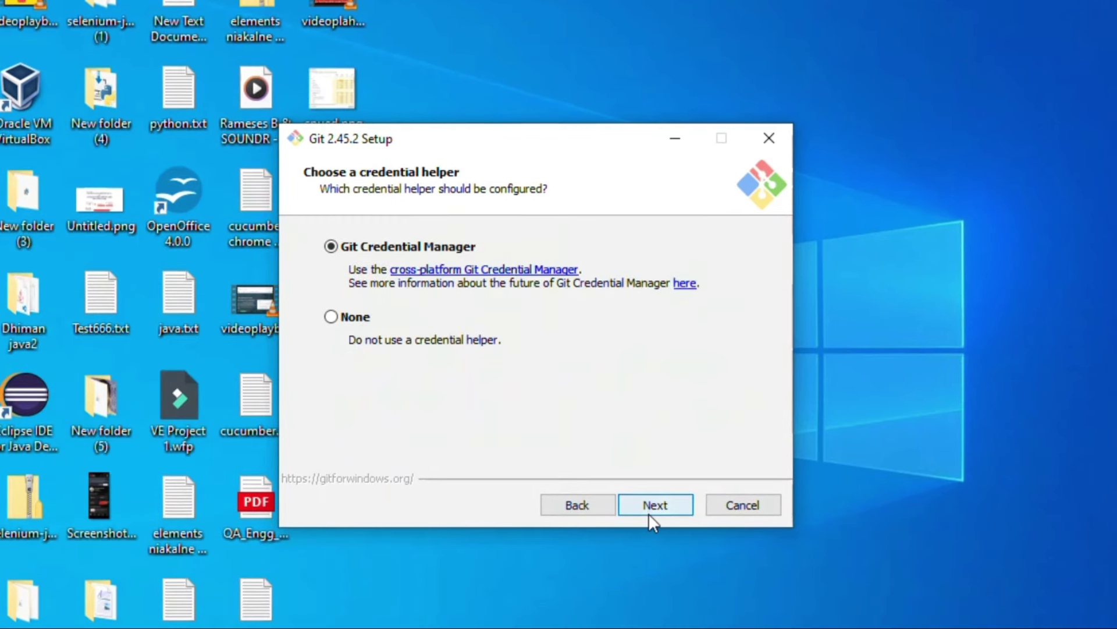
pyautogui.click(649, 513)
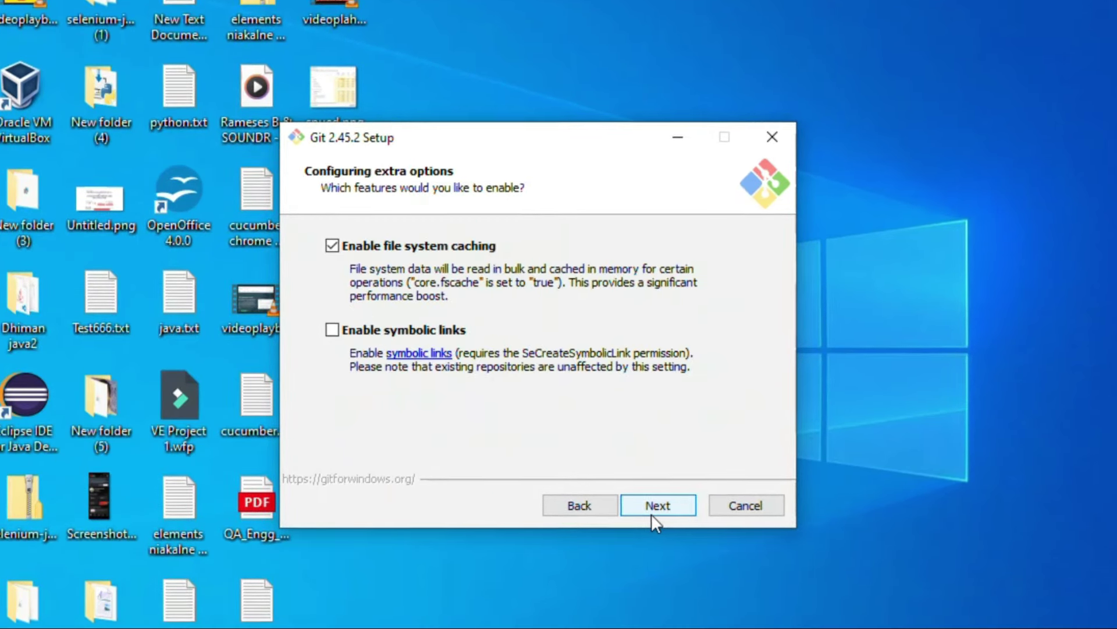
pyautogui.click(652, 514)
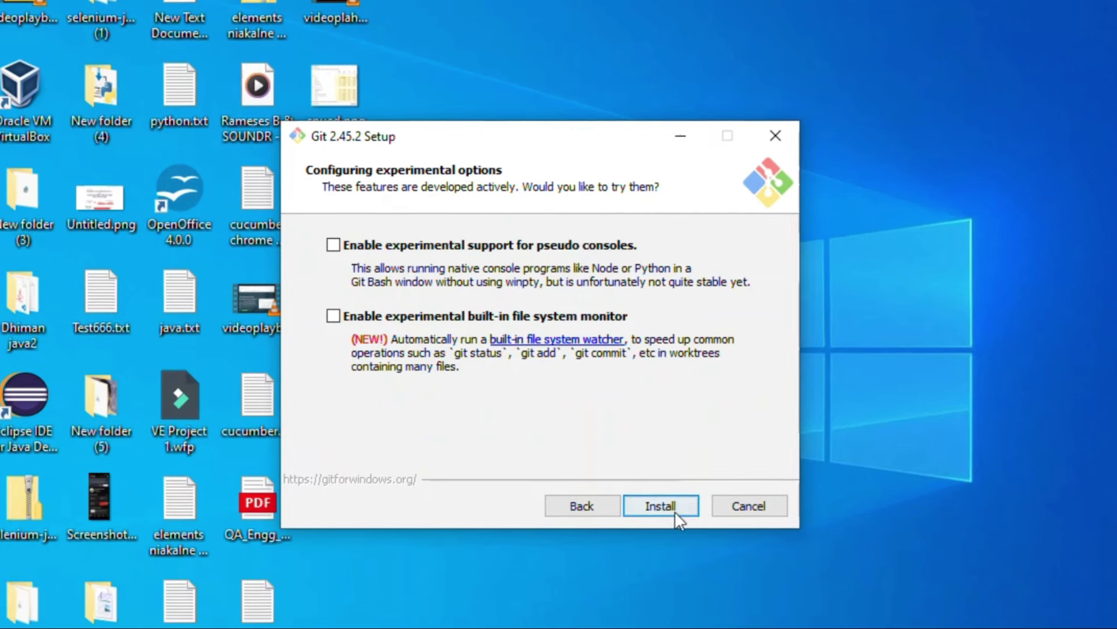
# - Install Git 2.45.2 and finish the wizard with Launch Git Bash and release notes unchecked
pyautogui.click(675, 512)
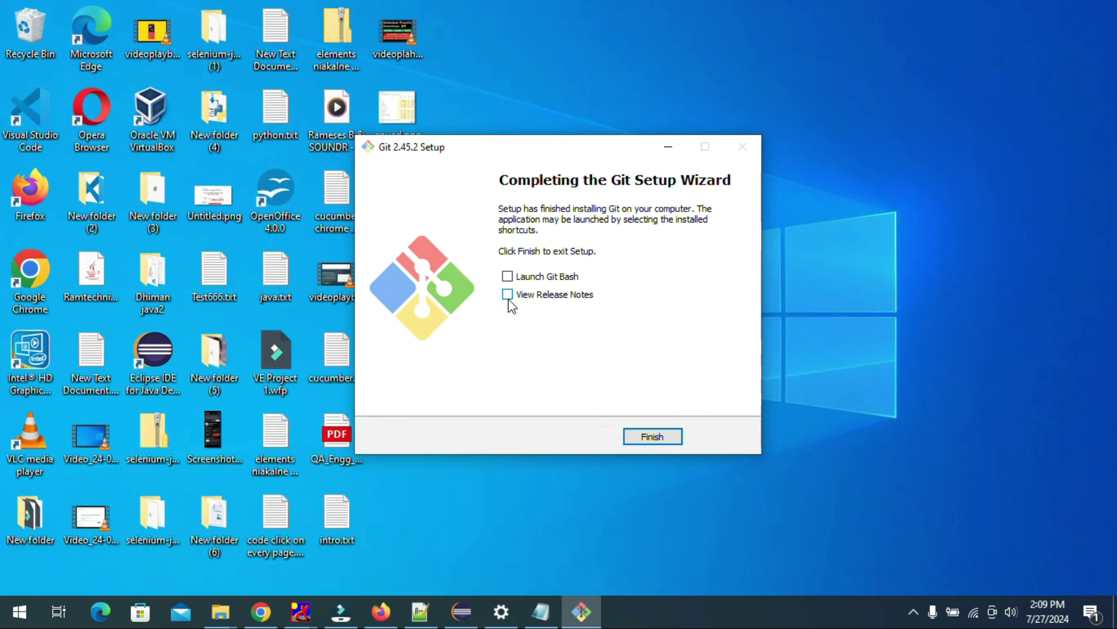
pyautogui.click(663, 439)
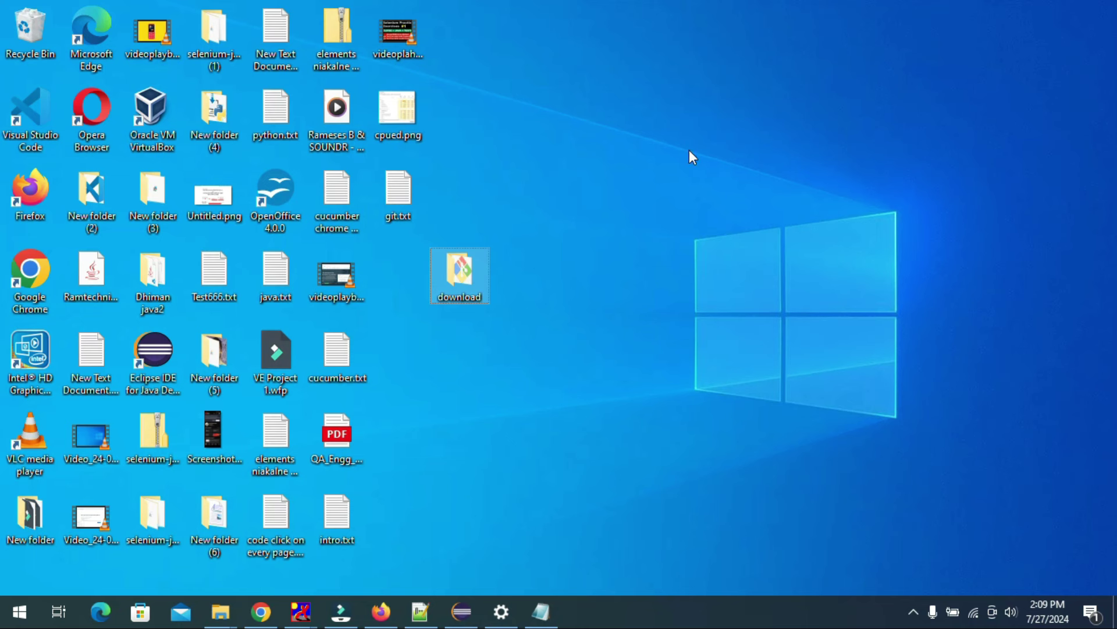
# - Search Google for 'github' in Chrome and open the github.com home page
pyautogui.hotkey('alt', 'Tab')
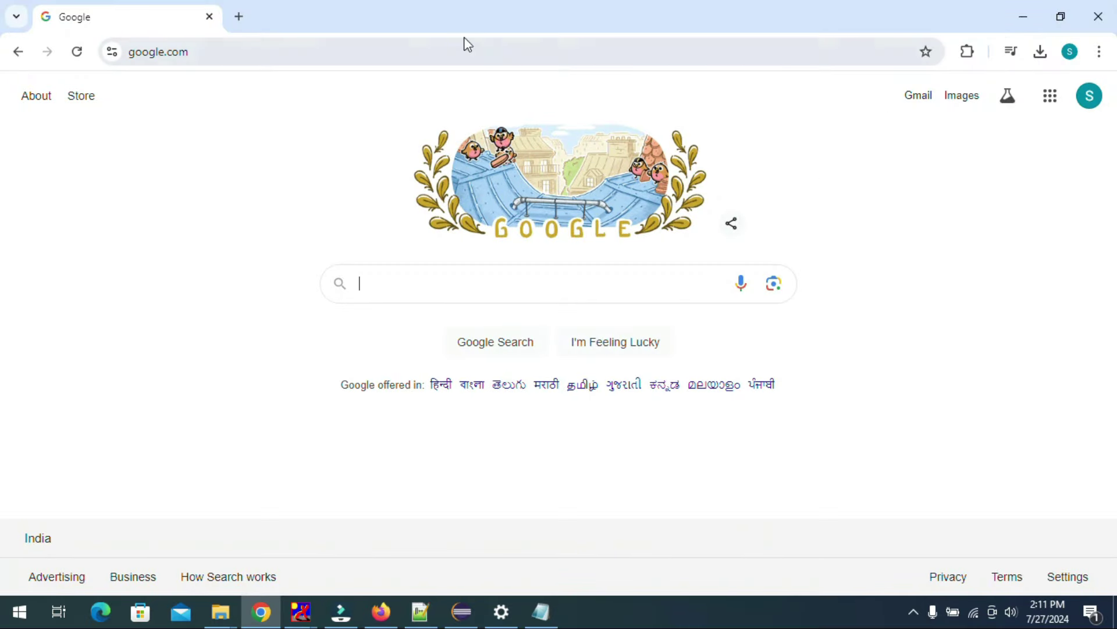
pyautogui.write('github')
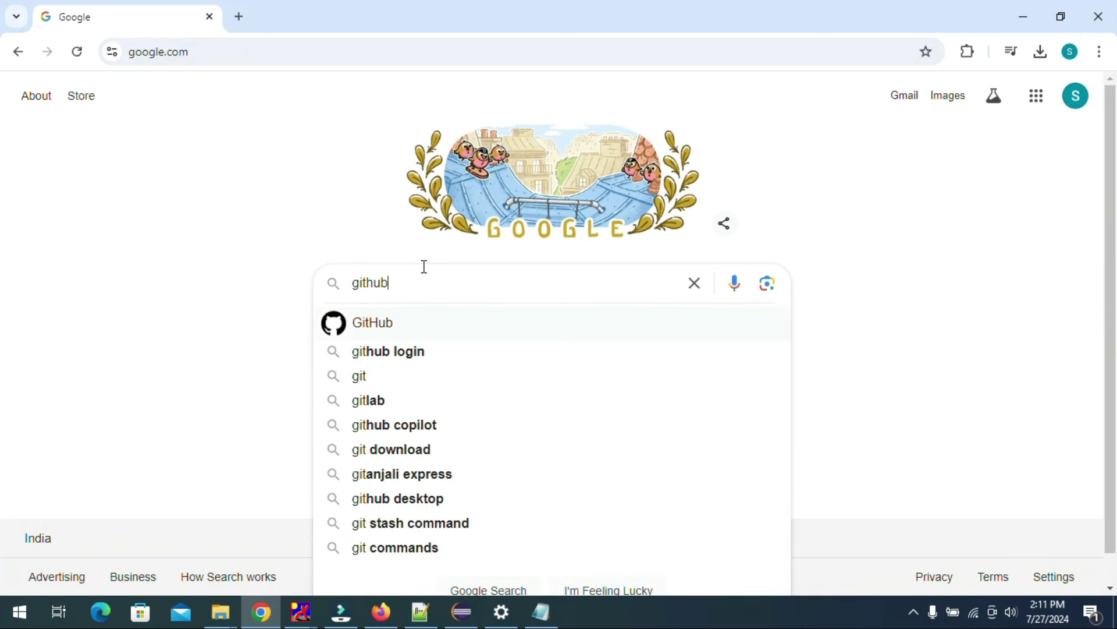
pyautogui.press('Return')
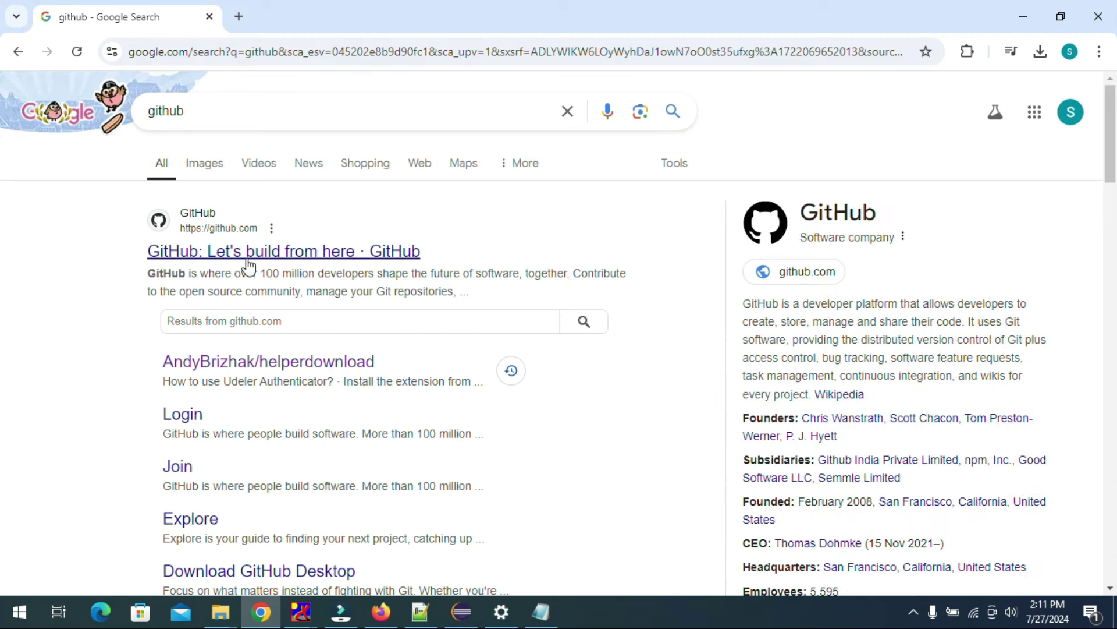
pyautogui.click(301, 253)
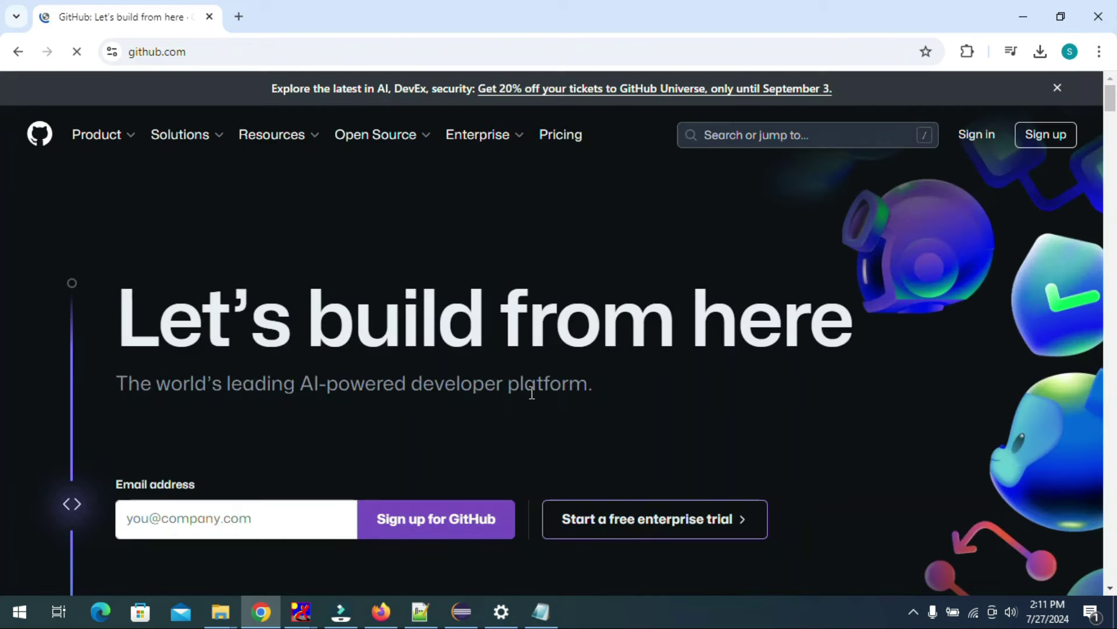
# - Begin GitHub sign-up, enter the account e-mail address, and continue to the password step
pyautogui.click(1052, 150)
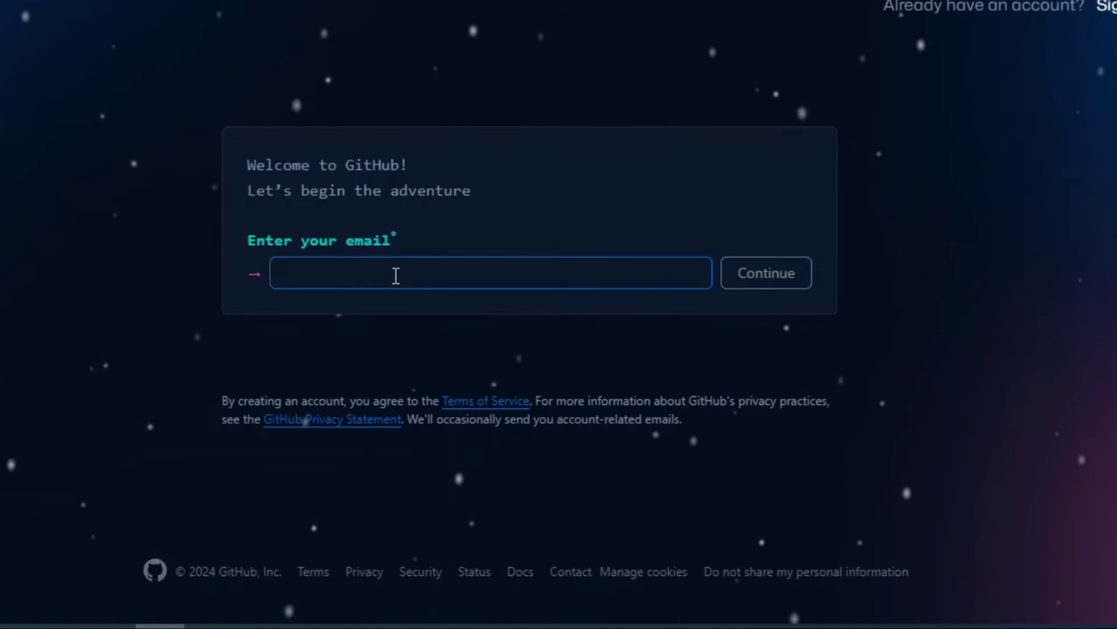
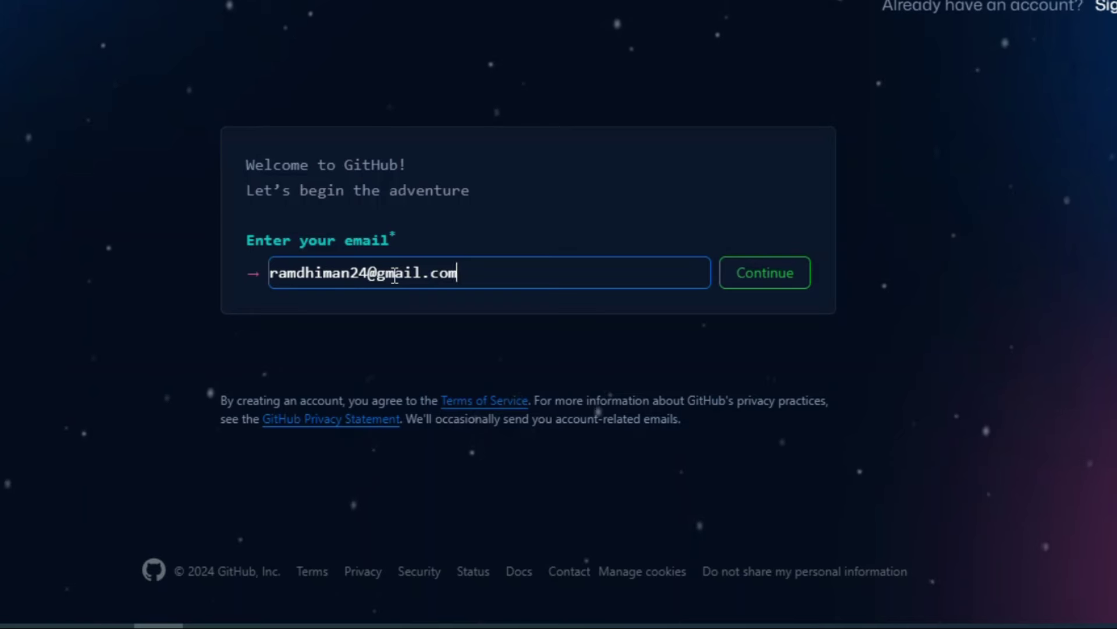
pyautogui.click(760, 274)
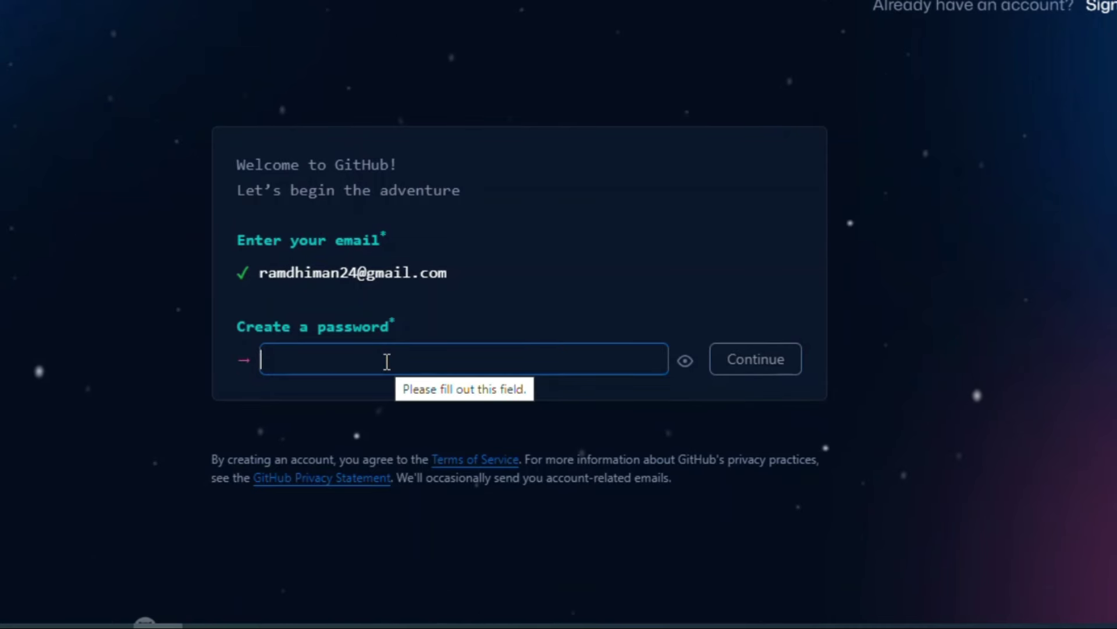
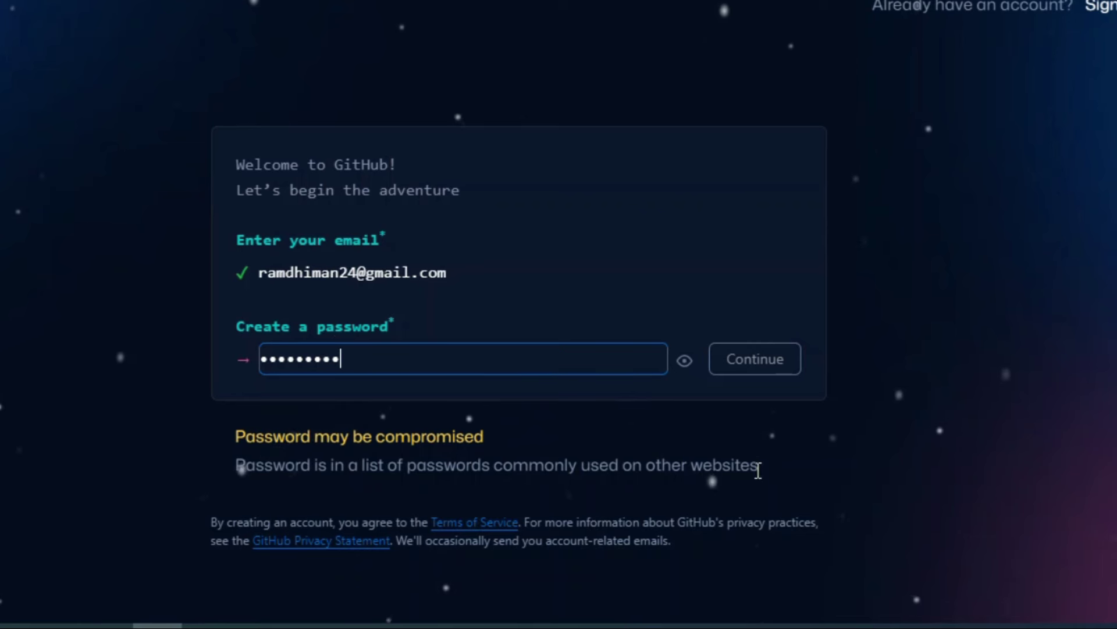
# - Enter an initial password in the Create a password field and revise it
pyautogui.moveTo(340, 359); pyautogui.dragTo(252, 355)
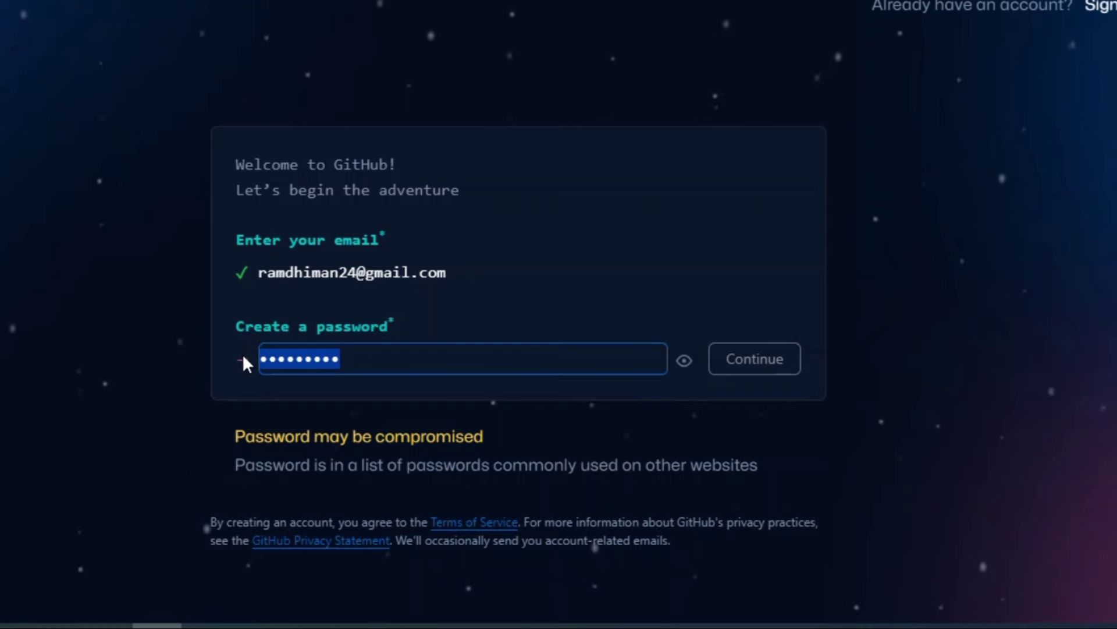
pyautogui.write('•••••')
pyautogui.press('BackSpace')
pyautogui.press('BackSpace')
pyautogui.press('BackSpace')
pyautogui.press('BackSpace')
pyautogui.press('BackSpace')
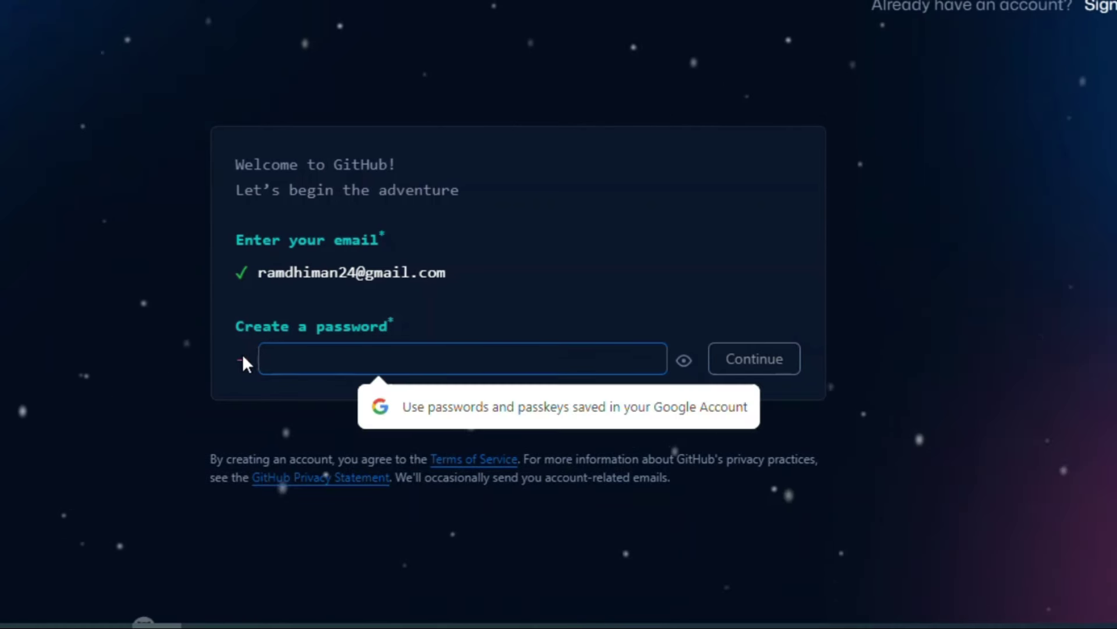
pyautogui.write('••••••')
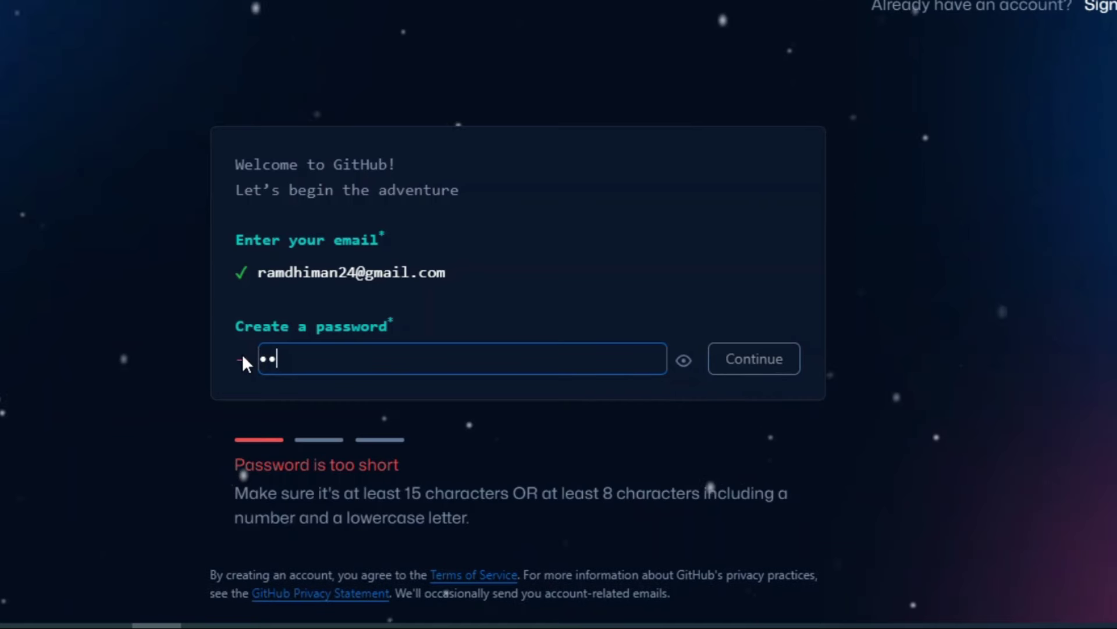
pyautogui.write('••••')
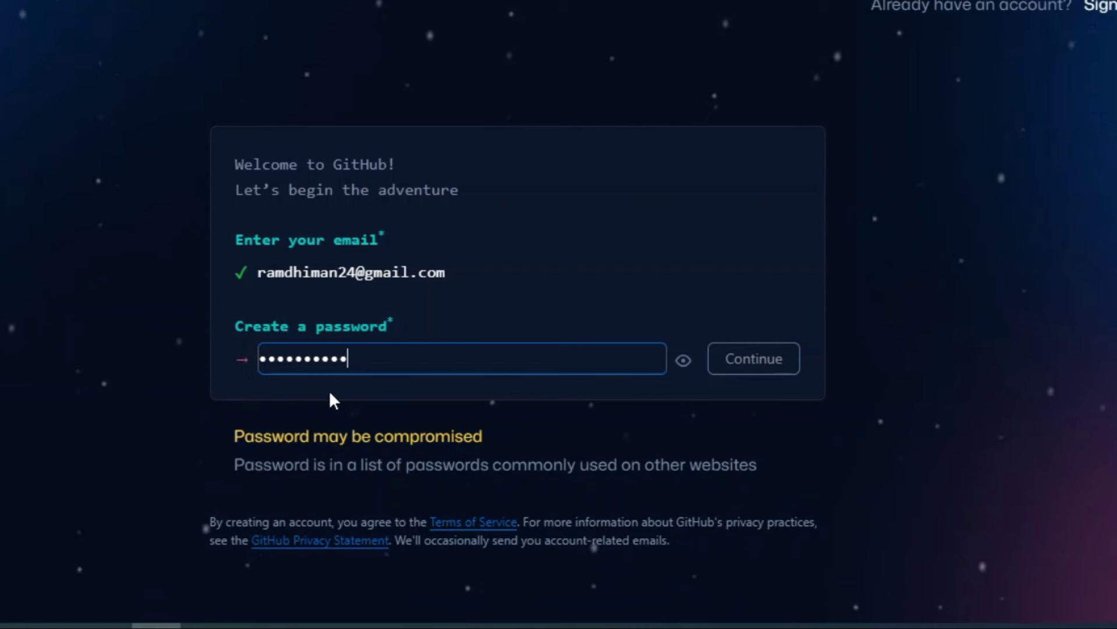
pyautogui.click(685, 399)
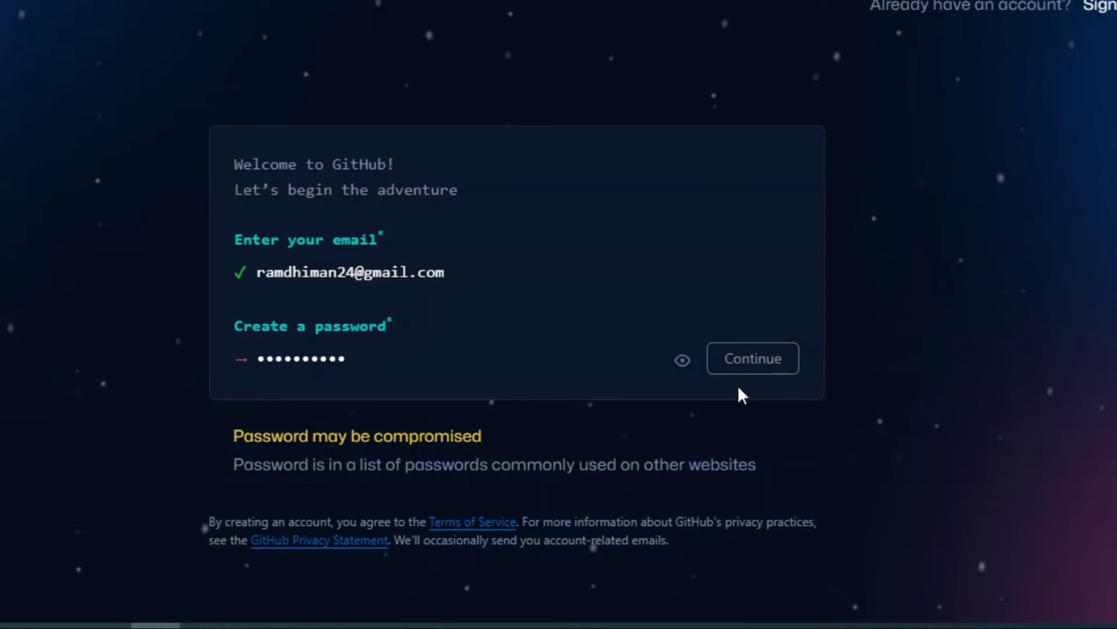
pyautogui.scroll(-2, 577, 376)
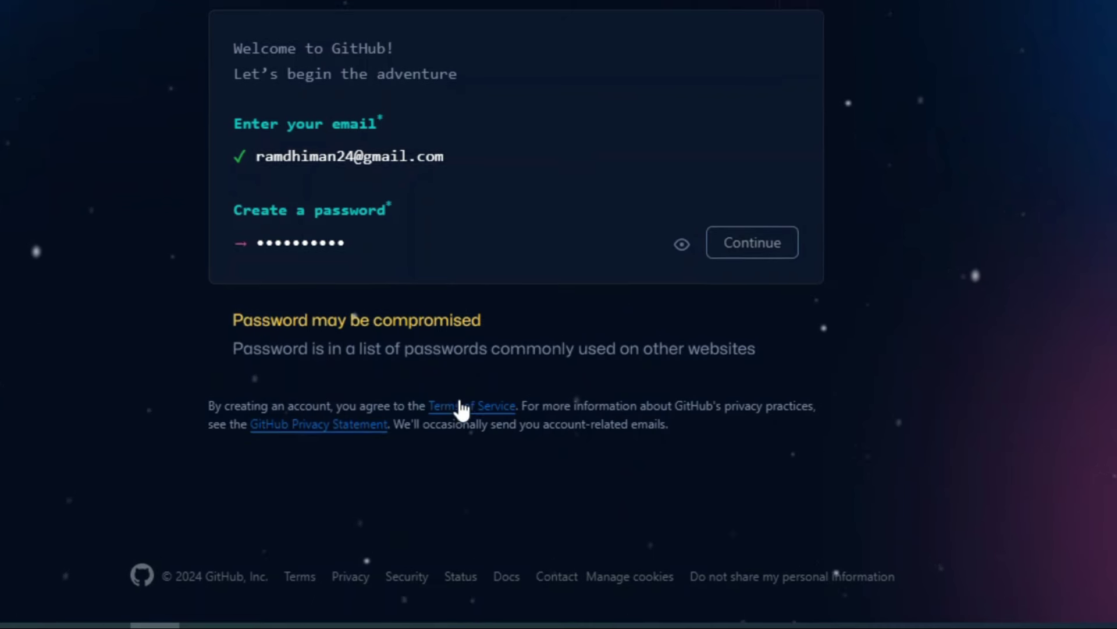
pyautogui.scroll(2, 365, 356)
# - Retype the password until GitHub rates it strong, then continue to the username step
pyautogui.click(373, 356)
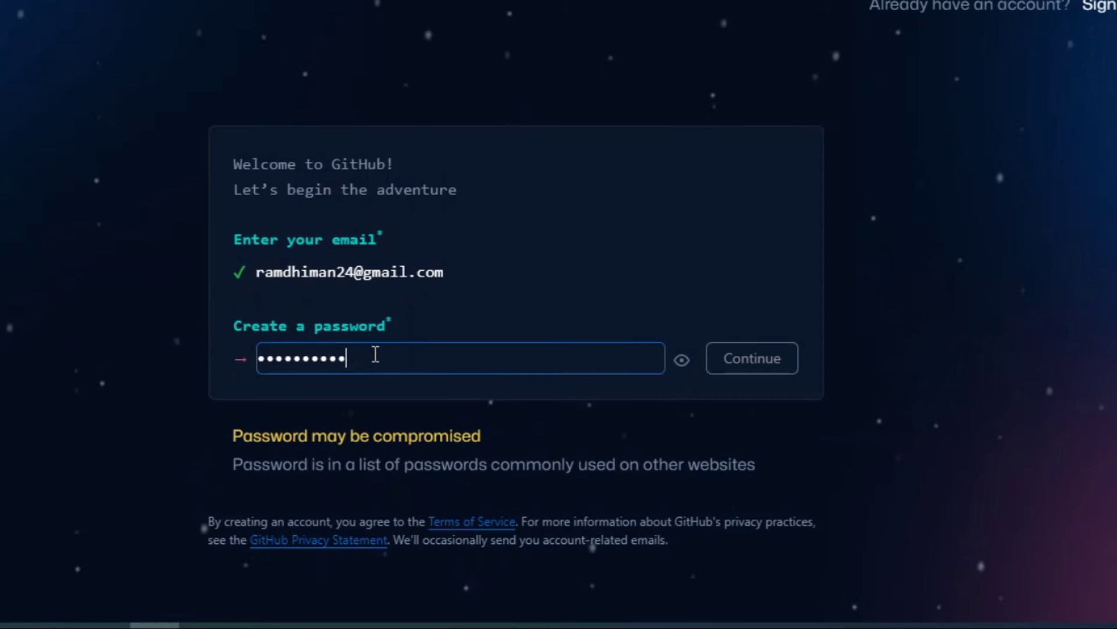
pyautogui.press('BackSpace')
pyautogui.press('BackSpace')
pyautogui.press('BackSpace')
pyautogui.press('BackSpace')
pyautogui.press('BackSpace')
pyautogui.press('BackSpace')
pyautogui.press('BackSpace')
pyautogui.press('BackSpace')
pyautogui.press('BackSpace')
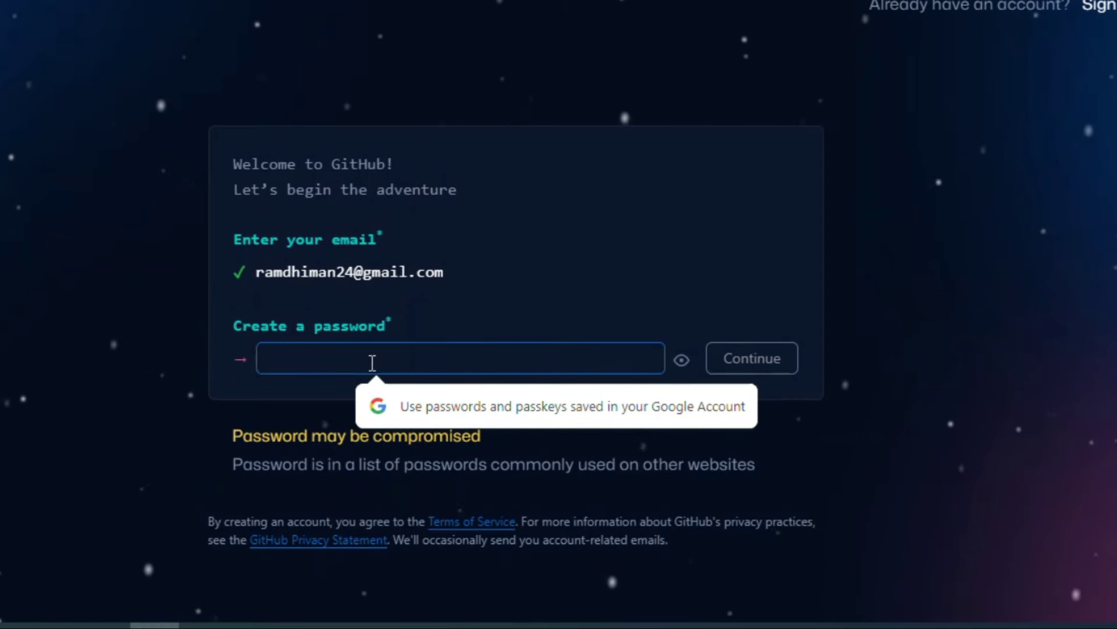
pyautogui.write('****')
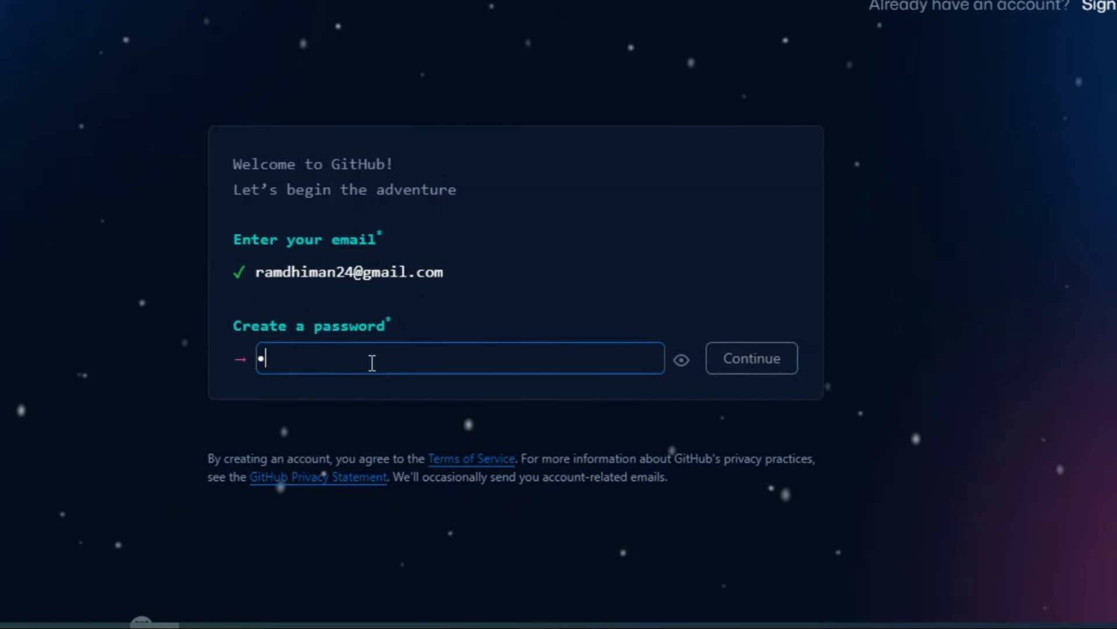
pyautogui.write('***')
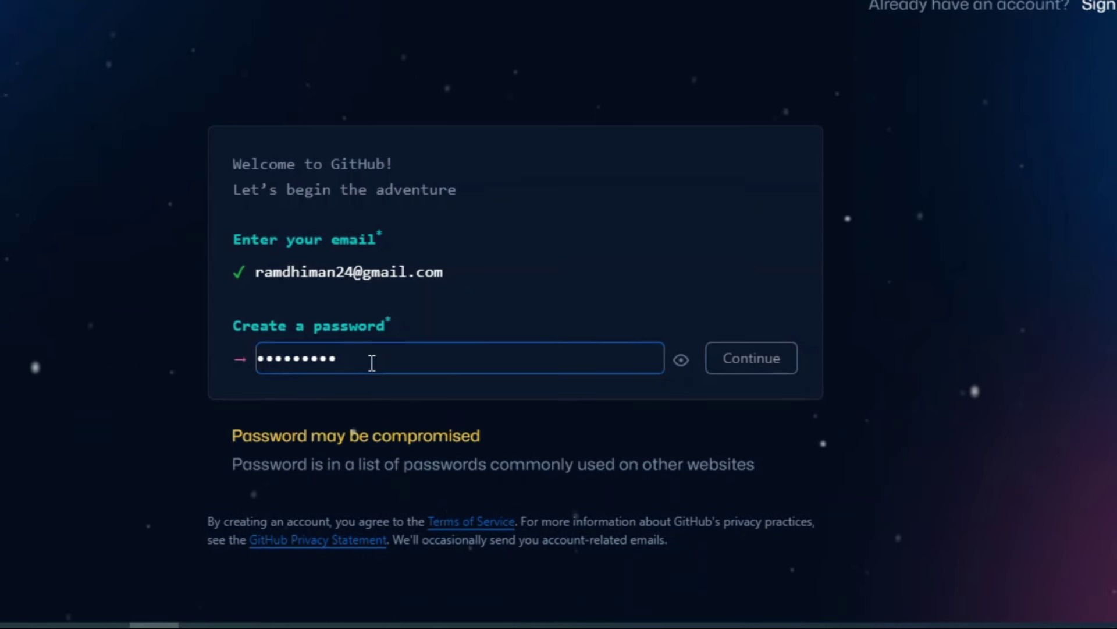
pyautogui.write('*****')
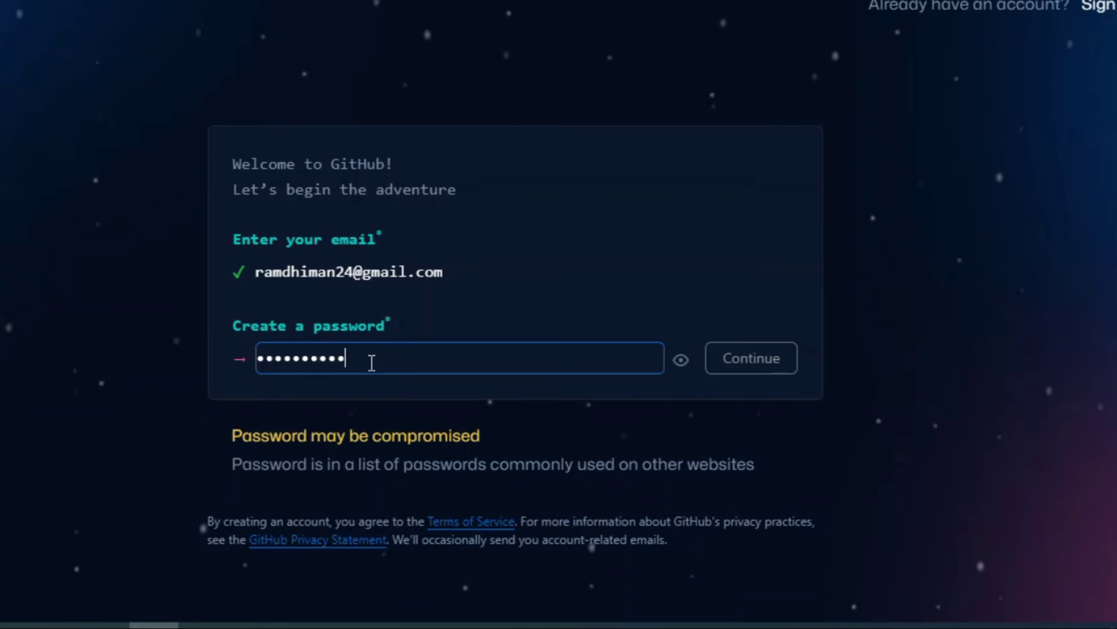
pyautogui.write('*')
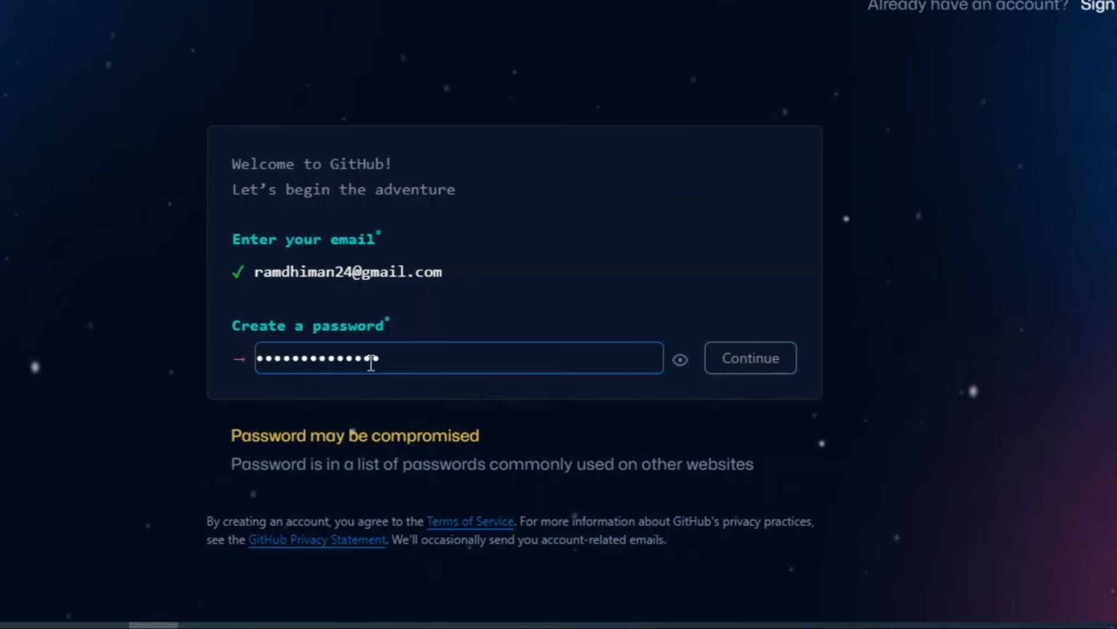
pyautogui.moveTo(394, 365); pyautogui.dragTo(218, 351)
pyautogui.click(217, 350)
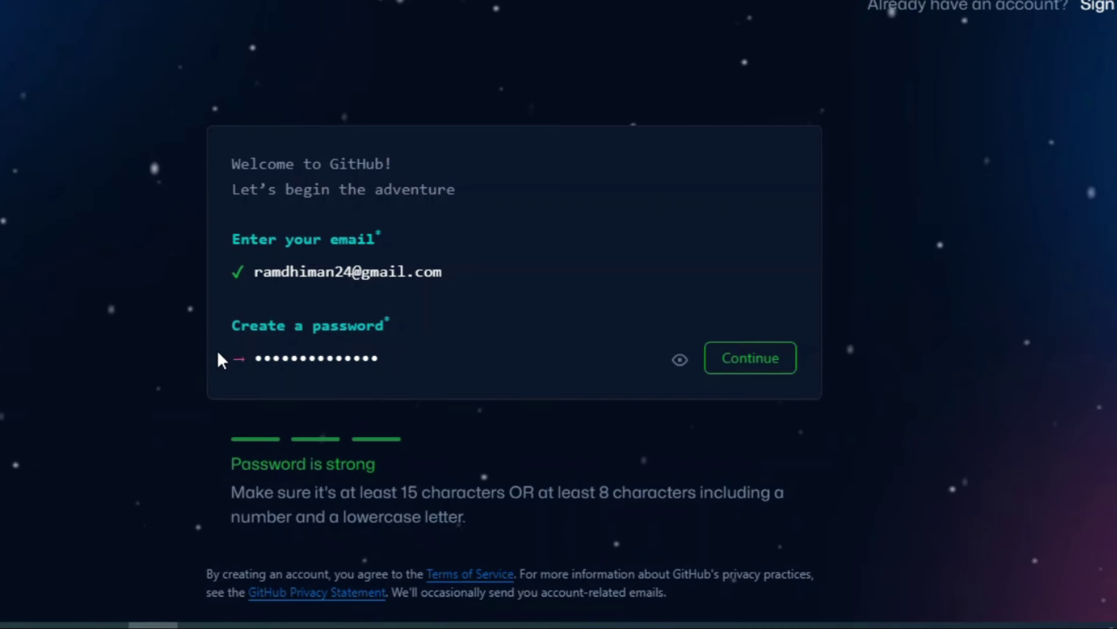
pyautogui.moveTo(424, 356); pyautogui.dragTo(259, 349)
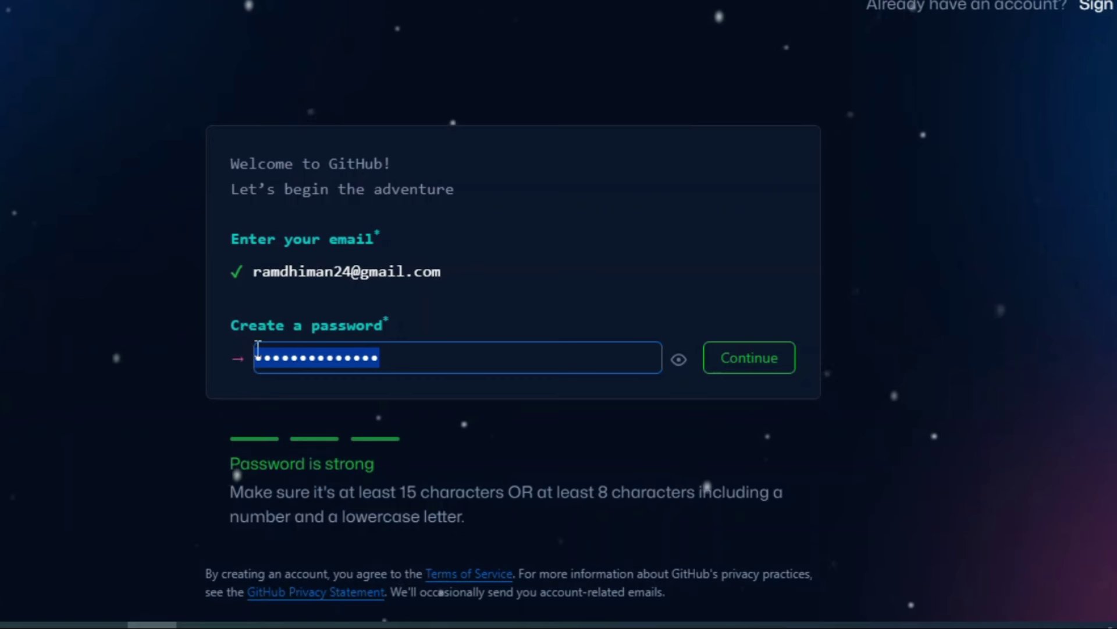
pyautogui.press('BackSpace')
pyautogui.write('••')
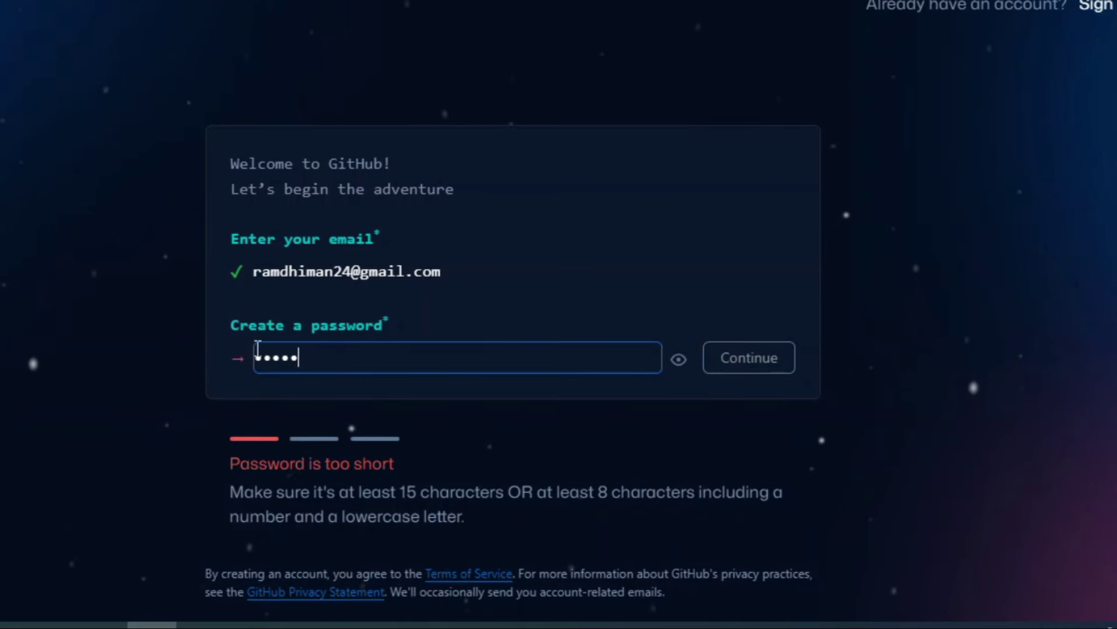
pyautogui.write('•••••••••')
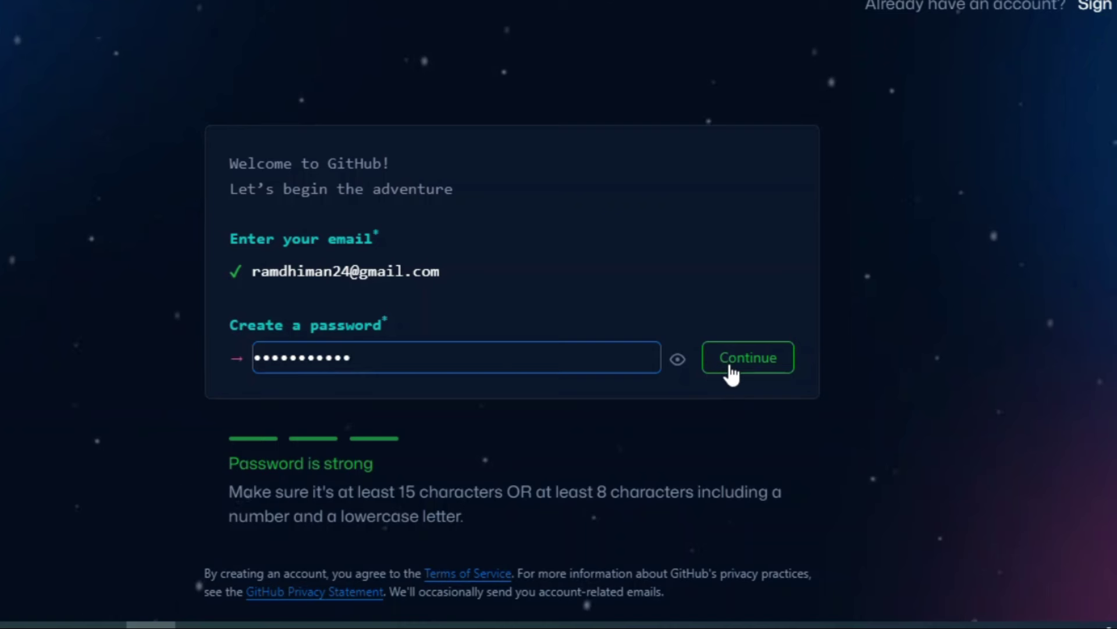
pyautogui.click(732, 374)
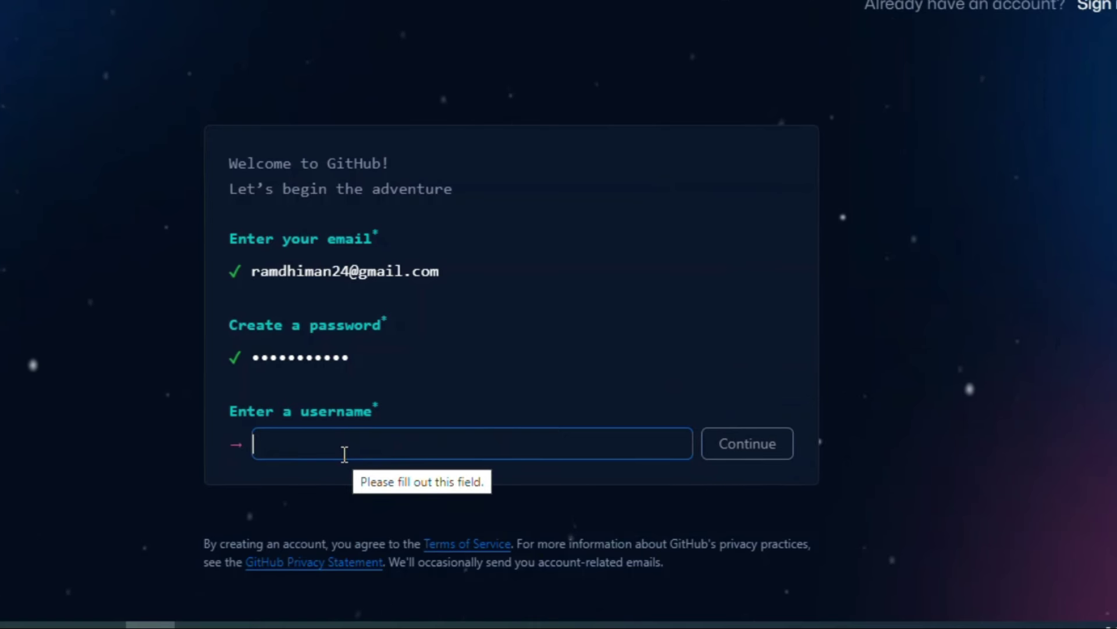
# - Enter a username, remove its underscore so it shows as available, and continue
pyautogui.write('Ra')
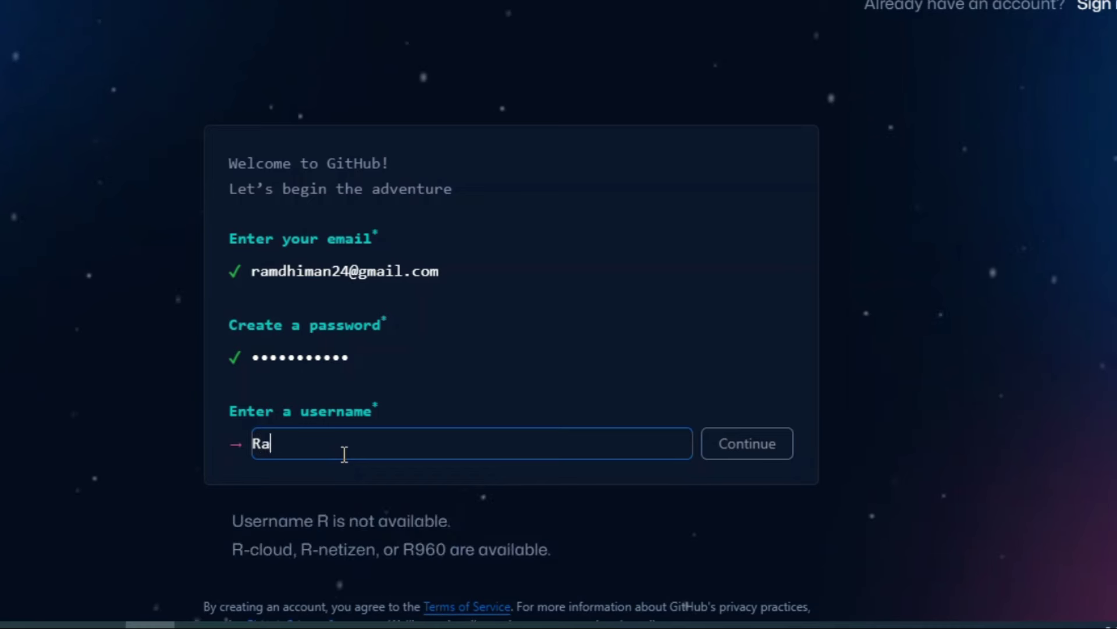
pyautogui.write('m_dhiman')
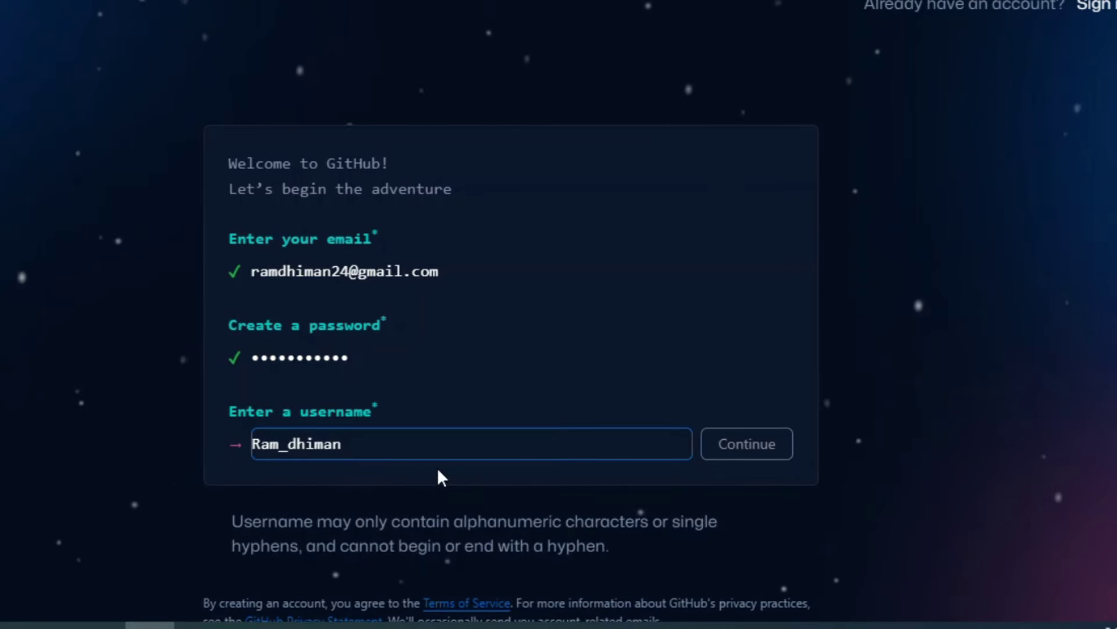
pyautogui.write('1')
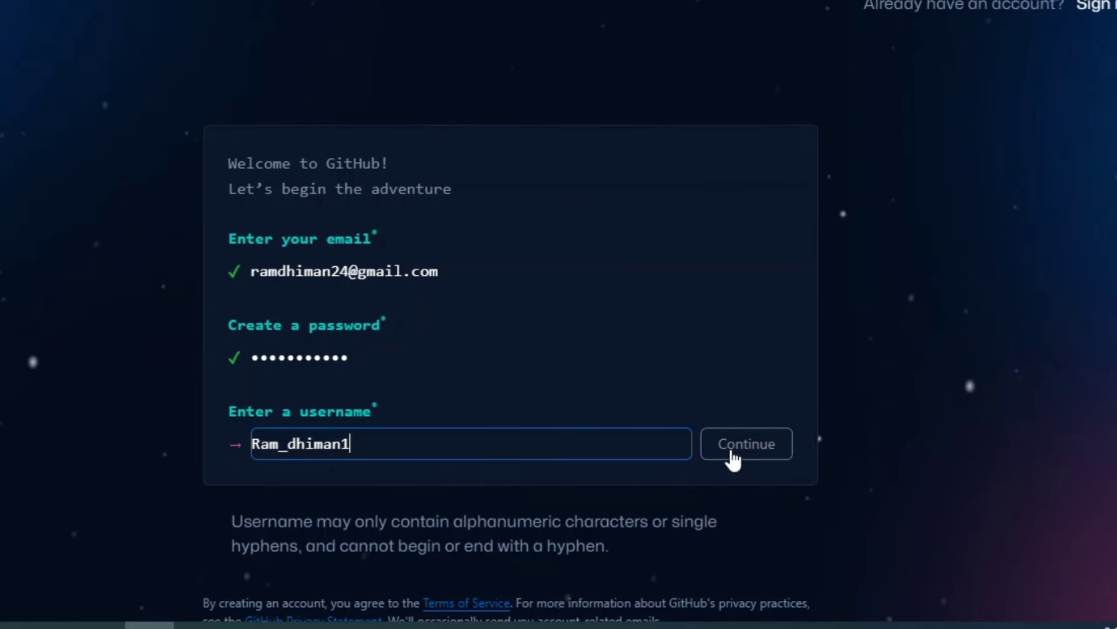
pyautogui.scroll(-3, 408, 468)
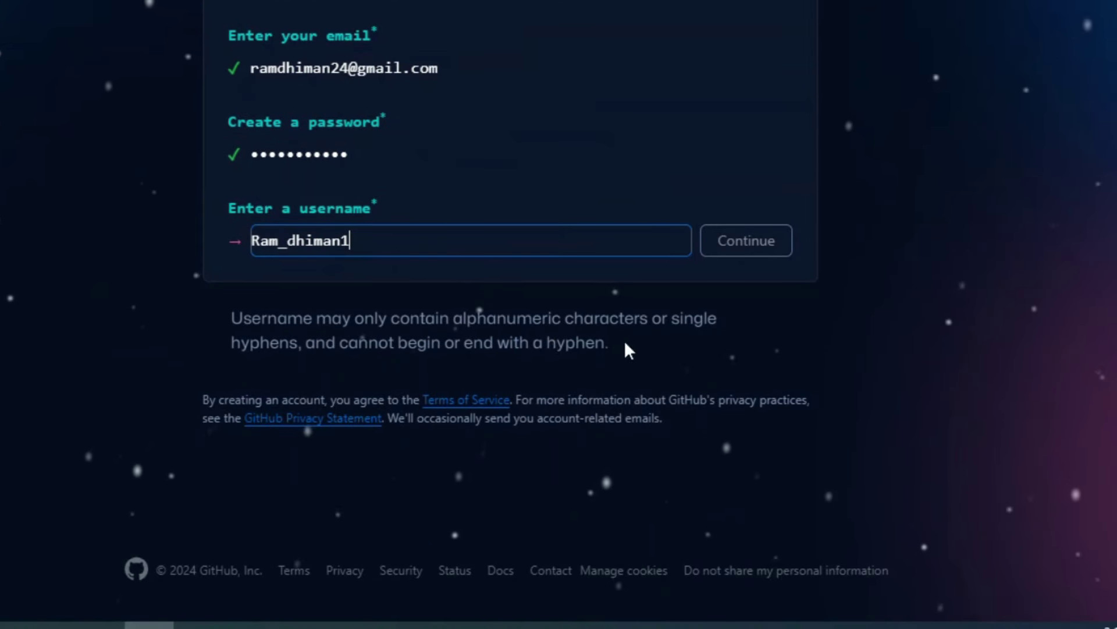
pyautogui.click(288, 240)
pyautogui.press('BackSpace')
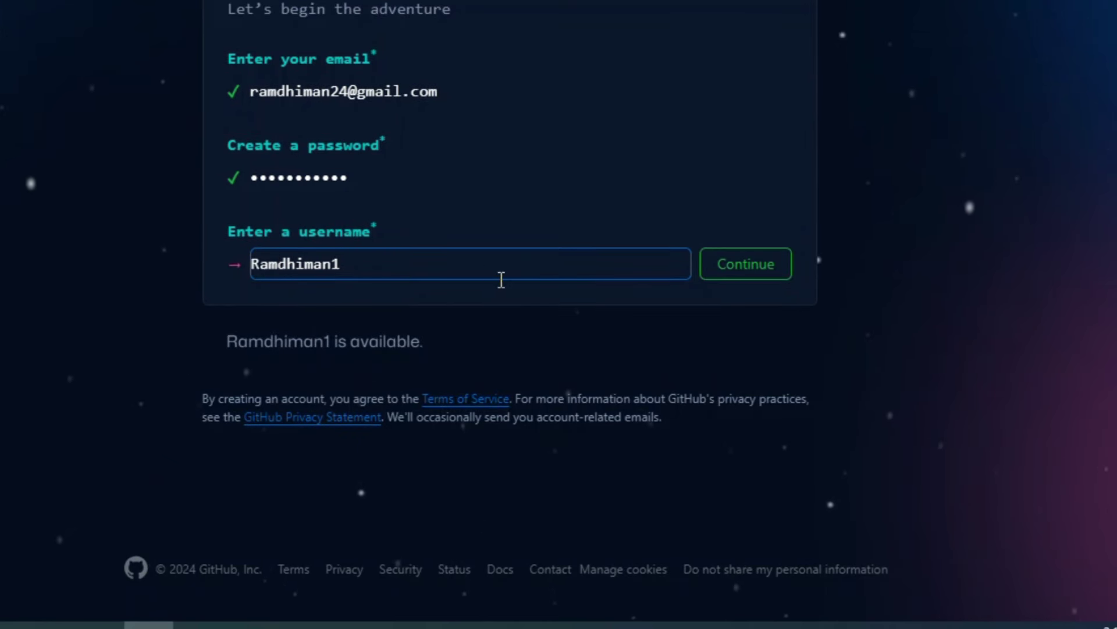
pyautogui.scroll(2, 501, 355)
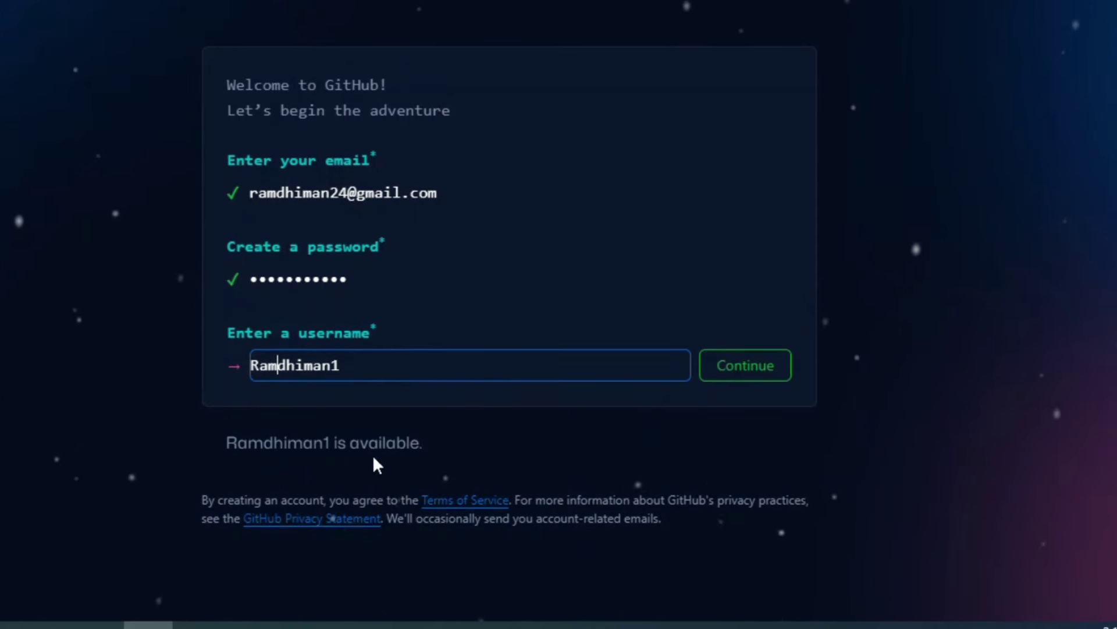
pyautogui.click(779, 367)
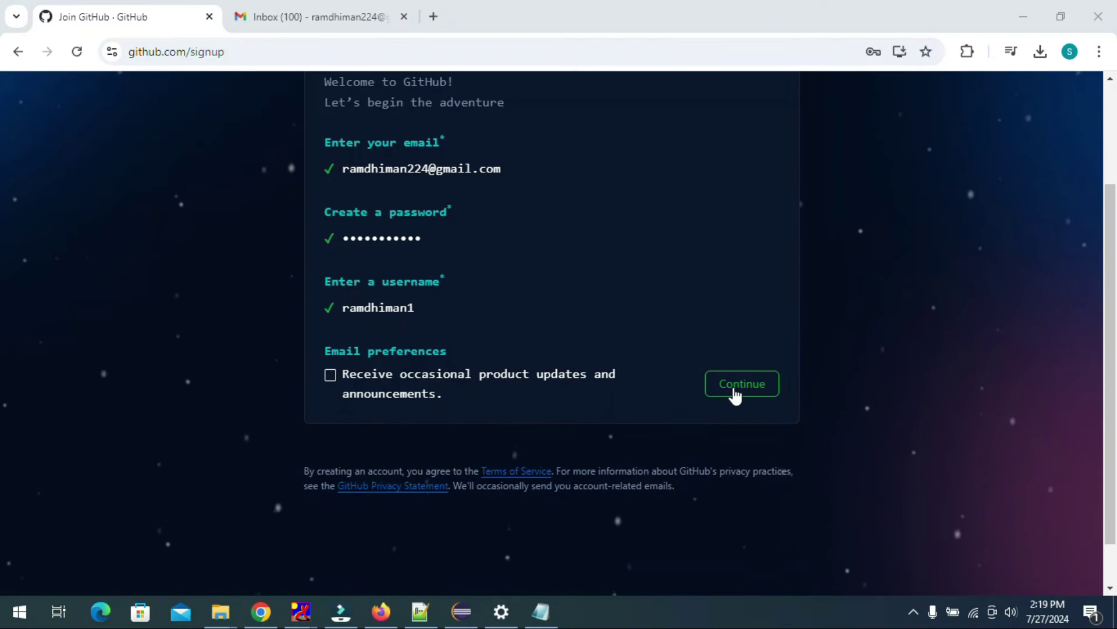
# - Submit the sign-up details and solve the rotate-the-object verification puzzle
pyautogui.scroll(4, 582, 279)
pyautogui.scroll(-3, 646, 503)
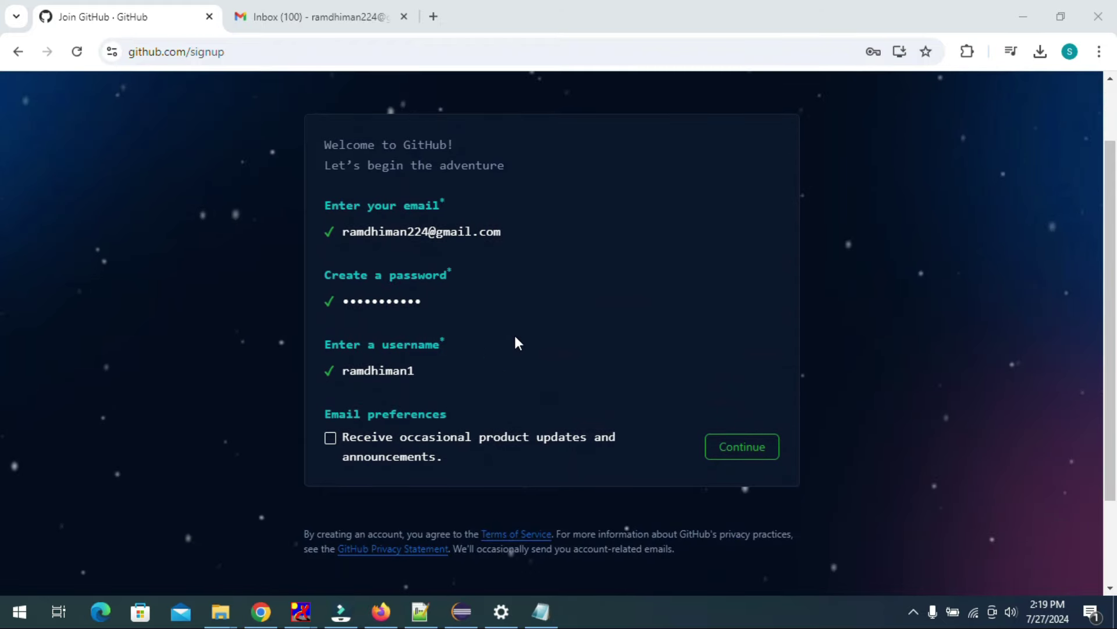
pyautogui.click(723, 448)
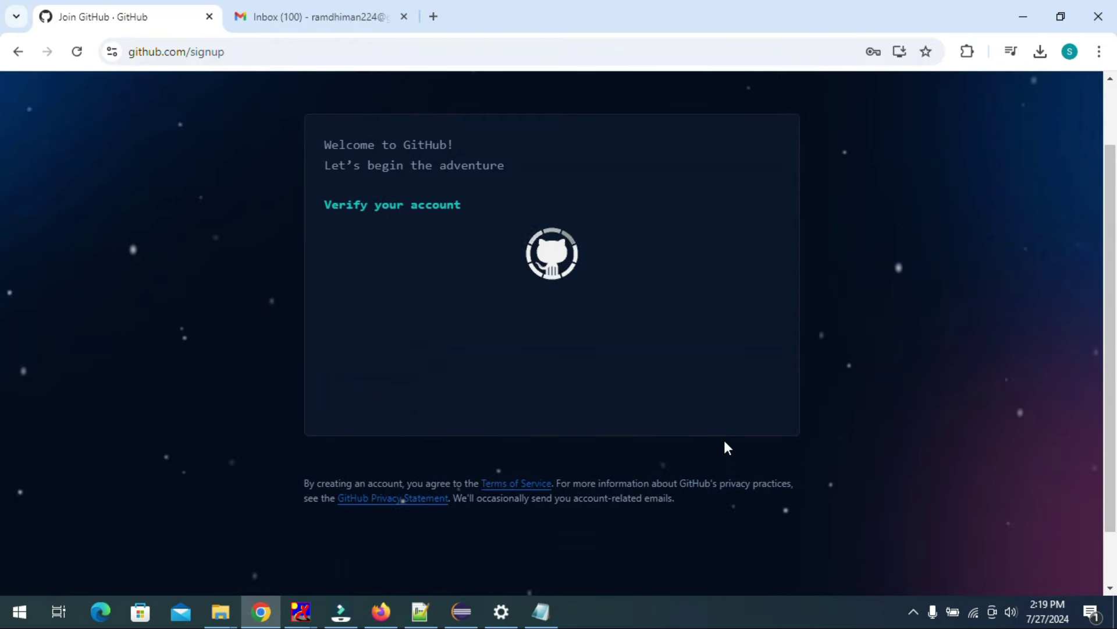
pyautogui.scroll(2, 550, 355)
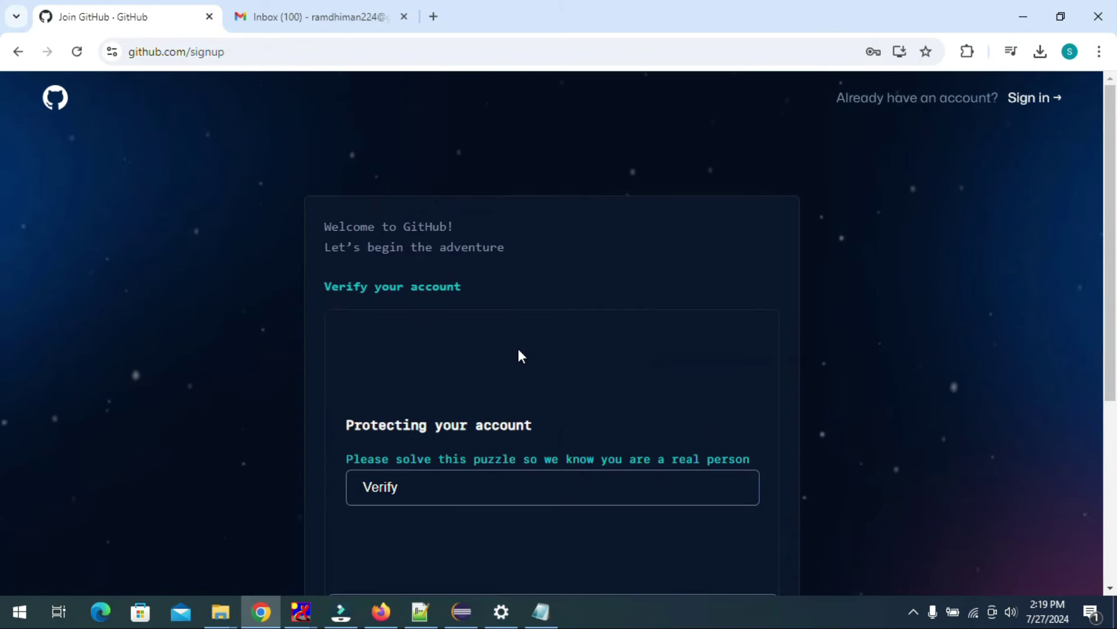
pyautogui.scroll(-1, 519, 358)
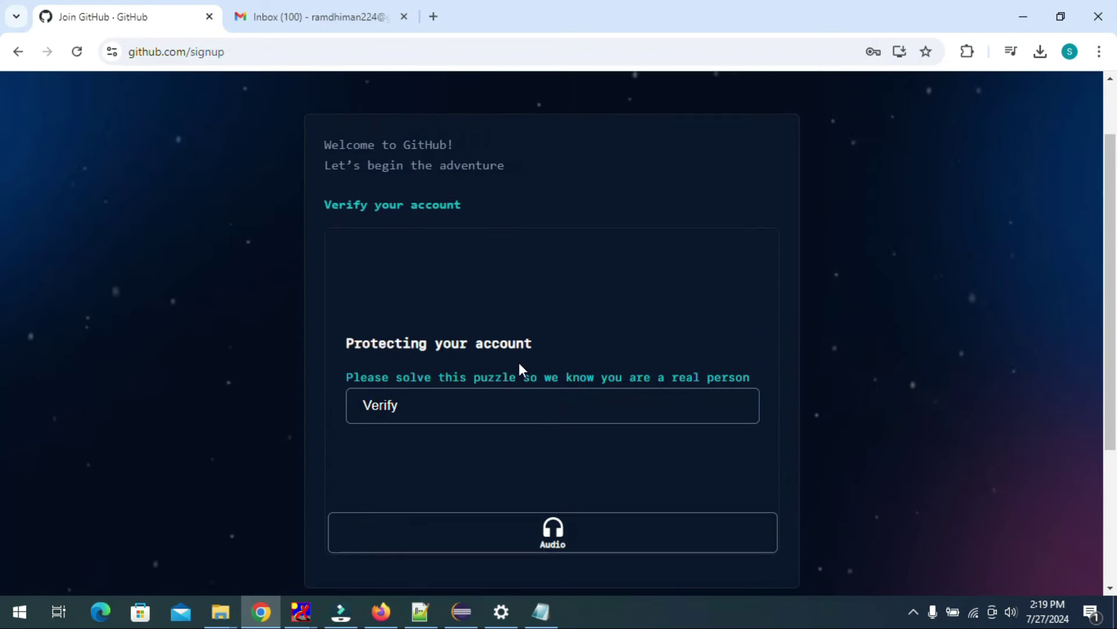
pyautogui.click(386, 406)
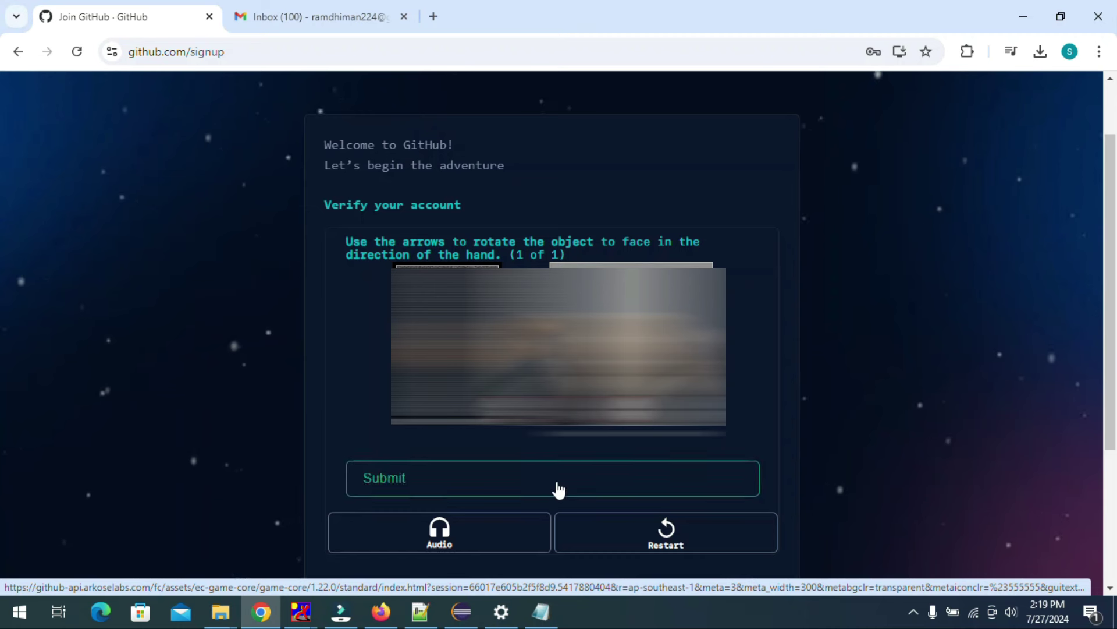
pyautogui.click(387, 479)
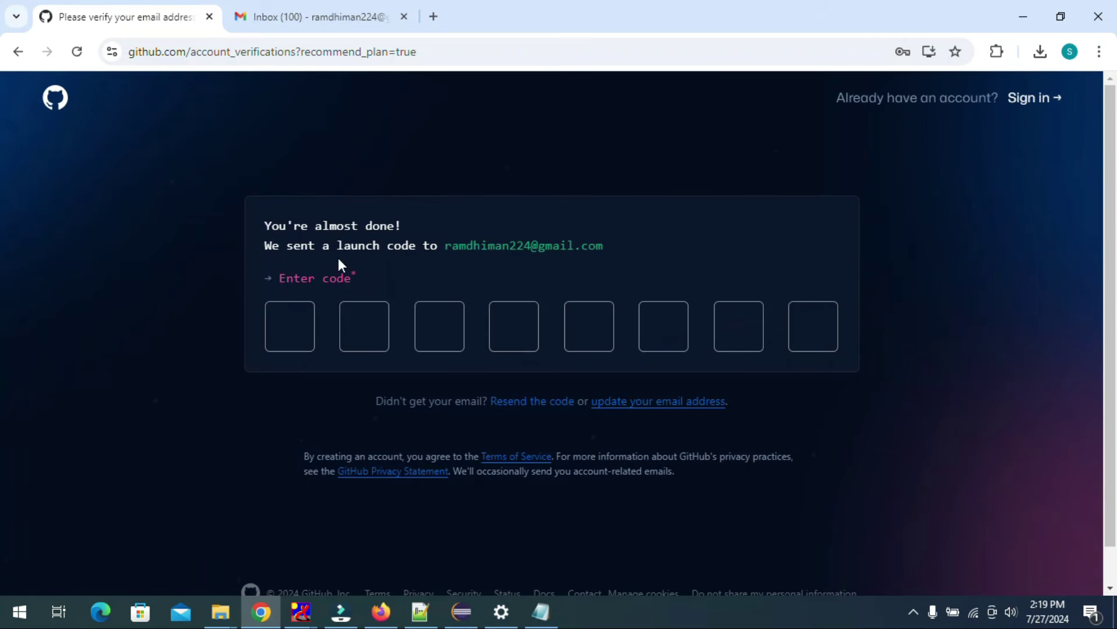
# - Open the 'Your GitHub launch code' email in Gmail, select the code, and return to GitHub
pyautogui.click(336, 18)
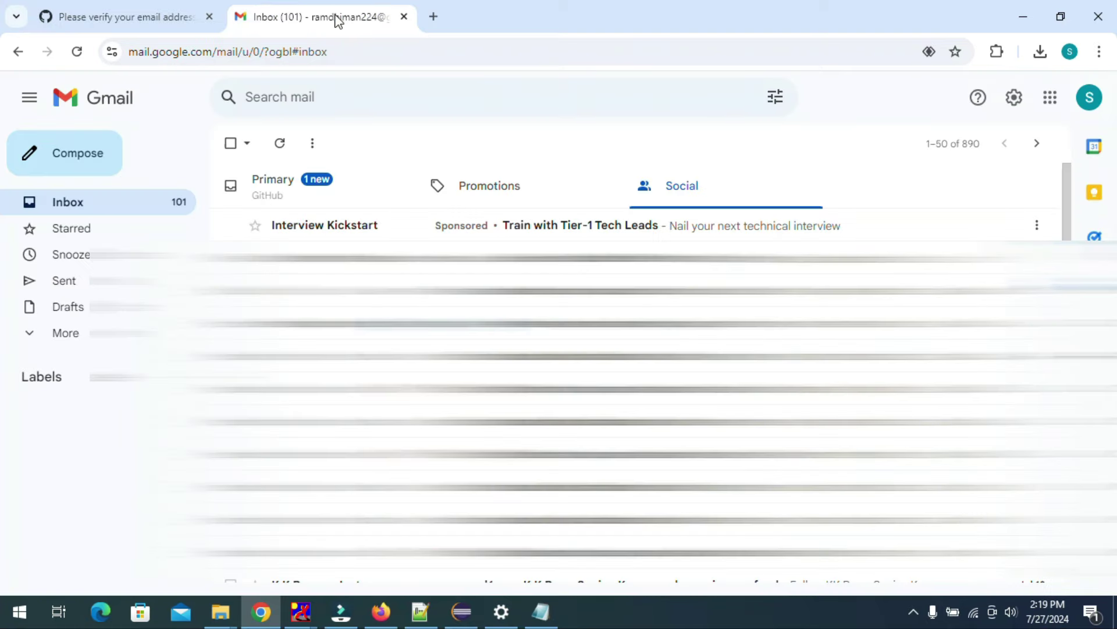
pyautogui.click(153, 208)
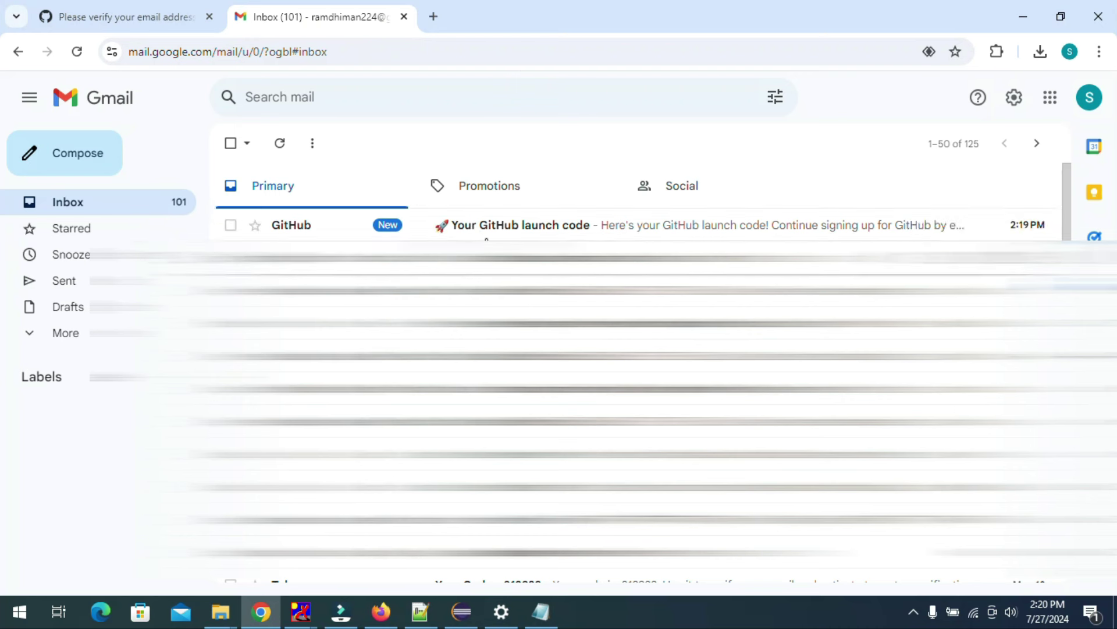
pyautogui.click(511, 230)
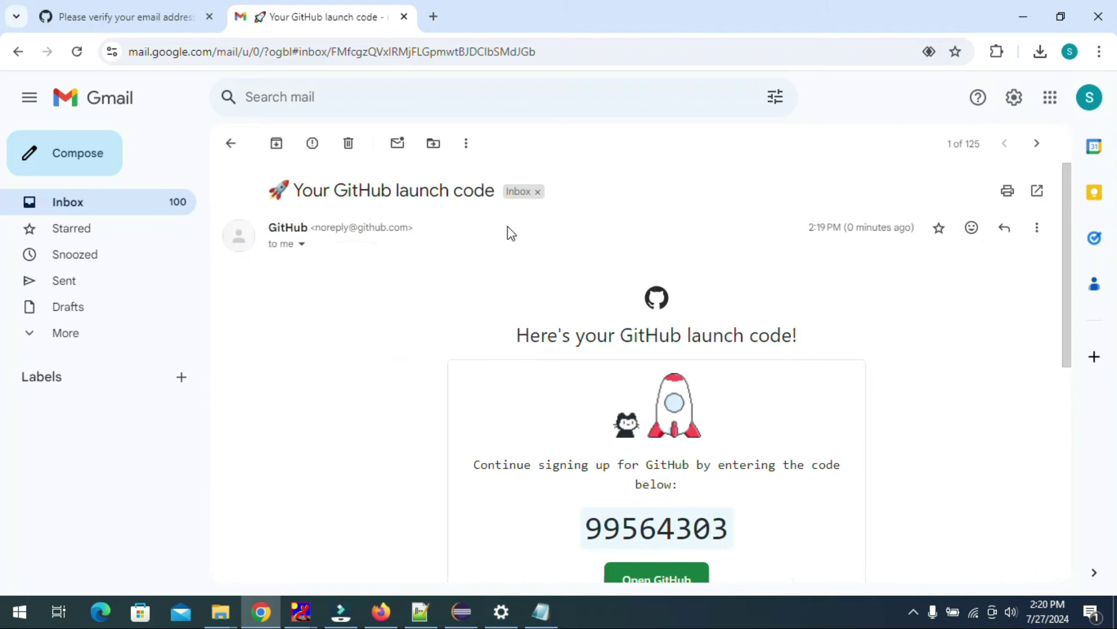
pyautogui.scroll(-2, 730, 400)
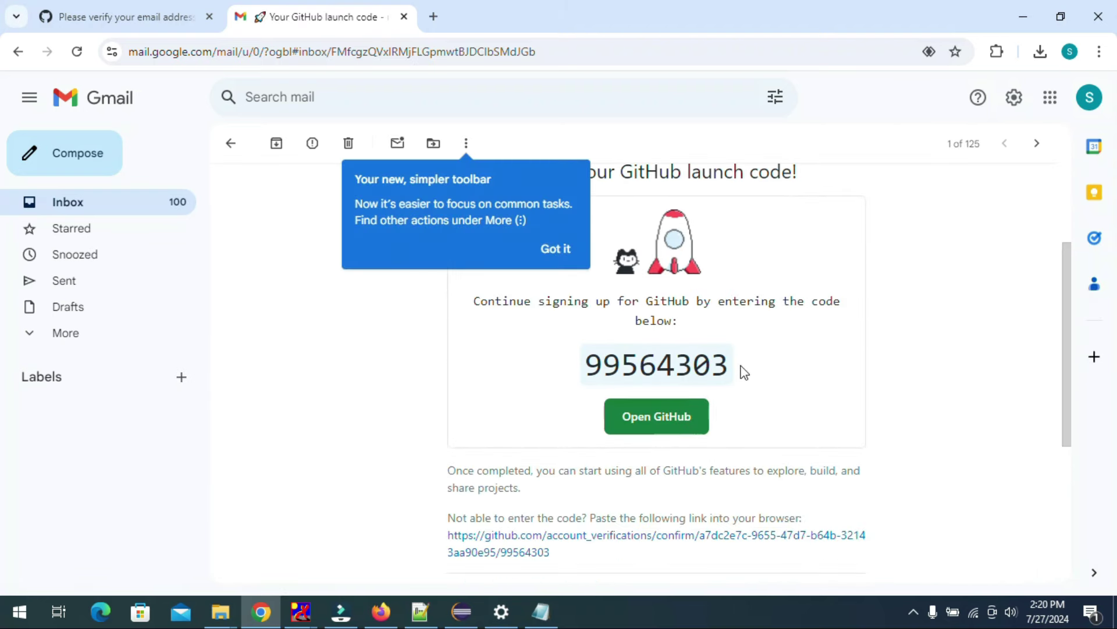
pyautogui.moveTo(585, 364); pyautogui.dragTo(736, 359)
pyautogui.hotkey('ctrl', 'c')
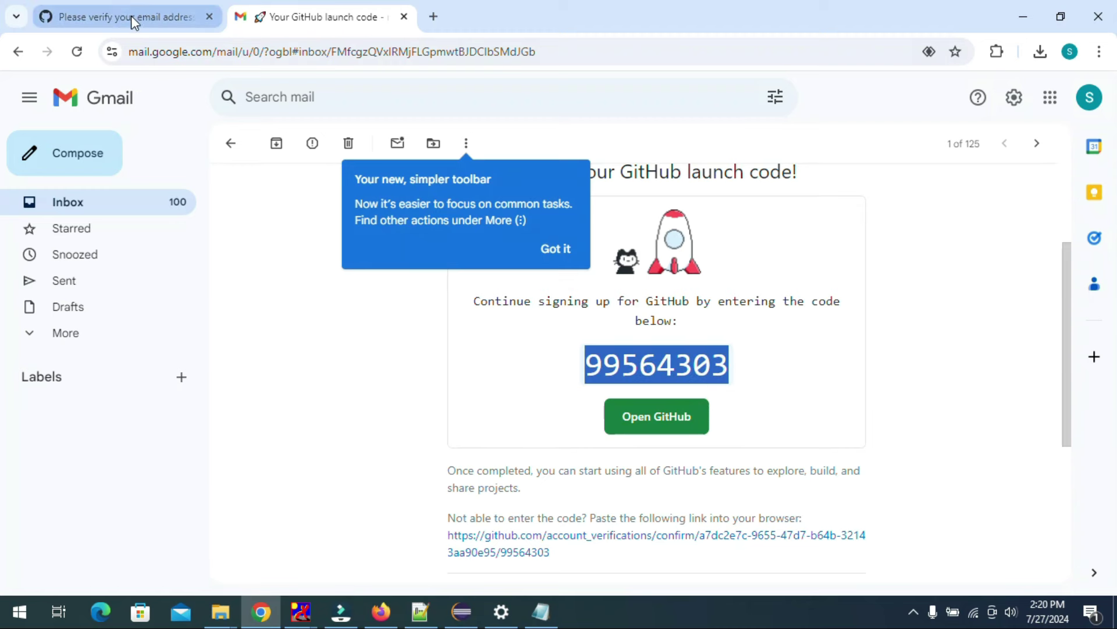
pyautogui.click(156, 22)
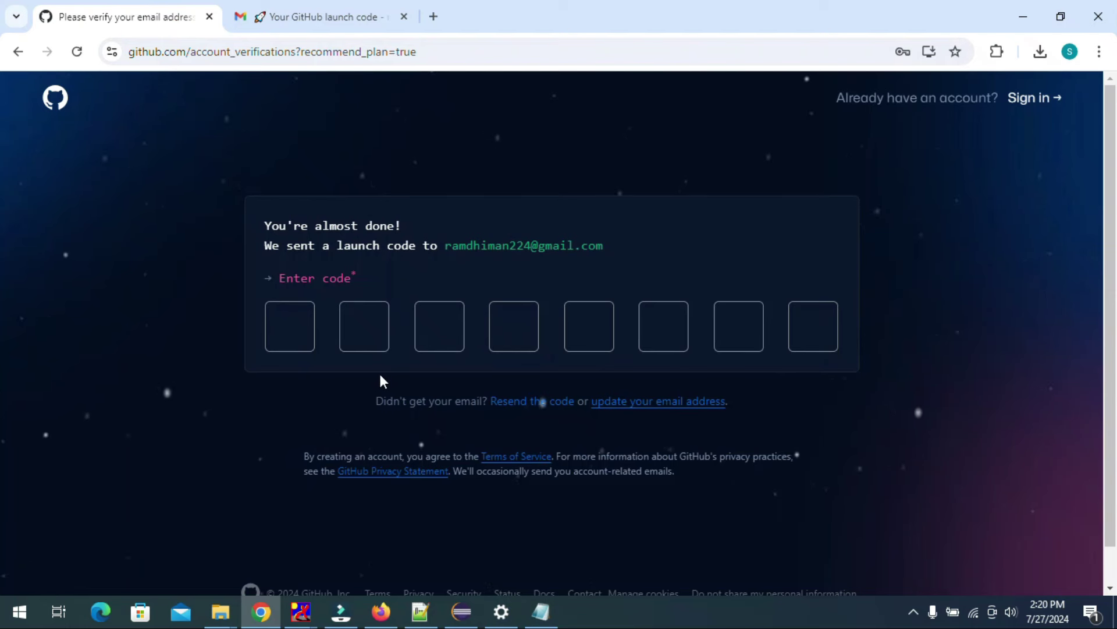
# - Paste the launch code into the eight verification boxes to finish creating the account
pyautogui.hotkey('ctrl', 'v')
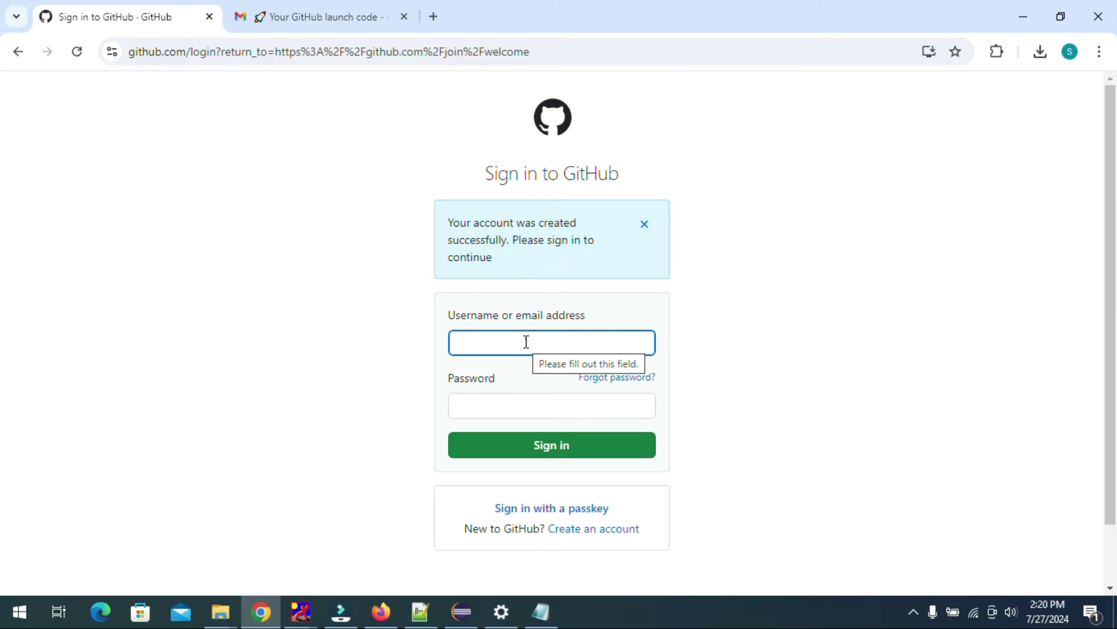
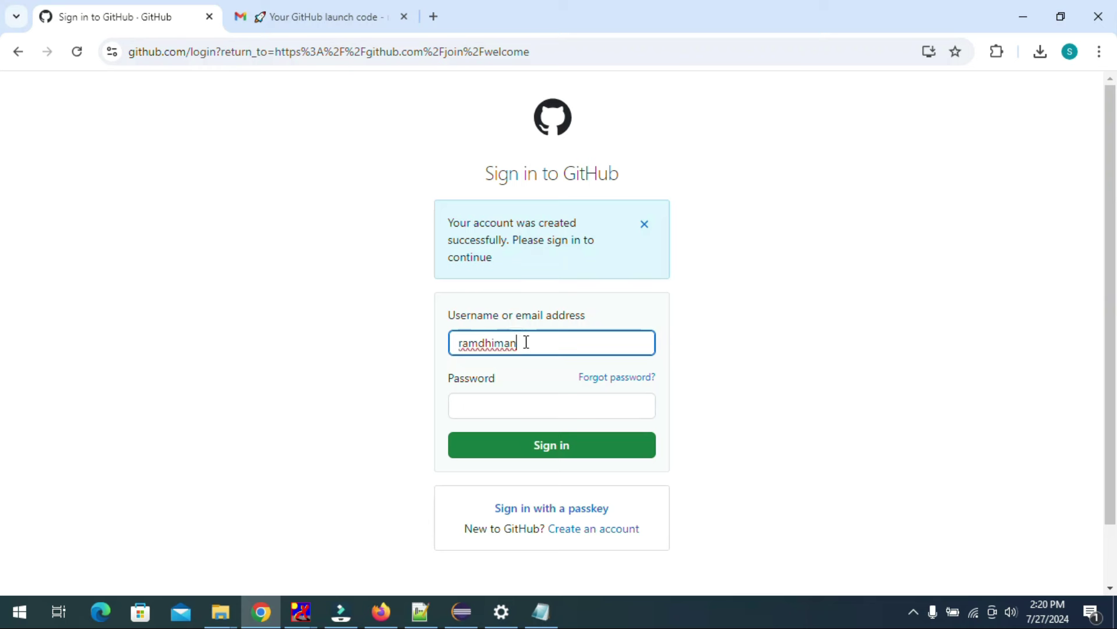
# - Sign in to GitHub with the new account's e-mail address and password
pyautogui.press('Tab')
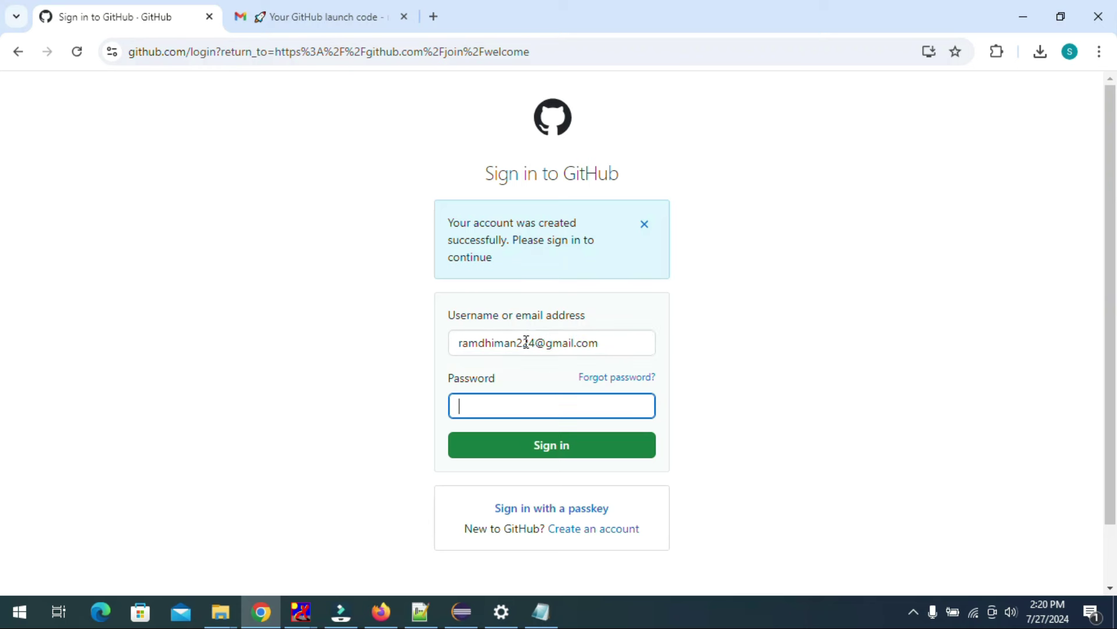
pyautogui.write('R')
pyautogui.click(548, 453)
pyautogui.click(547, 449)
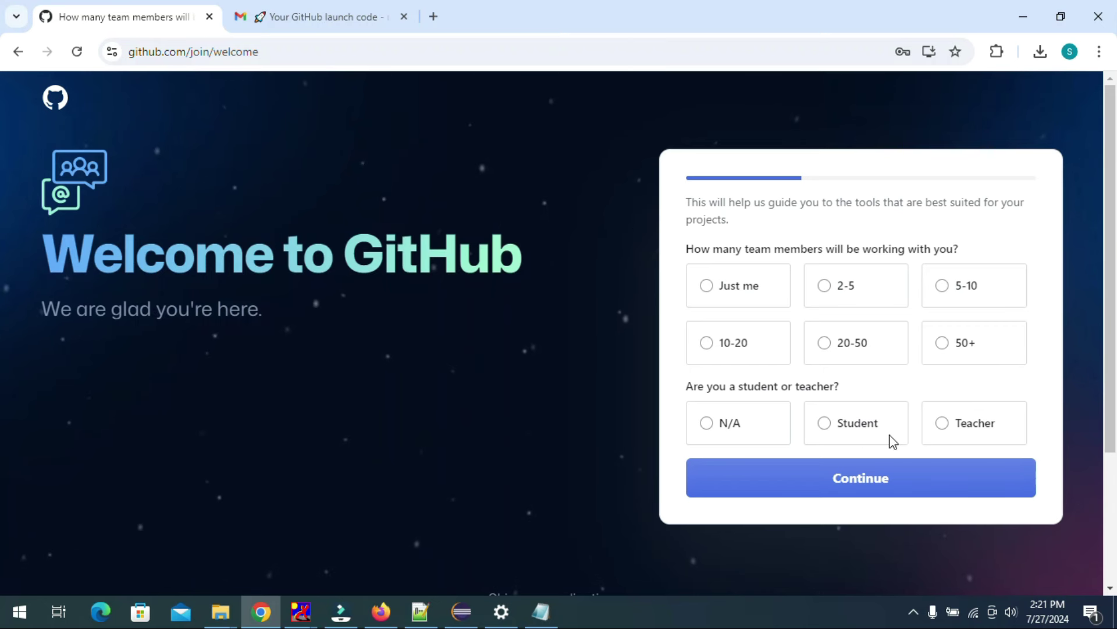
# - Answer 'Just me' for team size and look over the features question page
pyautogui.click(706, 288)
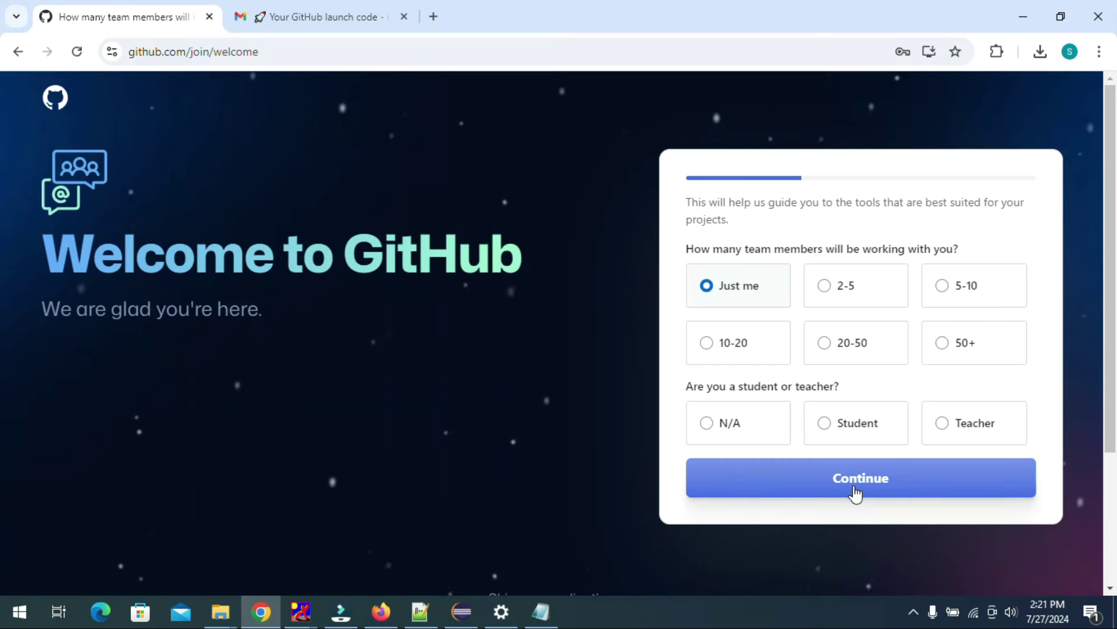
pyautogui.click(855, 494)
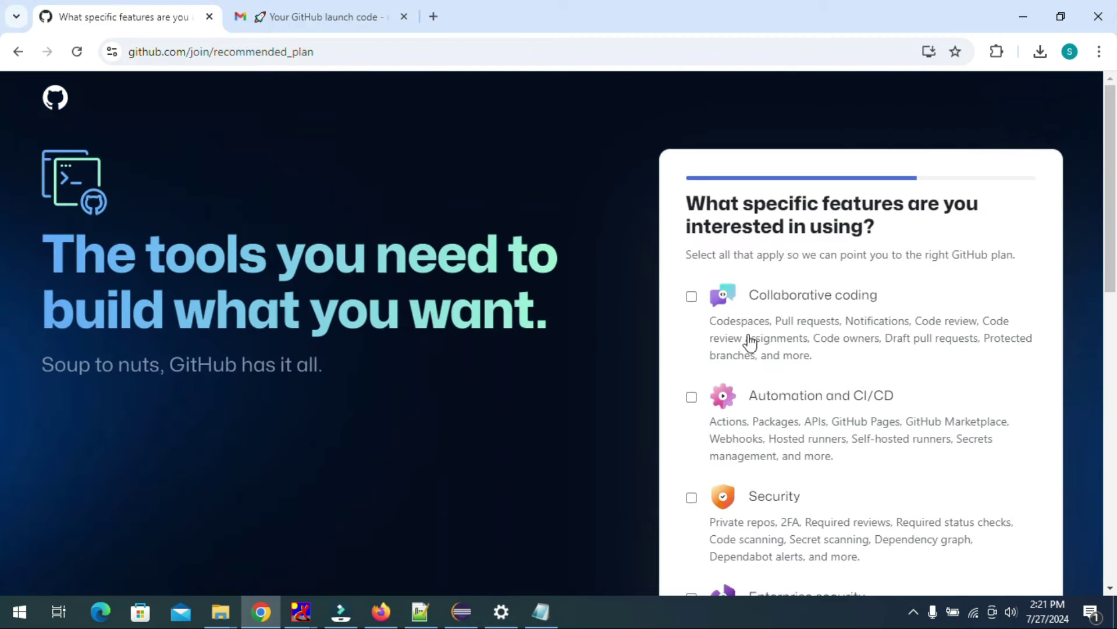
pyautogui.scroll(-1, 813, 344)
pyautogui.scroll(-5, 882, 414)
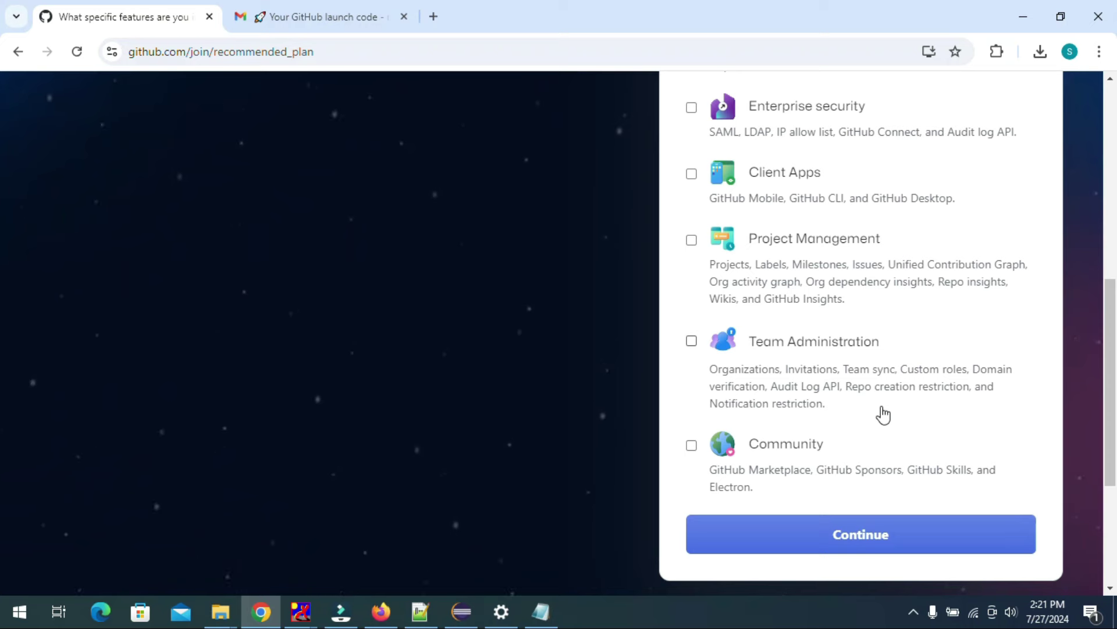
pyautogui.scroll(3, 883, 414)
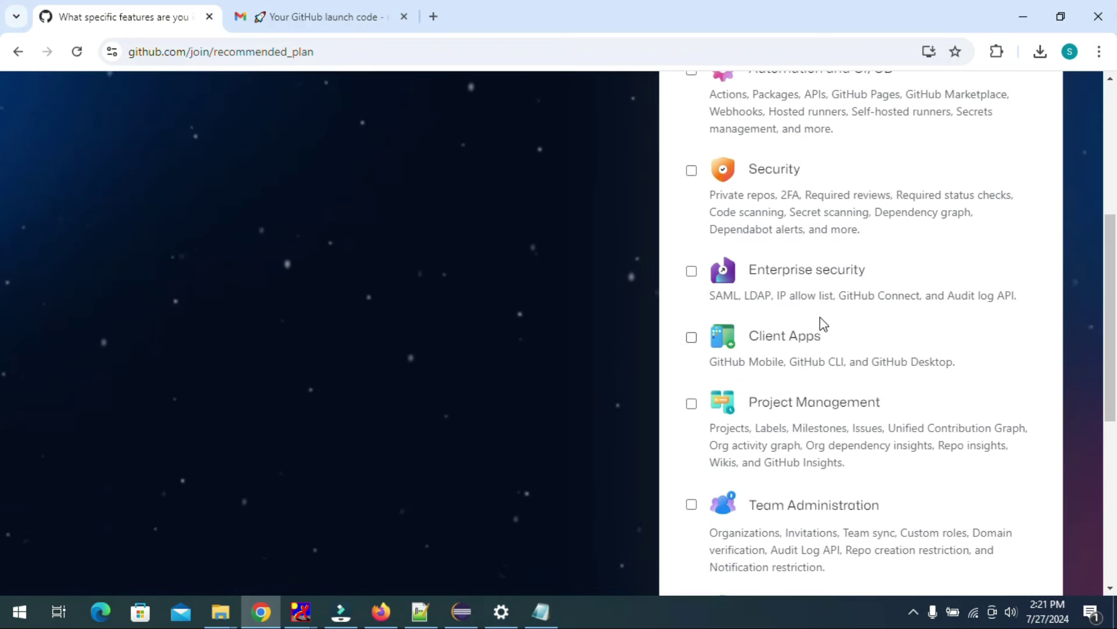
pyautogui.scroll(2, 820, 321)
pyautogui.scroll(1, 830, 190)
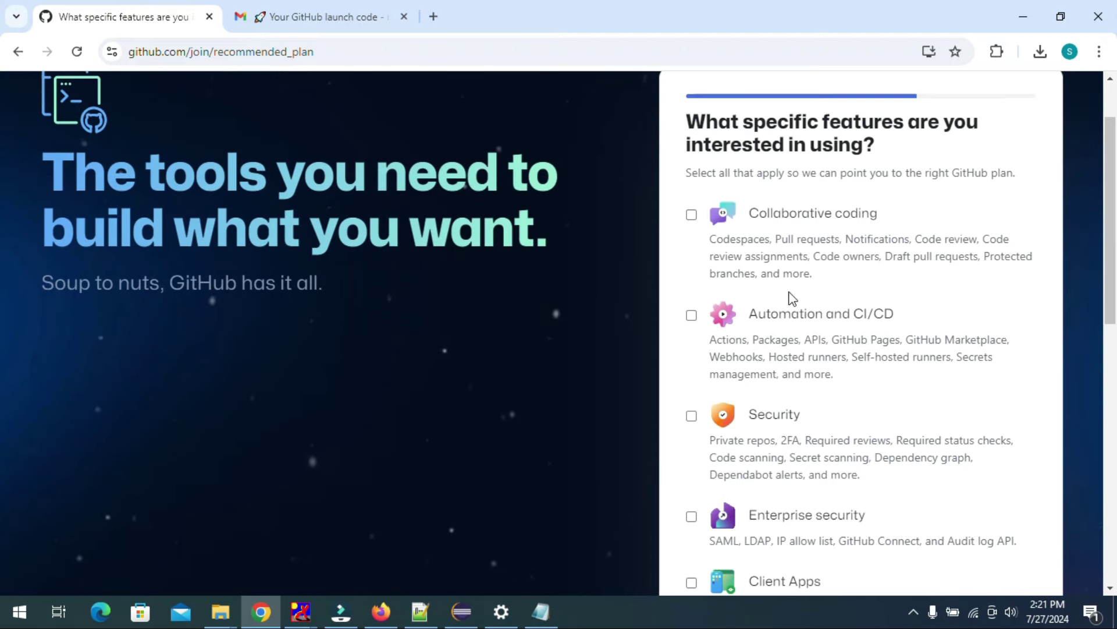
pyautogui.scroll(-3, 791, 253)
pyautogui.scroll(-3, 868, 264)
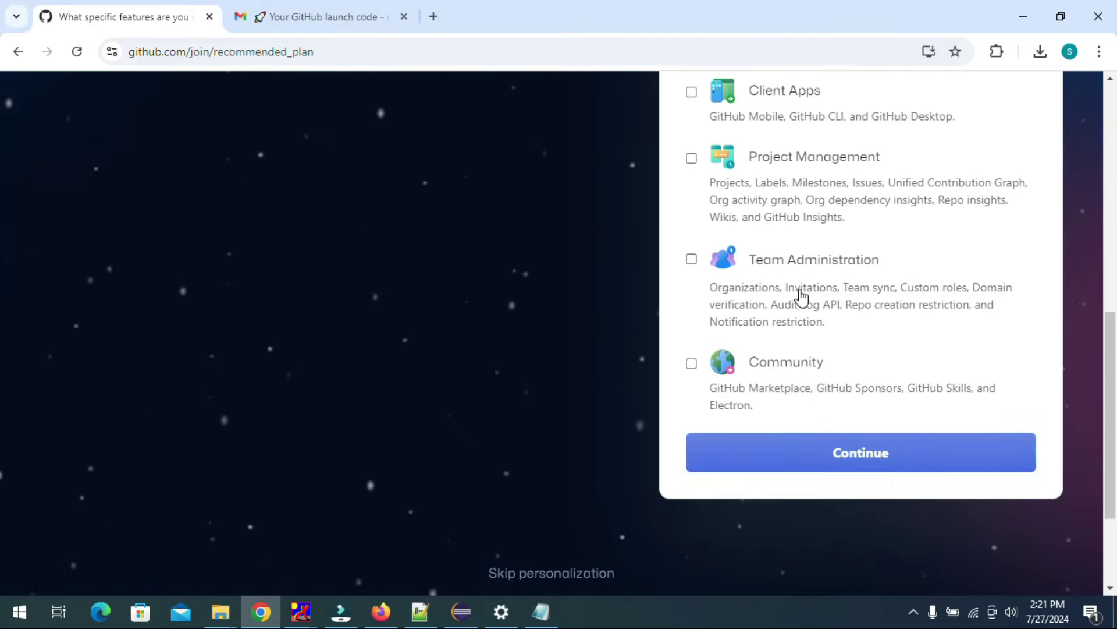
pyautogui.scroll(8, 801, 303)
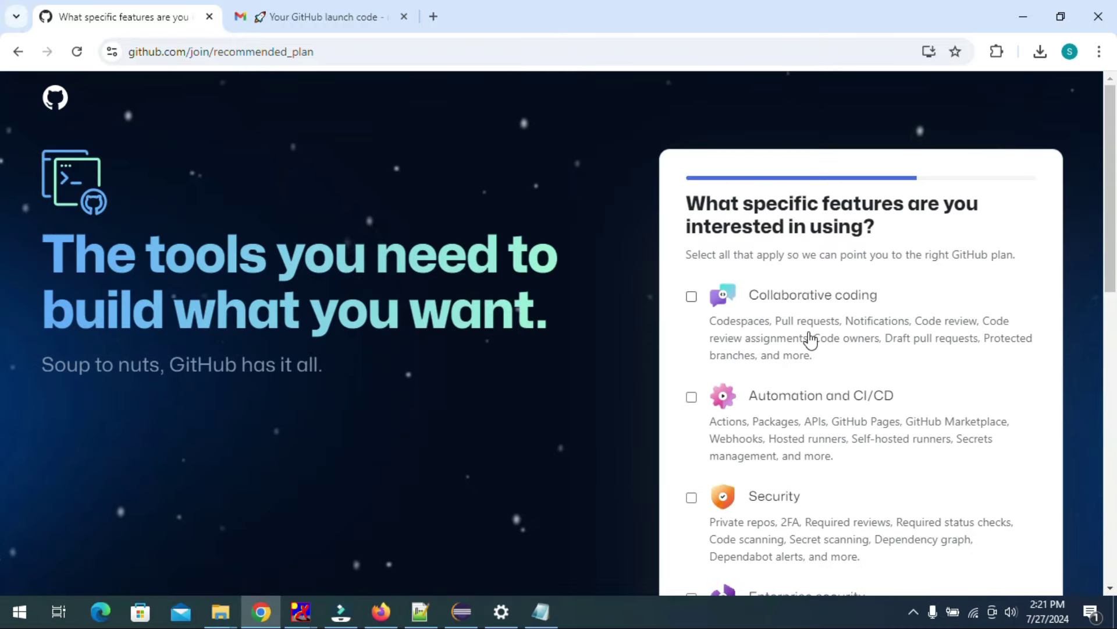
pyautogui.scroll(-8, 813, 344)
# - Continue past the features page and choose 'Skip personalization' to reach Home
pyautogui.click(858, 460)
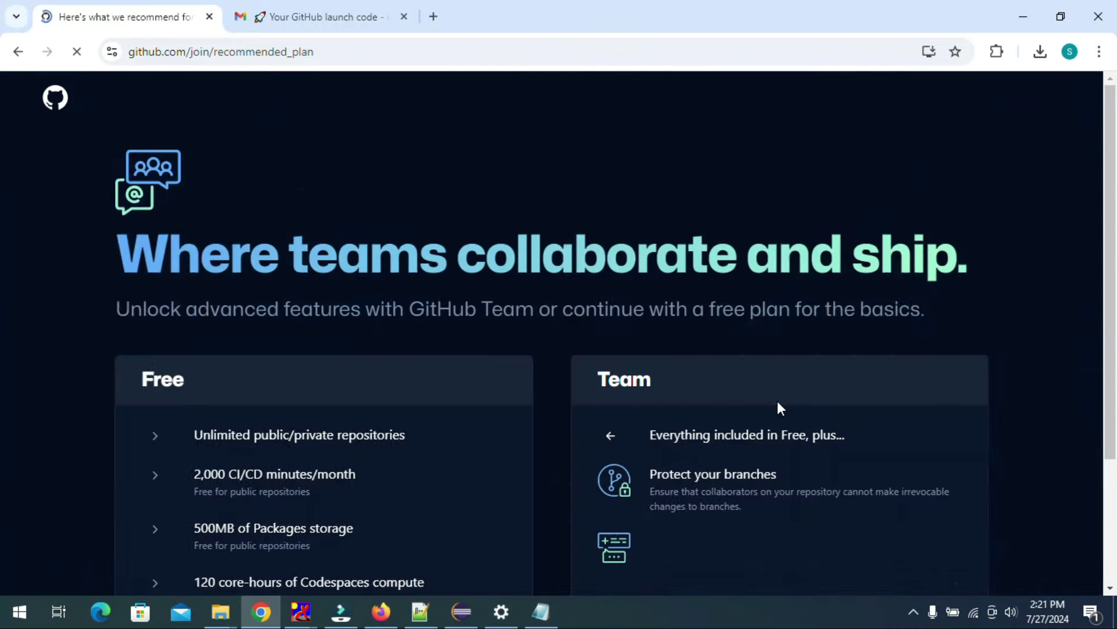
pyautogui.scroll(-3, 397, 364)
pyautogui.scroll(-7, 264, 315)
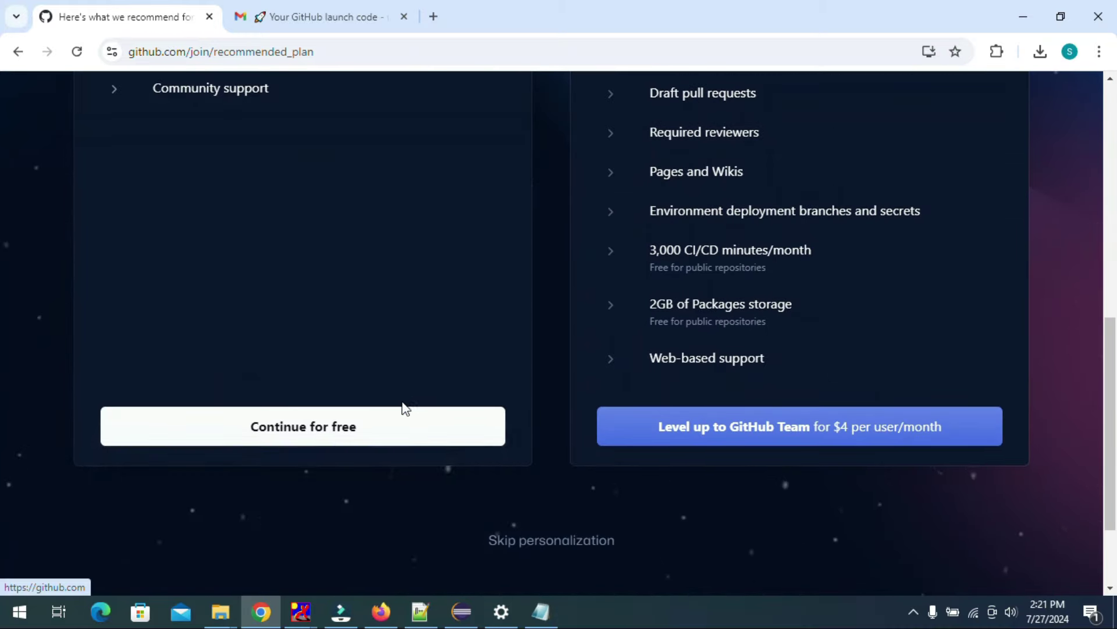
pyautogui.scroll(7, 402, 408)
pyautogui.scroll(-7, 711, 347)
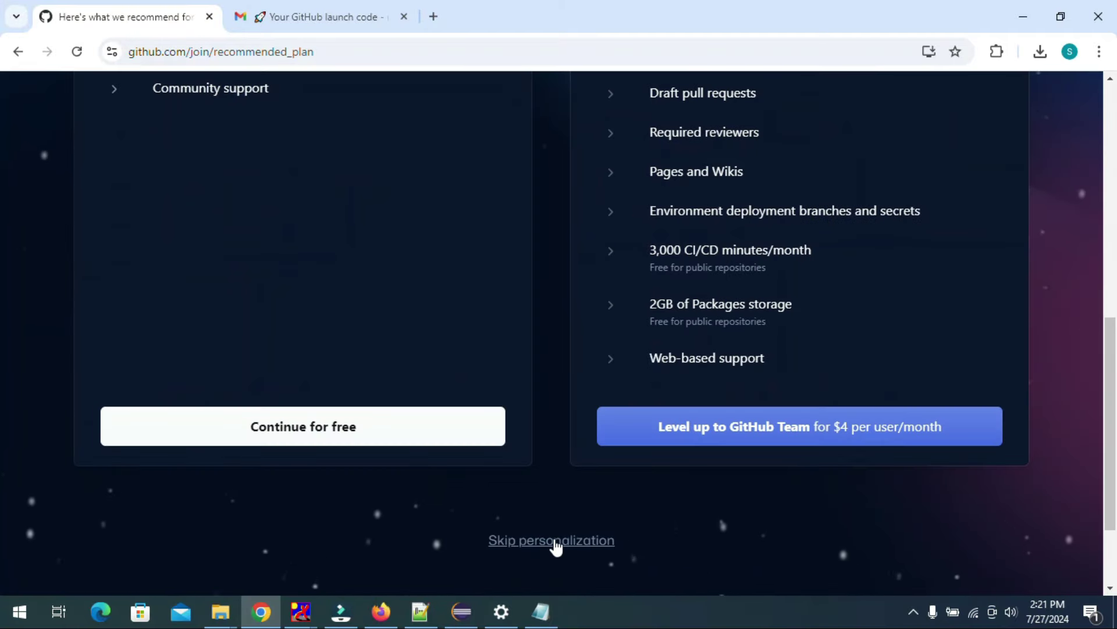
pyautogui.click(544, 549)
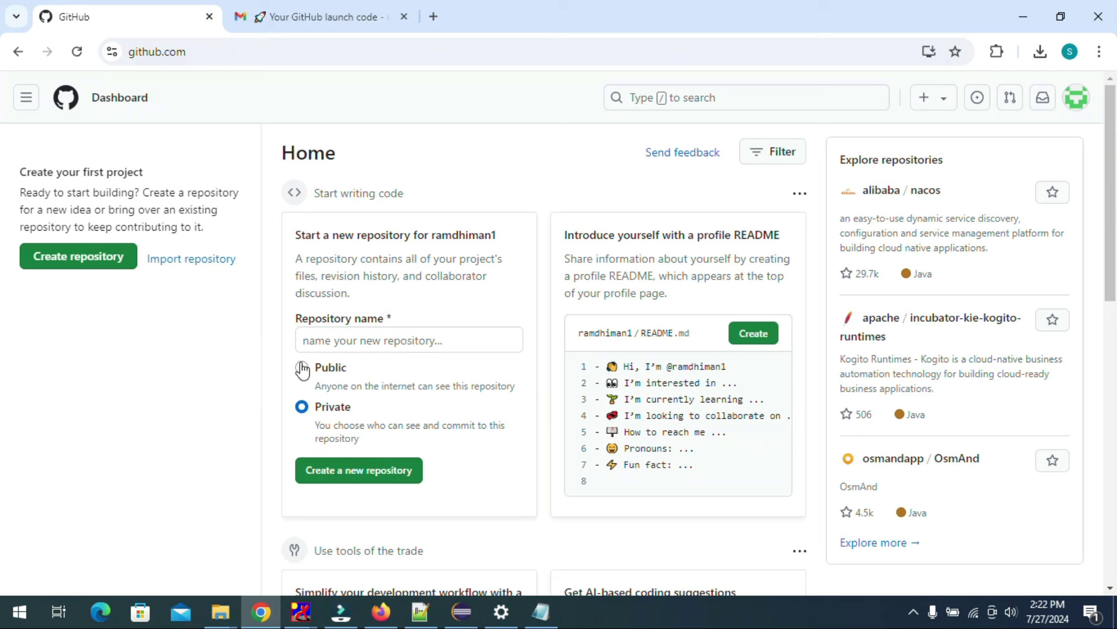
# - Attempt a first repository from Home, then open 'Your repositories' from the avatar menu
pyautogui.click(302, 375)
pyautogui.click(302, 407)
pyautogui.click(370, 481)
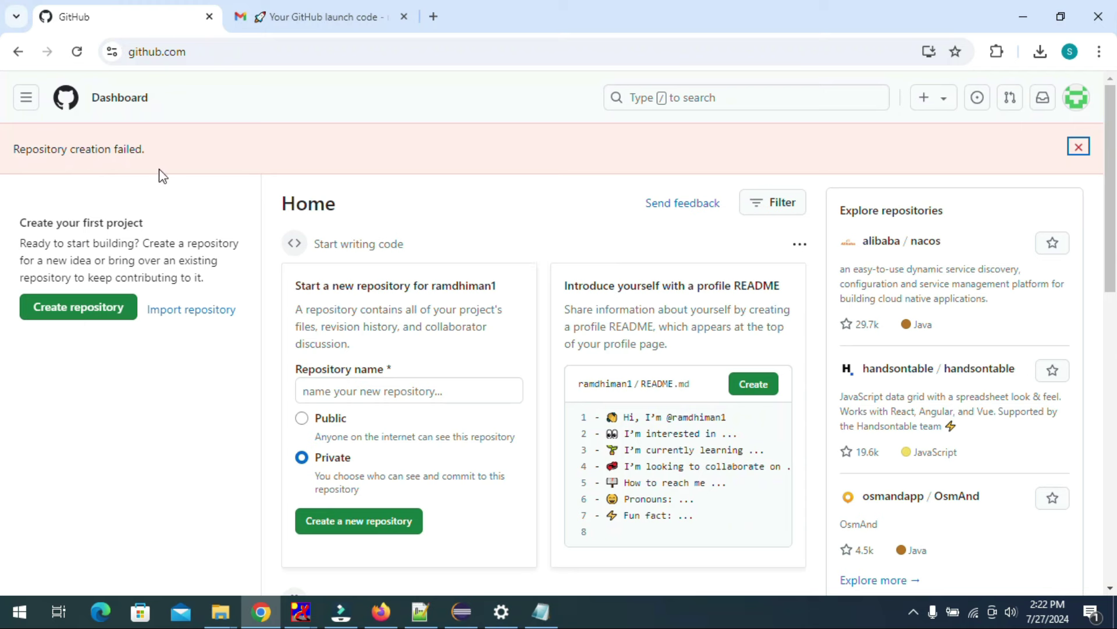
pyautogui.click(1077, 100)
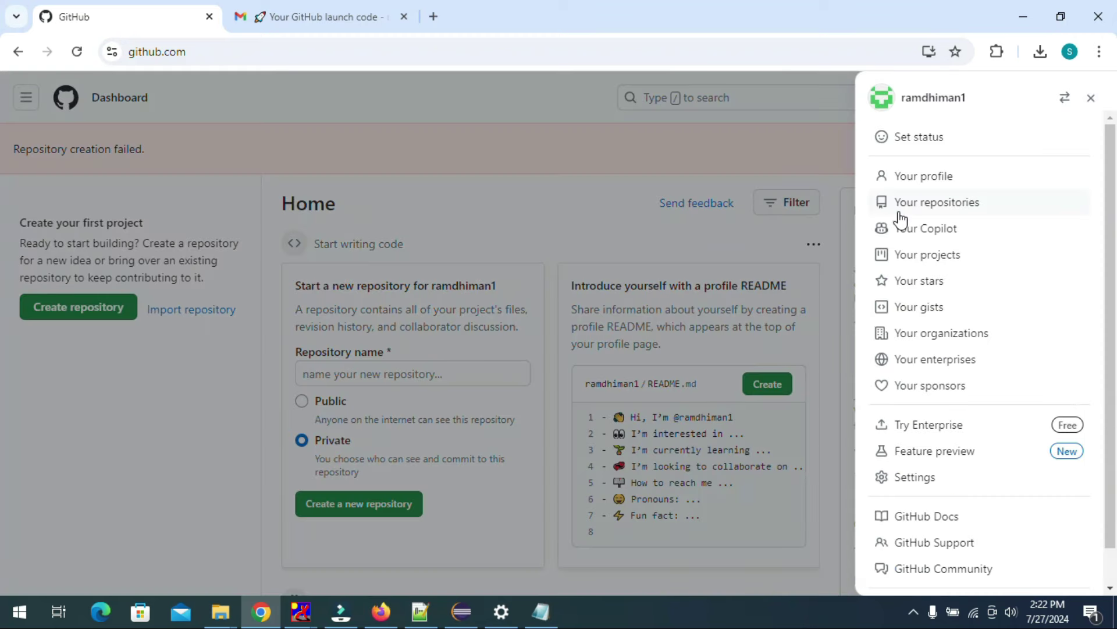
pyautogui.click(944, 207)
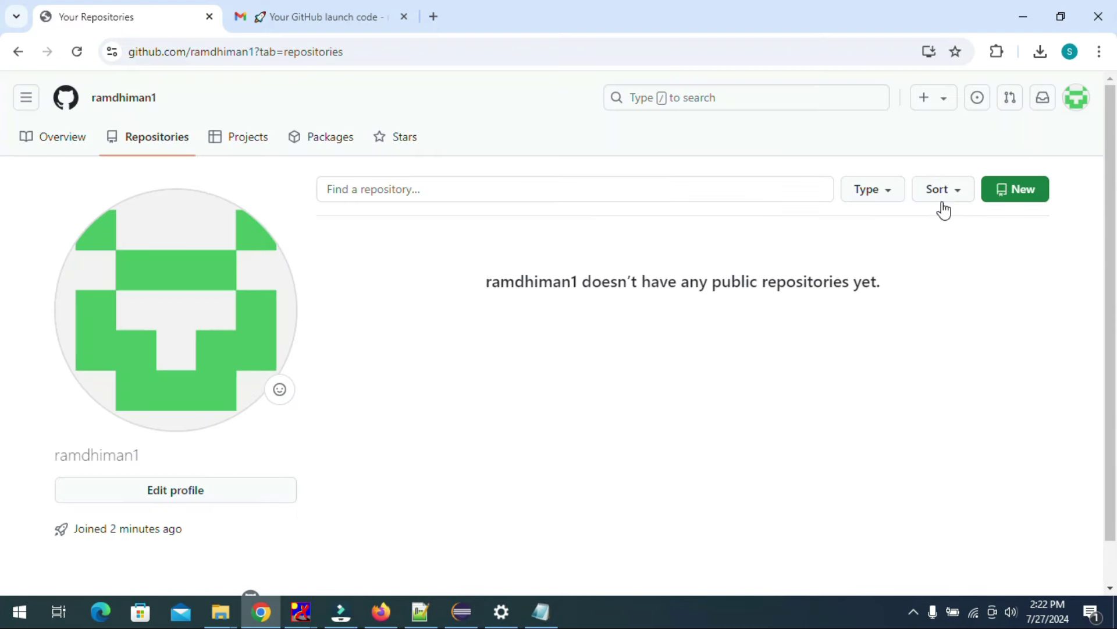
# - Start a new repository and enter the name Automation_Console, confirmed available
pyautogui.click(1018, 199)
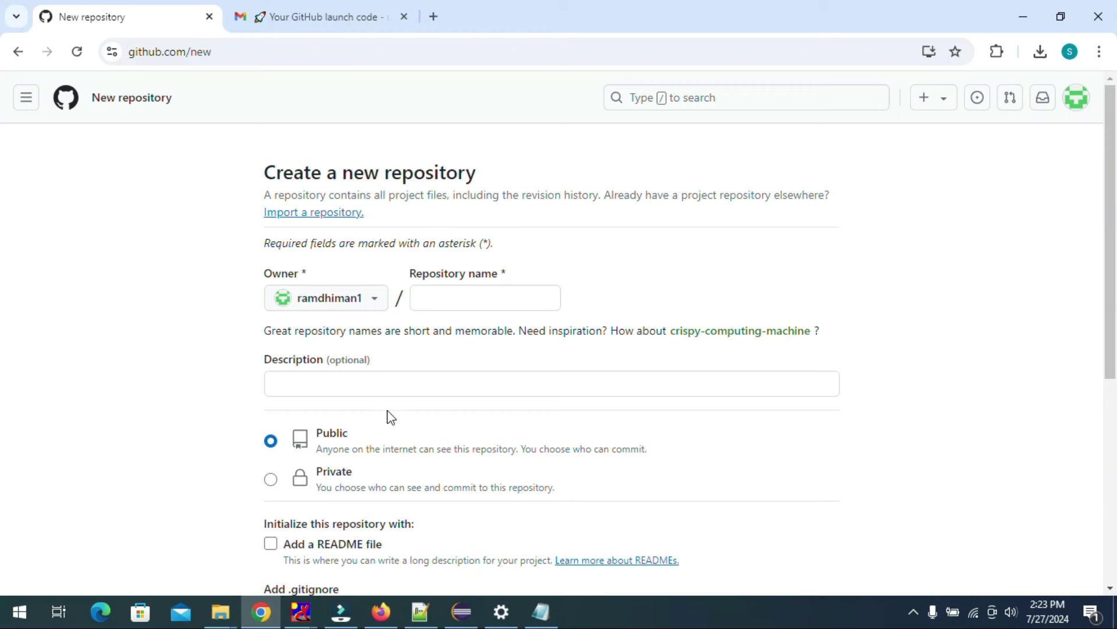
pyautogui.scroll(-1, 392, 392)
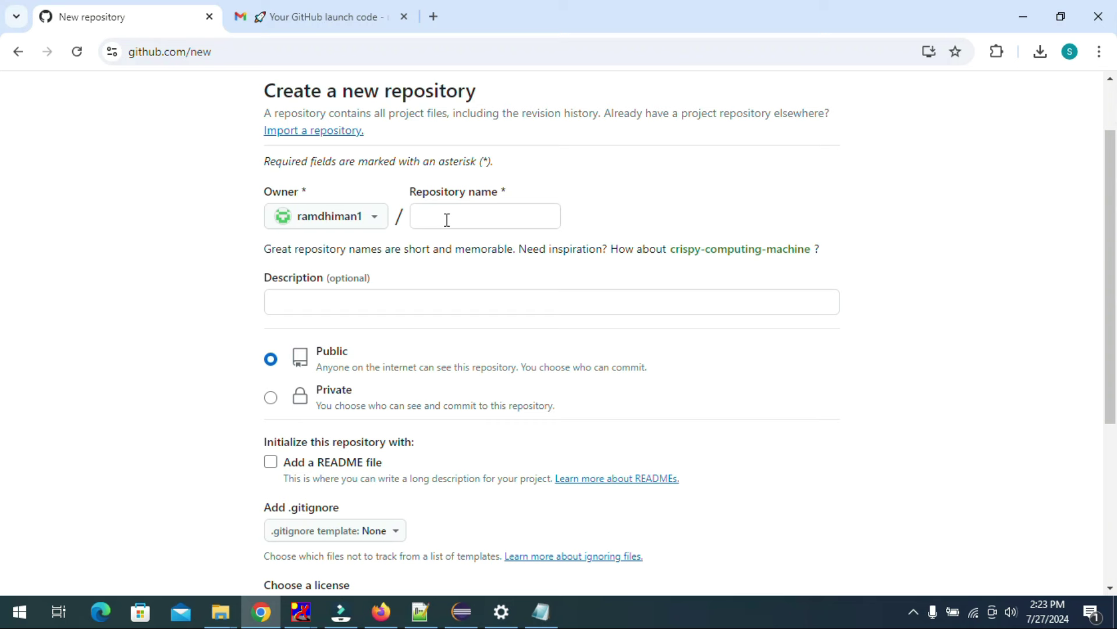
pyautogui.click(447, 220)
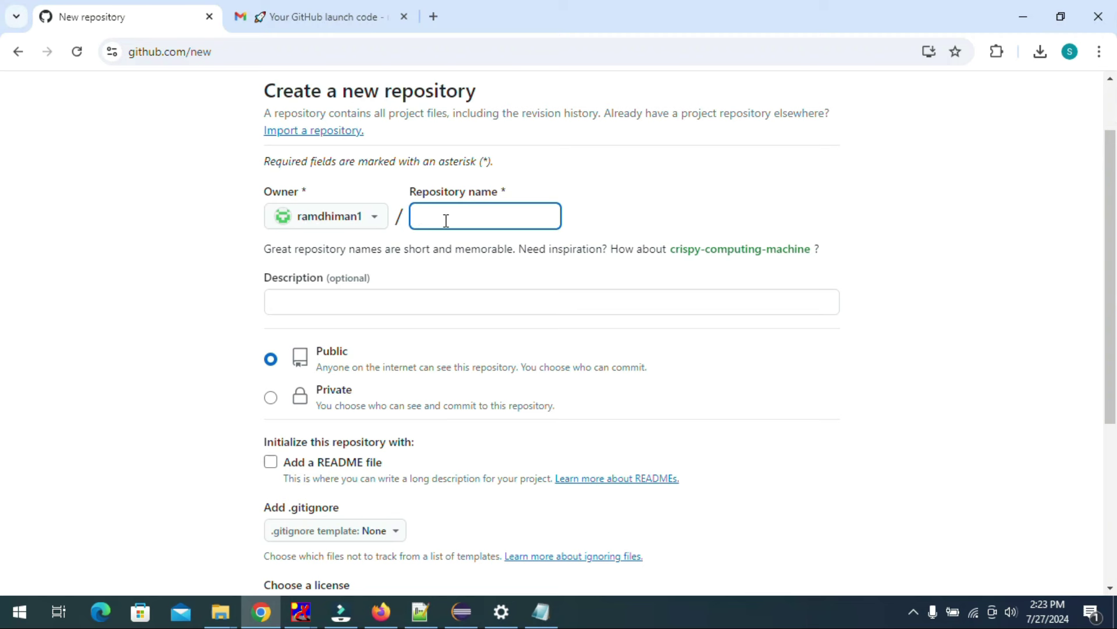
pyautogui.write('A')
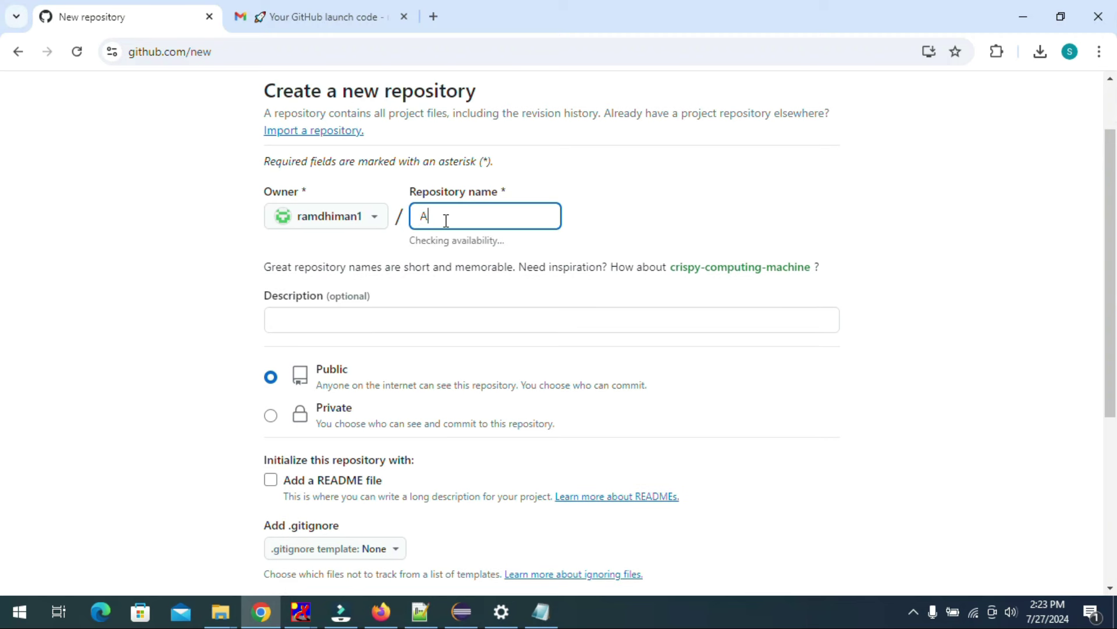
pyautogui.write('utomation')
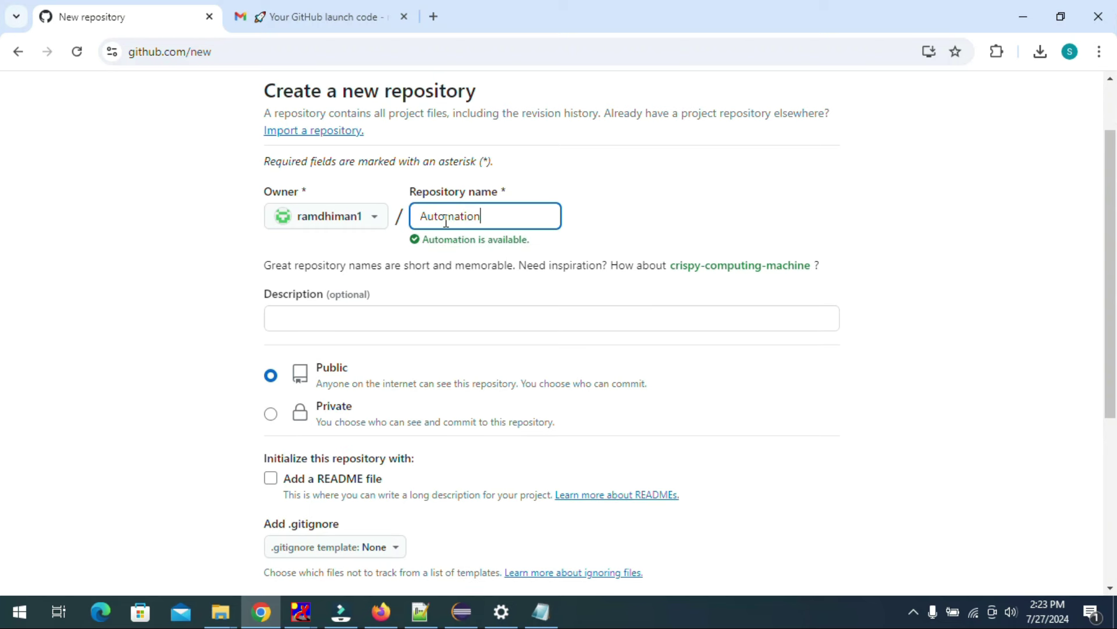
pyautogui.write('_Console')
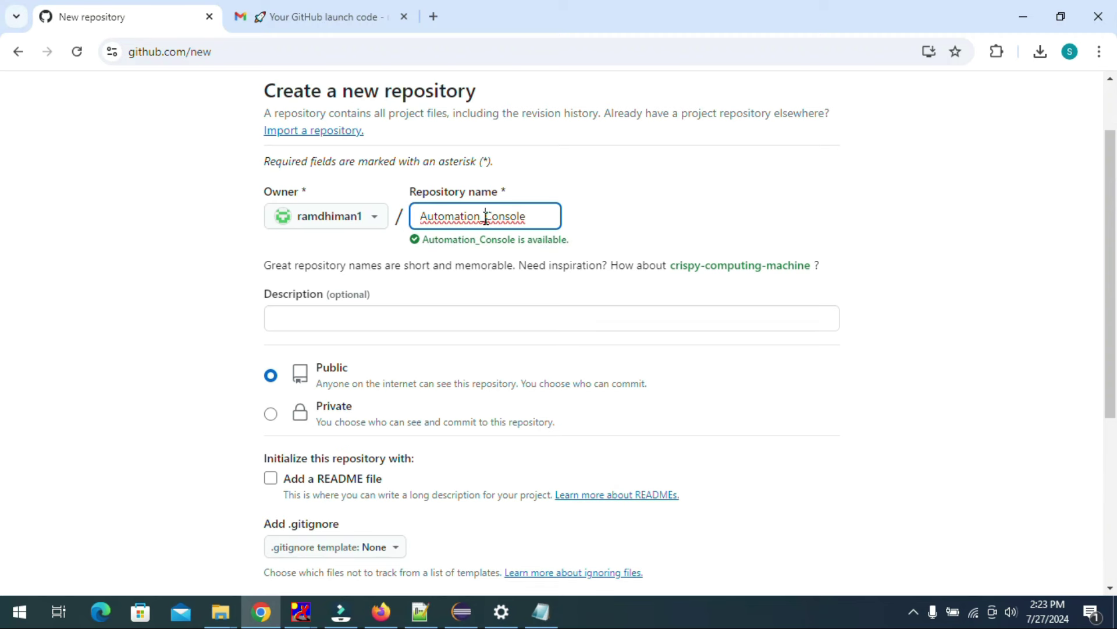
pyautogui.press('BackSpace')
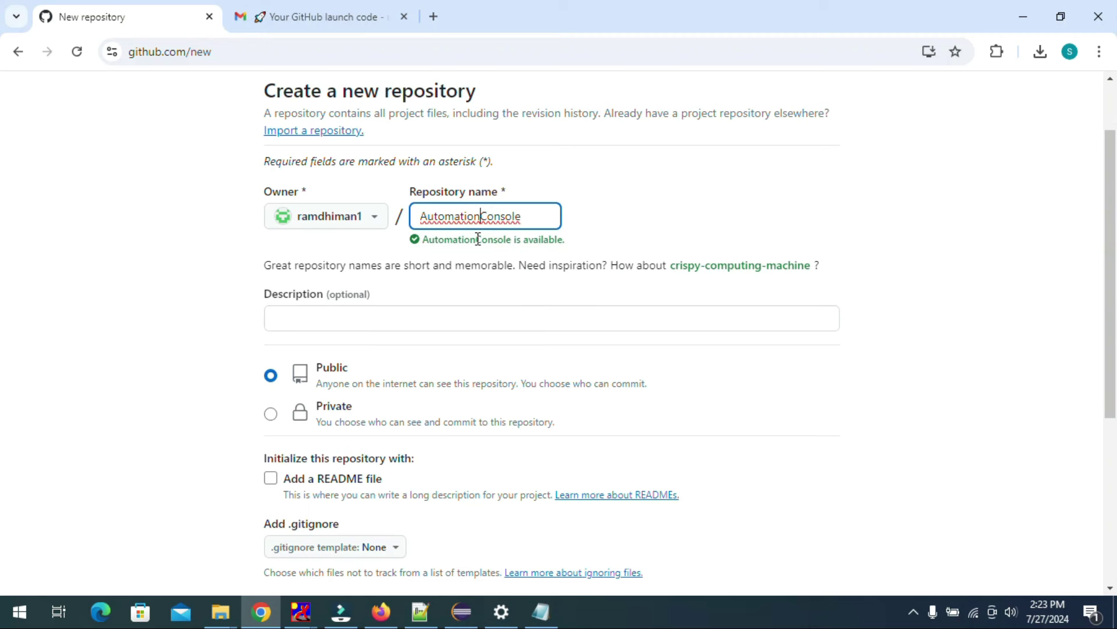
pyautogui.write('_')
pyautogui.click(635, 218)
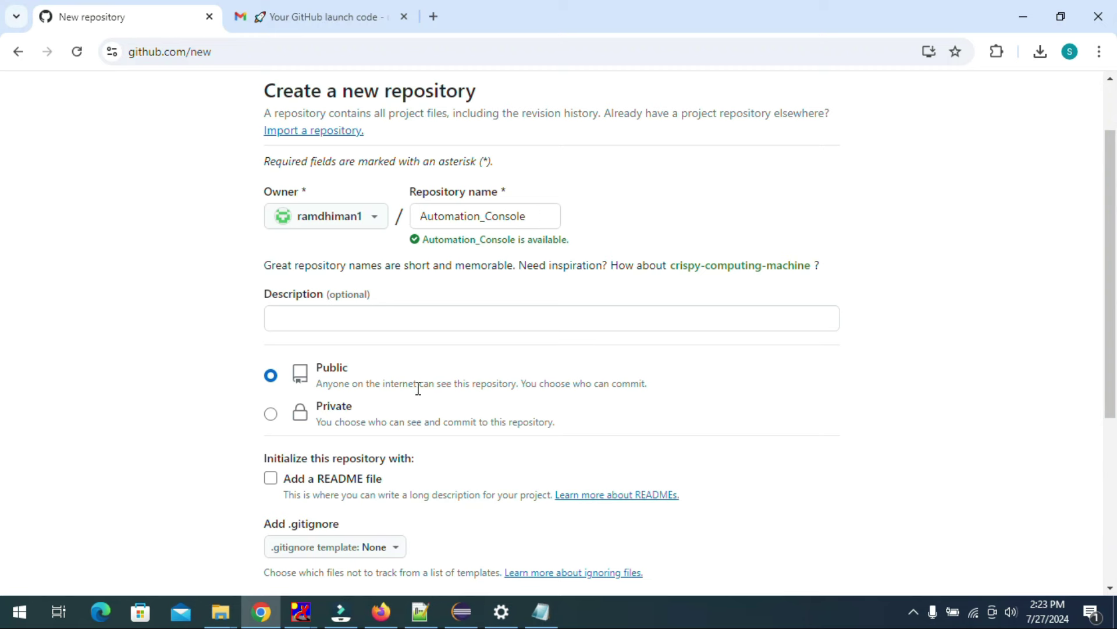
pyautogui.scroll(-3, 418, 388)
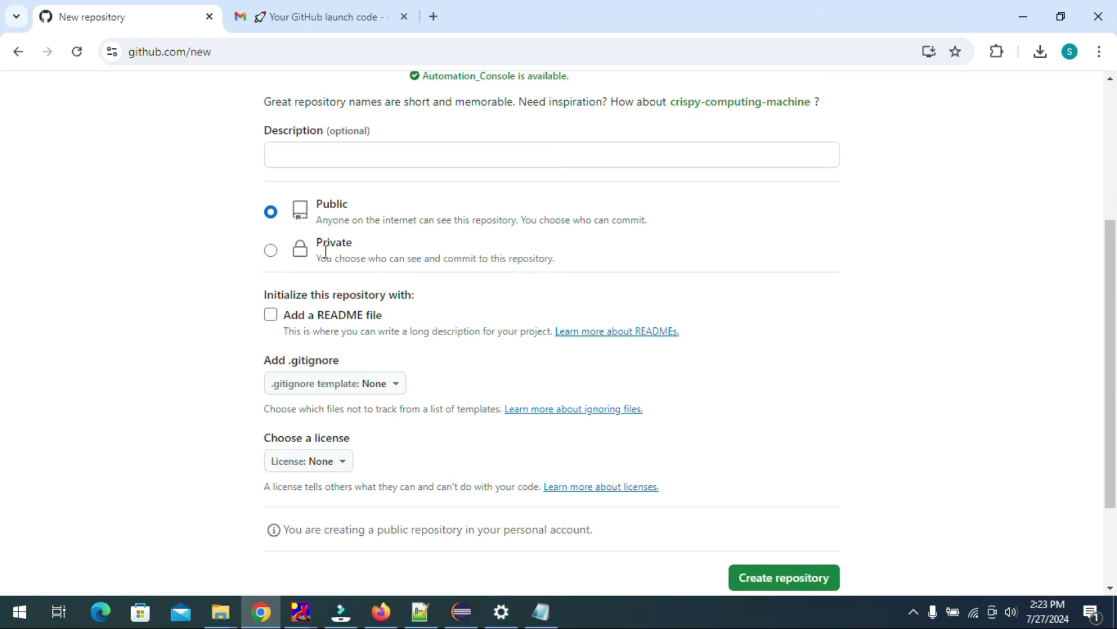
# - Create Automation_Console as a private repository, then minimize Chrome to return to Eclipse
pyautogui.click(271, 250)
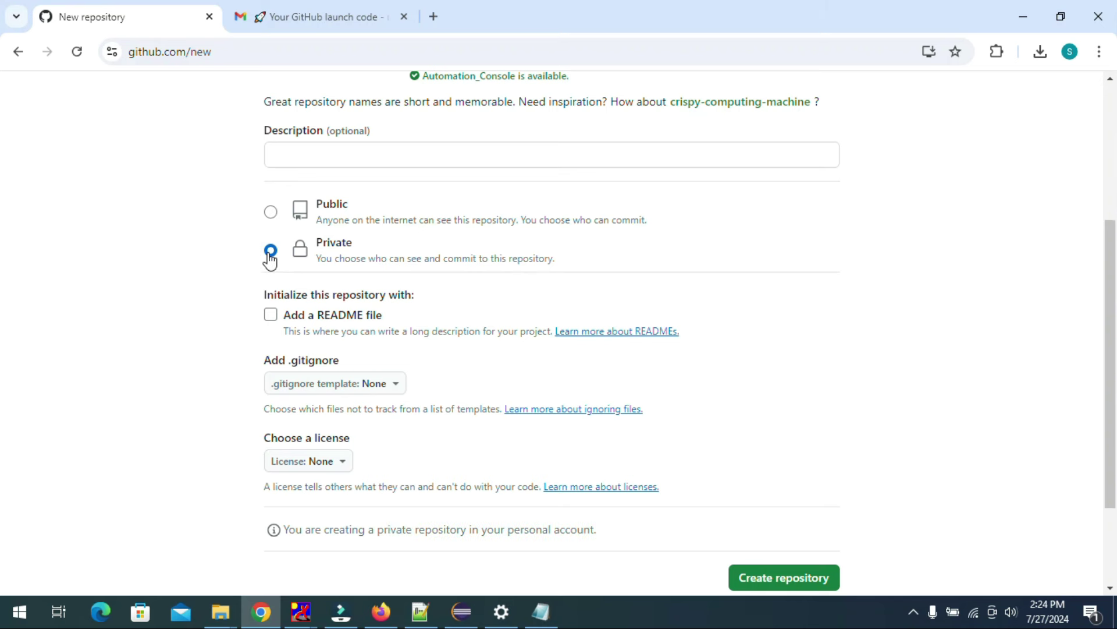
pyautogui.scroll(-2, 470, 391)
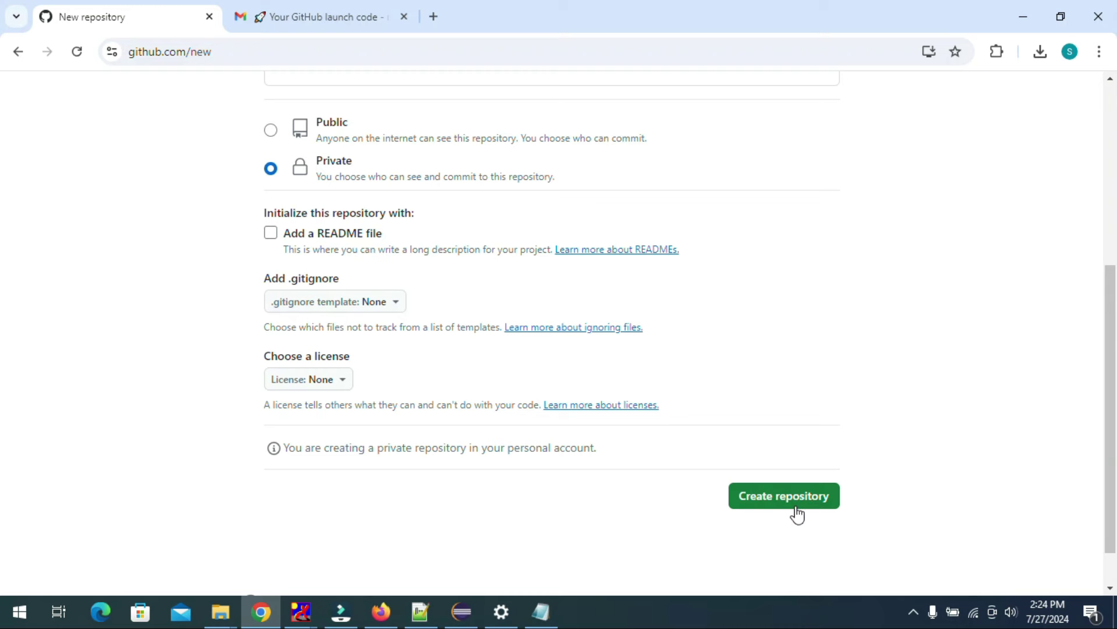
pyautogui.click(797, 514)
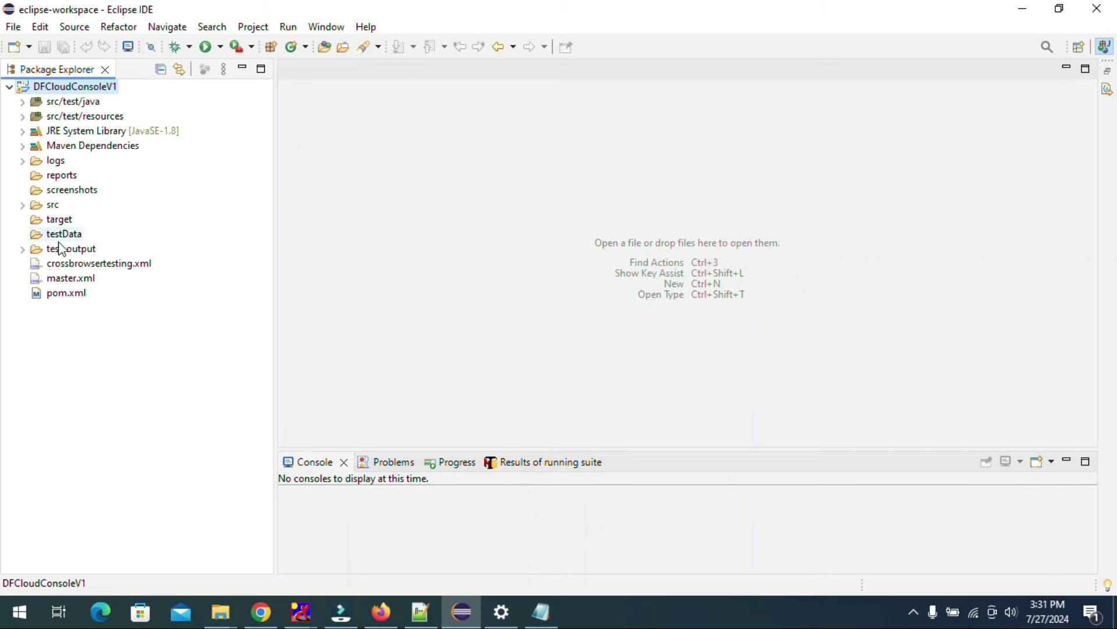
pyautogui.click(261, 611)
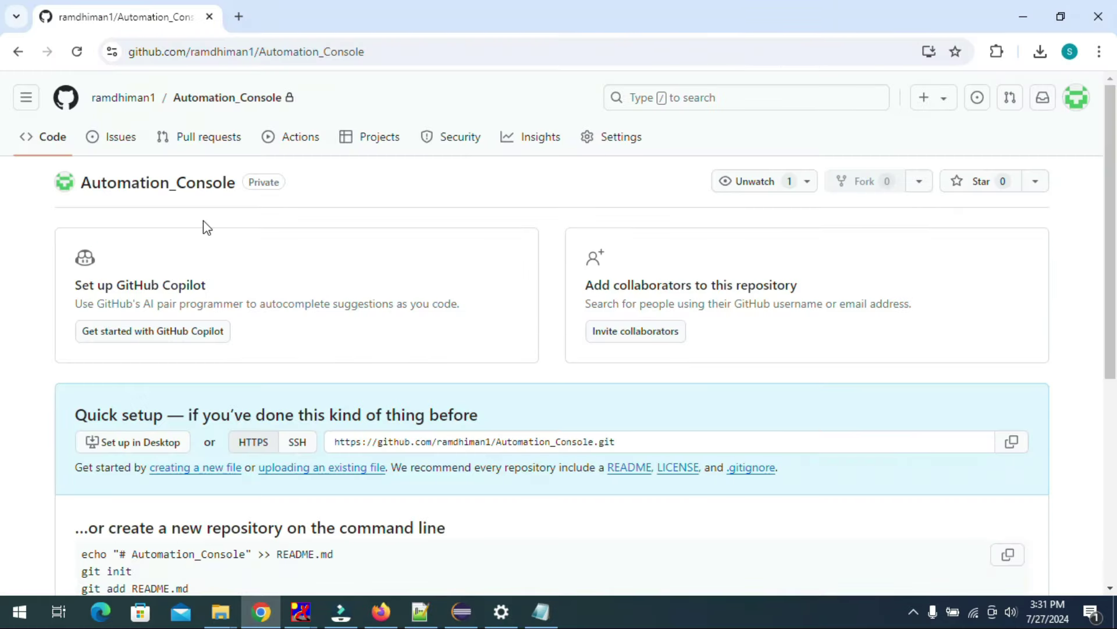
pyautogui.click(1017, 14)
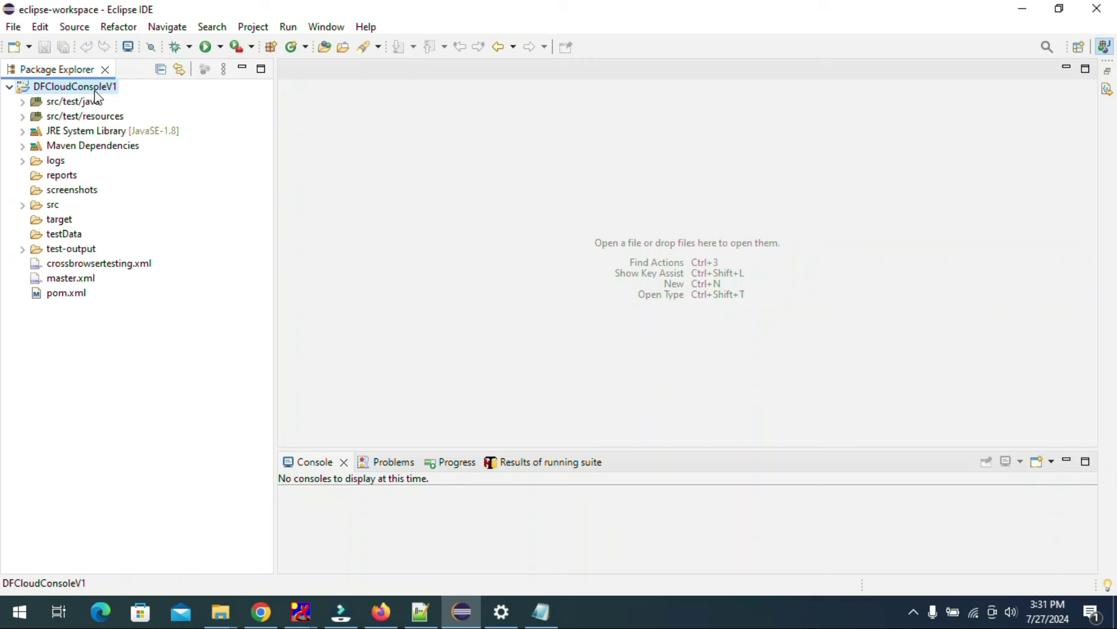
# - Open DFCloudConsoleV1's Properties and select the full Location path on the Resource page
pyautogui.rightClick(97, 97)
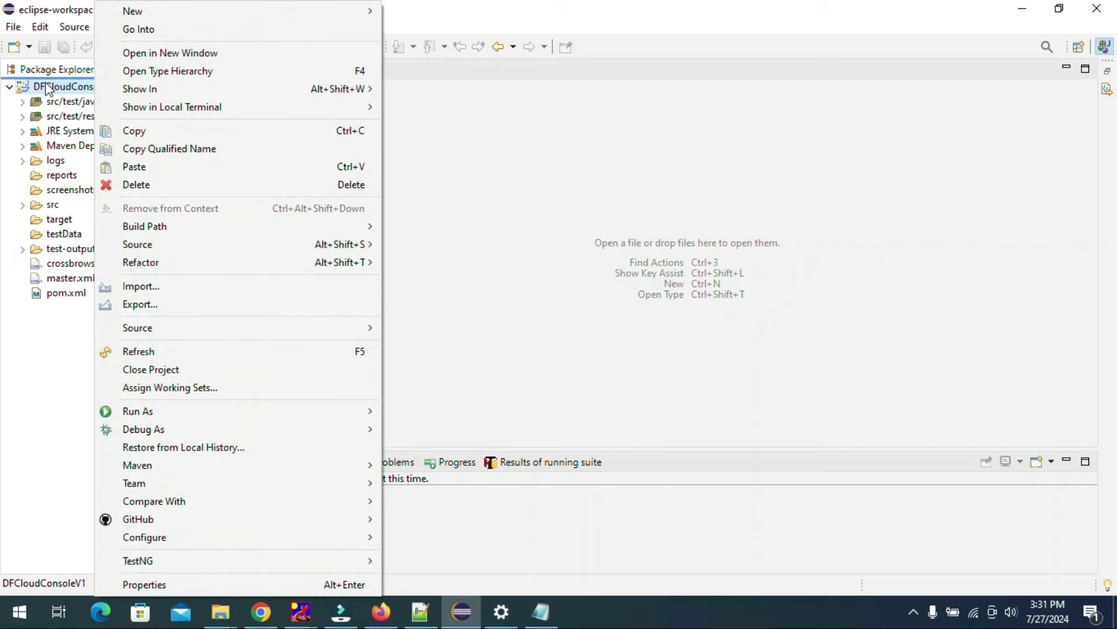
pyautogui.click(148, 583)
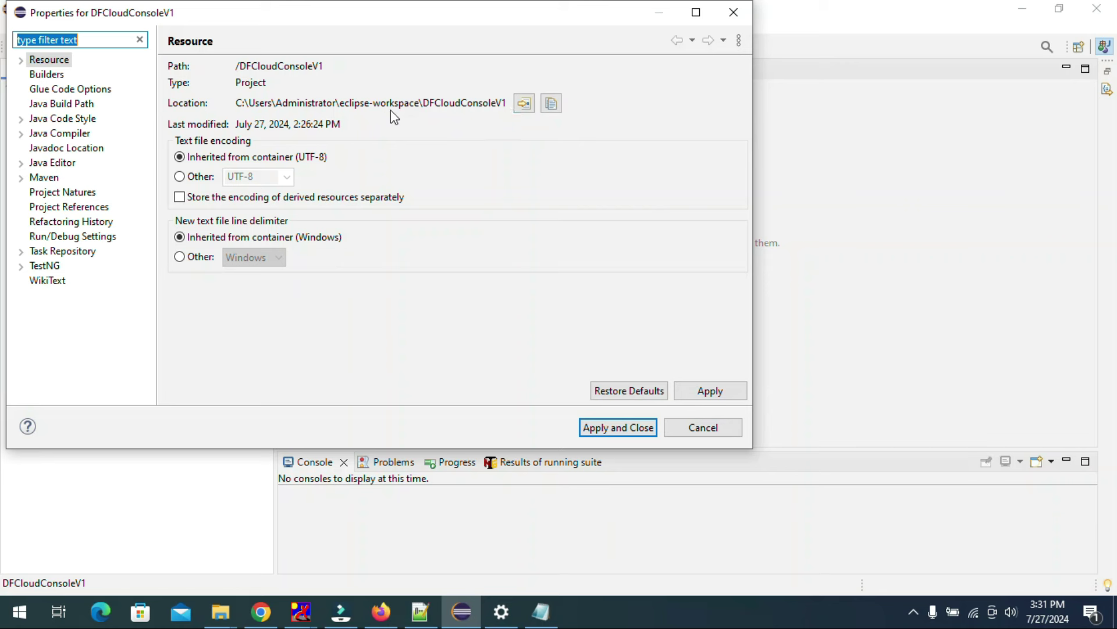
pyautogui.moveTo(341, 103); pyautogui.dragTo(418, 106)
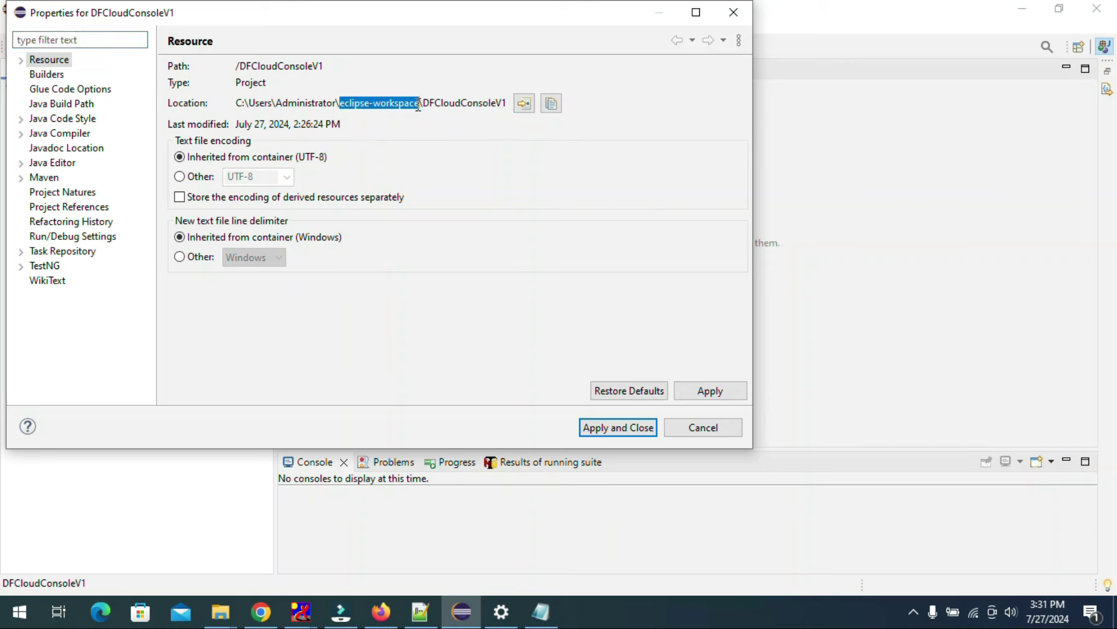
pyautogui.click(249, 104)
pyautogui.moveTo(236, 103); pyautogui.dragTo(509, 105)
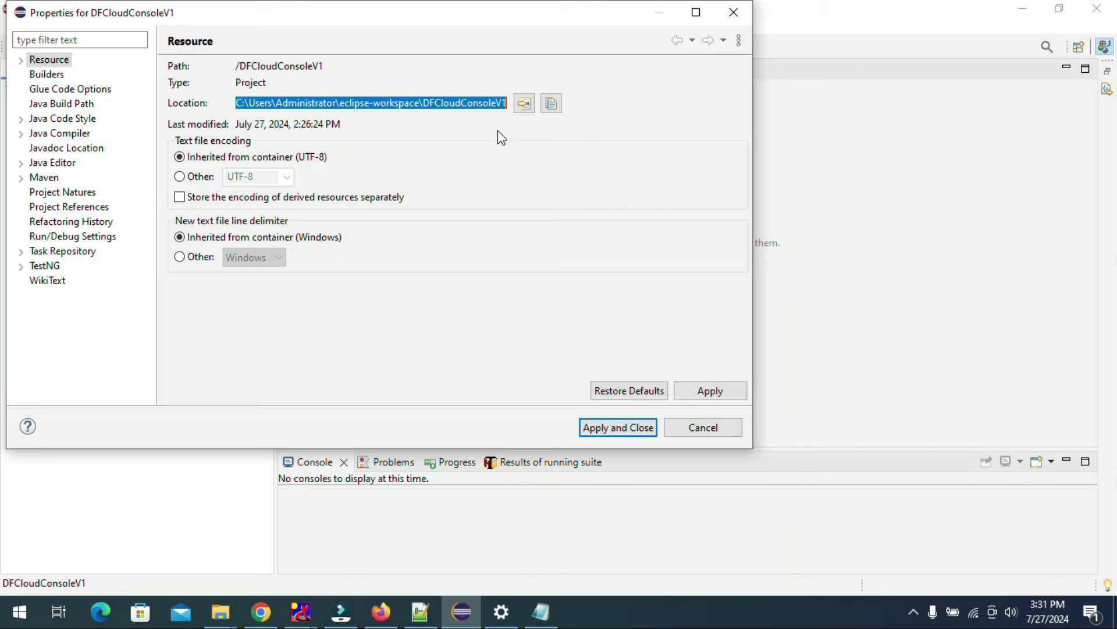
# - In a maximized File Explorer, open C:\Users\Administrator\eclipse-workspace\DFCloudConsoleV1
pyautogui.click(526, 106)
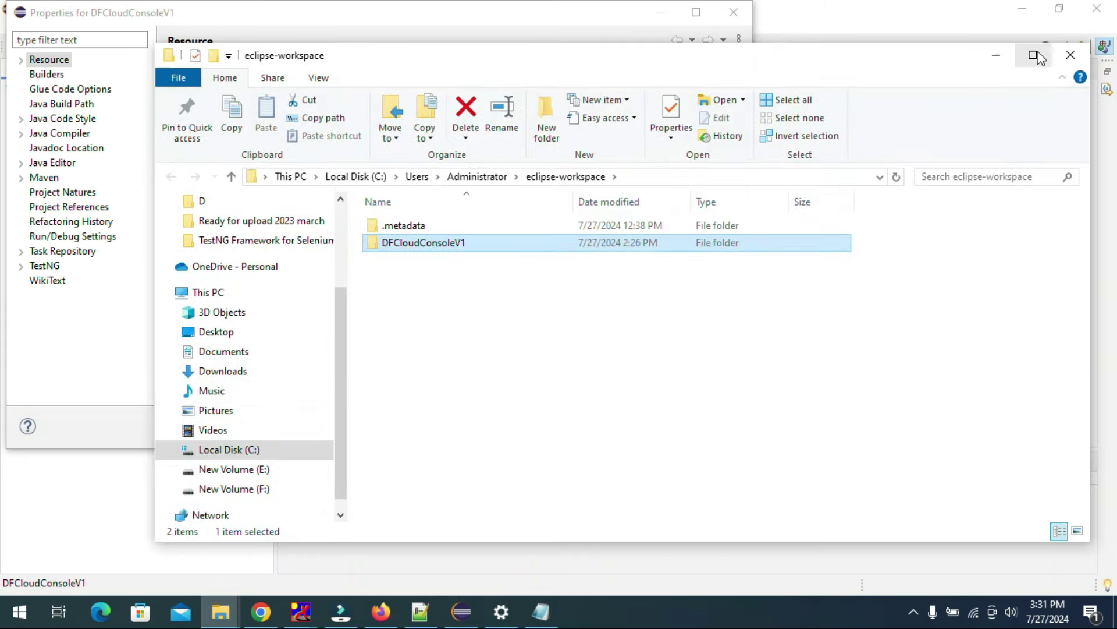
pyautogui.click(1038, 52)
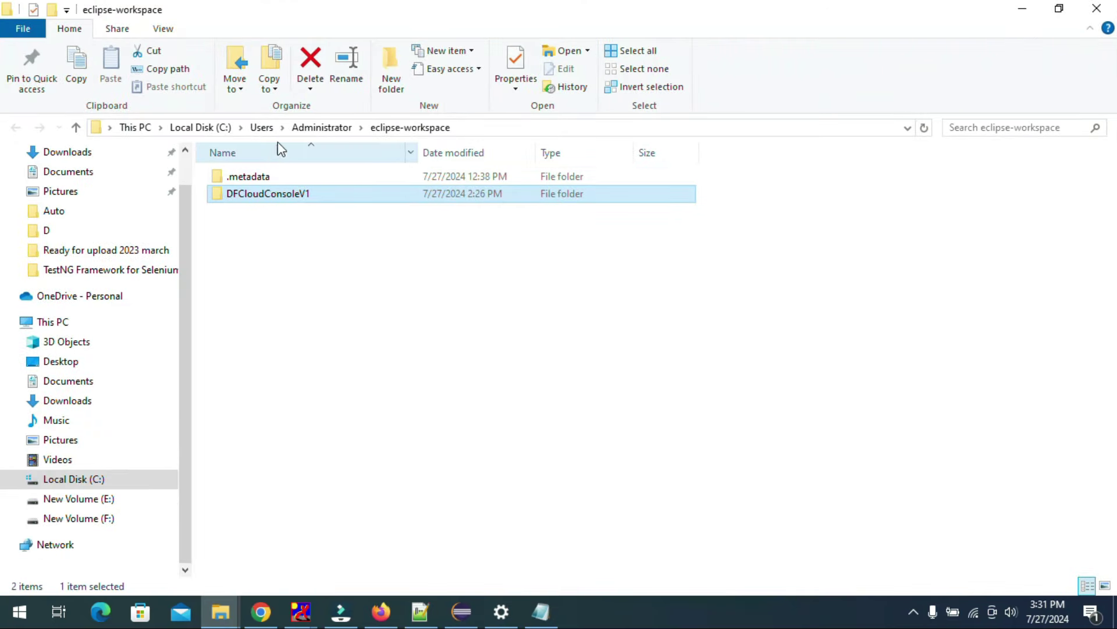
pyautogui.click(210, 129)
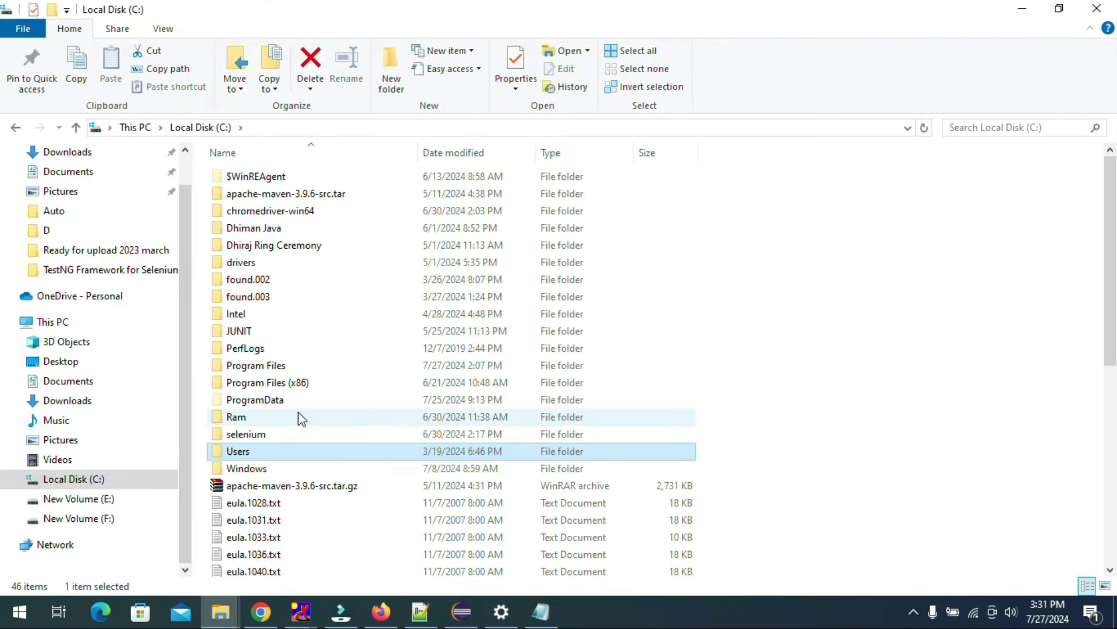
pyautogui.doubleClick(258, 452)
pyautogui.click(284, 184)
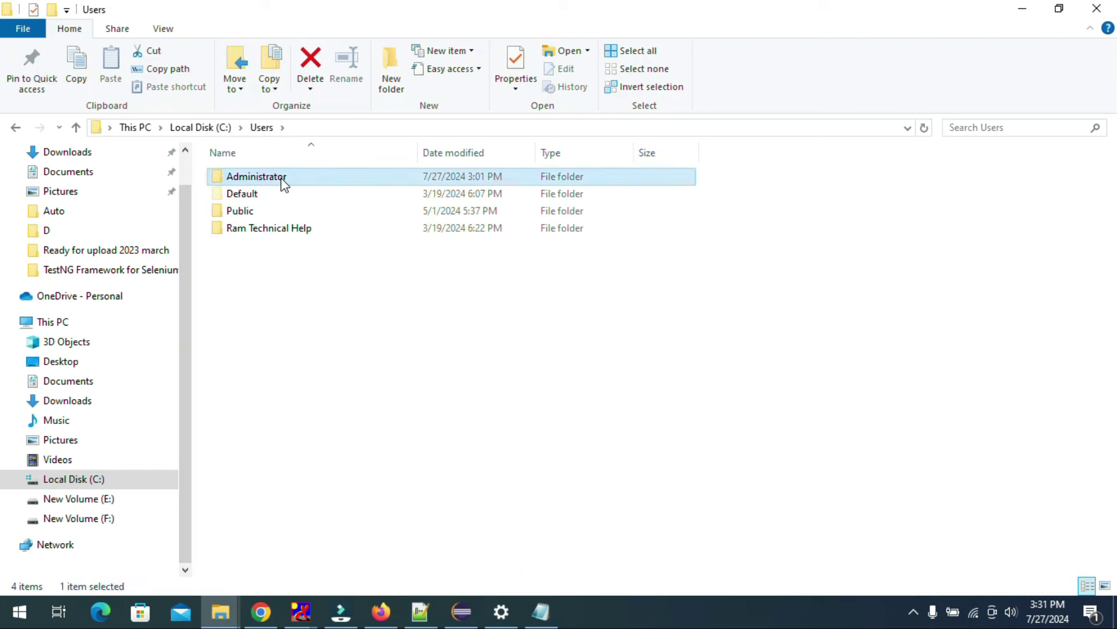
pyautogui.doubleClick(283, 183)
pyautogui.scroll(-1, 303, 443)
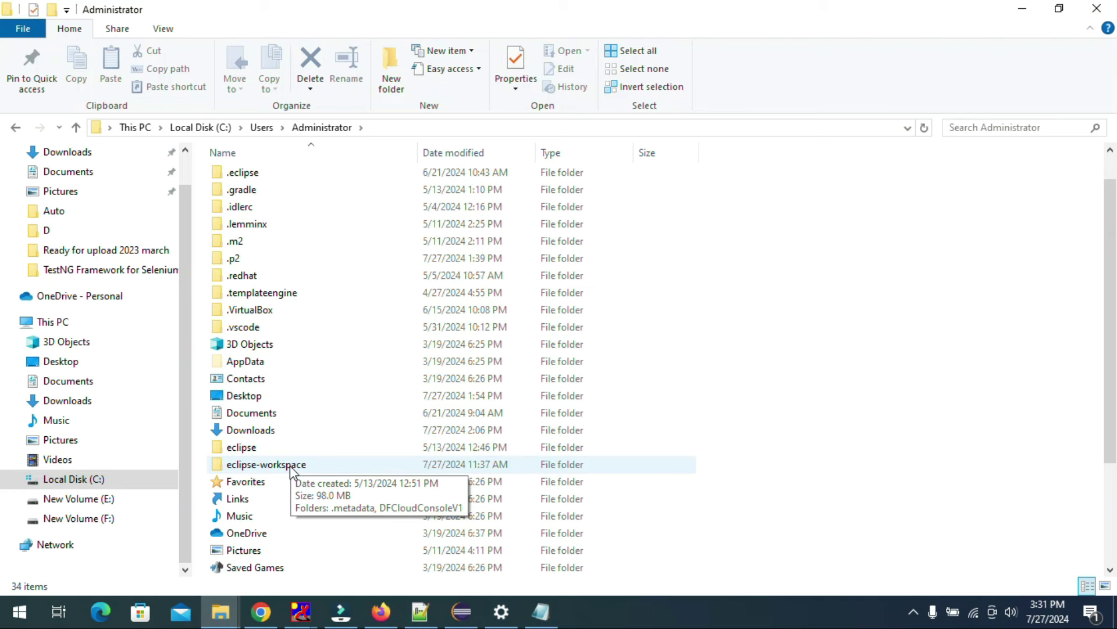
pyautogui.doubleClick(291, 465)
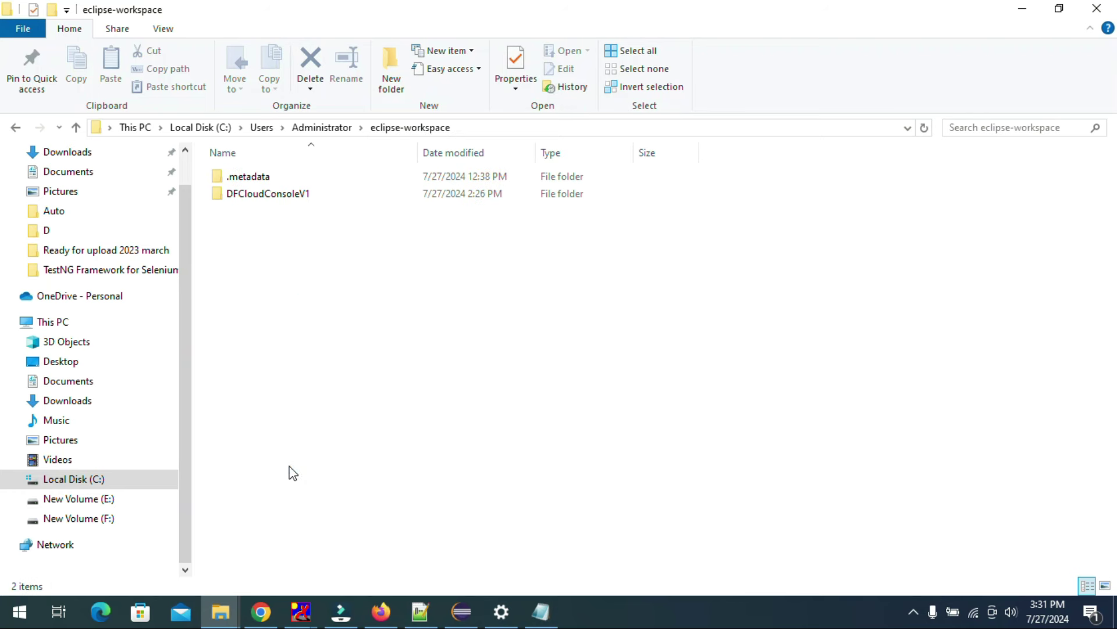
pyautogui.click(282, 200)
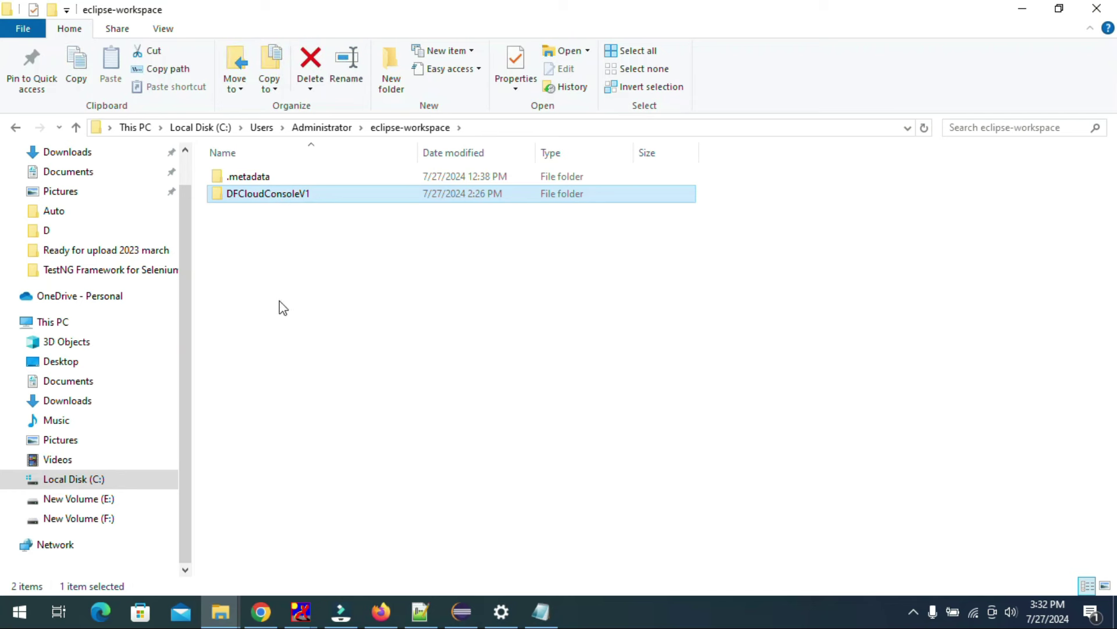
pyautogui.click(282, 196)
pyautogui.doubleClick(348, 197)
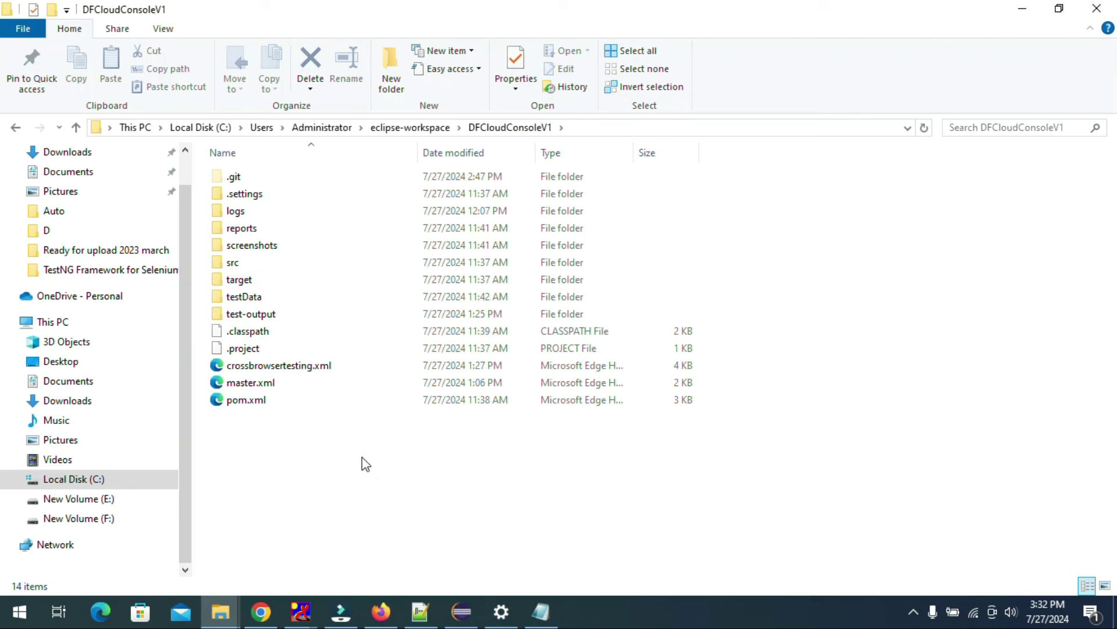
# - Bring up the folder background's context menu to find 'Open Git Bash here'
pyautogui.rightClick(377, 441)
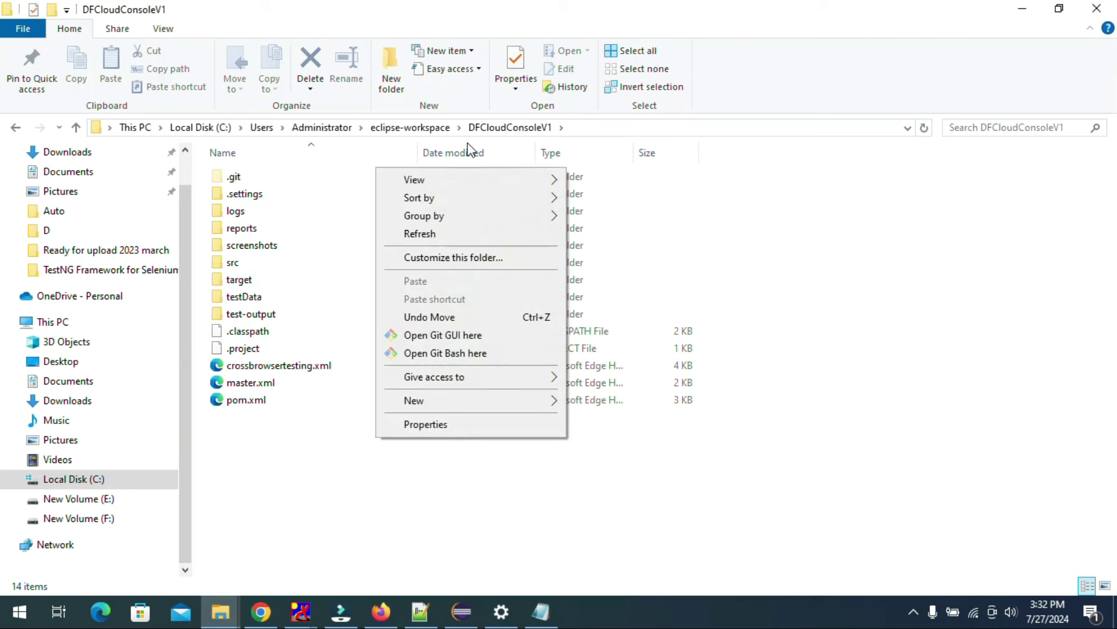
pyautogui.click(330, 463)
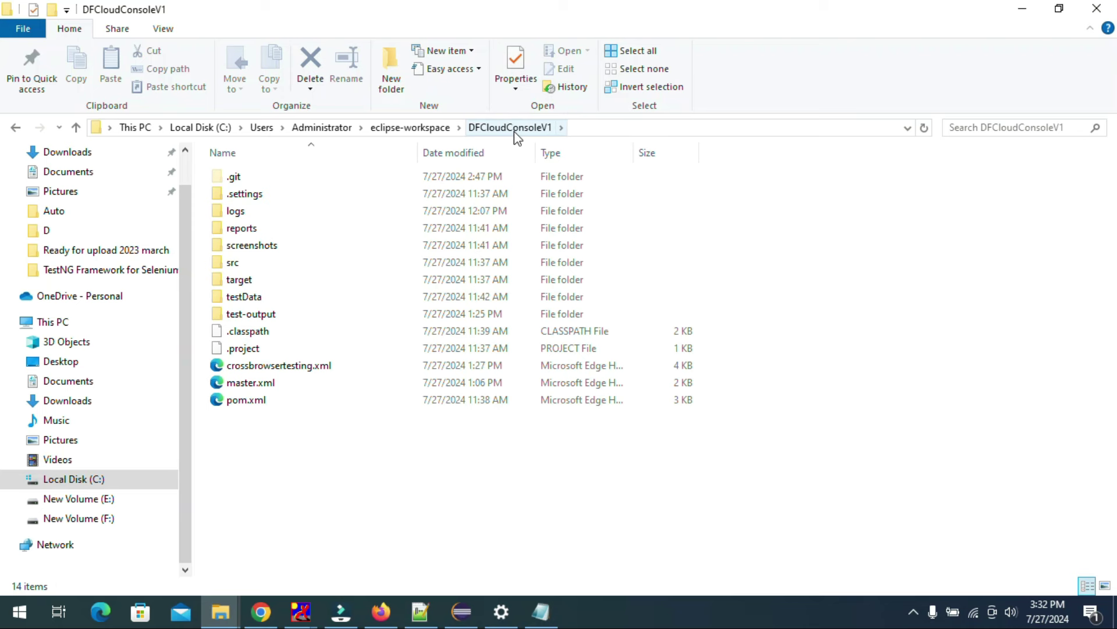
pyautogui.rightClick(373, 433)
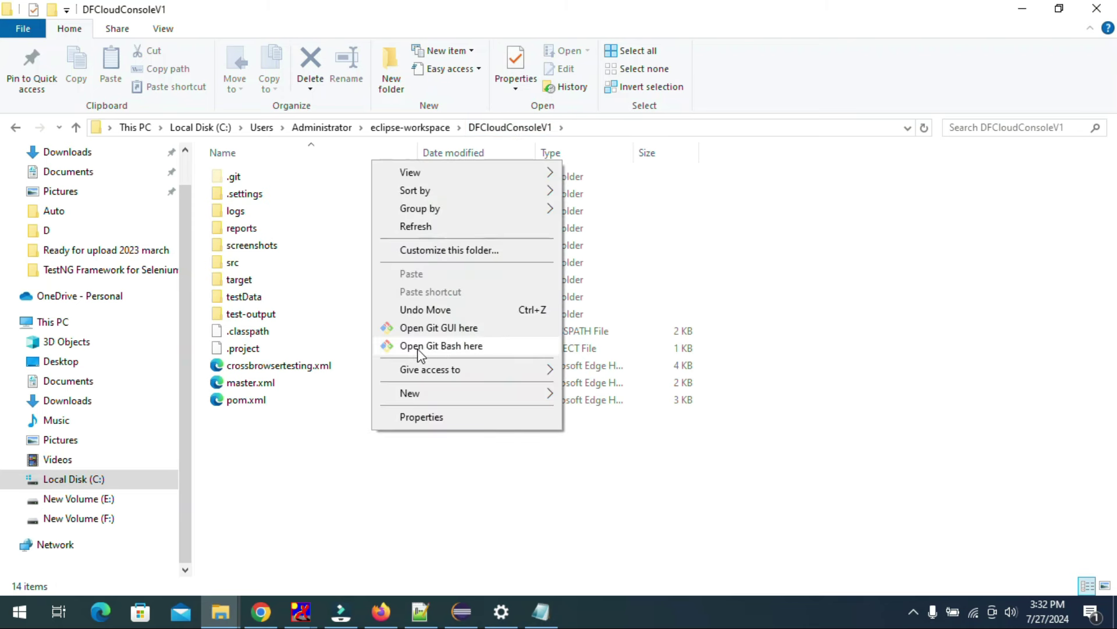
# - Launch Git Bash in the project folder, maximize it, and enlarge the text two steps
pyautogui.click(461, 348)
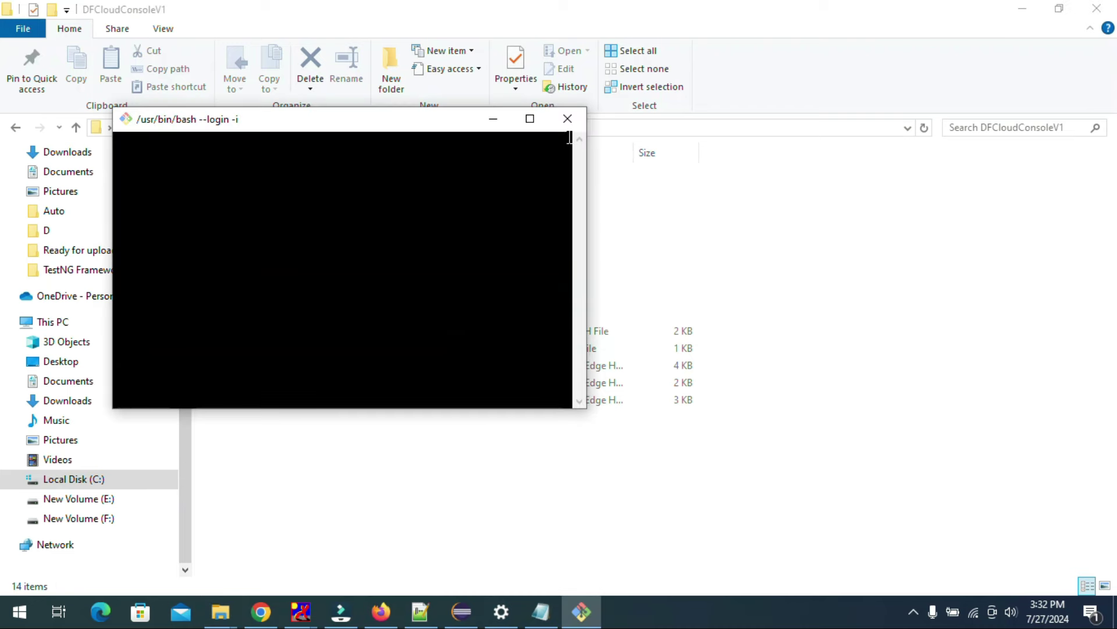
pyautogui.click(530, 119)
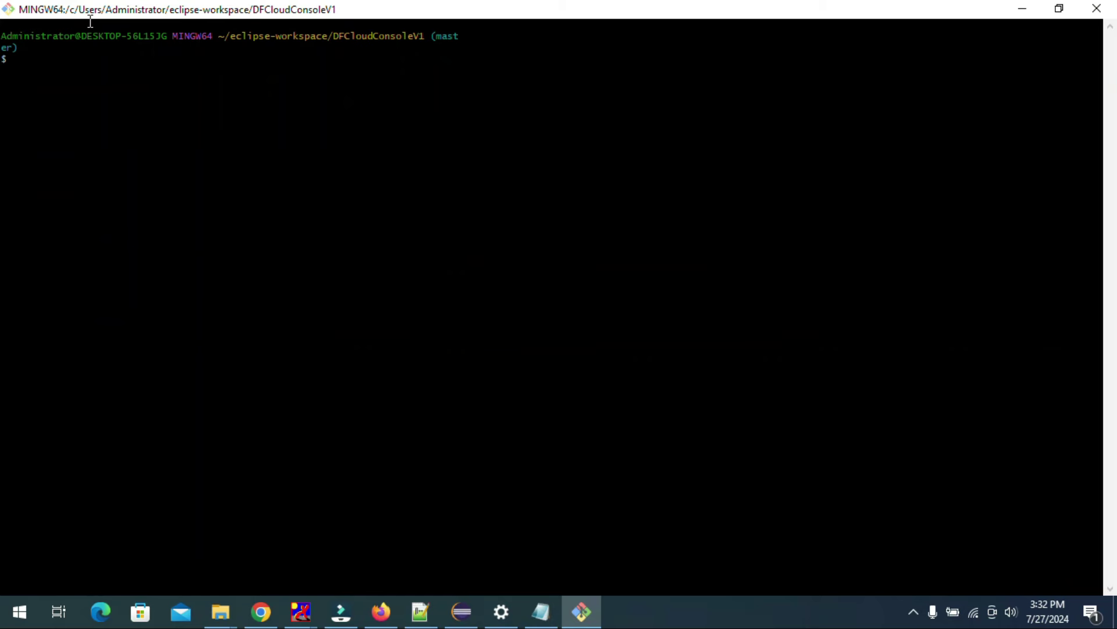
pyautogui.hotkey('ctrl', '+')
pyautogui.hotkey('ctrl', '+')
pyautogui.hotkey('ctrl', '+')
pyautogui.hotkey('ctrl', '+')
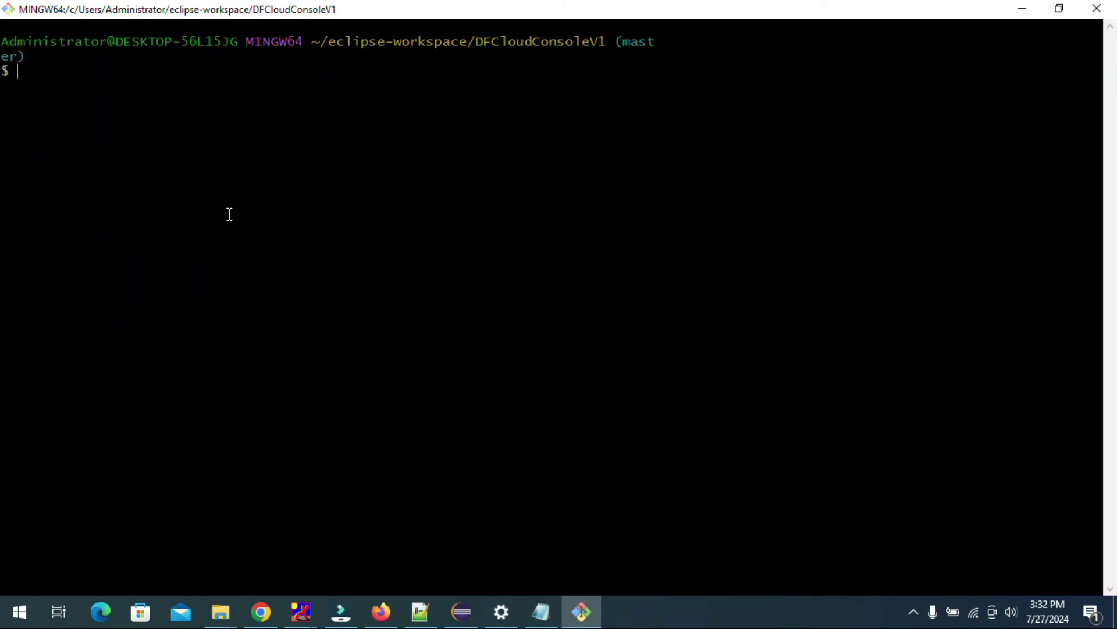
pyautogui.hotkey('ctrl', '+')
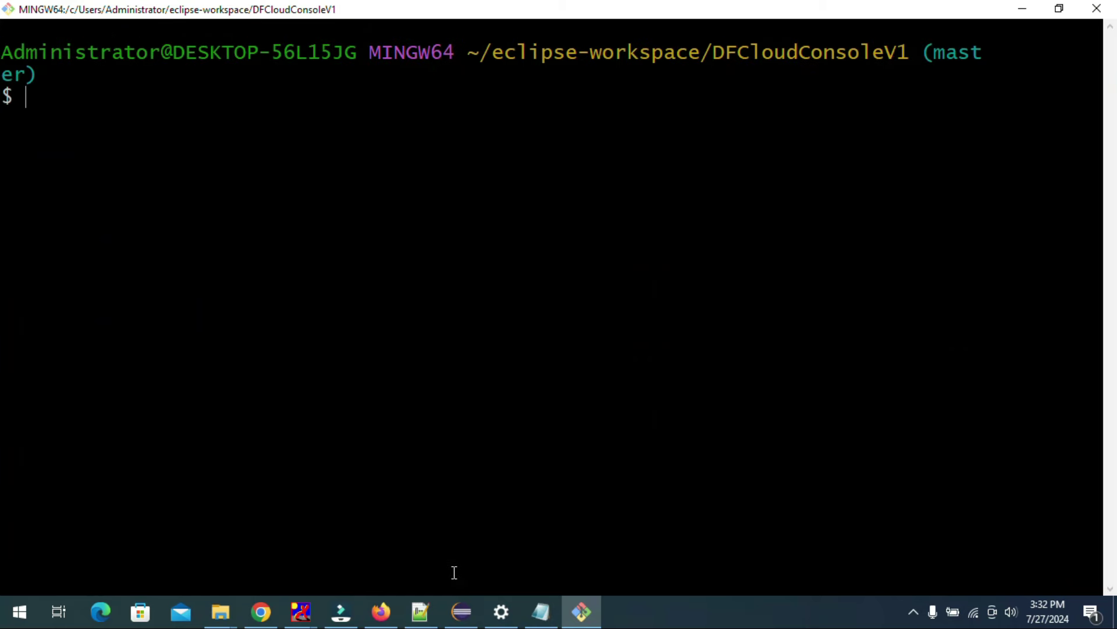
# - Copy the 'git init' command from the git.txt notes in Notepad
pyautogui.click(552, 616)
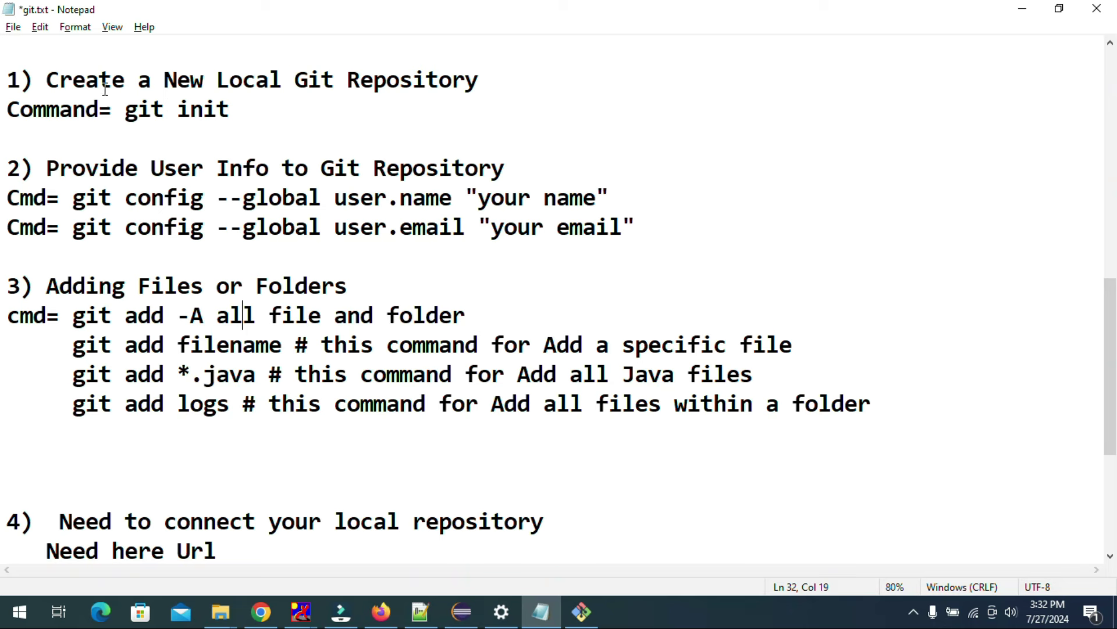
pyautogui.moveTo(232, 112); pyautogui.dragTo(122, 115)
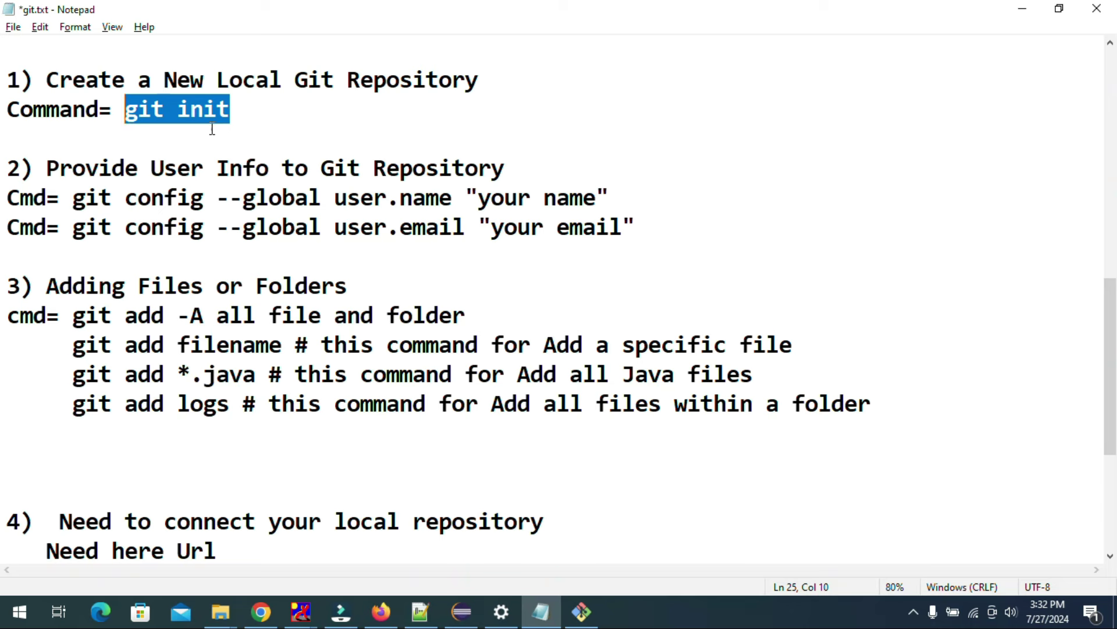
pyautogui.rightClick(182, 114)
pyautogui.click(220, 167)
pyautogui.doubleClick(233, 167)
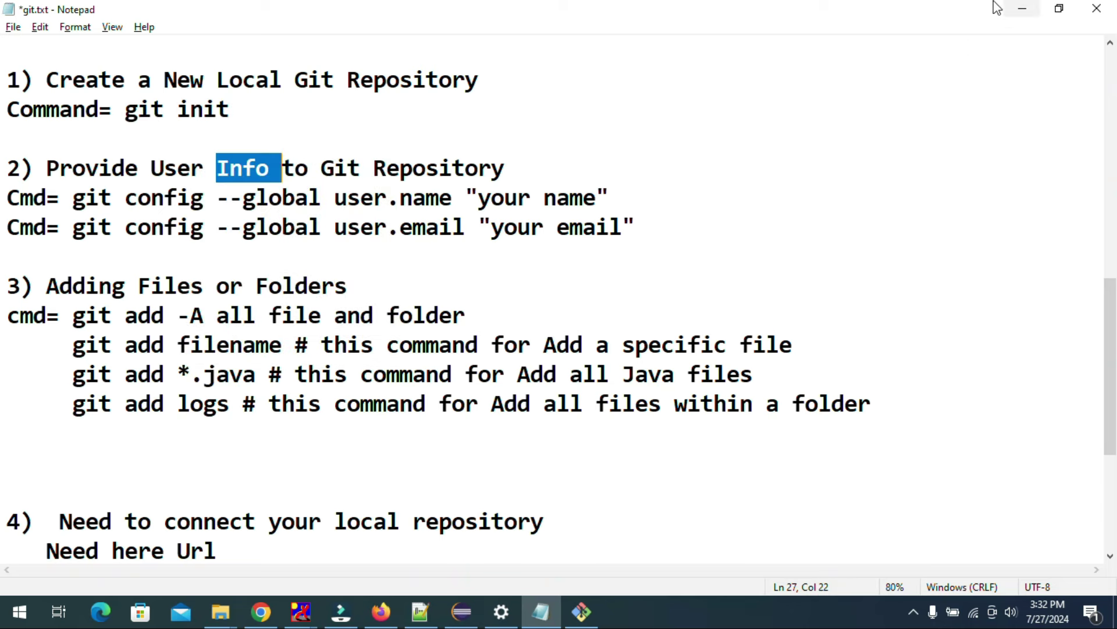
pyautogui.moveTo(245, 110); pyautogui.dragTo(125, 110)
pyautogui.rightClick(135, 109)
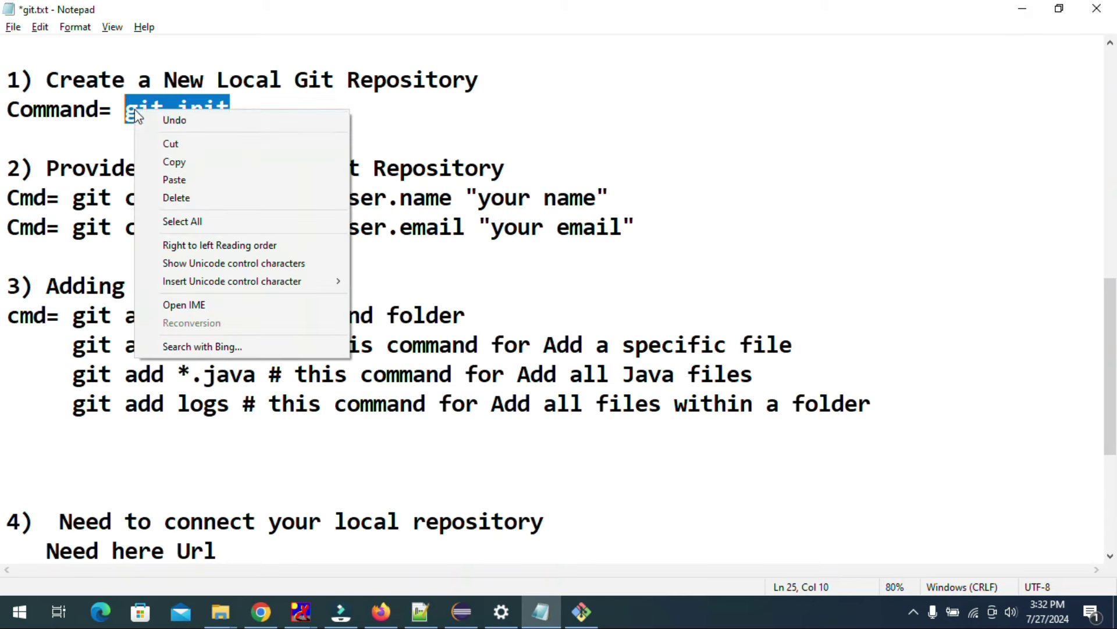
pyautogui.click(185, 163)
# - Paste and run git init in Git Bash, reinitializing the repository, then return to git.txt
pyautogui.click(1023, 9)
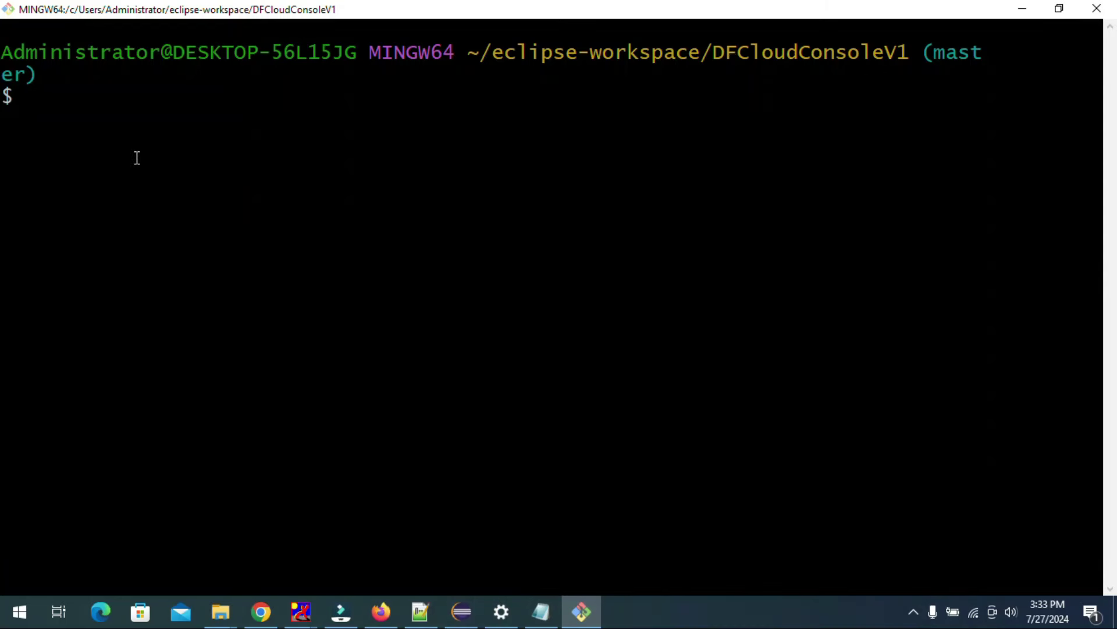
pyautogui.rightClick(39, 89)
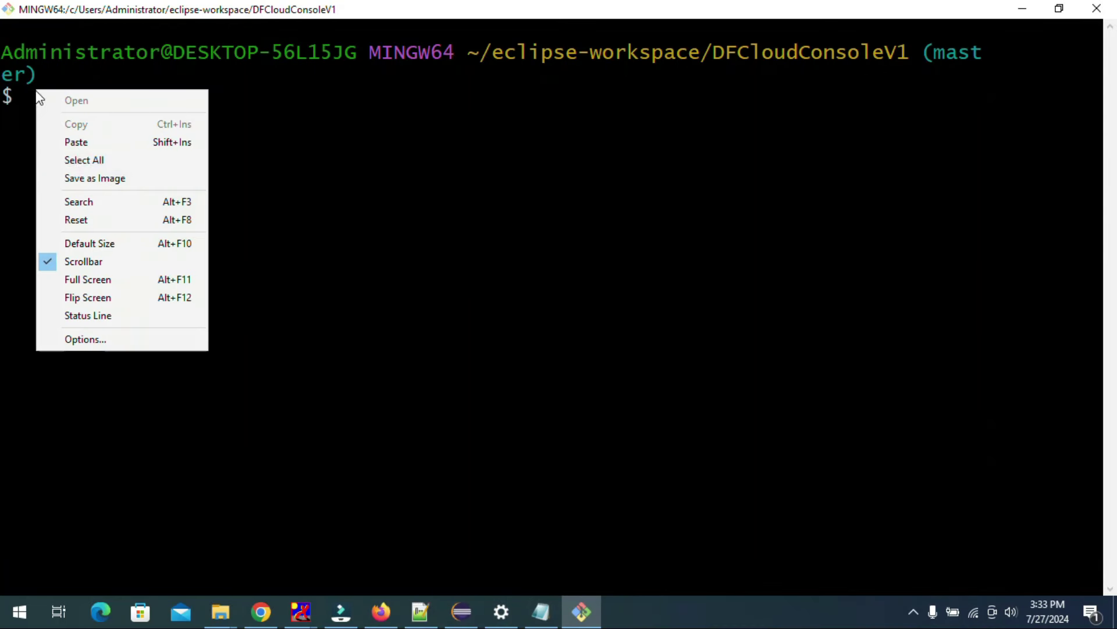
pyautogui.click(74, 146)
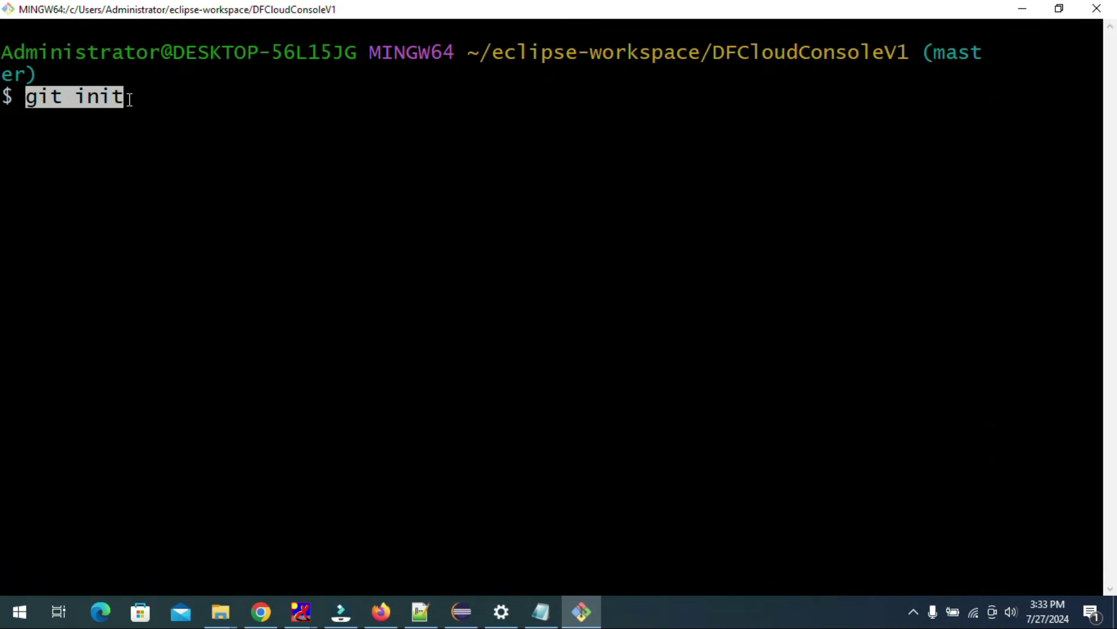
pyautogui.click(130, 99)
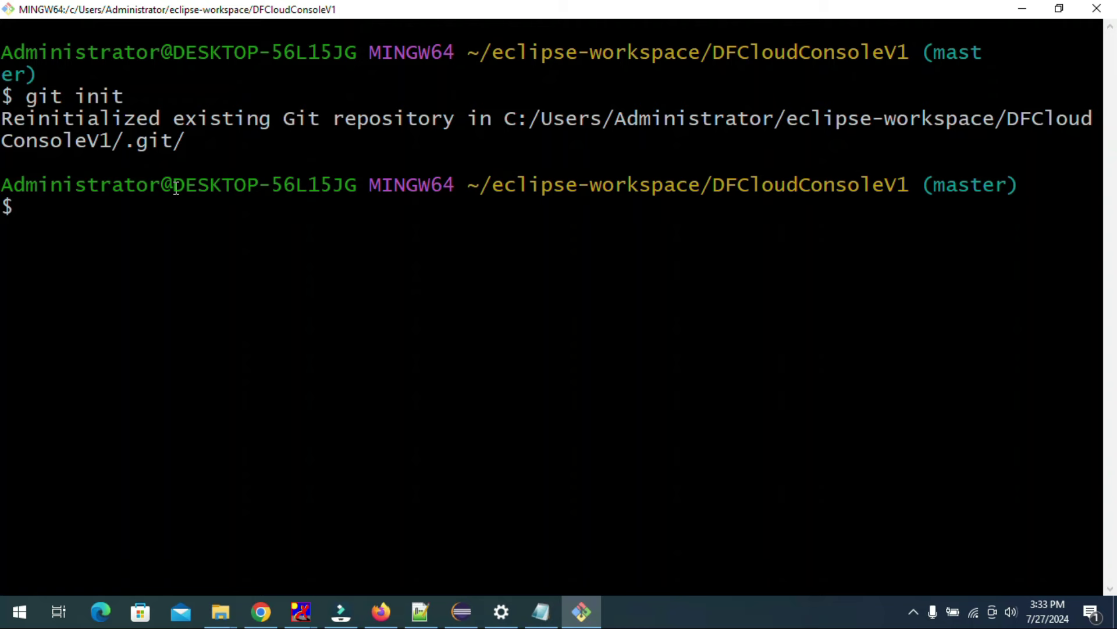
pyautogui.click(541, 611)
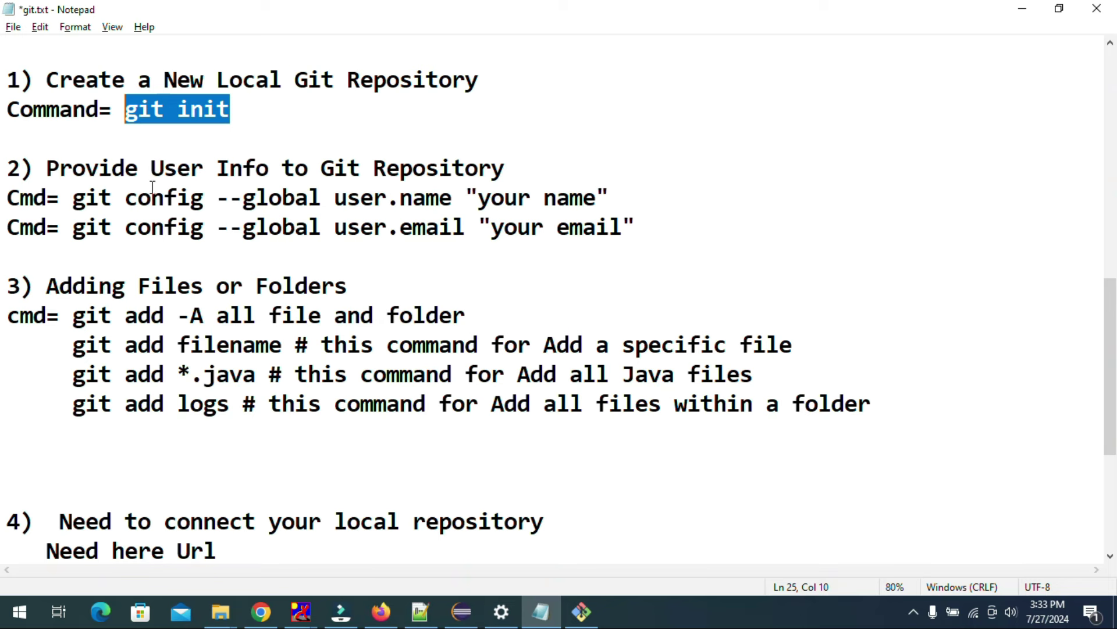
# - Copy the git config --global user.name line from git.txt and paste it into Git Bash
pyautogui.click(73, 200)
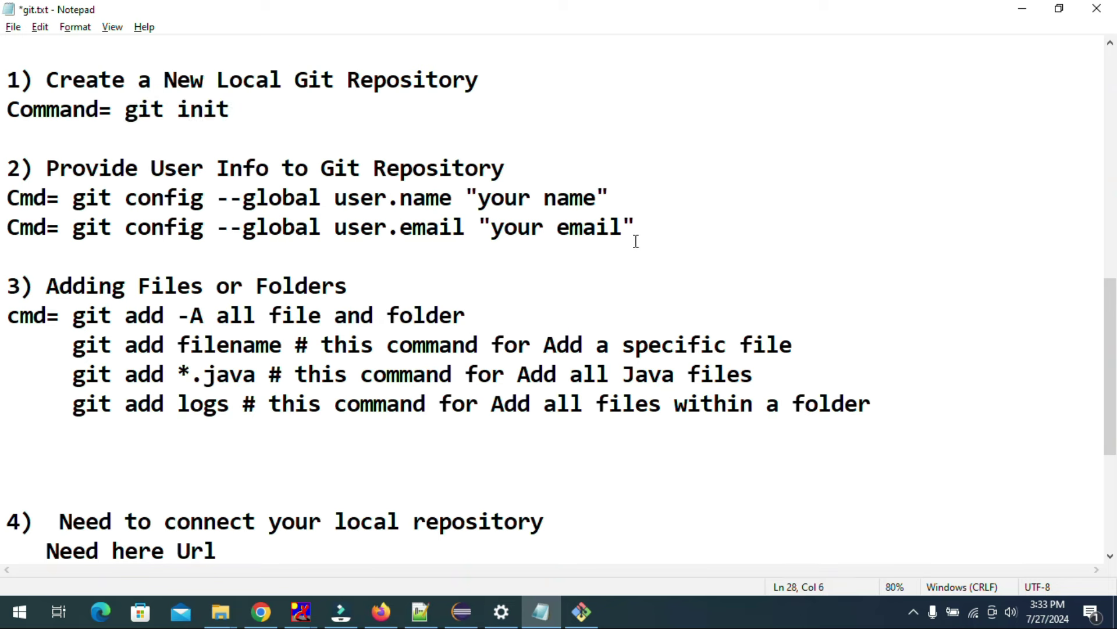
pyautogui.keyDown('shift'); pyautogui.click(610, 195); pyautogui.keyUp('shift')
pyautogui.rightClick(579, 198)
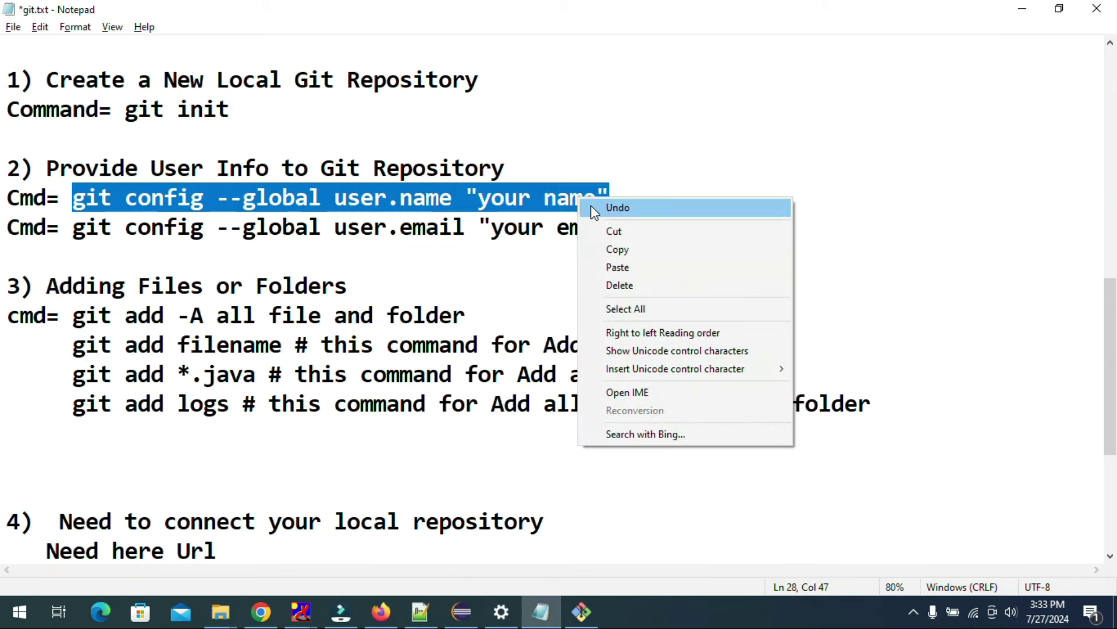
pyautogui.click(619, 250)
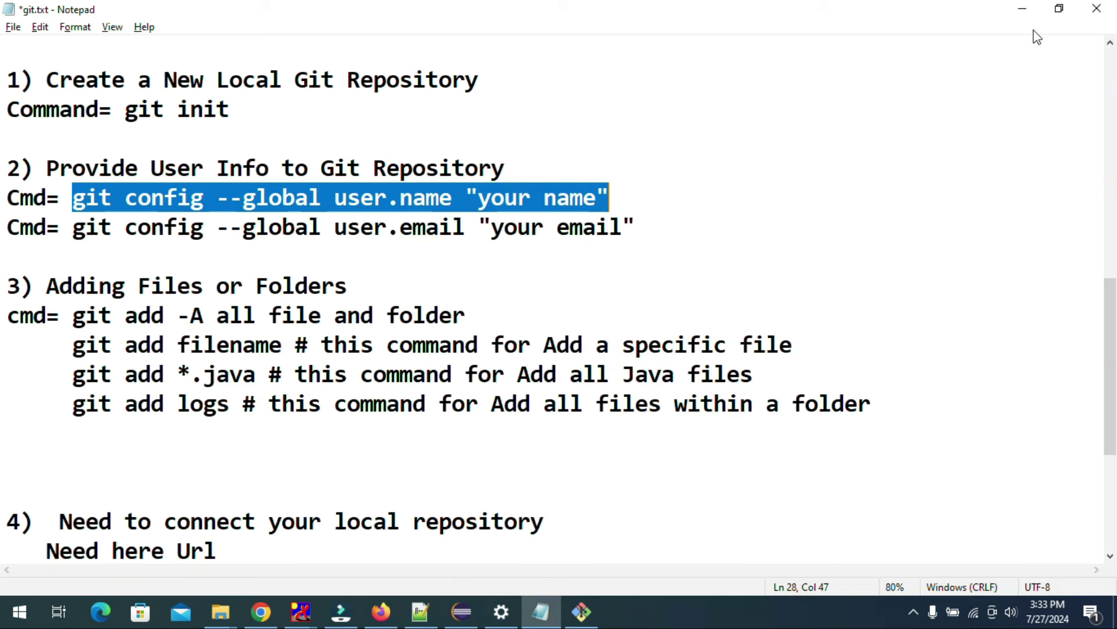
pyautogui.click(1022, 12)
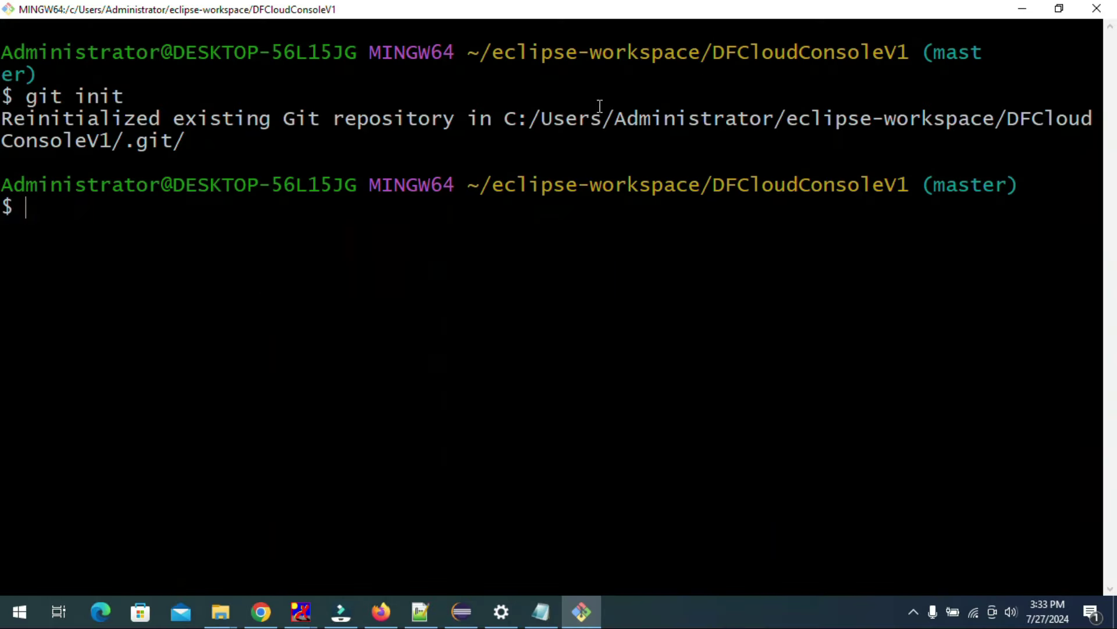
pyautogui.rightClick(34, 203)
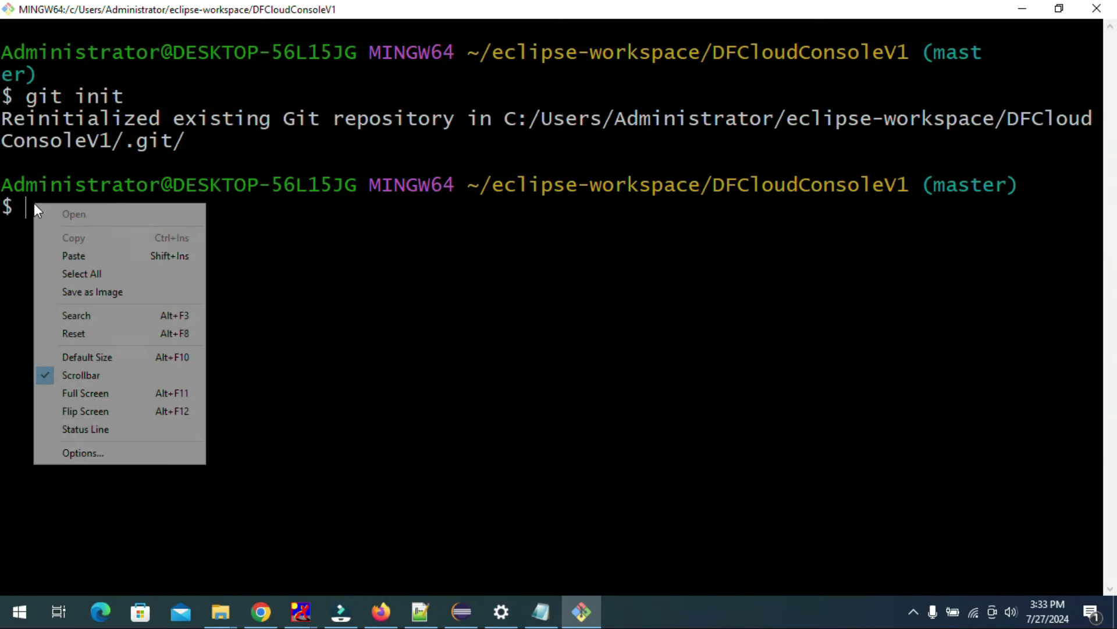
pyautogui.click(68, 256)
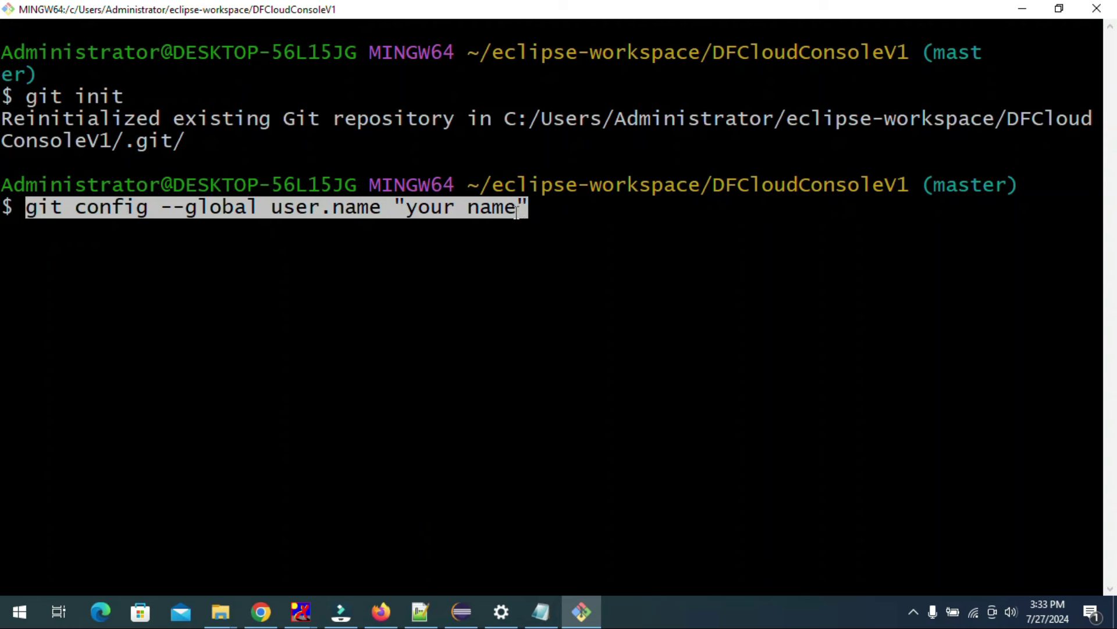
# - Replace the name placeholder with the GitHub username read from the repository URL
pyautogui.press('Left')
pyautogui.press('Left')
pyautogui.press('Right')
pyautogui.write('\\\\')
pyautogui.press('BackSpace')
pyautogui.press('BackSpace')
pyautogui.press('BackSpace')
pyautogui.press('BackSpace')
pyautogui.press('BackSpace')
pyautogui.press('BackSpace')
pyautogui.press('BackSpace')
pyautogui.press('BackSpace')
pyautogui.press('BackSpace')
pyautogui.press('BackSpace')
pyautogui.press('BackSpace')
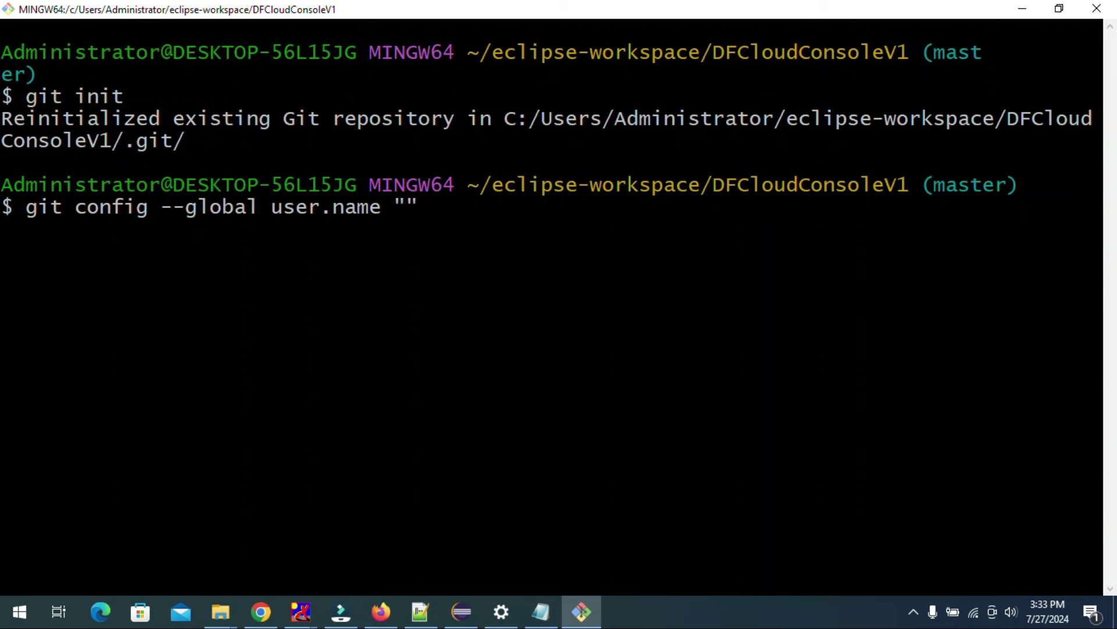
pyautogui.click(261, 611)
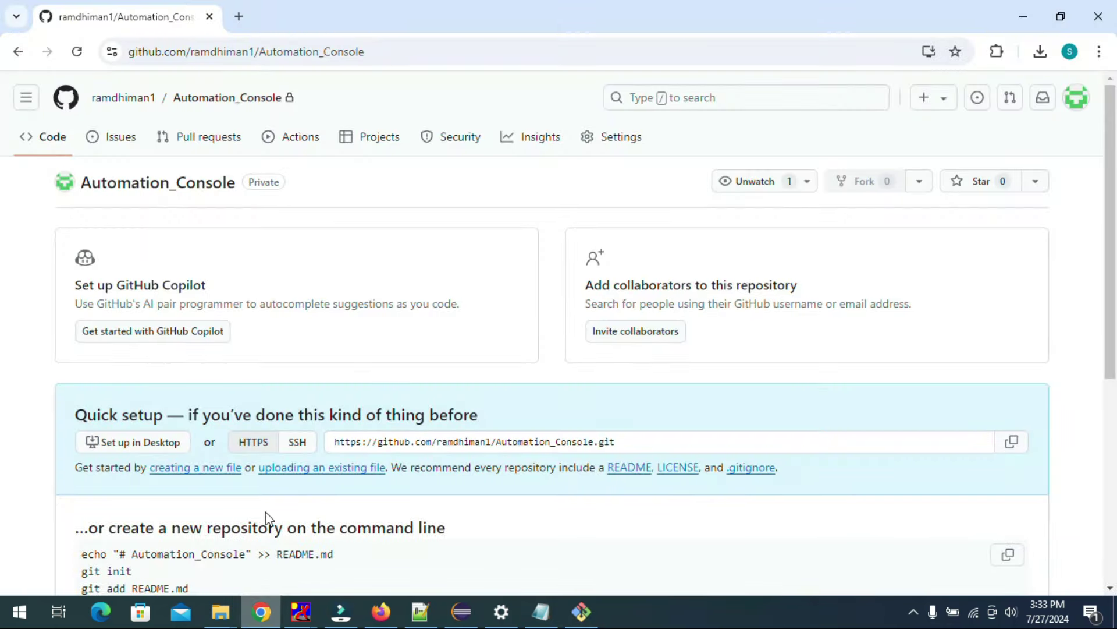
pyautogui.moveTo(96, 109)
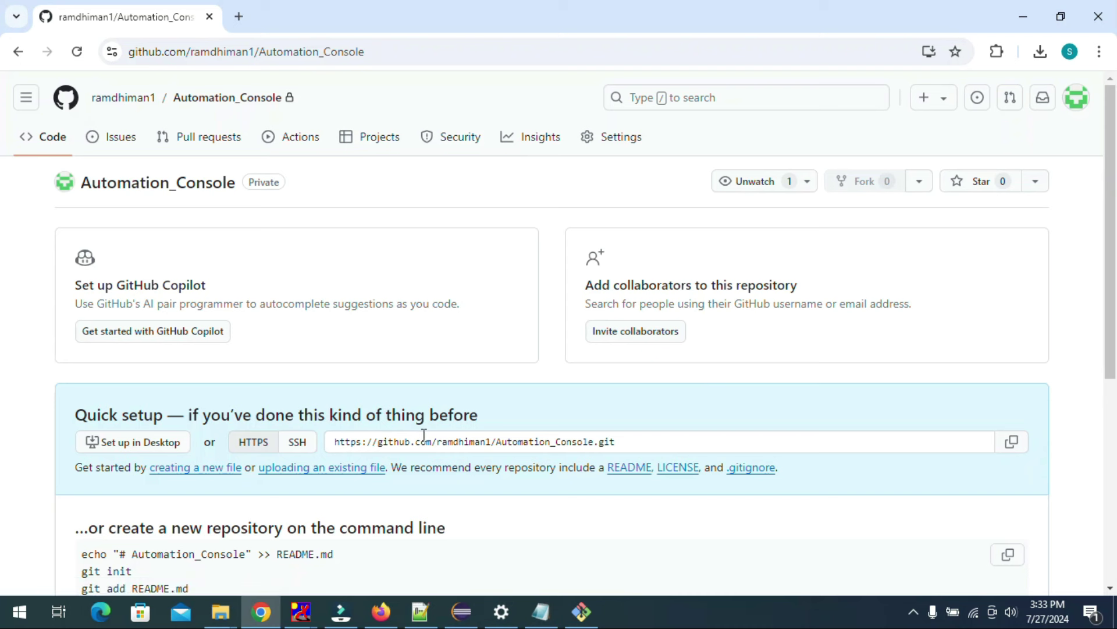
pyautogui.moveTo(439, 445); pyautogui.dragTo(493, 449)
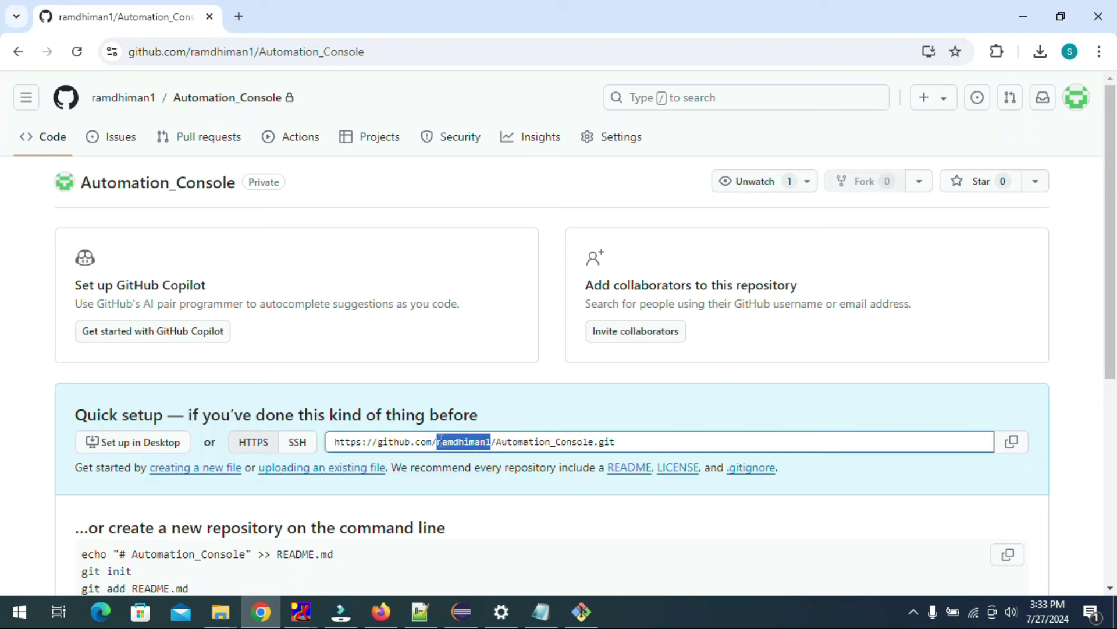
pyautogui.click(1022, 12)
pyautogui.write('ramdhim')
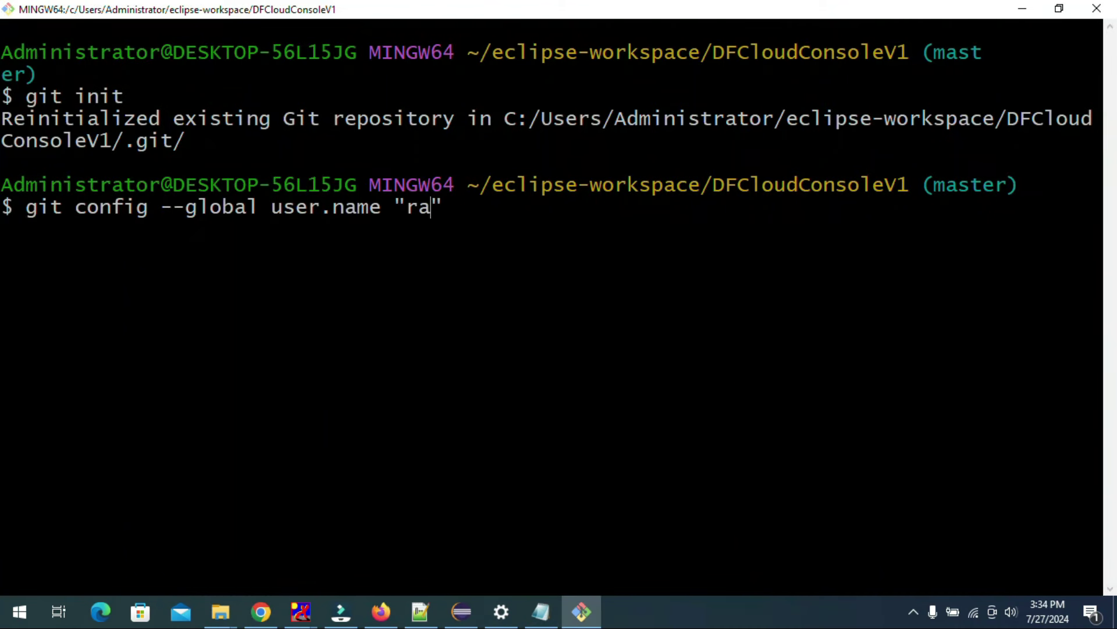
pyautogui.write('1')
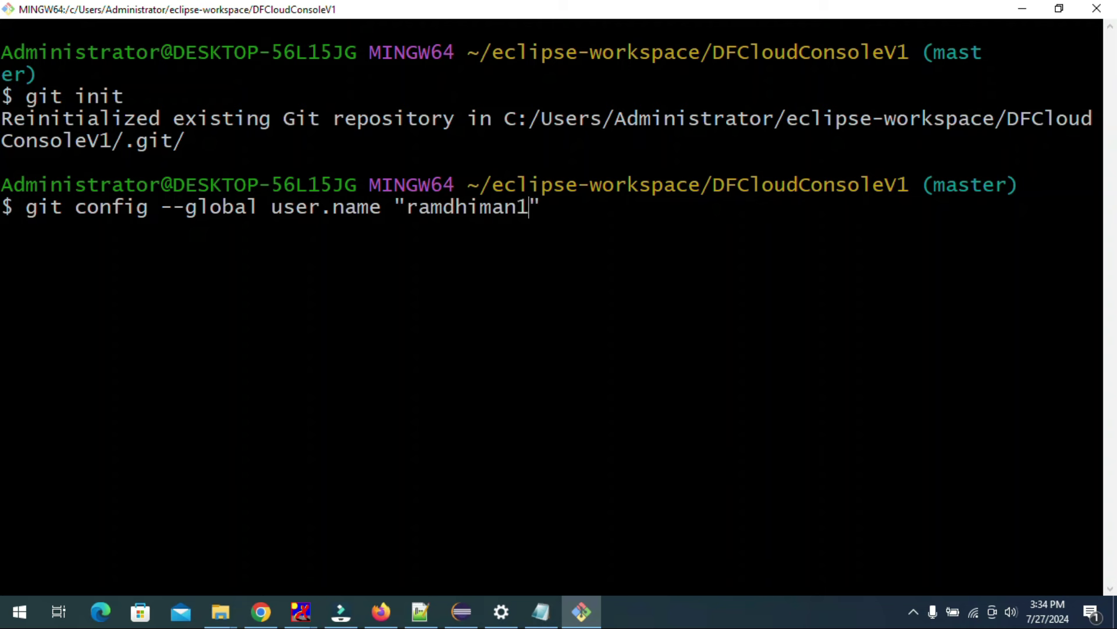
pyautogui.press('Right')
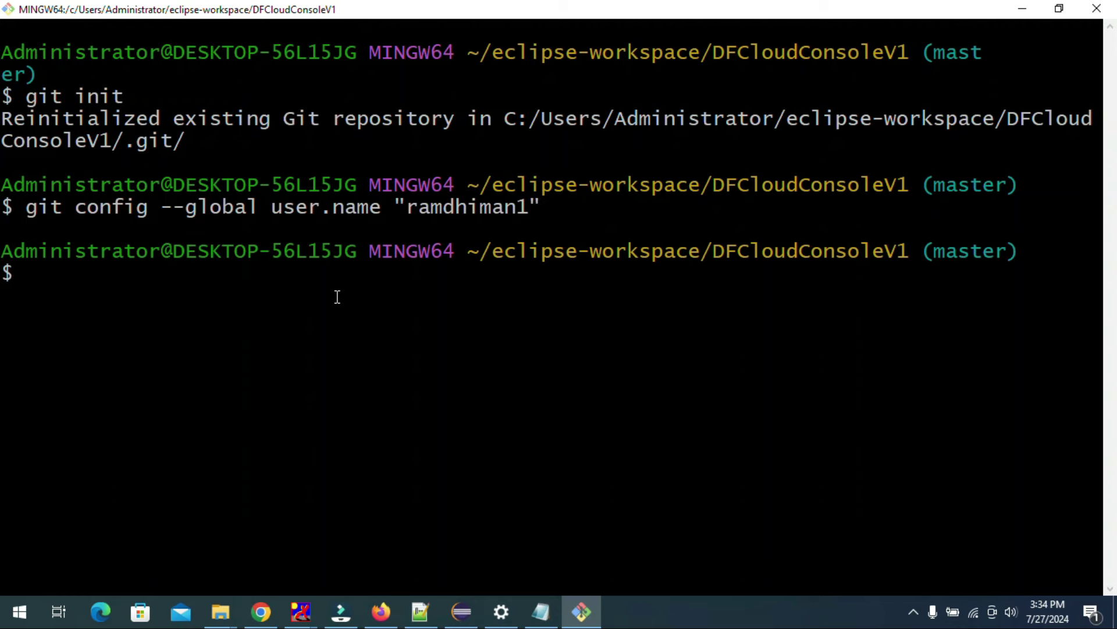
# - Look up the user.email setting name in the git.txt notes
pyautogui.click(541, 611)
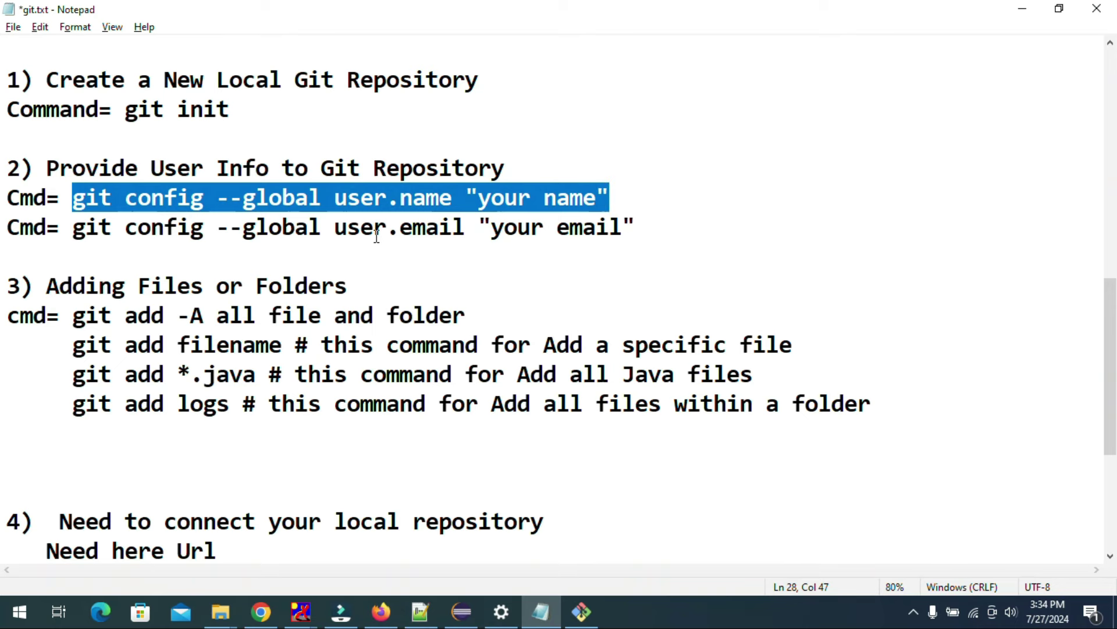
pyautogui.doubleClick(375, 227)
pyautogui.click(1017, 7)
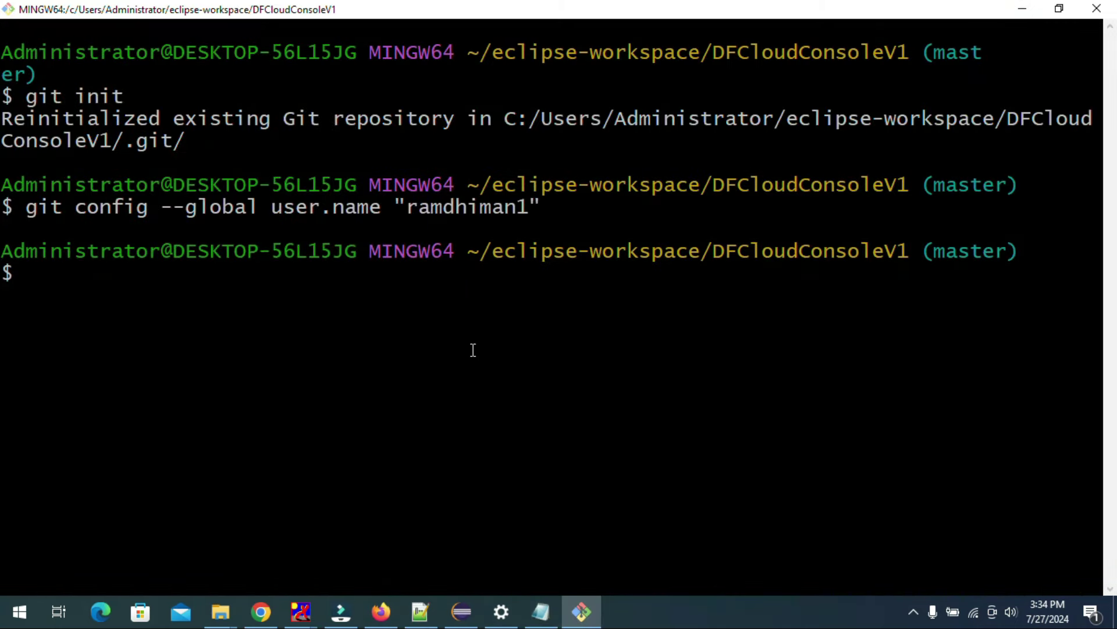
# - Turn the recalled user.name command into git config --global user.email with the account's e-mail, and run it
pyautogui.press('Up')
pyautogui.press('Left')
pyautogui.press('Left')
pyautogui.press('Left')
pyautogui.press('Left')
pyautogui.press('Left')
pyautogui.press('Left')
pyautogui.press('Left')
pyautogui.press('Left')
pyautogui.press('Left')
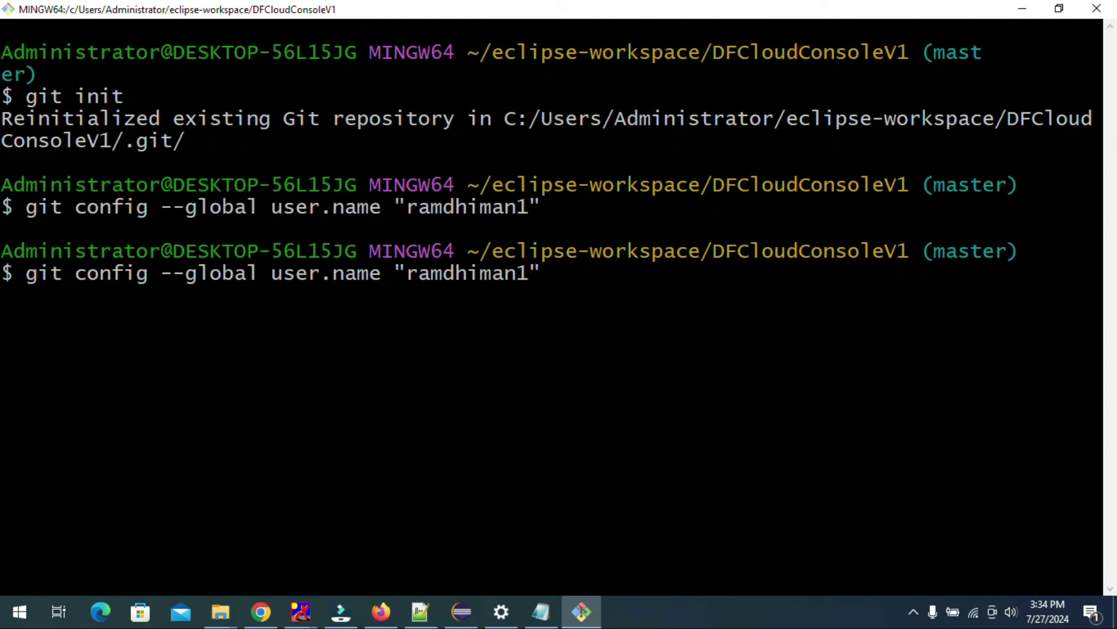
pyautogui.press('BackSpace')
pyautogui.press('BackSpace')
pyautogui.press('BackSpace')
pyautogui.press('BackSpace')
pyautogui.write('email')
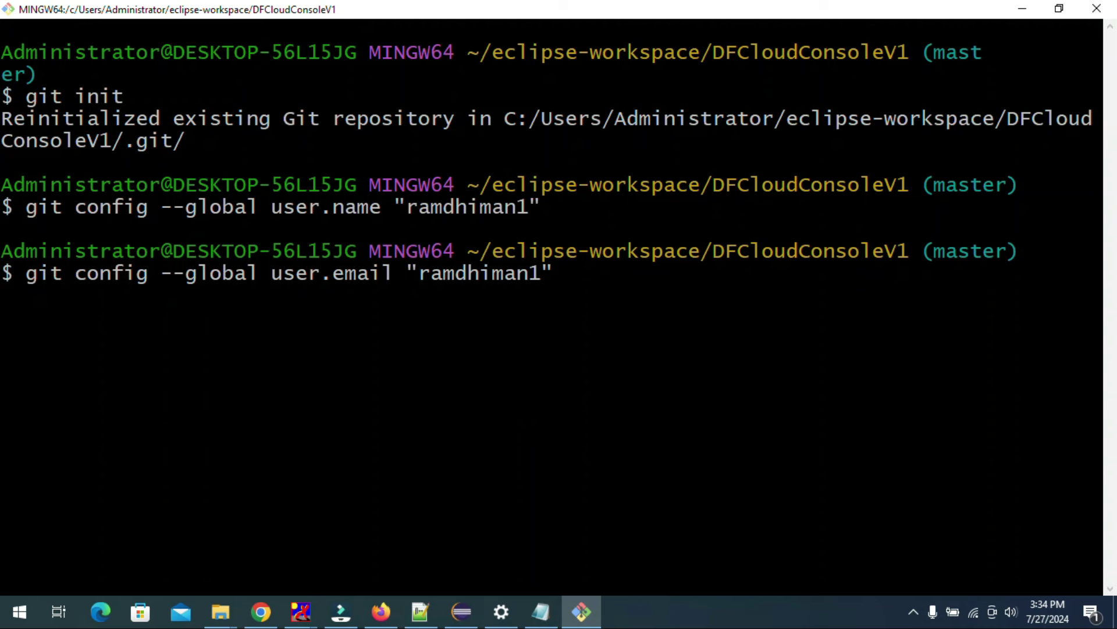
pyautogui.press('Right')
pyautogui.press('Right')
pyautogui.press('Right')
pyautogui.press('Right')
pyautogui.press('Right')
pyautogui.press('Right')
pyautogui.press('Right')
pyautogui.press('Right')
pyautogui.press('Right')
pyautogui.press('Right')
pyautogui.press('Right')
pyautogui.press('BackSpace')
pyautogui.press('BackSpace')
pyautogui.press('BackSpace')
pyautogui.press('BackSpace')
pyautogui.press('BackSpace')
pyautogui.press('BackSpace')
pyautogui.press('BackSpace')
pyautogui.press('BackSpace')
pyautogui.press('BackSpace')
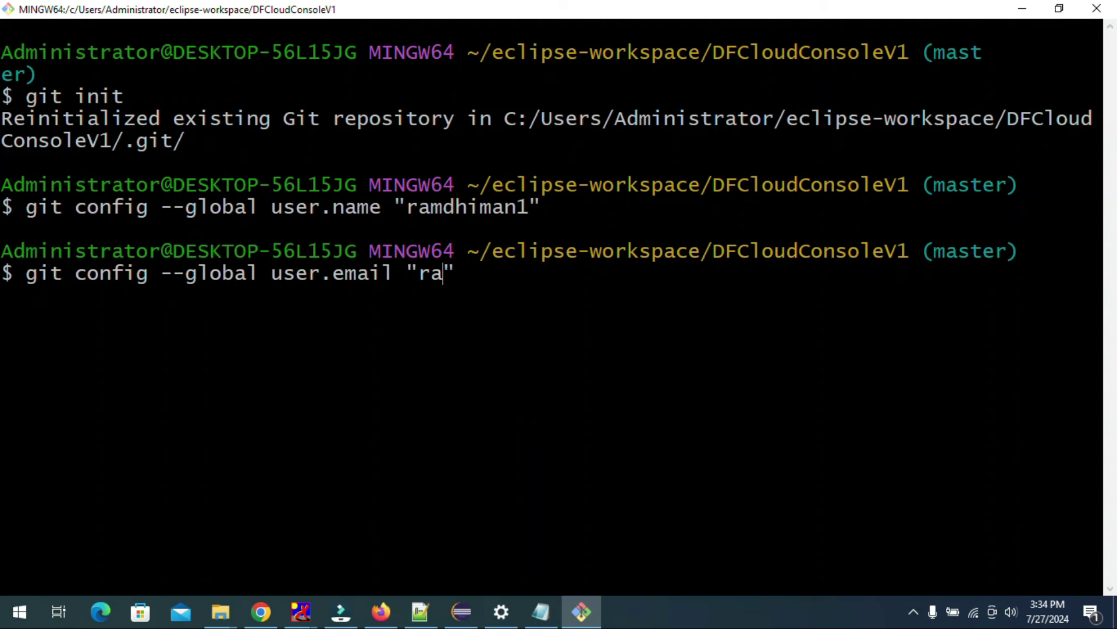
pyautogui.press('BackSpace')
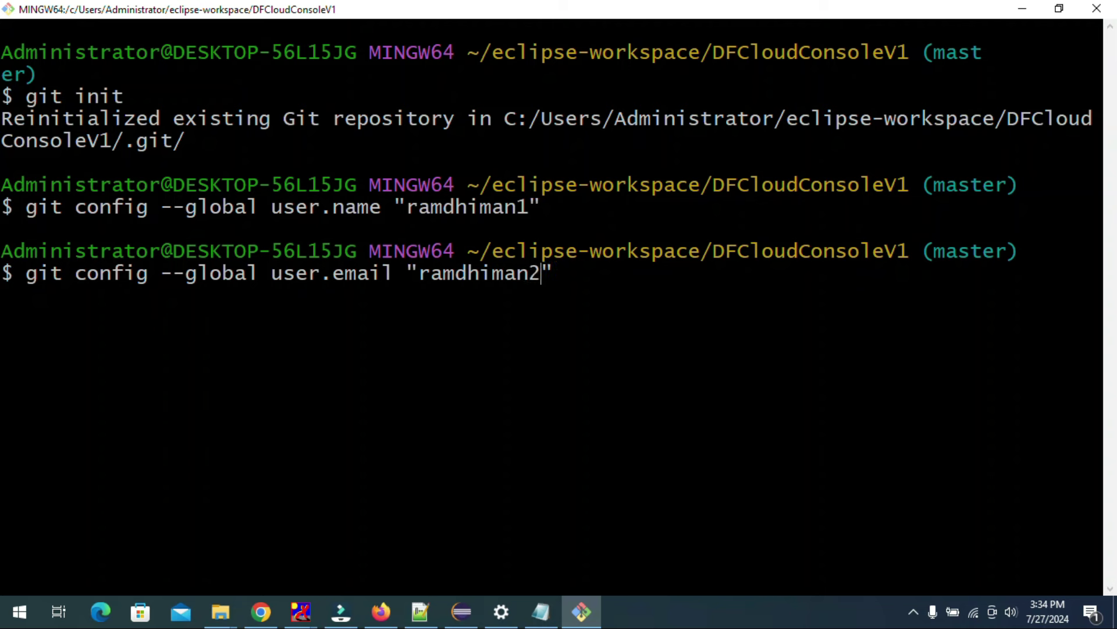
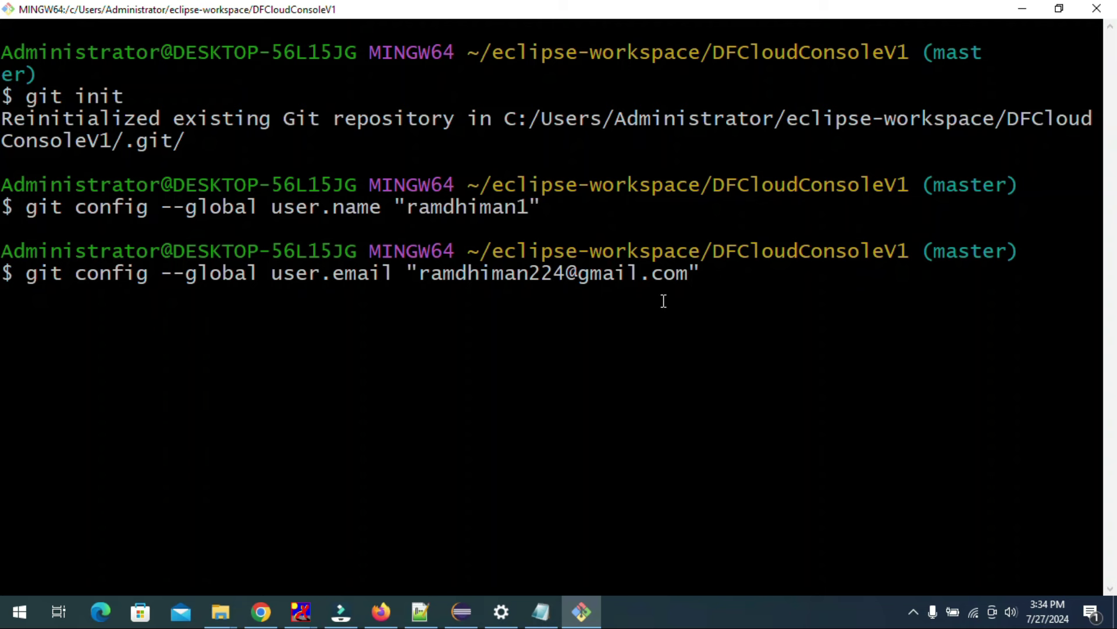
pyautogui.press('Right')
pyautogui.press('Return')
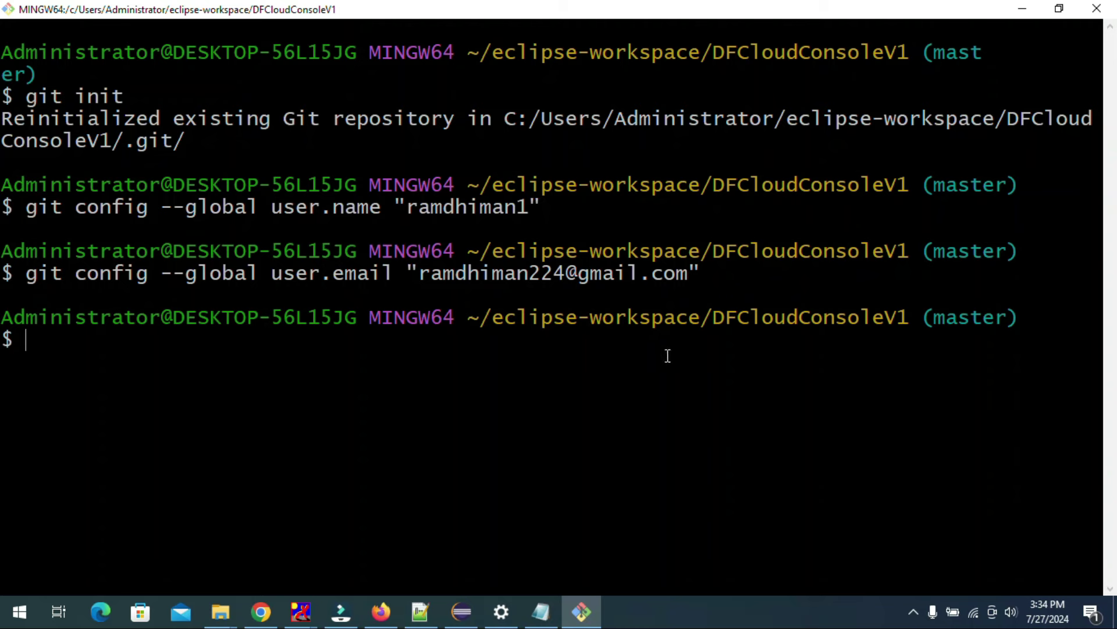
pyautogui.click(544, 612)
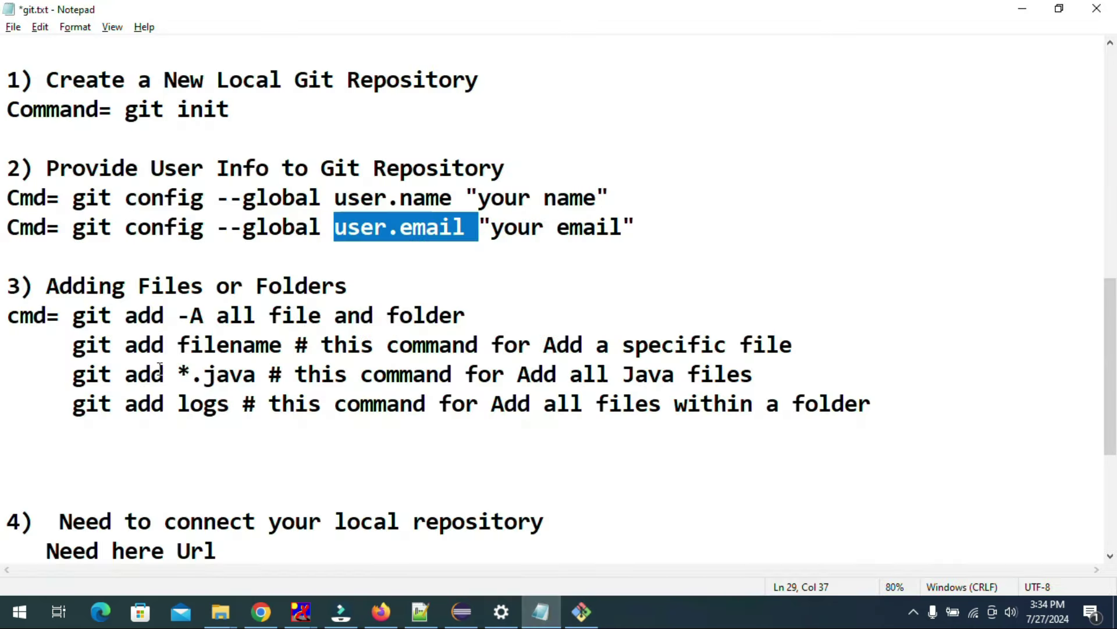
# - Annotate the git add -A line in git.txt with 'all file and folder'
pyautogui.scroll(-1, 167, 359)
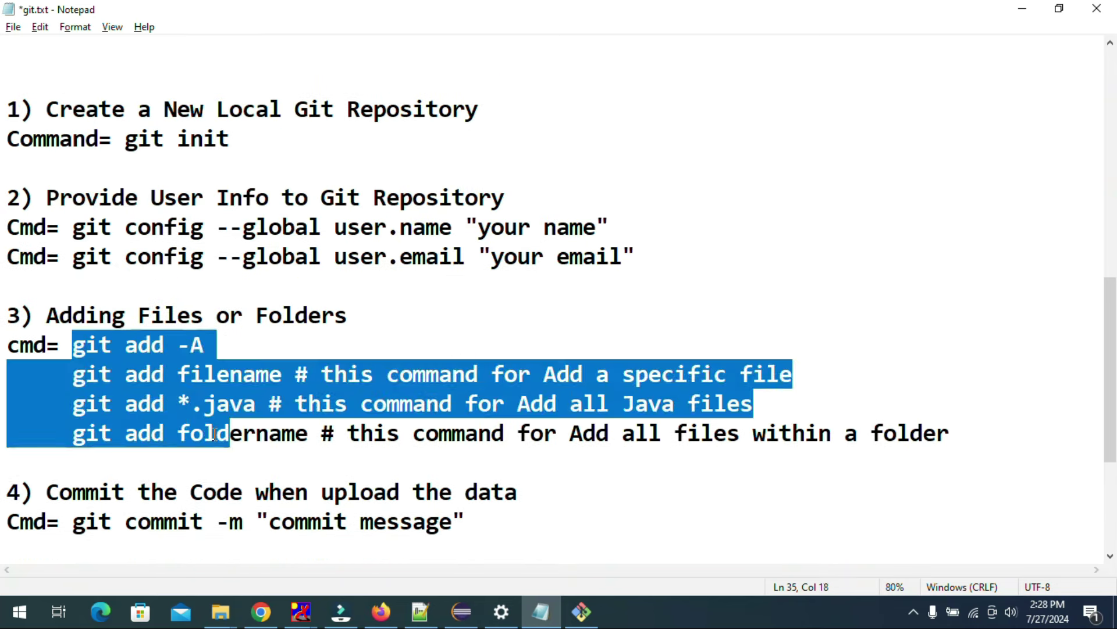
pyautogui.press('Right')
pyautogui.click(75, 348)
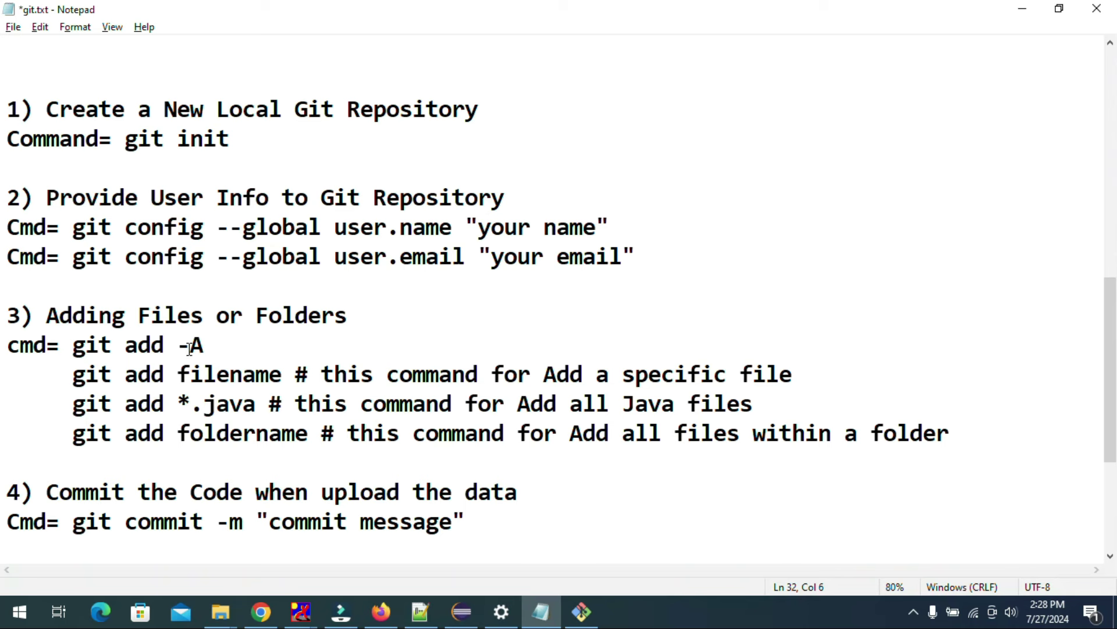
pyautogui.click(211, 349)
pyautogui.write('all file and ')
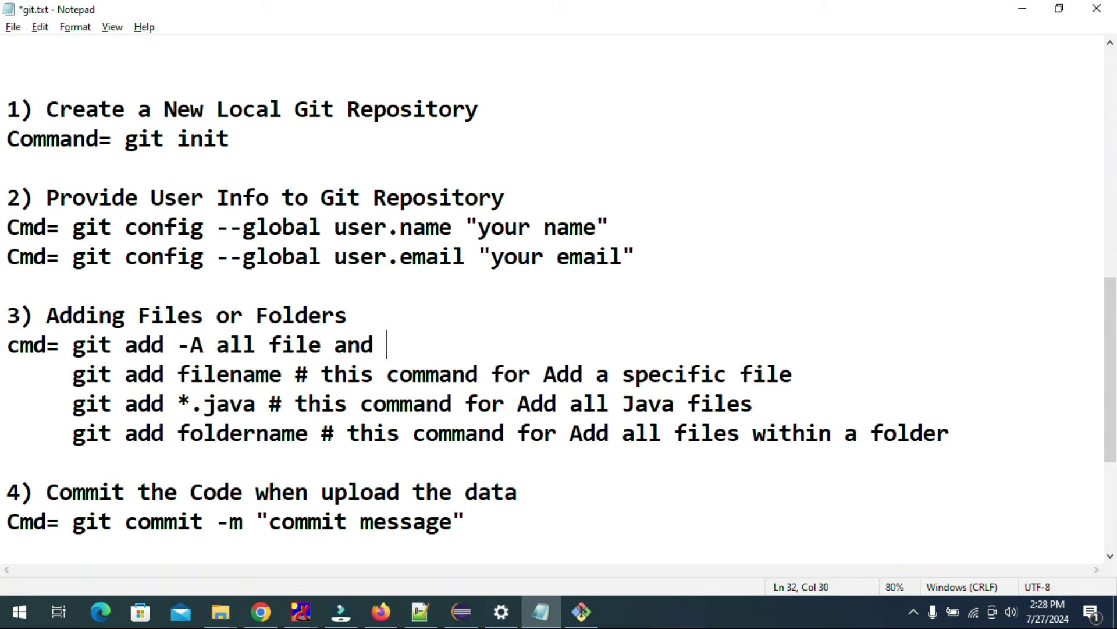
pyautogui.write('folder')
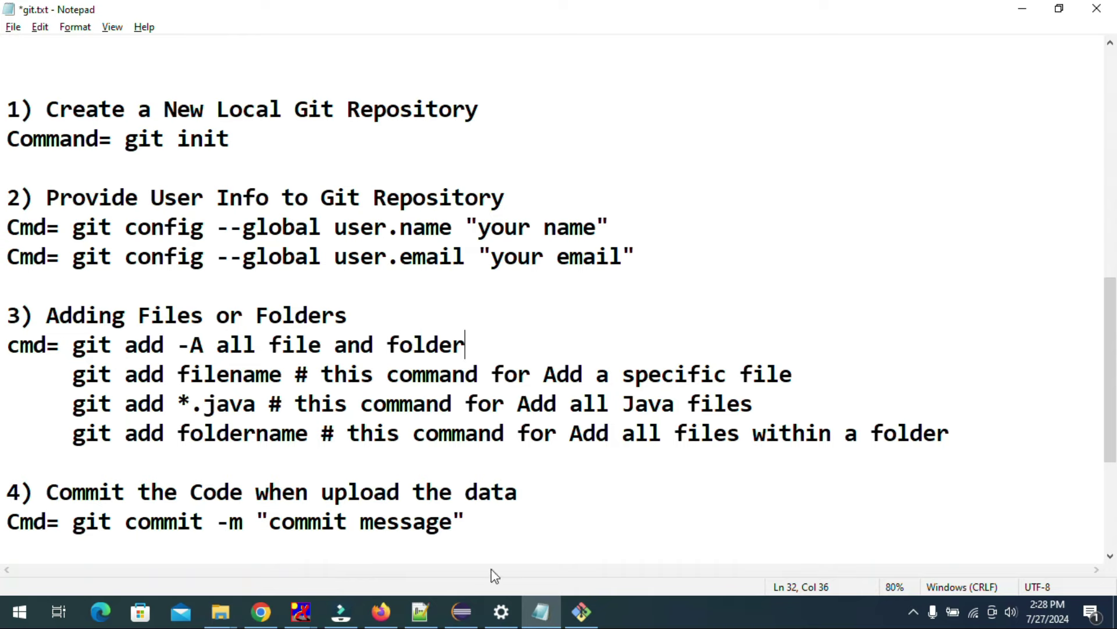
pyautogui.click(462, 608)
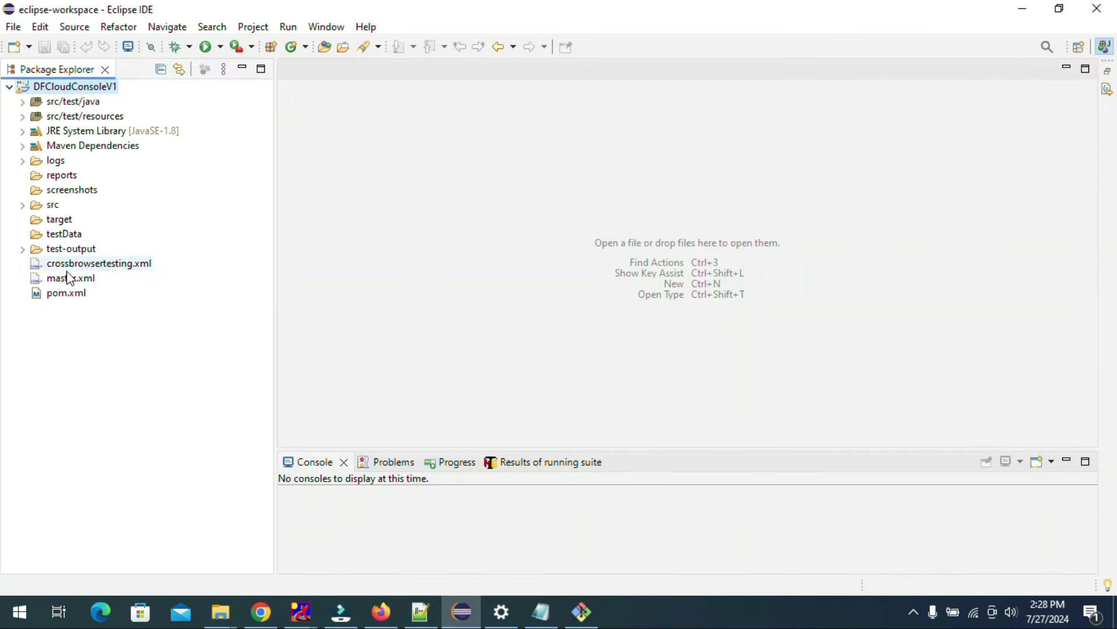
# - Review the git add -A, git add filename and git add *.java examples against the Eclipse project
pyautogui.click(1022, 8)
pyautogui.click(203, 343)
pyautogui.keyDown('shift'); pyautogui.click(76, 355); pyautogui.keyUp('shift')
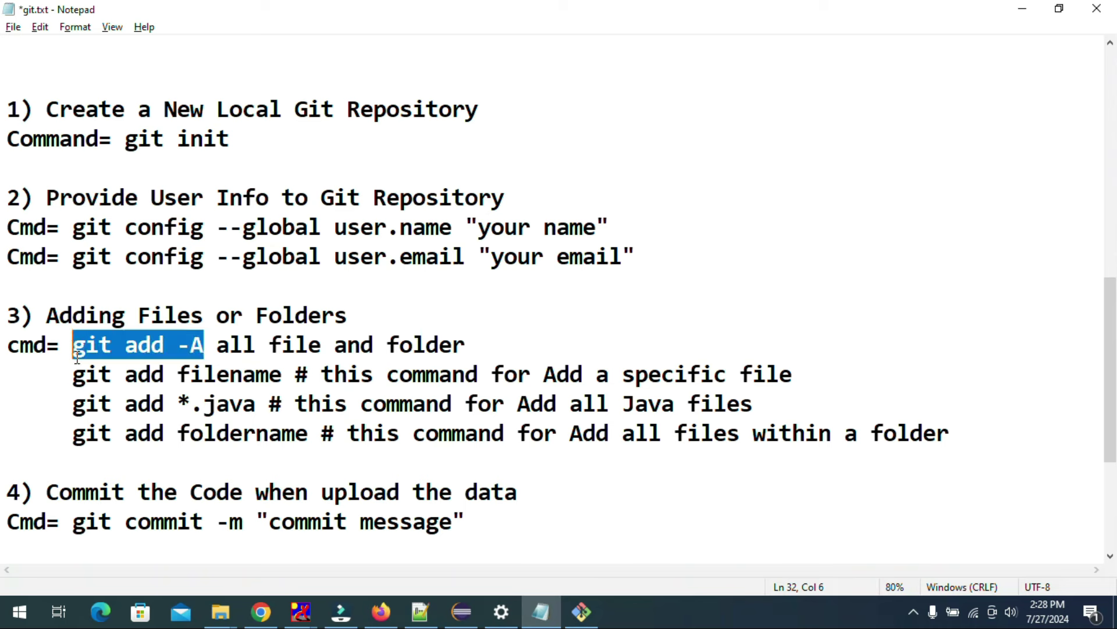
pyautogui.click(77, 376)
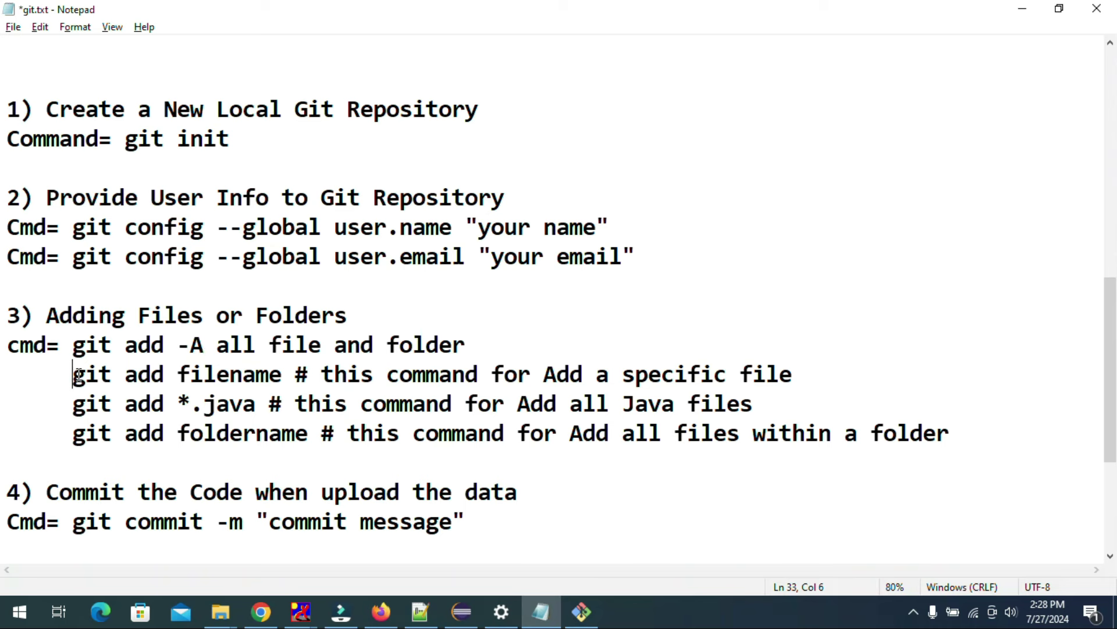
pyautogui.keyDown('shift'); pyautogui.click(288, 374); pyautogui.keyUp('shift')
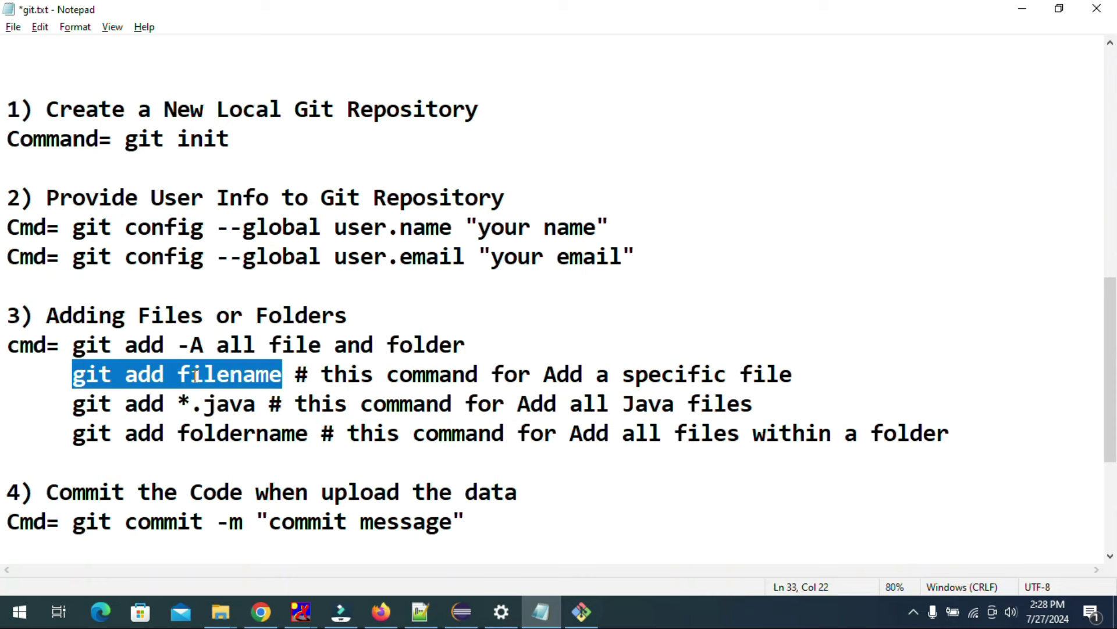
pyautogui.click(195, 376)
pyautogui.click(74, 406)
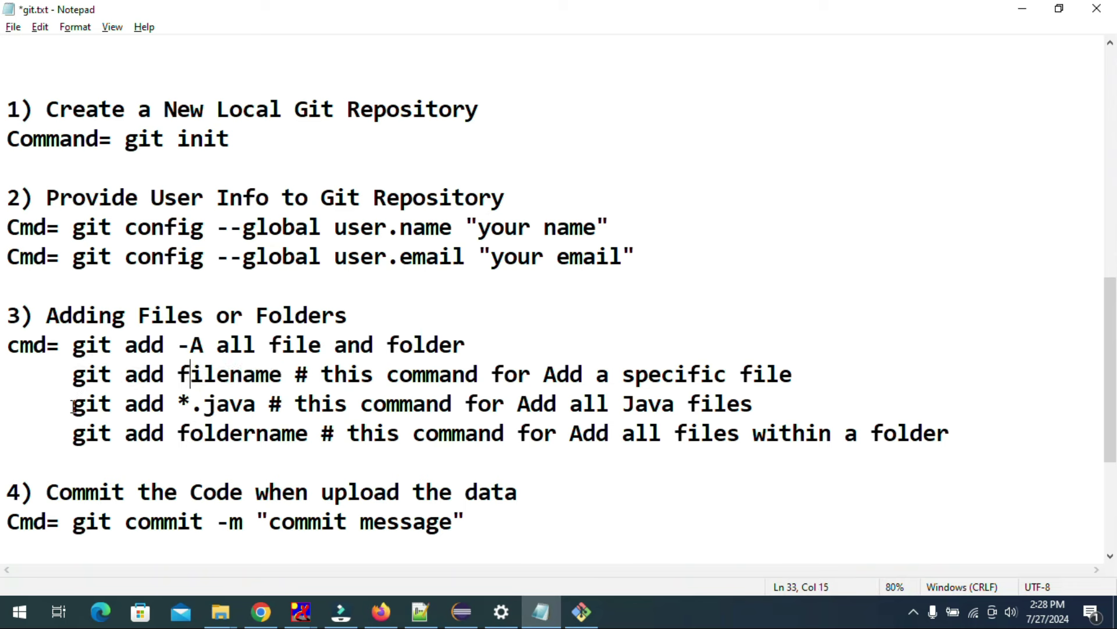
pyautogui.keyDown('shift'); pyautogui.click(260, 406); pyautogui.keyUp('shift')
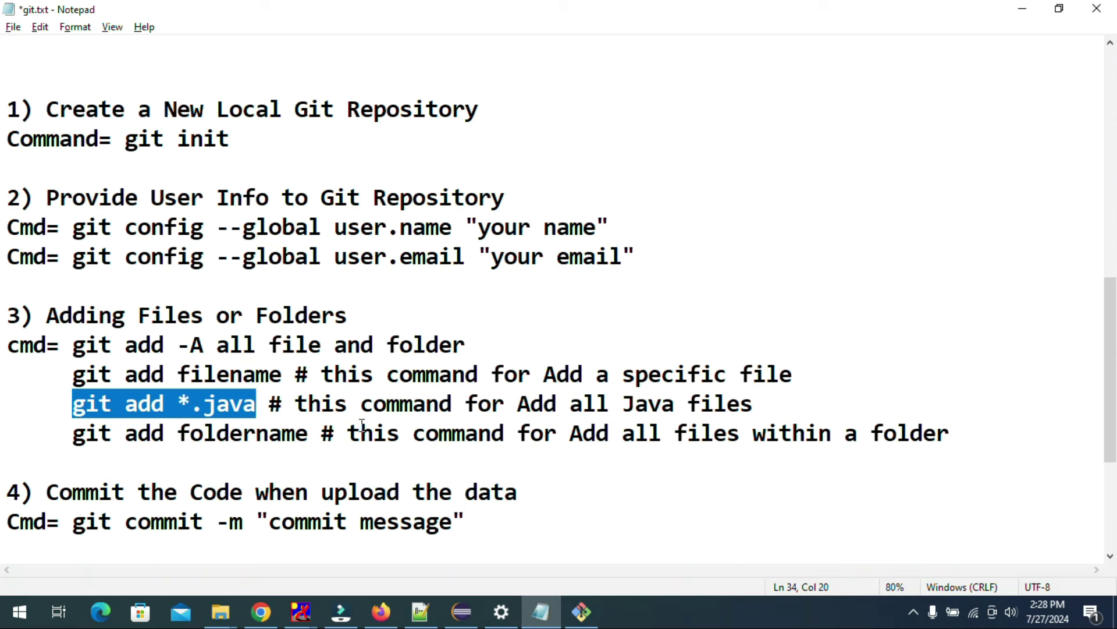
pyautogui.click(763, 403)
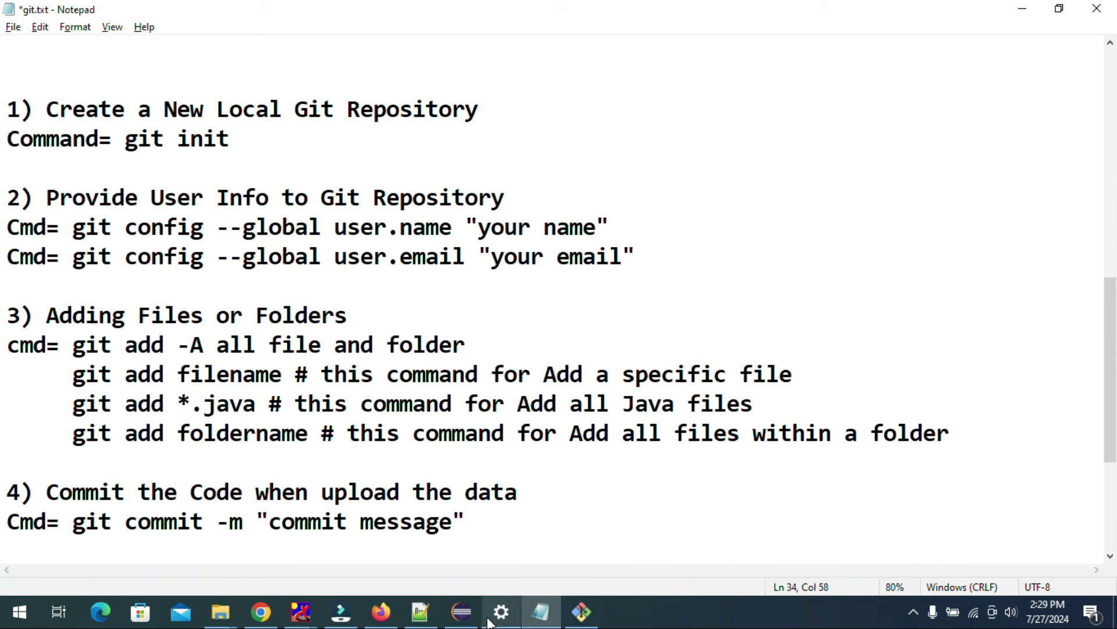
pyautogui.click(462, 611)
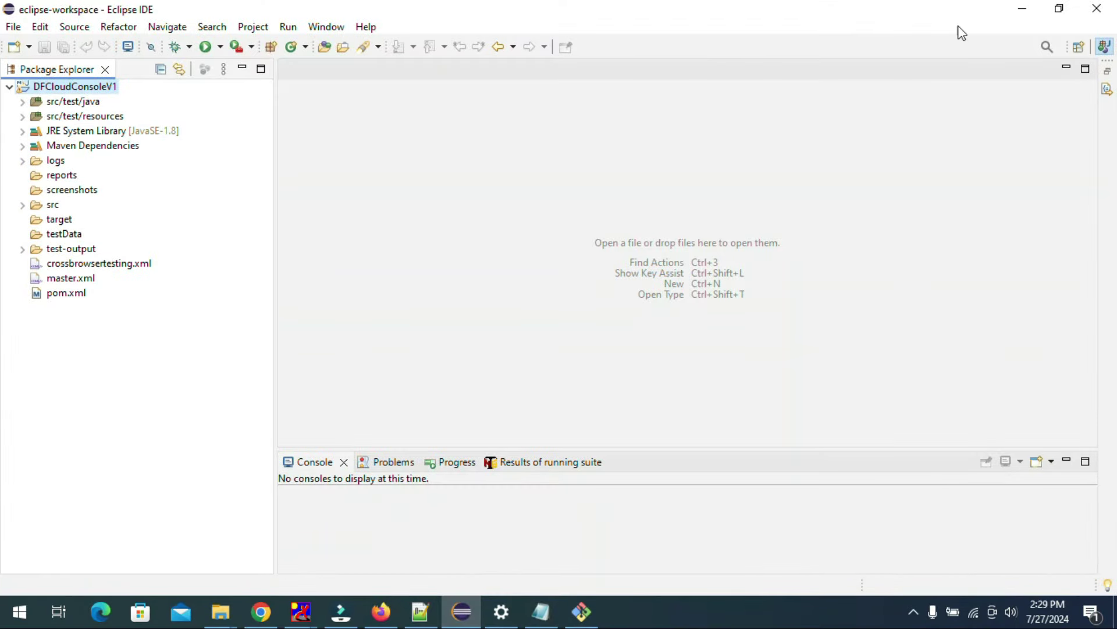
pyautogui.click(1024, 9)
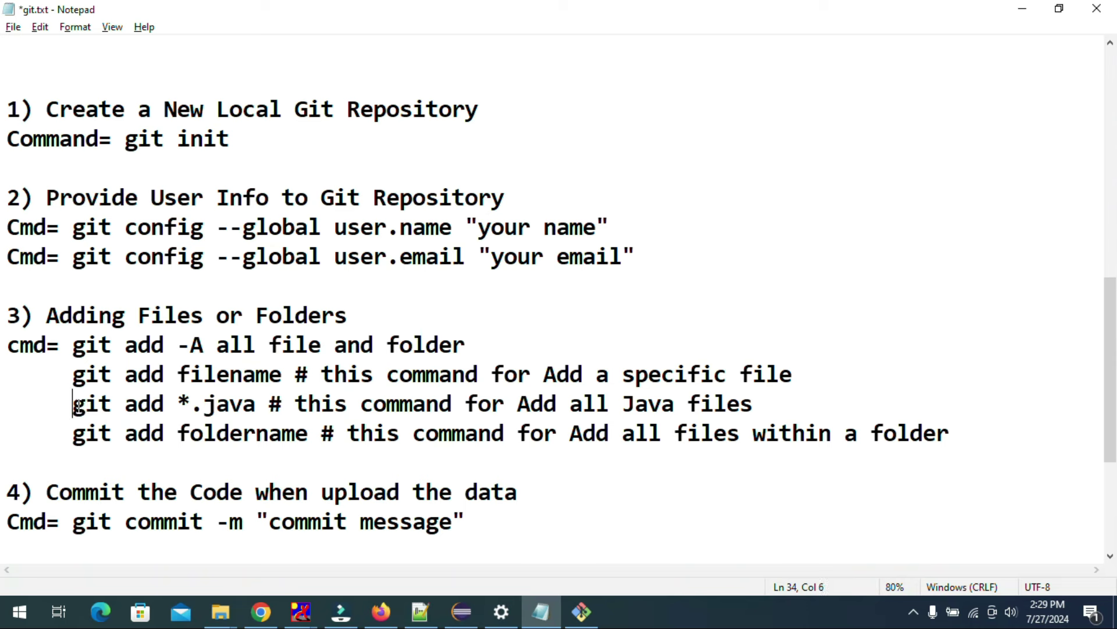
# - Replace the placeholder foldername with logs in the git add folder example
pyautogui.click(77, 433)
pyautogui.click(311, 436)
pyautogui.keyDown('shift'); pyautogui.click(76, 442); pyautogui.keyUp('shift')
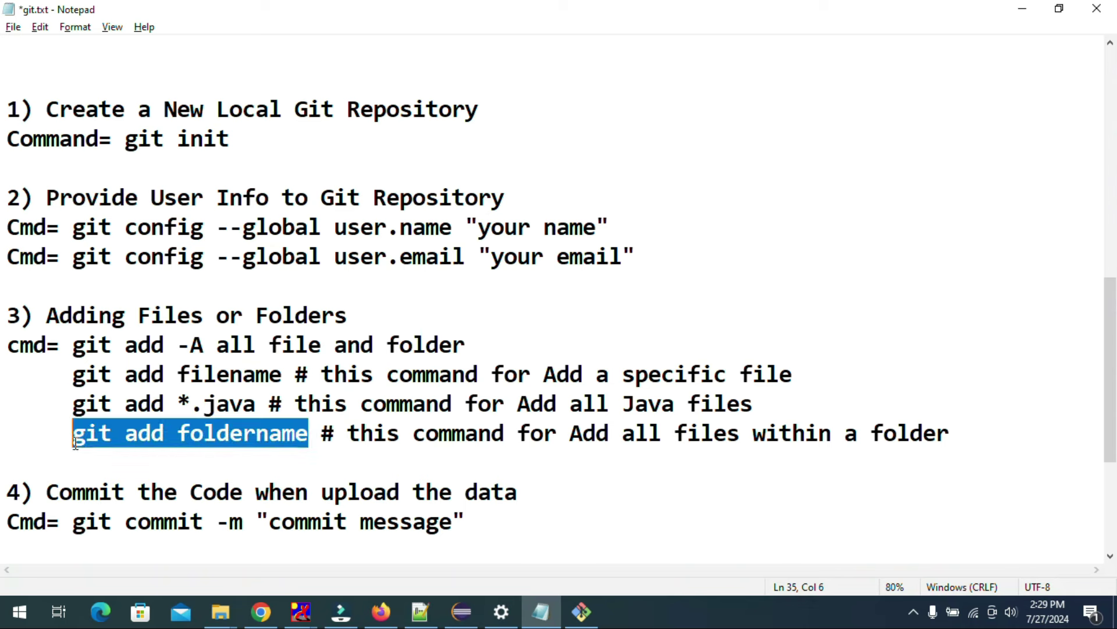
pyautogui.click(182, 433)
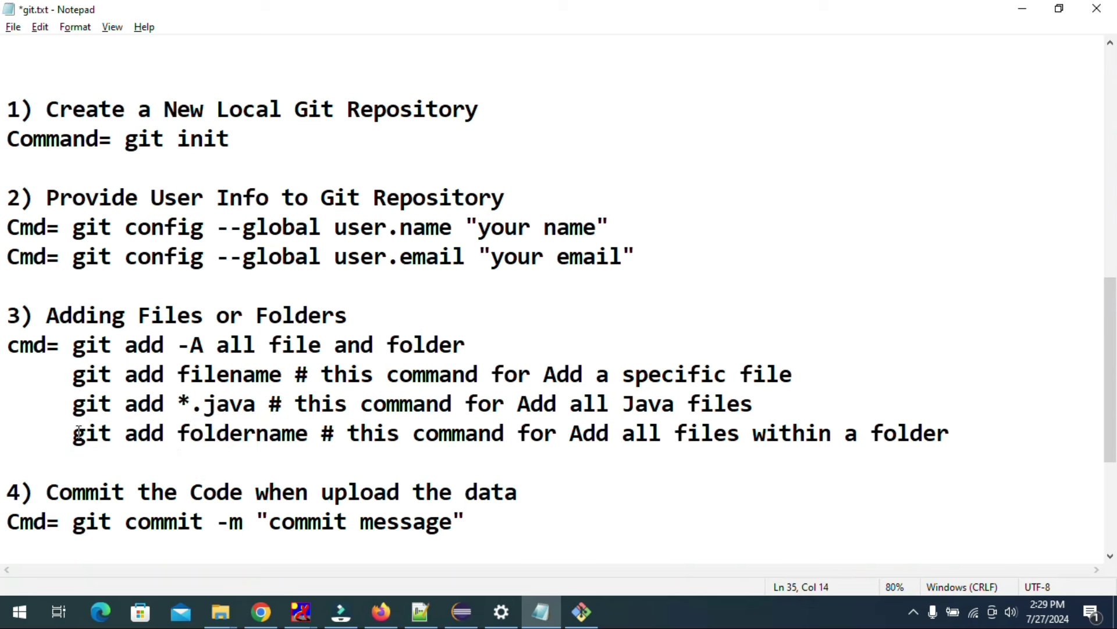
pyautogui.moveTo(73, 433); pyautogui.dragTo(177, 434)
pyautogui.click(309, 435)
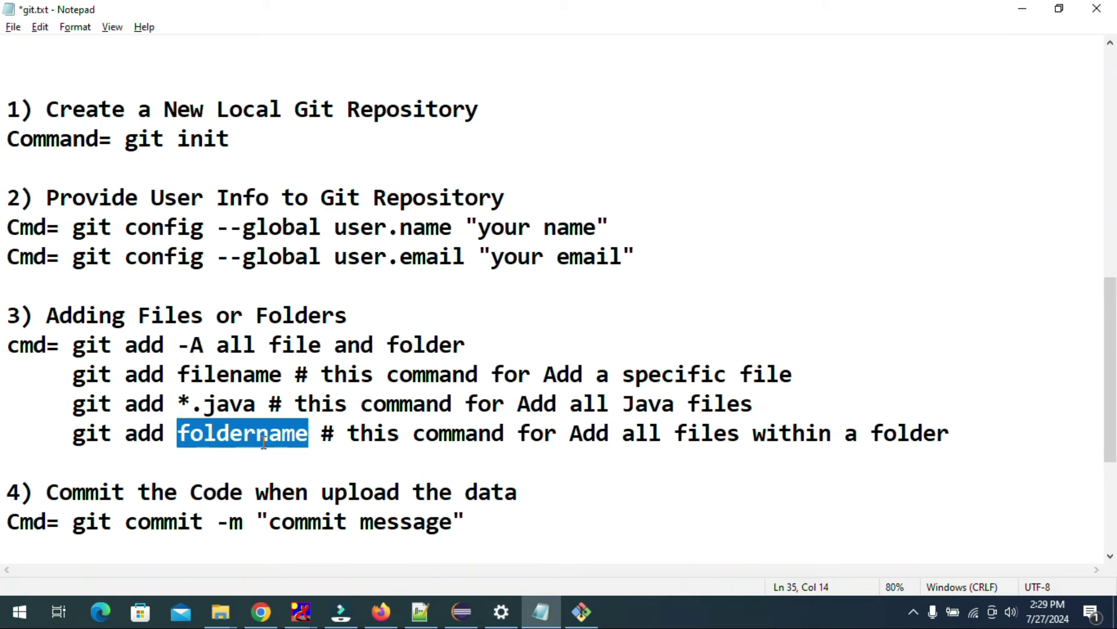
pyautogui.click(462, 611)
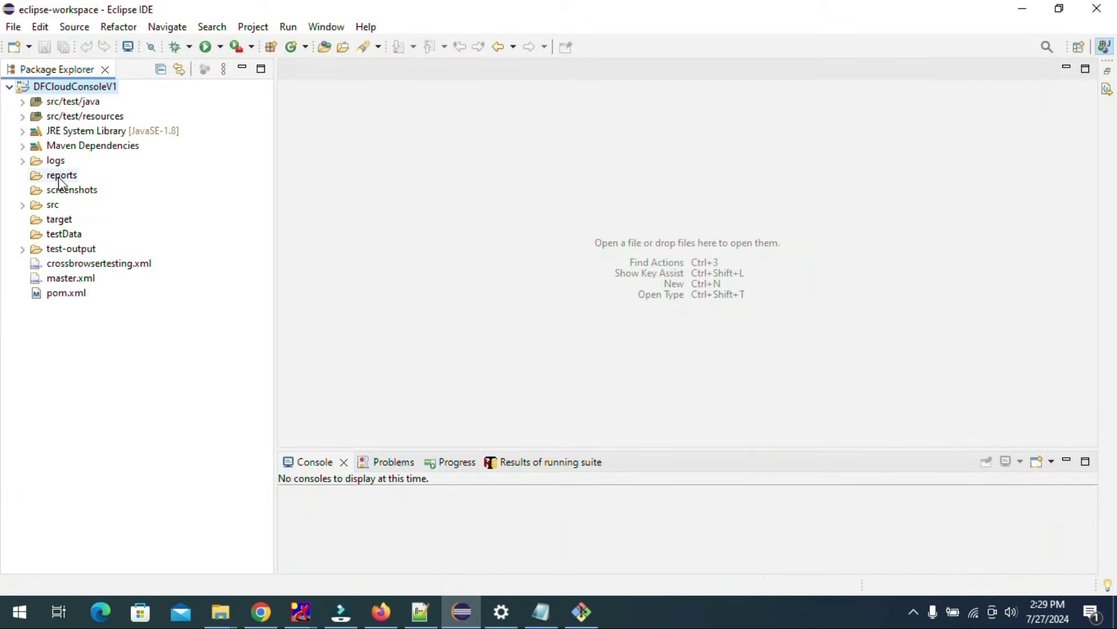
pyautogui.click(1016, 10)
pyautogui.write('logs # this command for Add all files within a folder')
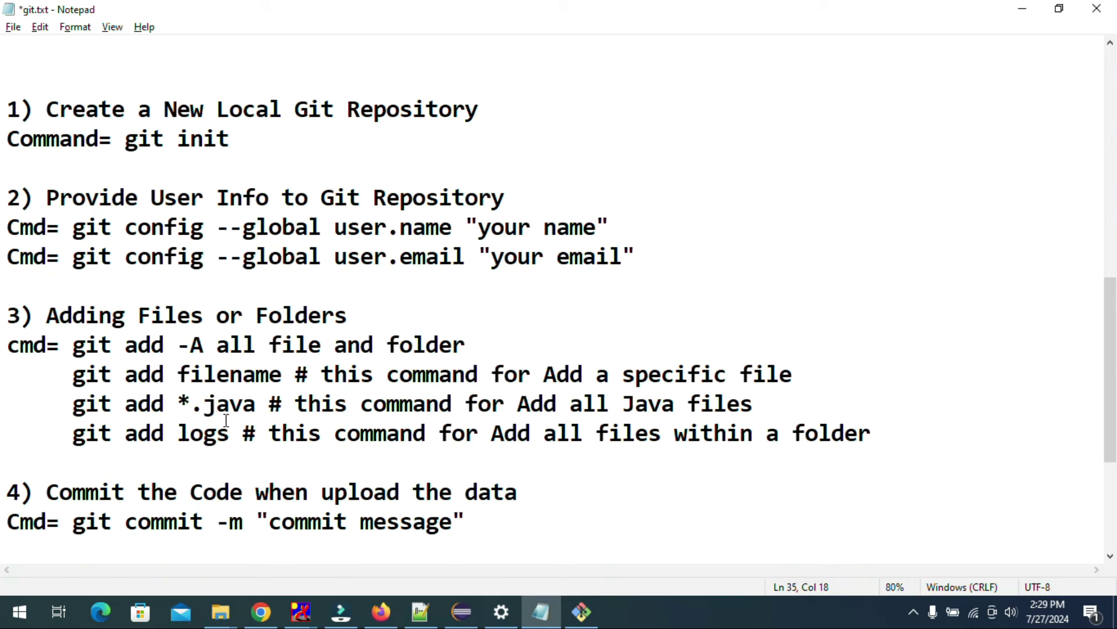
pyautogui.moveTo(231, 433); pyautogui.dragTo(140, 430)
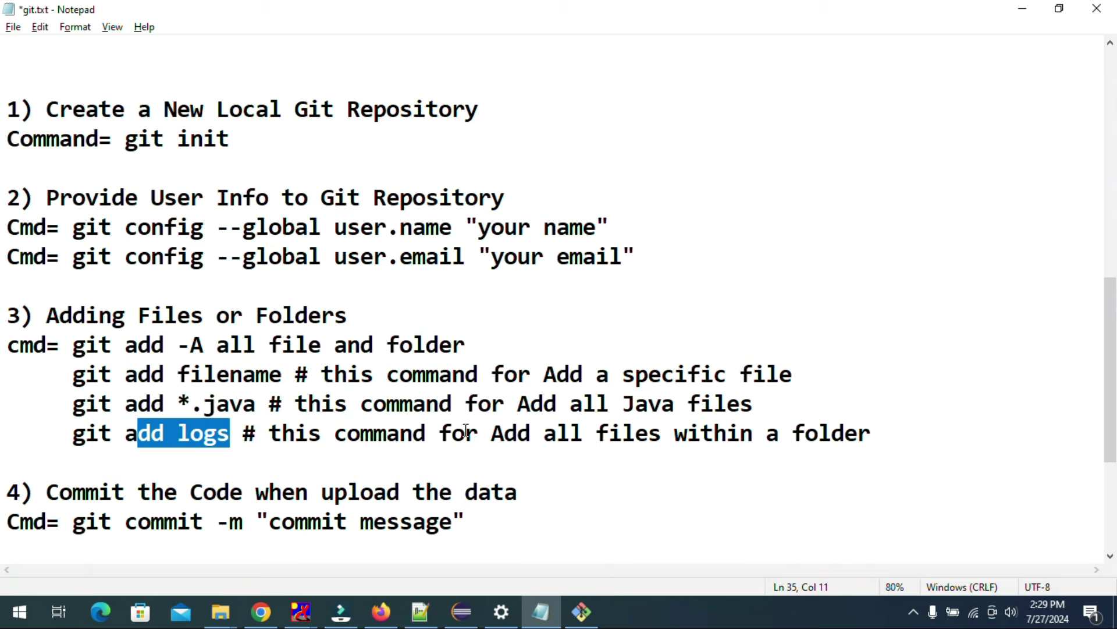
pyautogui.click(72, 345)
pyautogui.keyDown('shift'); pyautogui.click(205, 343); pyautogui.keyUp('shift')
pyautogui.press('super+c')
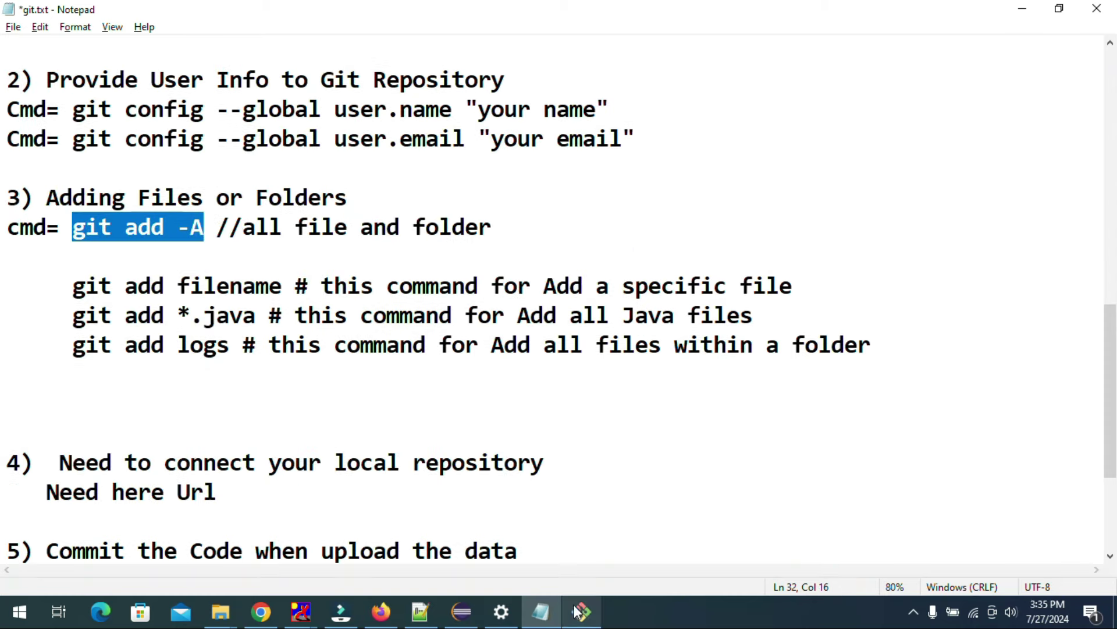
# - Paste git add -A into Git Bash and run it to stage all files
pyautogui.hotkey('alt', 'Tab')
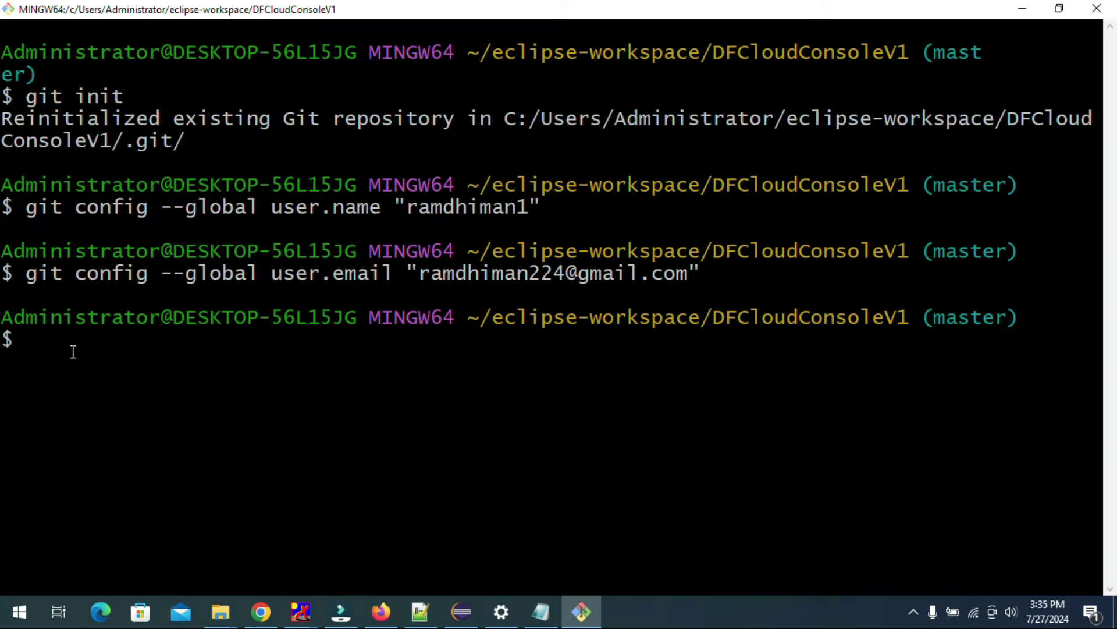
pyautogui.rightClick(62, 345)
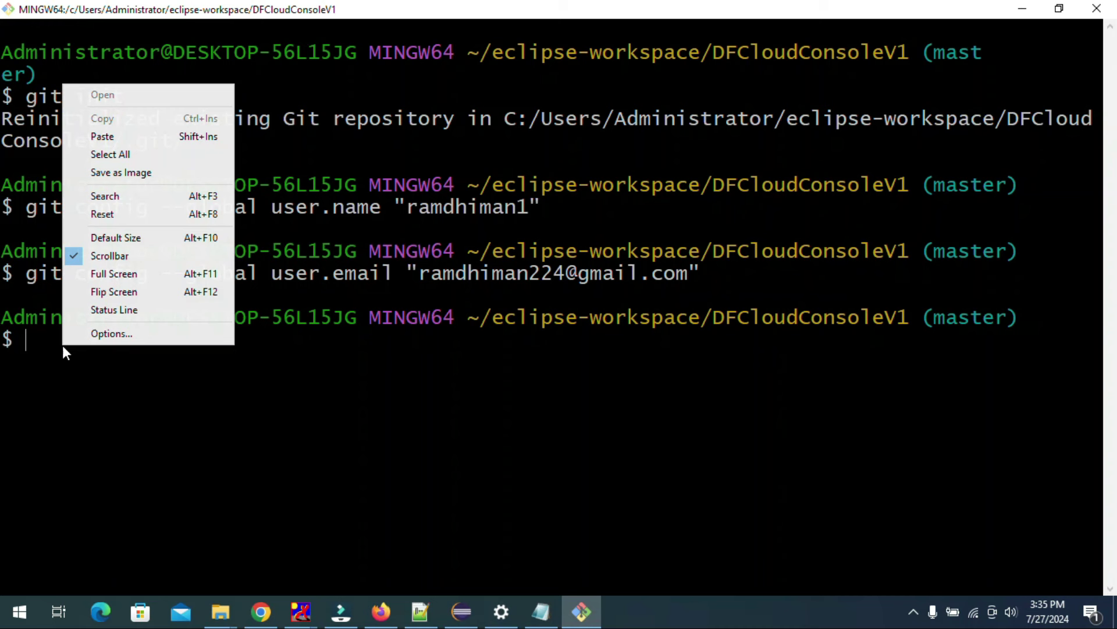
pyautogui.click(106, 137)
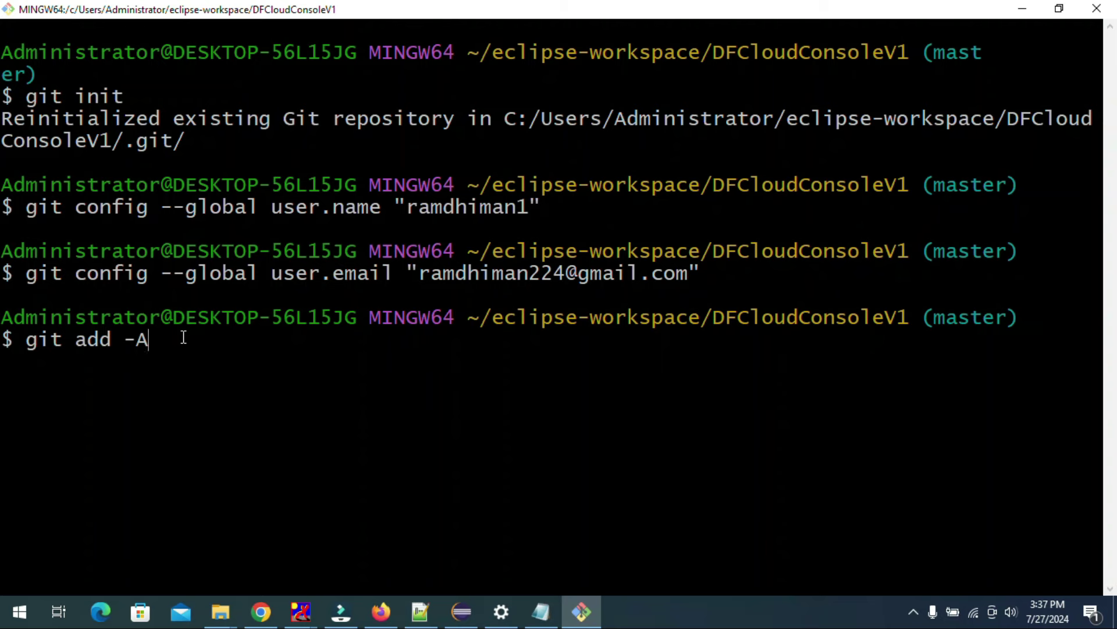
pyautogui.press('Return')
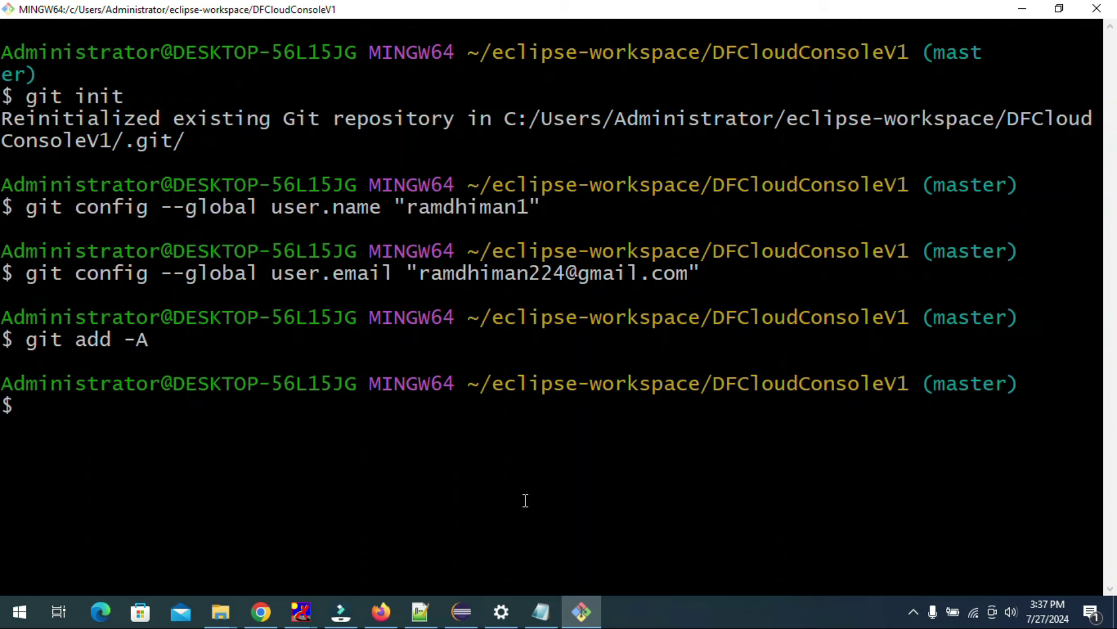
# - Renumber the connect-repository step to 5 and the commit step to 4
pyautogui.moveTo(540, 611)
pyautogui.click(542, 497)
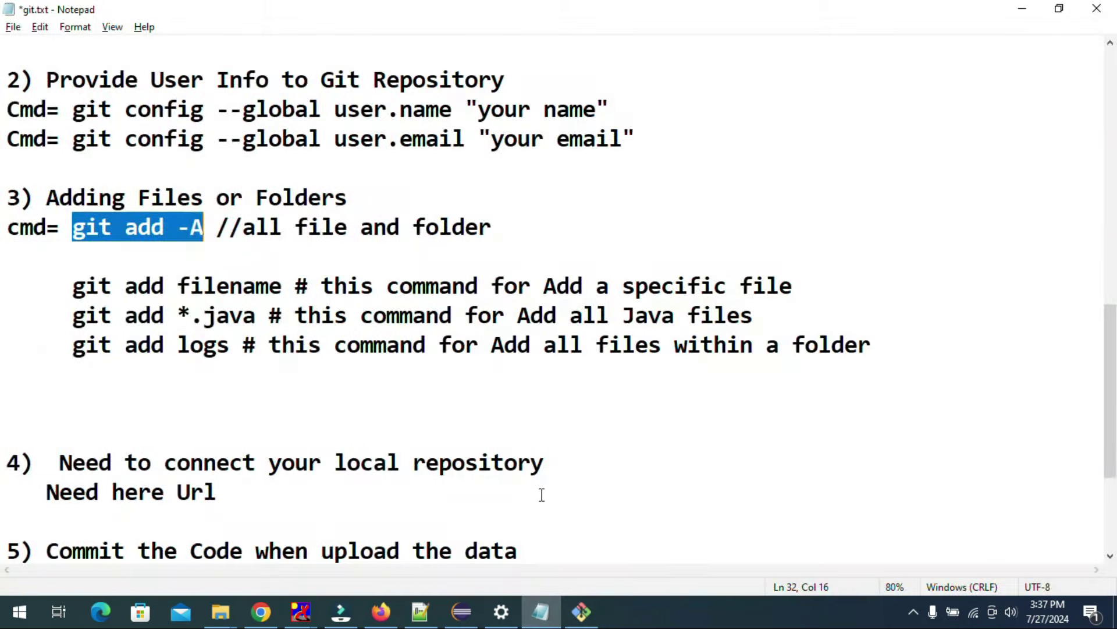
pyautogui.scroll(-1, 259, 408)
pyautogui.scroll(-1, 190, 428)
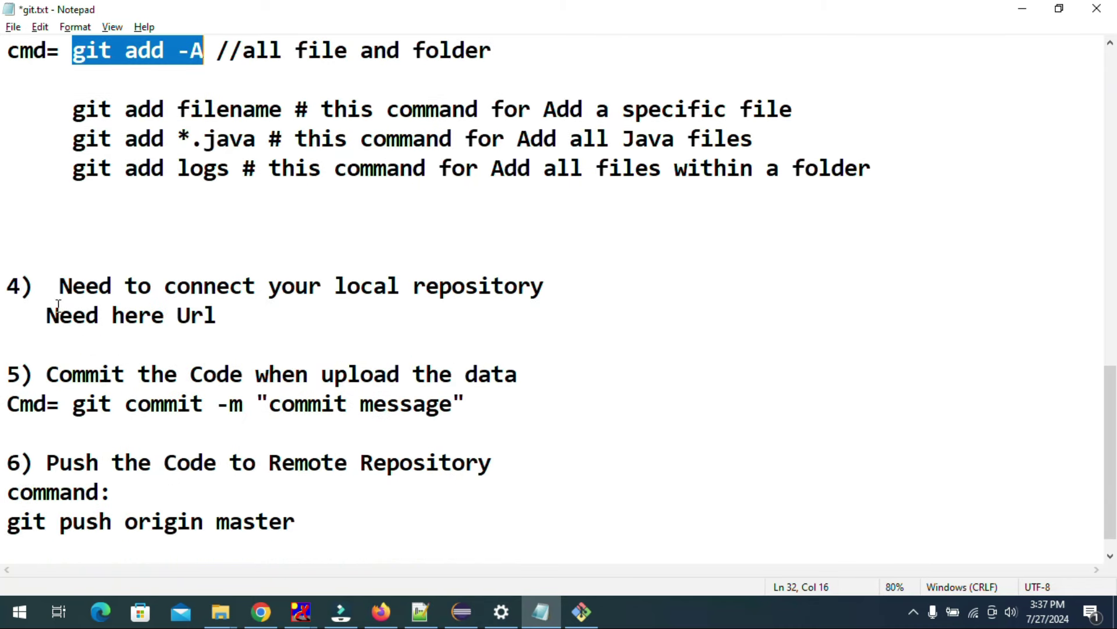
pyautogui.moveTo(21, 285); pyautogui.dragTo(3, 284)
pyautogui.write('5')
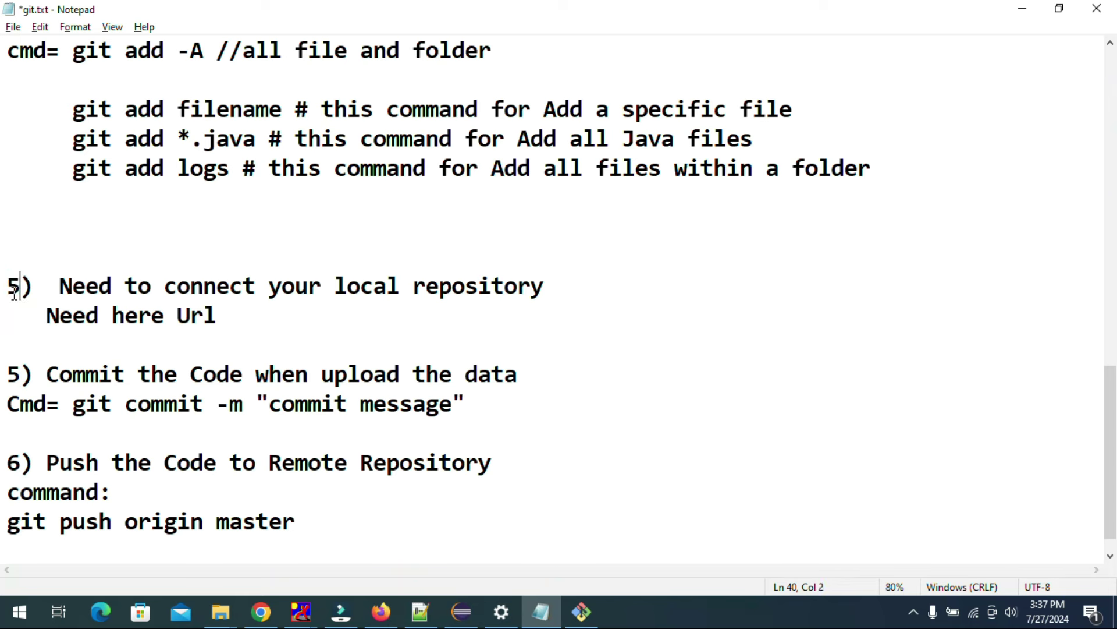
pyautogui.moveTo(22, 375); pyautogui.dragTo(12, 375)
pyautogui.write('4')
# - Move the two commit-step lines above step 5 in the notes
pyautogui.moveTo(465, 404); pyautogui.dragTo(5, 376)
pyautogui.hotkey('ctrl', 'c')
pyautogui.press('Delete')
pyautogui.click(44, 245)
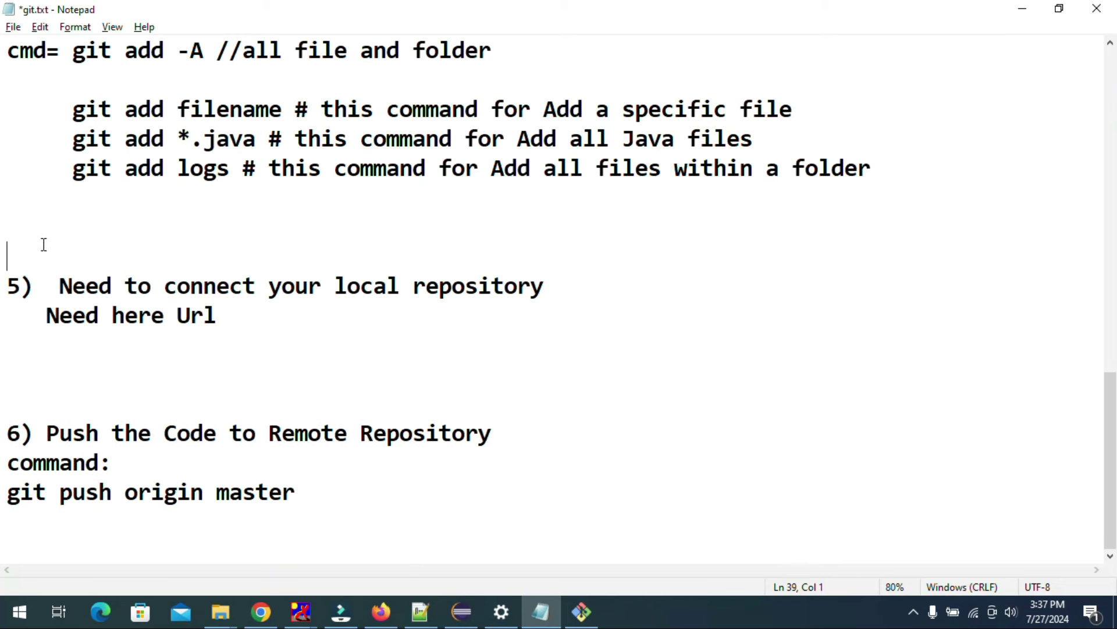
pyautogui.hotkey('ctrl', 'v')
pyautogui.press('Return')
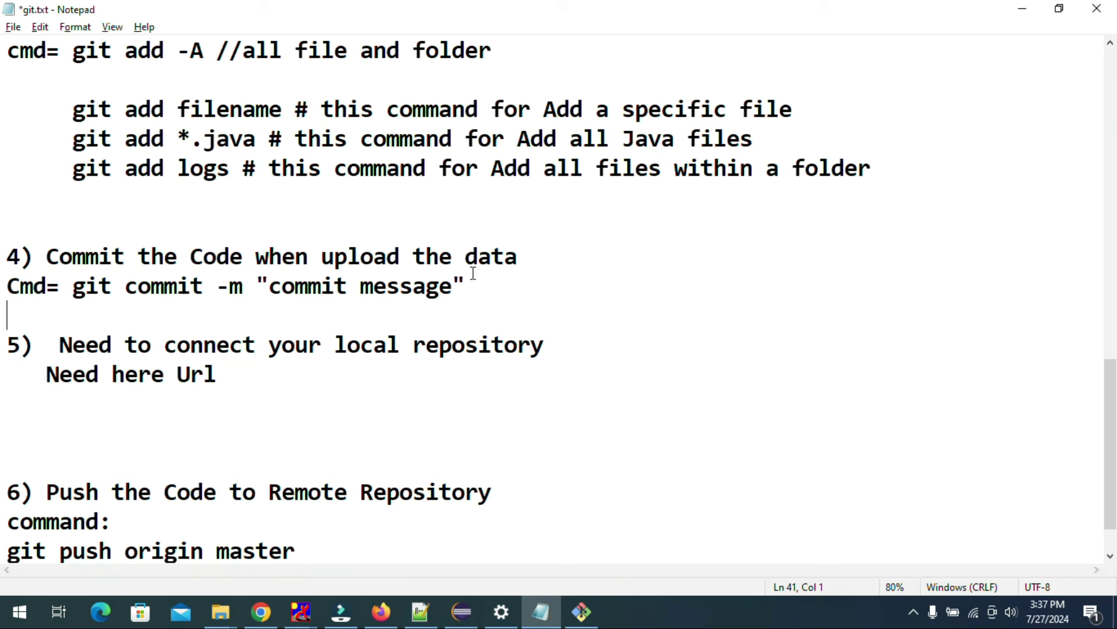
pyautogui.click(77, 290)
# - Paste the git commit -m command into Git Bash with message 27July2024allpro and run it
pyautogui.keyDown('shift'); pyautogui.click(466, 287); pyautogui.keyUp('shift')
pyautogui.press('super+c')
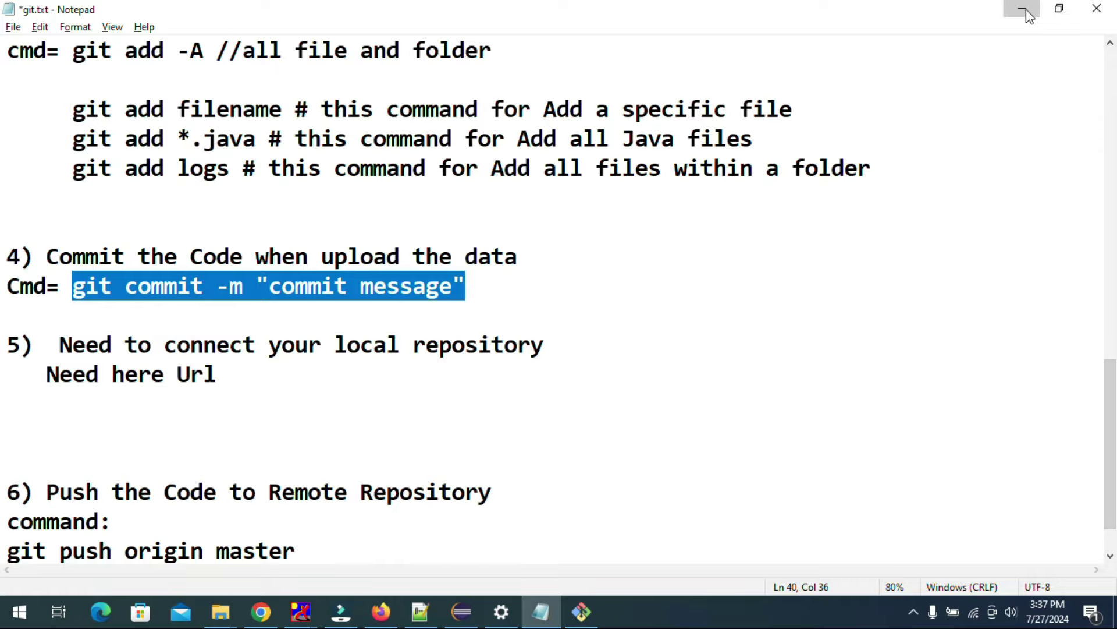
pyautogui.click(1024, 9)
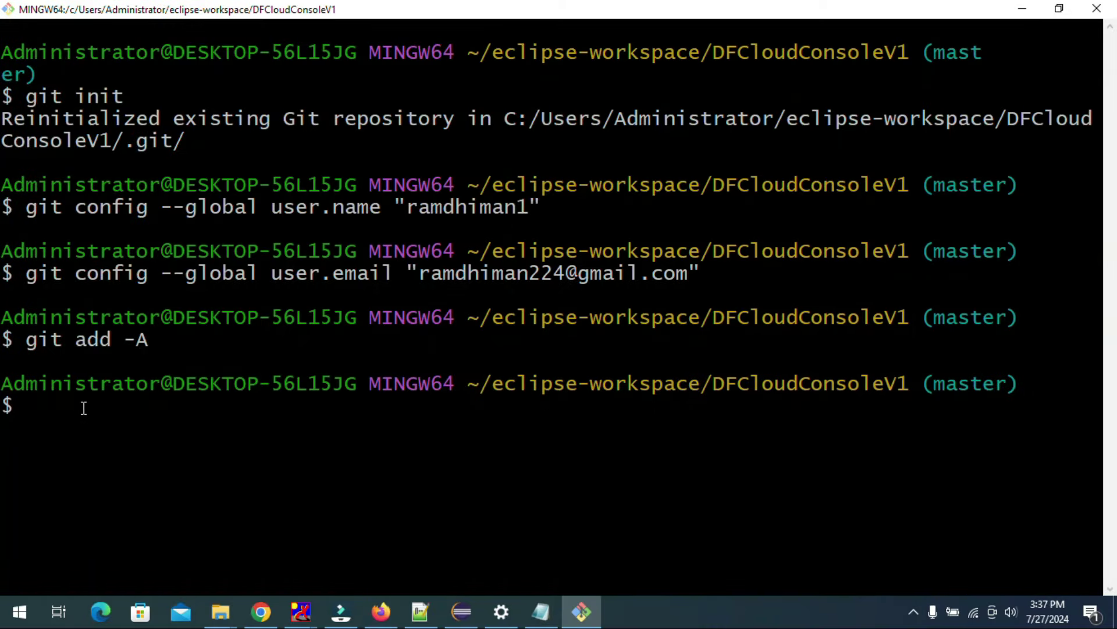
pyautogui.click(461, 611)
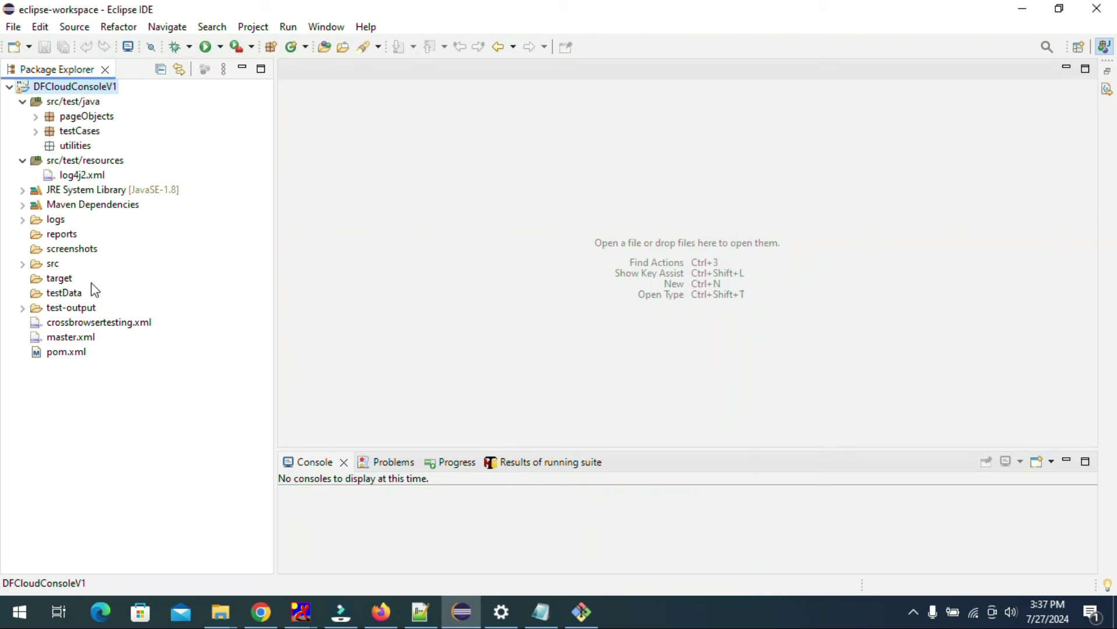
pyautogui.click(1018, 18)
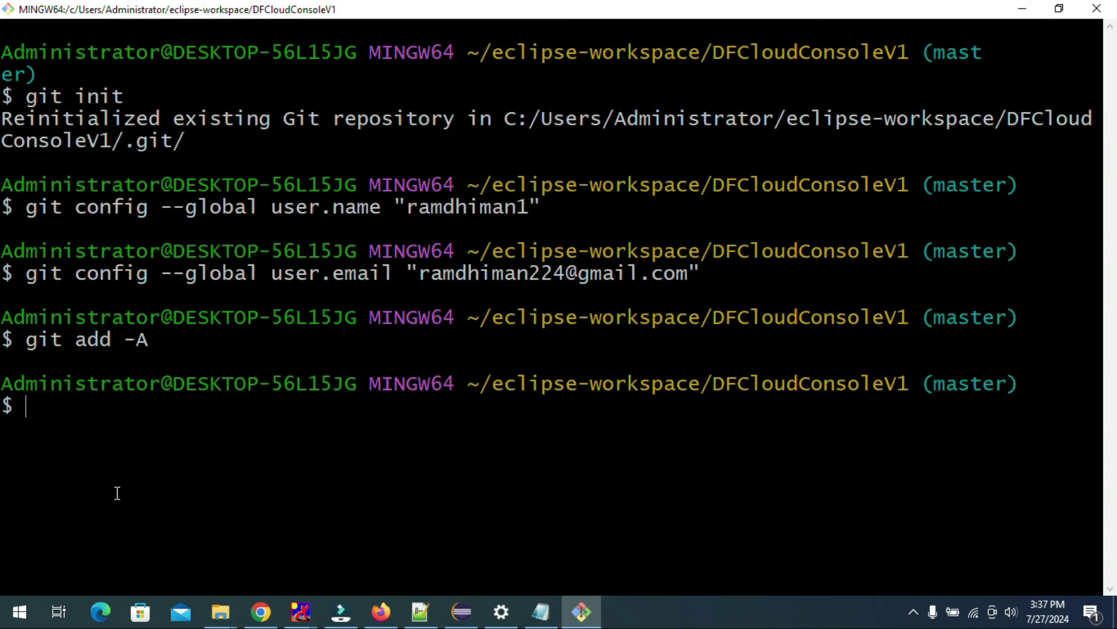
pyautogui.rightClick(32, 403)
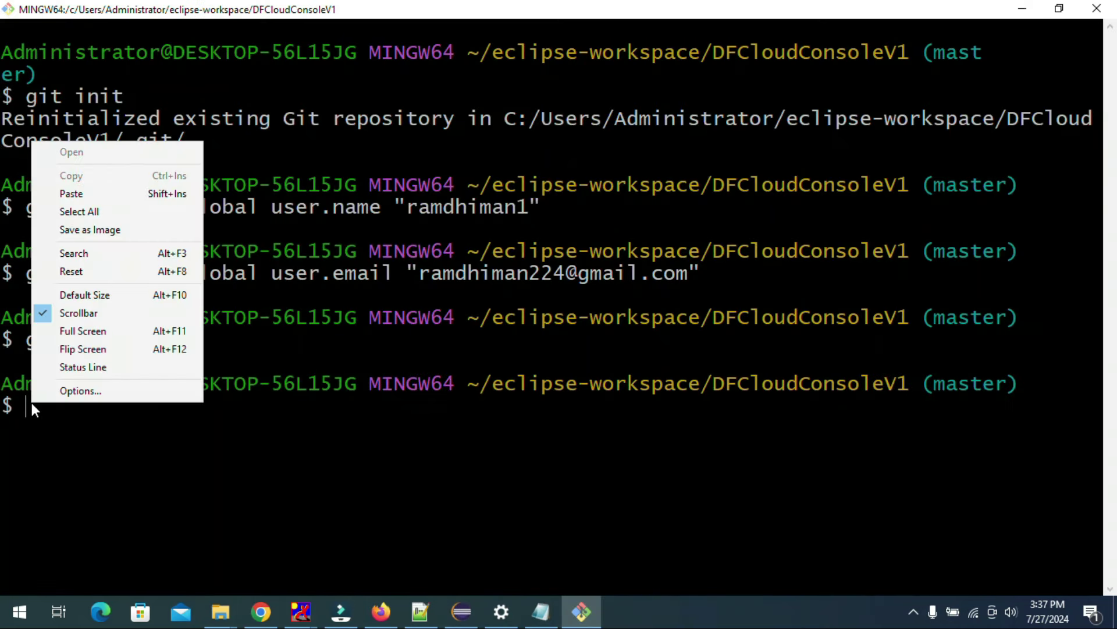
pyautogui.click(105, 199)
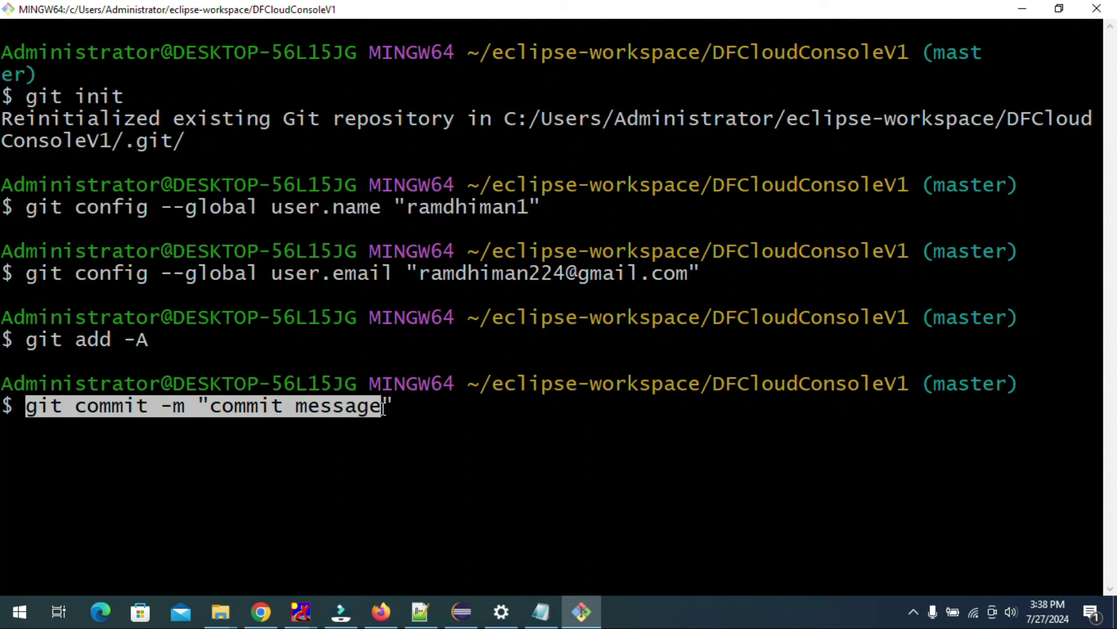
pyautogui.press('End')
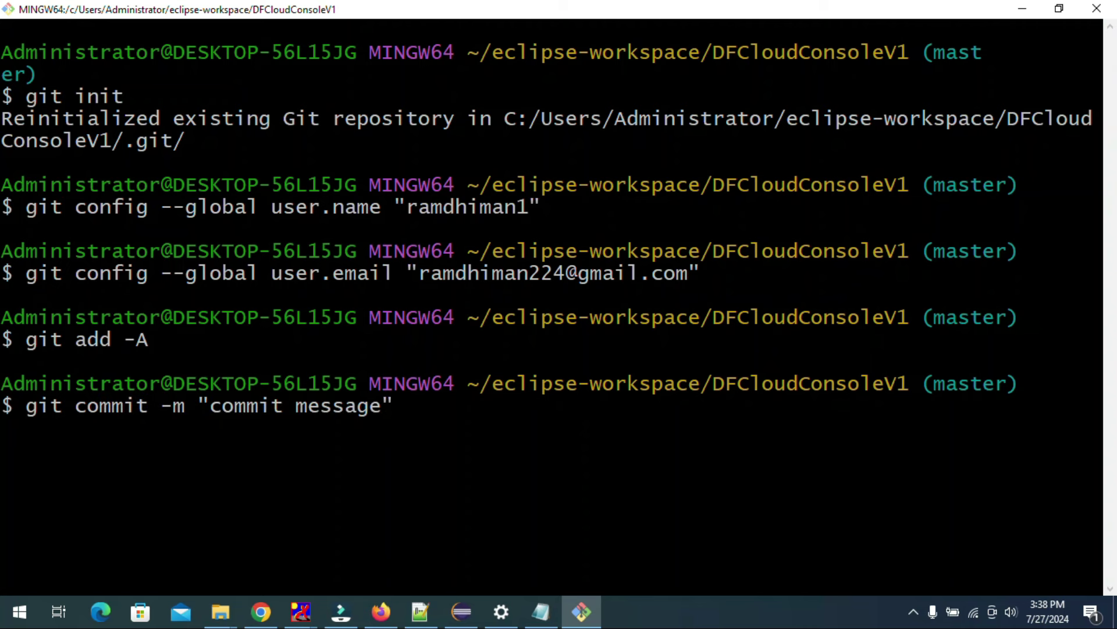
pyautogui.press('BackSpace')
pyautogui.press('BackSpace')
pyautogui.press('BackSpace')
pyautogui.press('BackSpace')
pyautogui.press('BackSpace')
pyautogui.press('BackSpace')
pyautogui.press('BackSpace')
pyautogui.press('BackSpace')
pyautogui.press('BackSpace')
pyautogui.press('BackSpace')
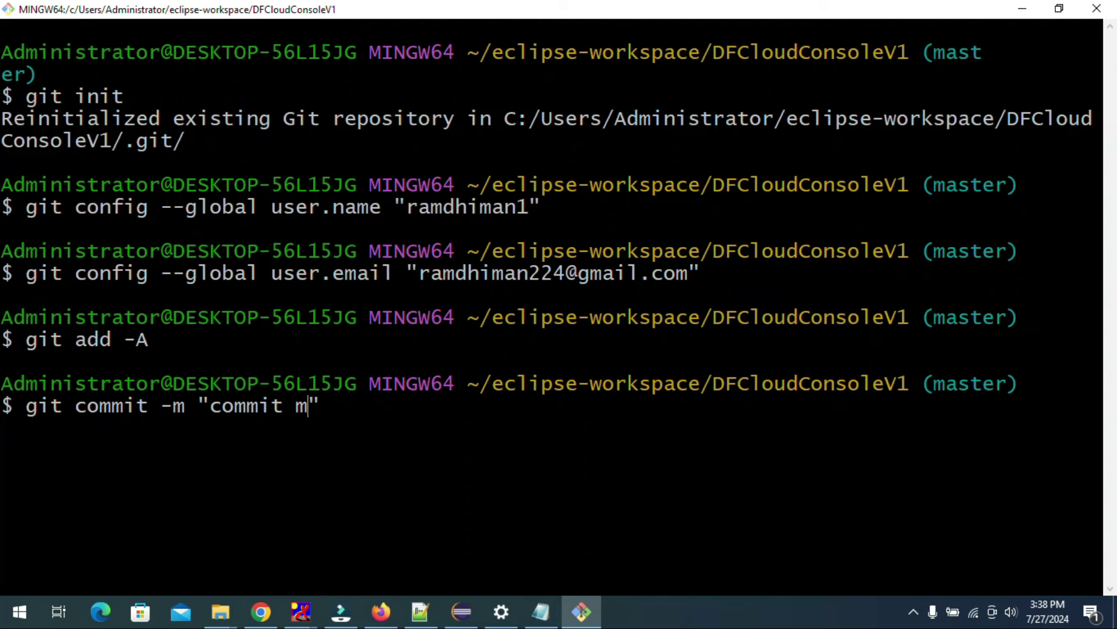
pyautogui.press('BackSpace')
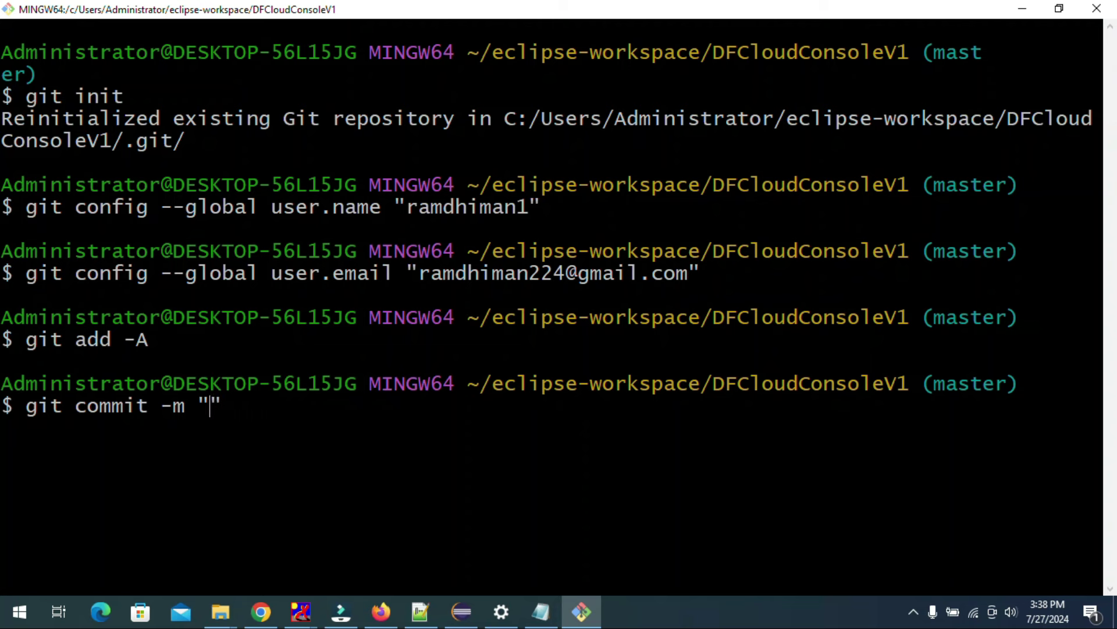
pyautogui.write('27July')
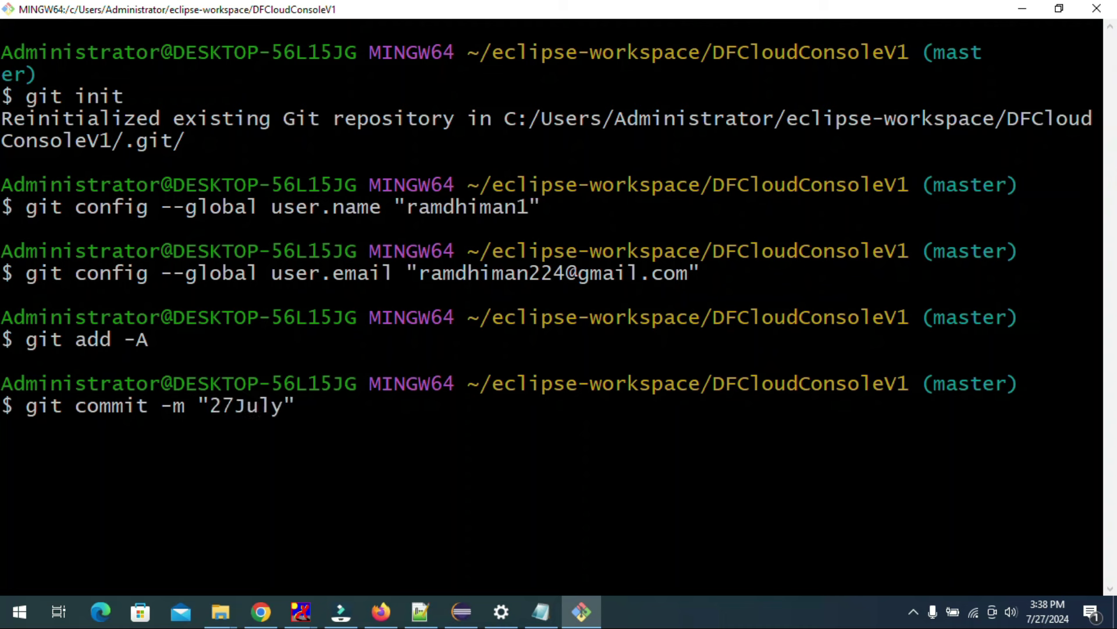
pyautogui.write('2024allpro')
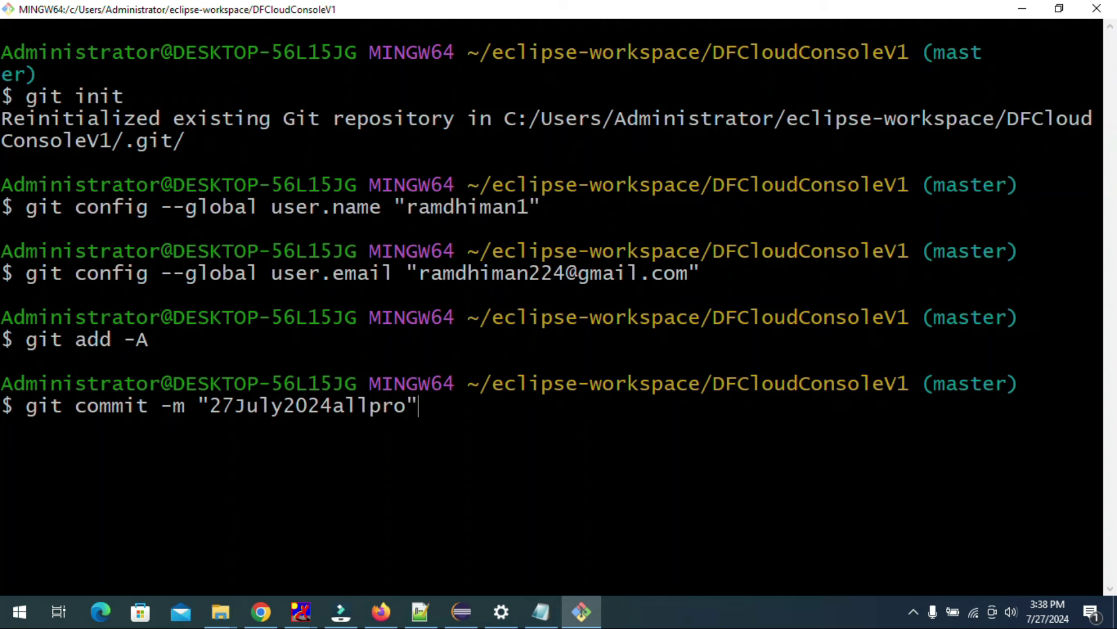
pyautogui.press('Return')
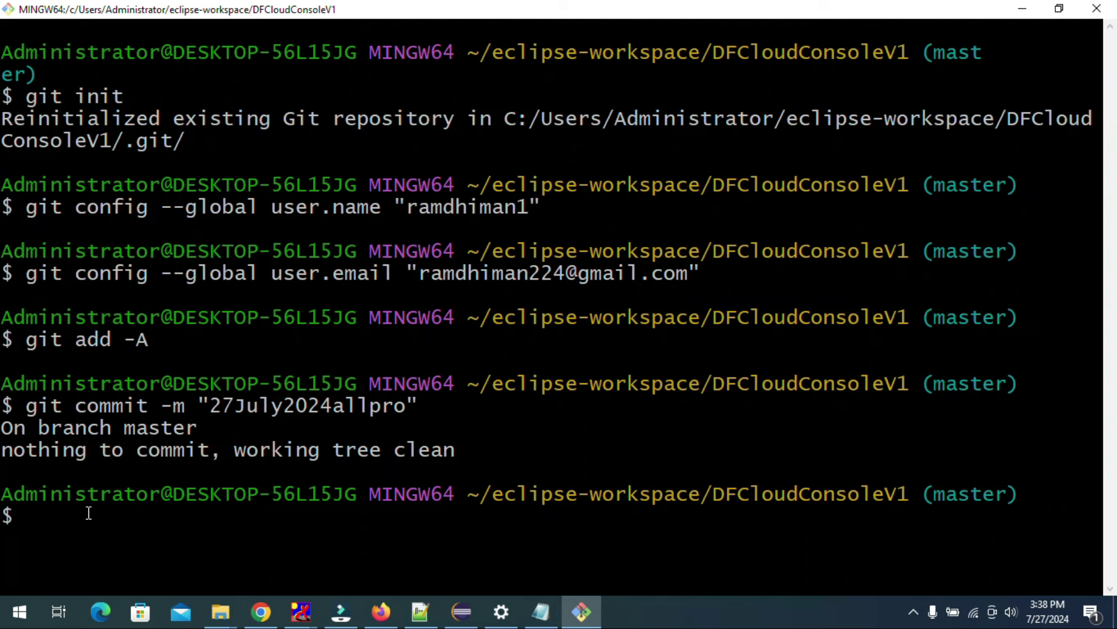
# - Rerun the commit with the opening quote removed from the message
pyautogui.press('Up')
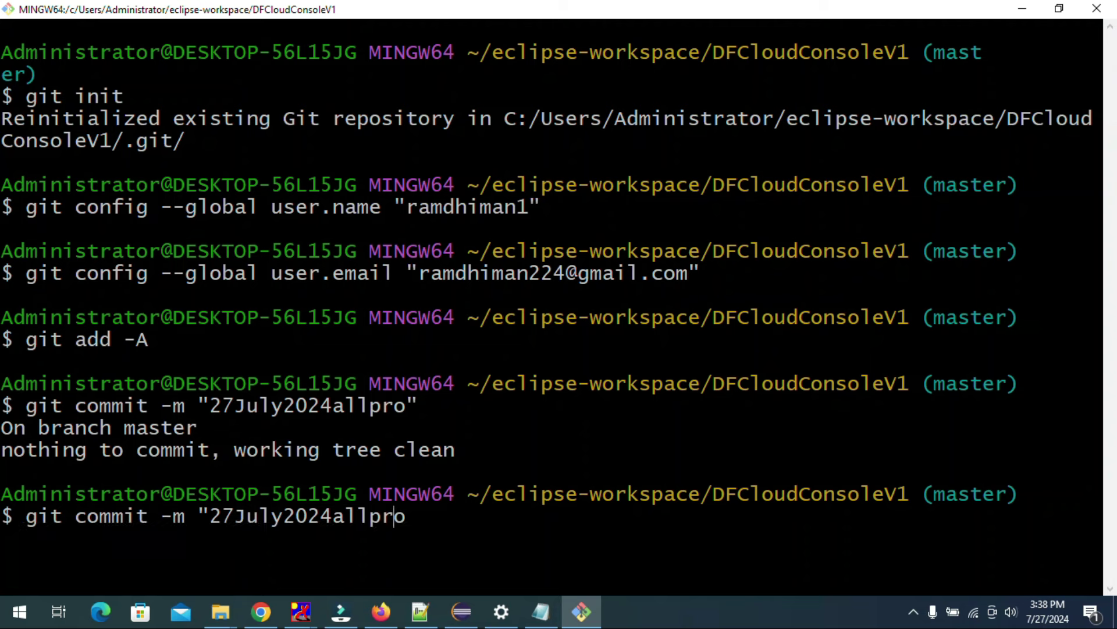
pyautogui.press('Left')
pyautogui.press('Left')
pyautogui.press('Left')
pyautogui.press('Left')
pyautogui.press('BackSpace')
pyautogui.press('Return')
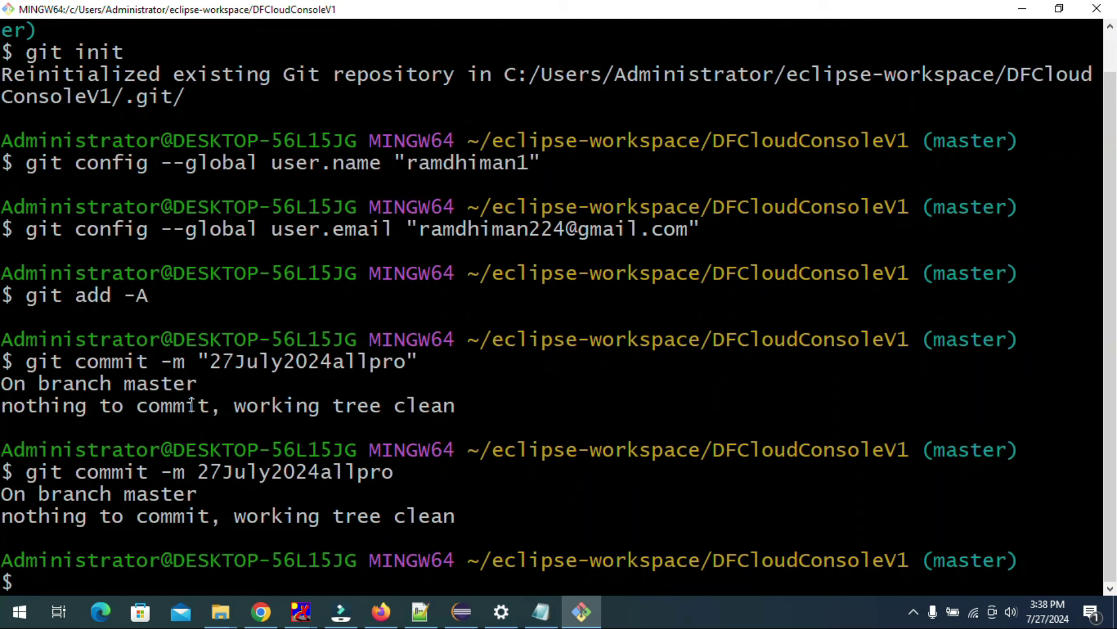
pyautogui.click(550, 618)
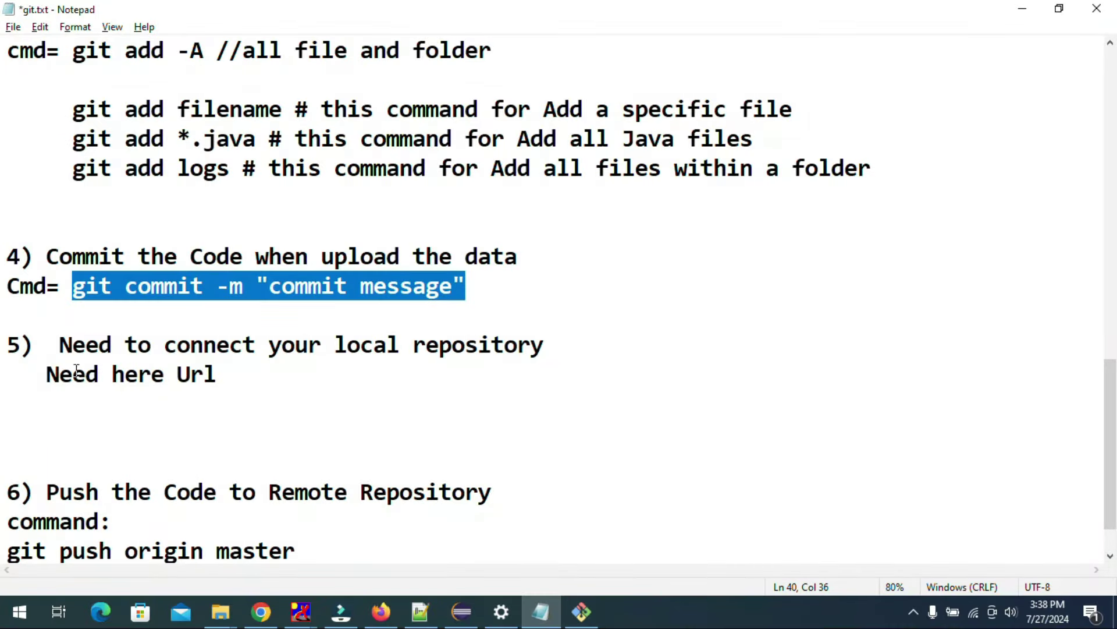
pyautogui.click(224, 379)
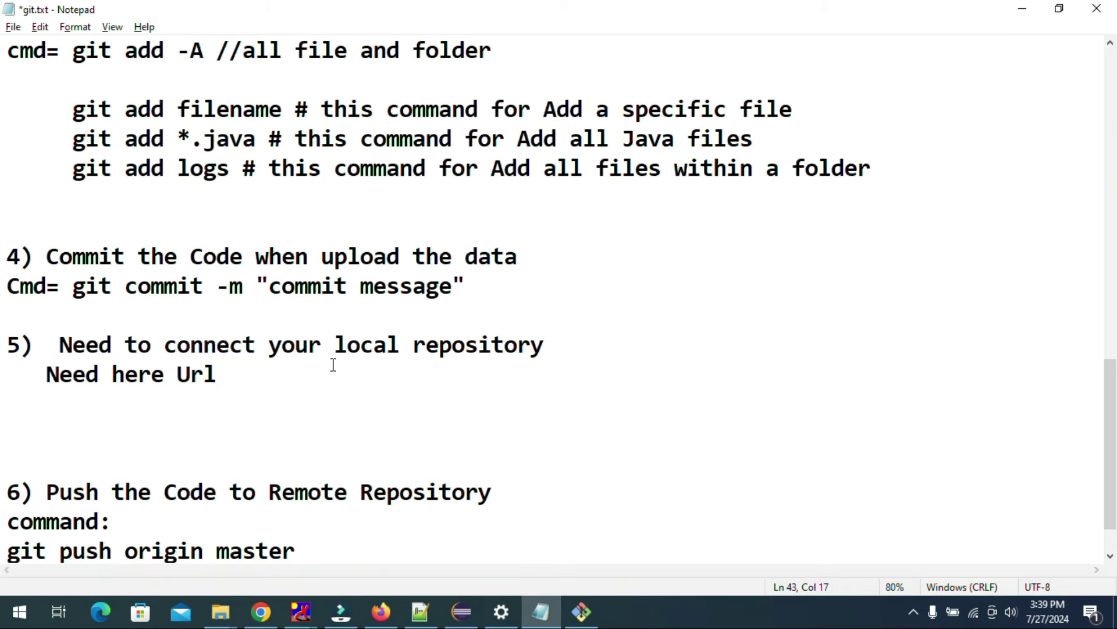
pyautogui.scroll(-1, 329, 372)
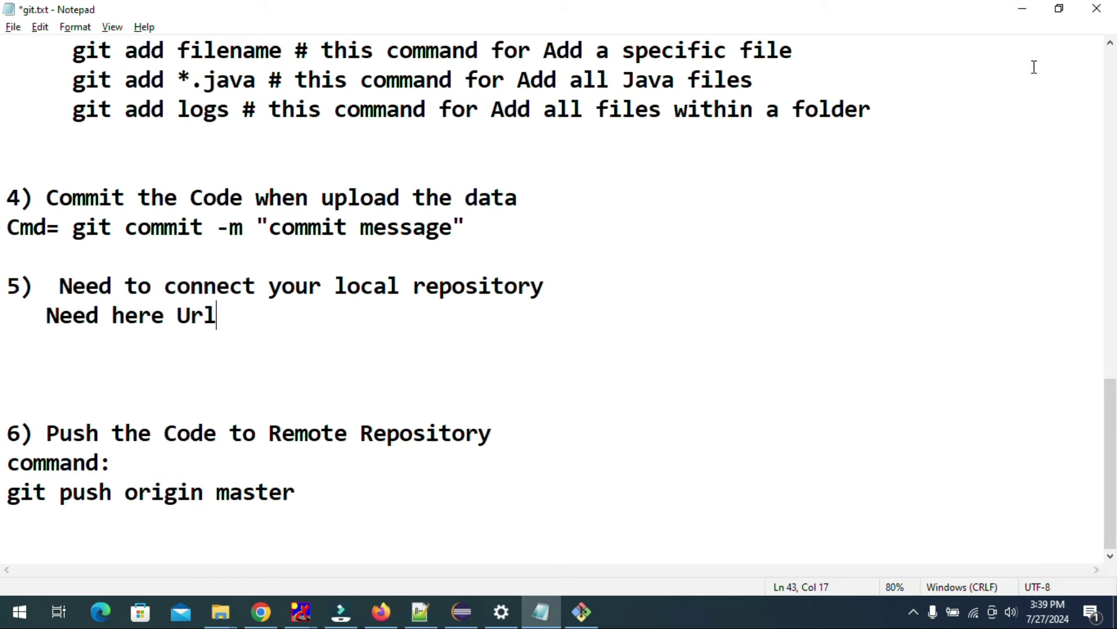
pyautogui.click(1023, 12)
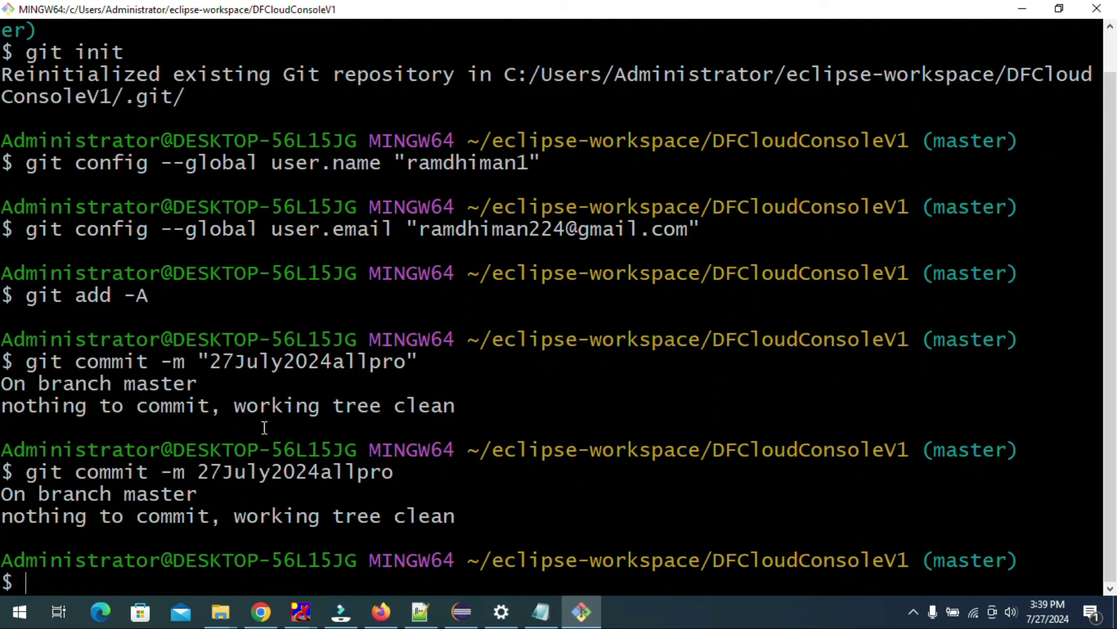
# - Copy the Automation_Console HTTPS URL from GitHub and run it on its own in Git Bash
pyautogui.click(261, 611)
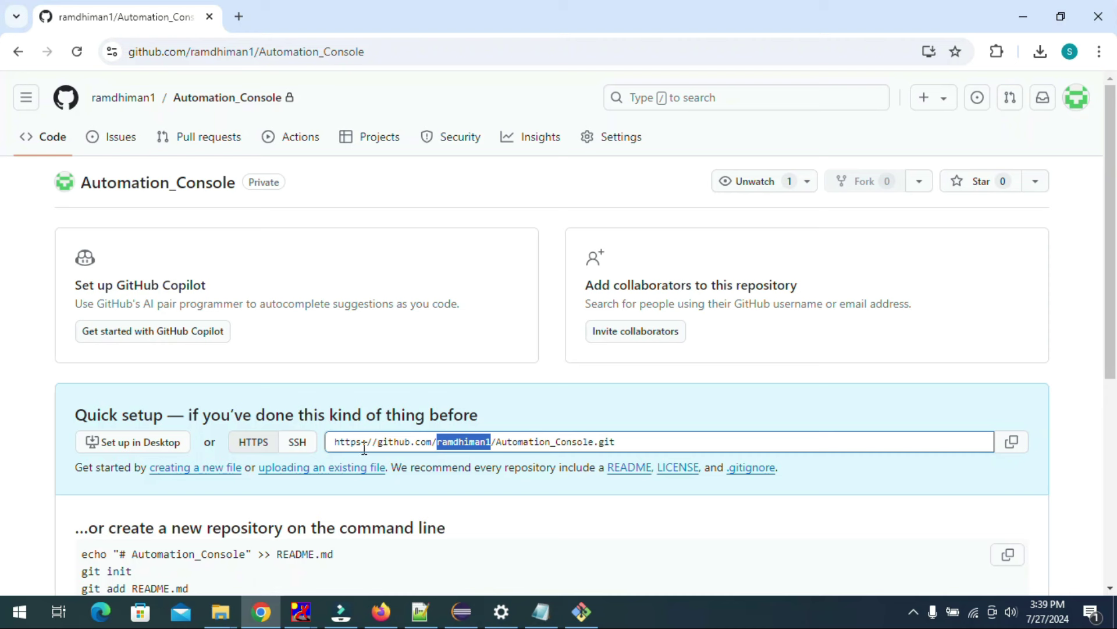
pyautogui.click(333, 443)
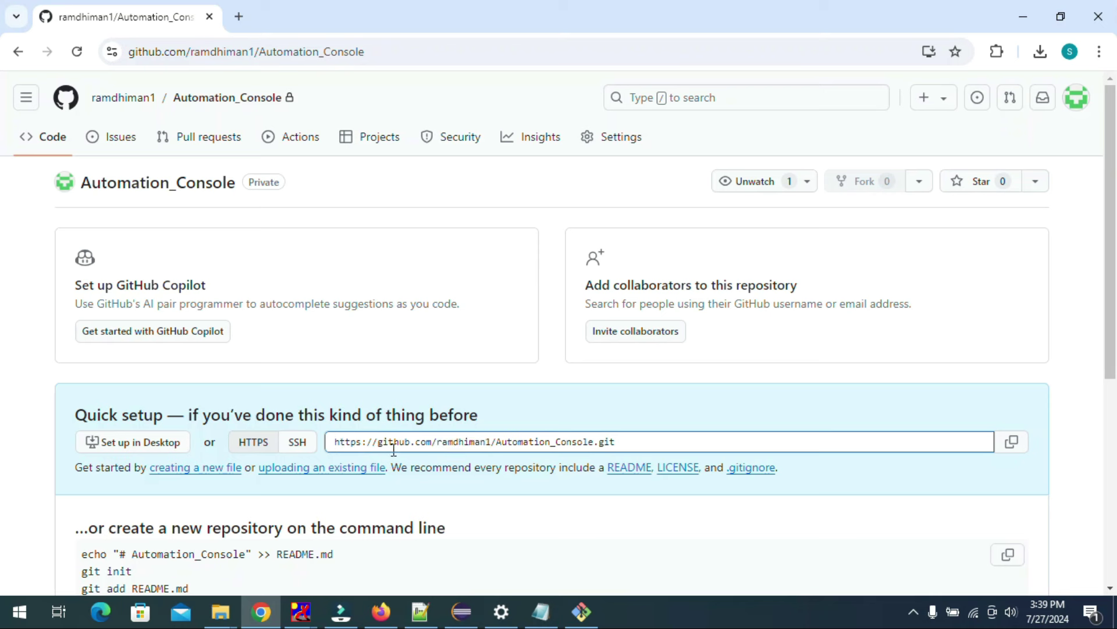
pyautogui.click(1014, 446)
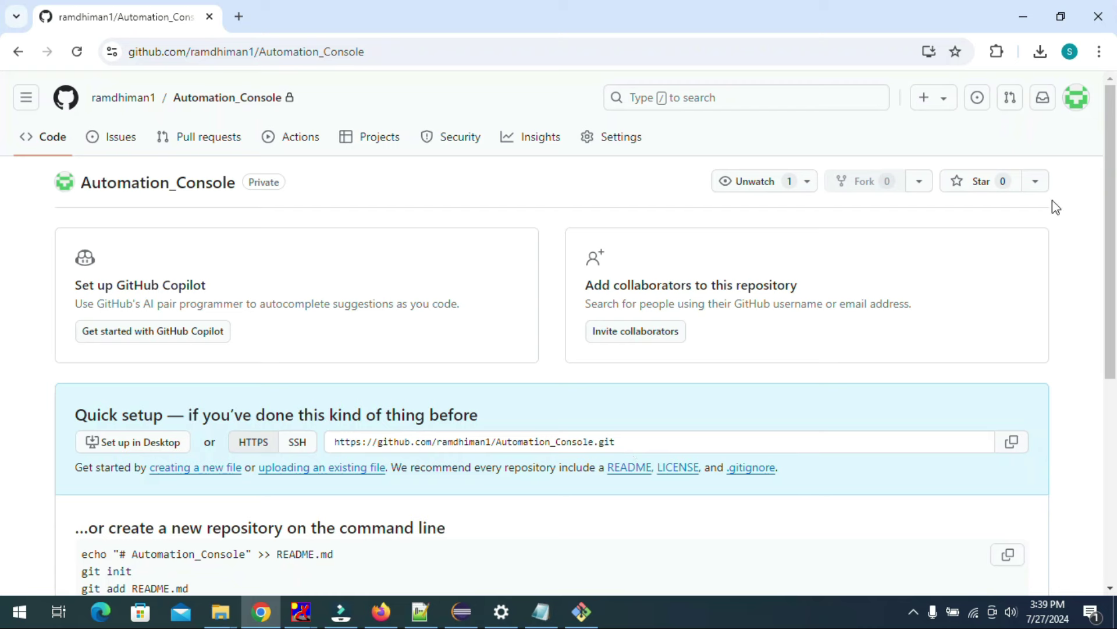
pyautogui.click(1024, 27)
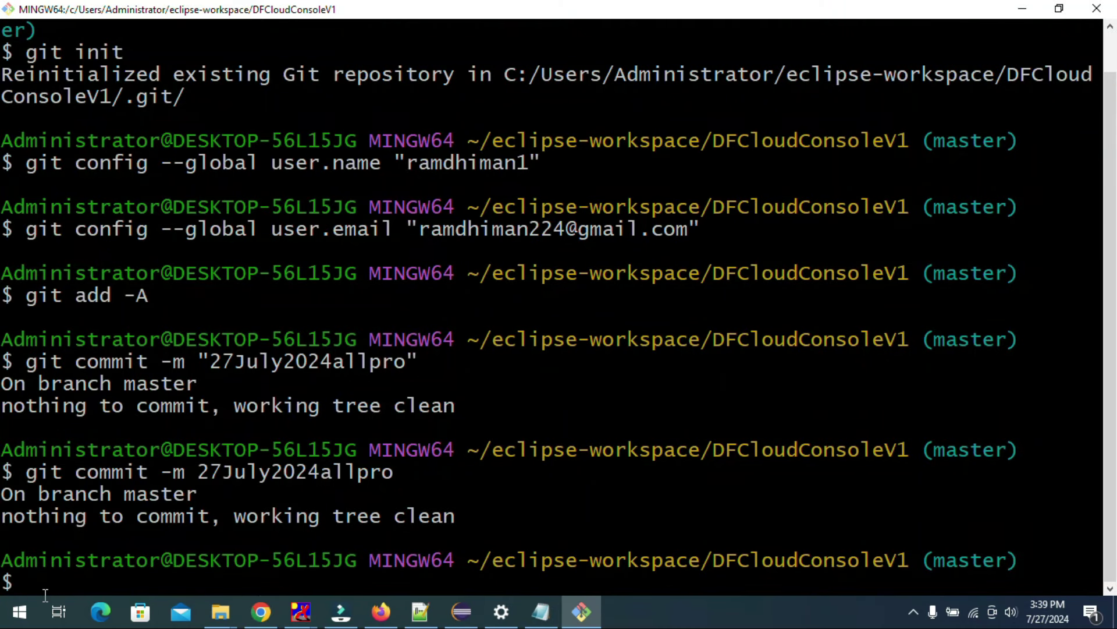
pyautogui.rightClick(24, 582)
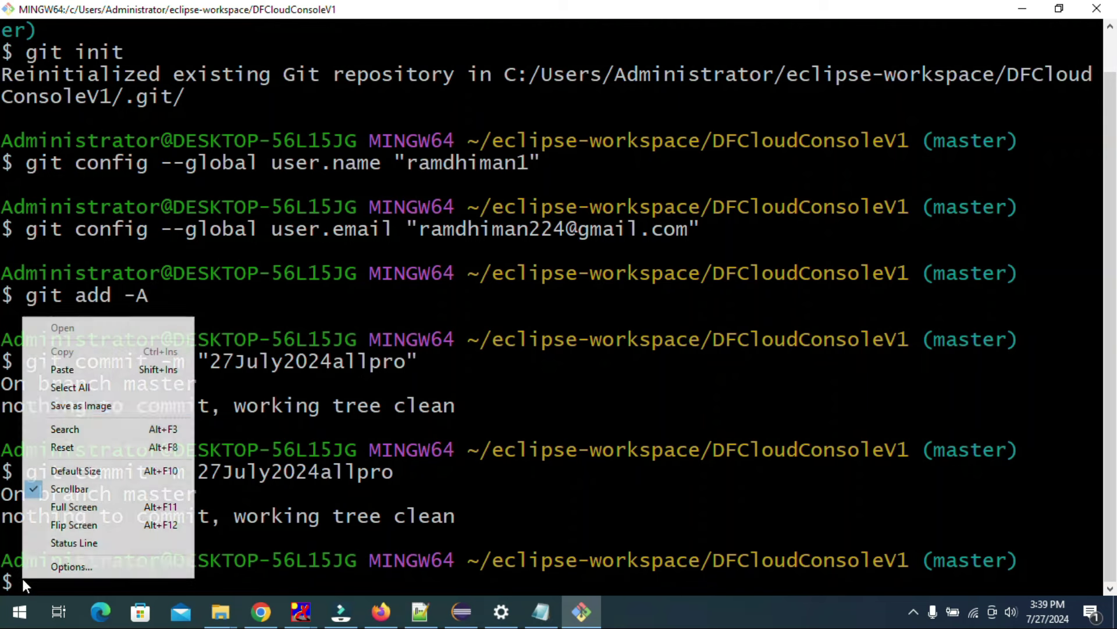
pyautogui.click(66, 370)
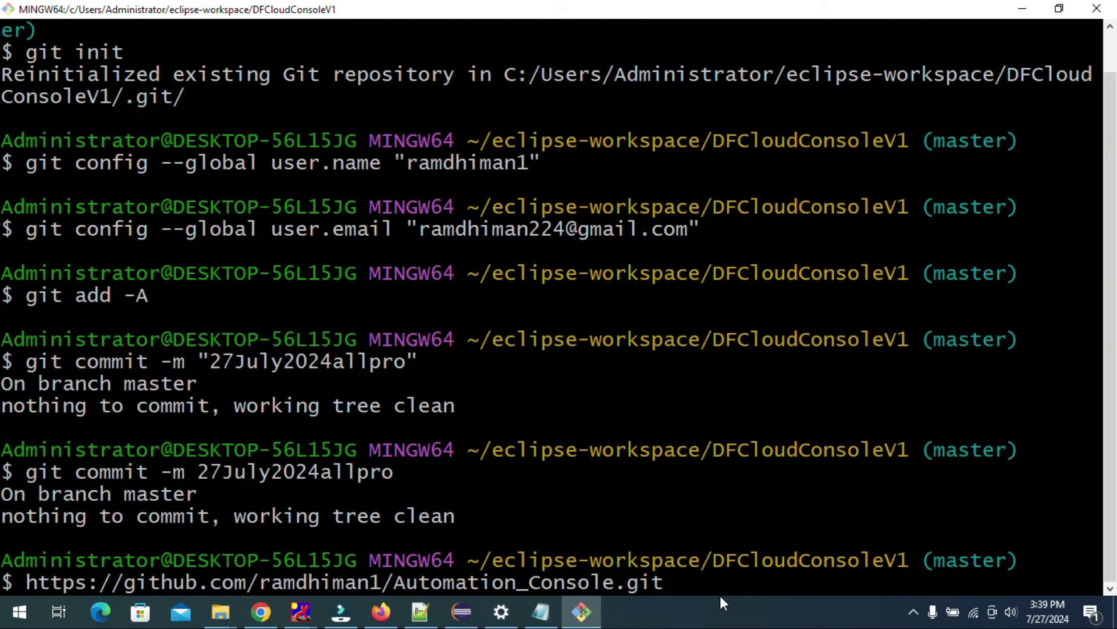
pyautogui.press('Return')
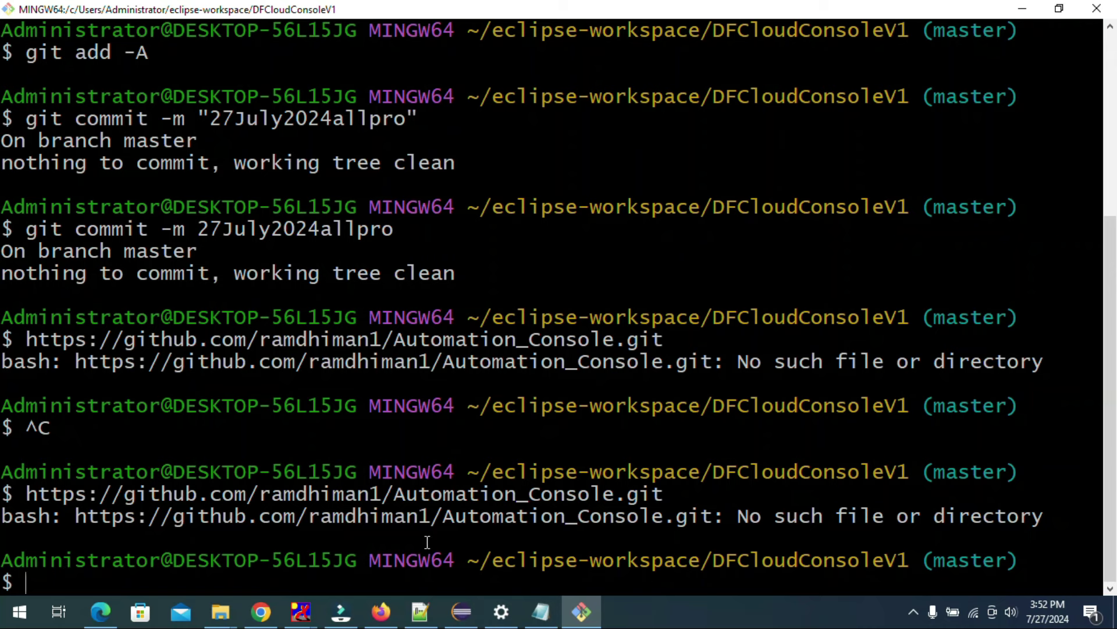
# - Paste 'git remote add origin' plus the Automation_Console GitHub URL into Git Bash and run it
pyautogui.click(540, 611)
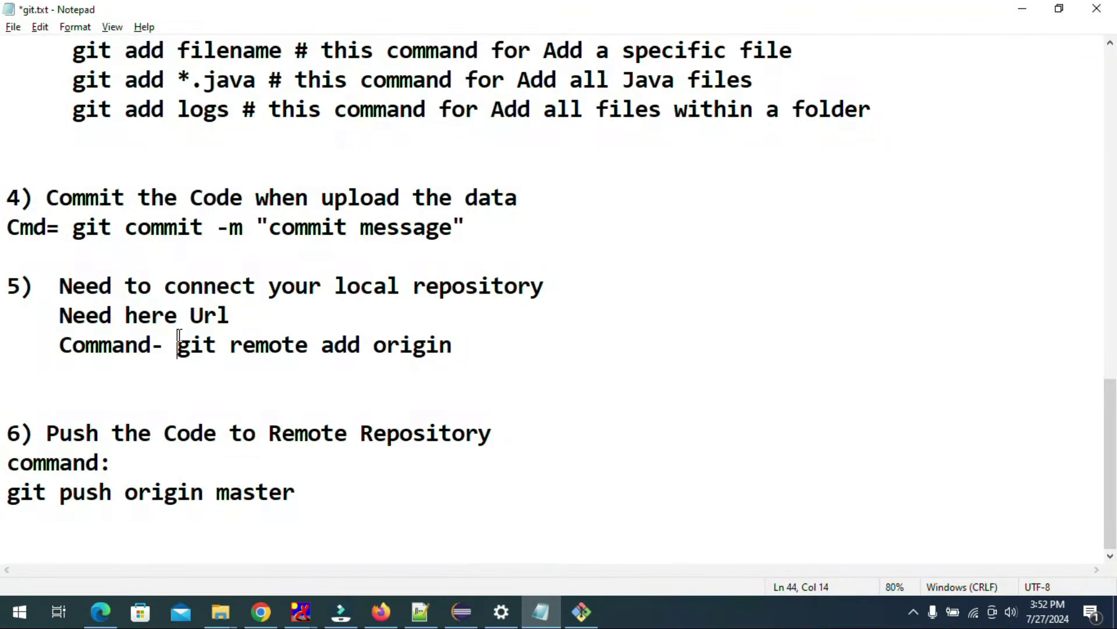
pyautogui.keyDown('shift'); pyautogui.click(453, 343); pyautogui.keyUp('shift')
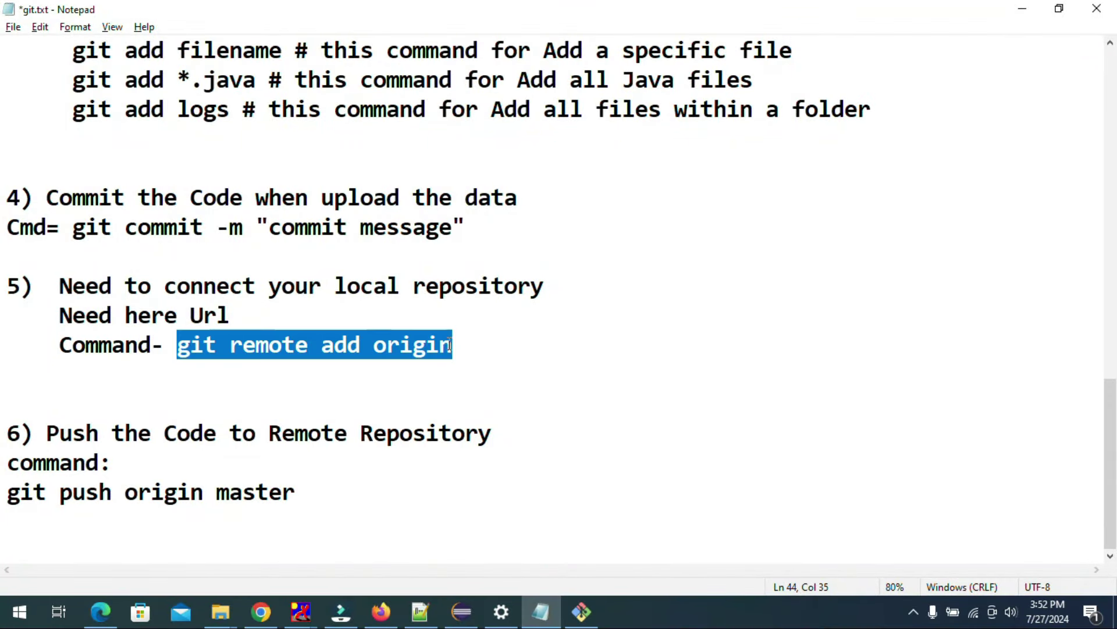
pyautogui.click(1022, 8)
pyautogui.rightClick(47, 578)
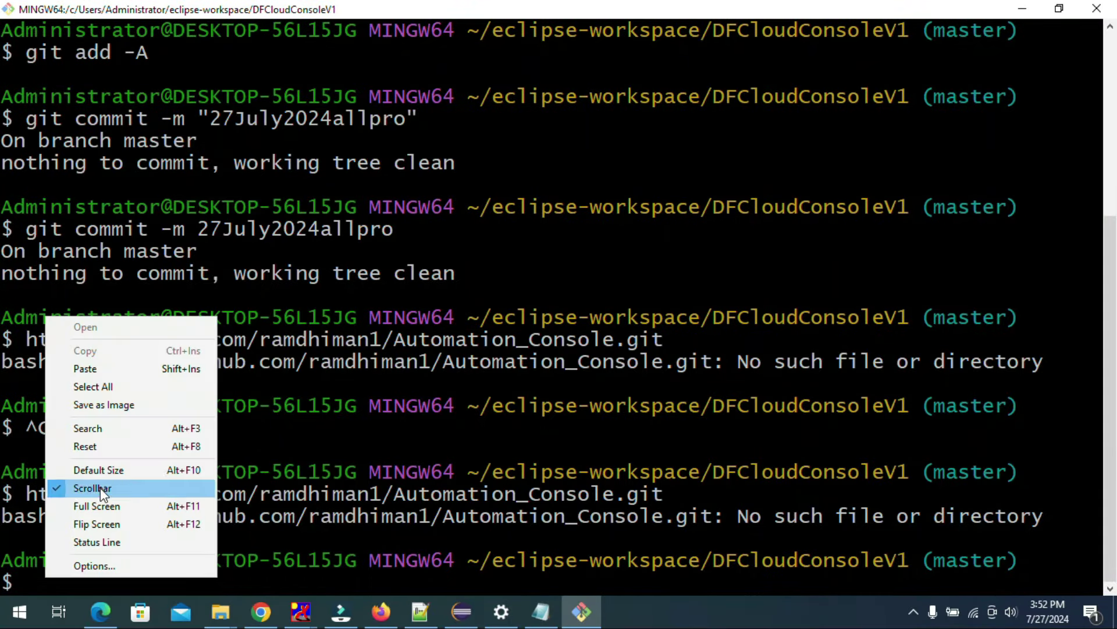
pyautogui.click(94, 367)
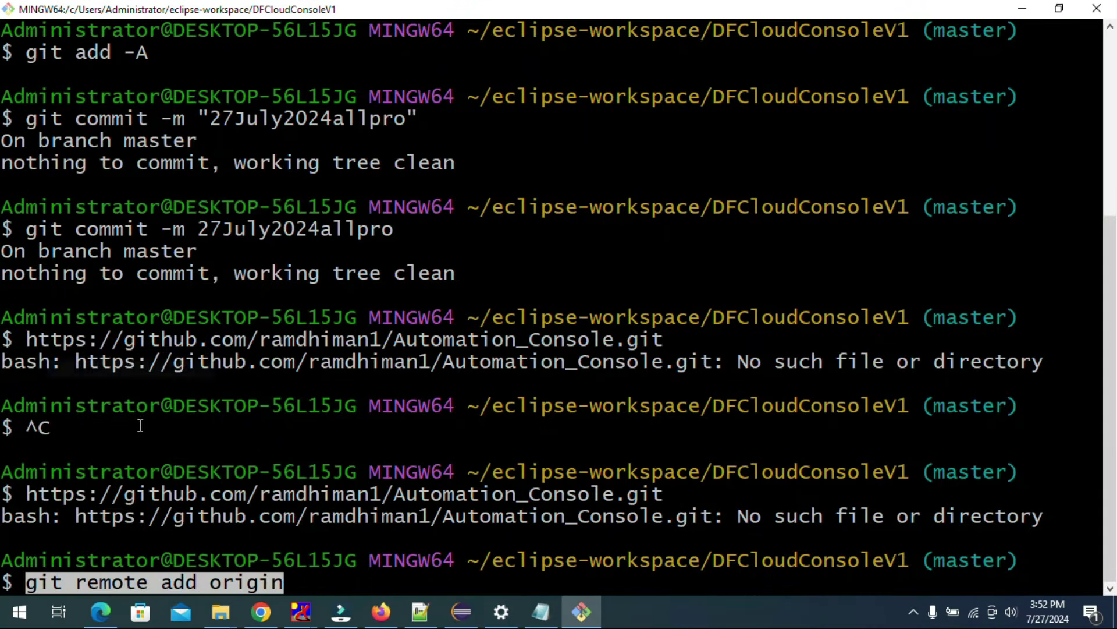
pyautogui.click(309, 585)
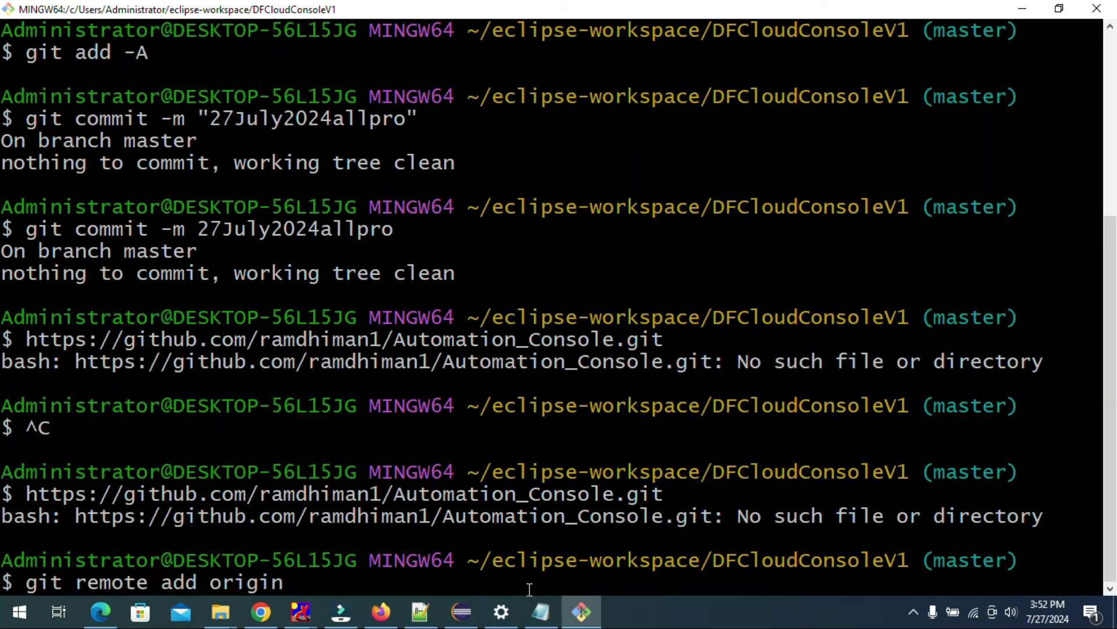
pyautogui.click(260, 611)
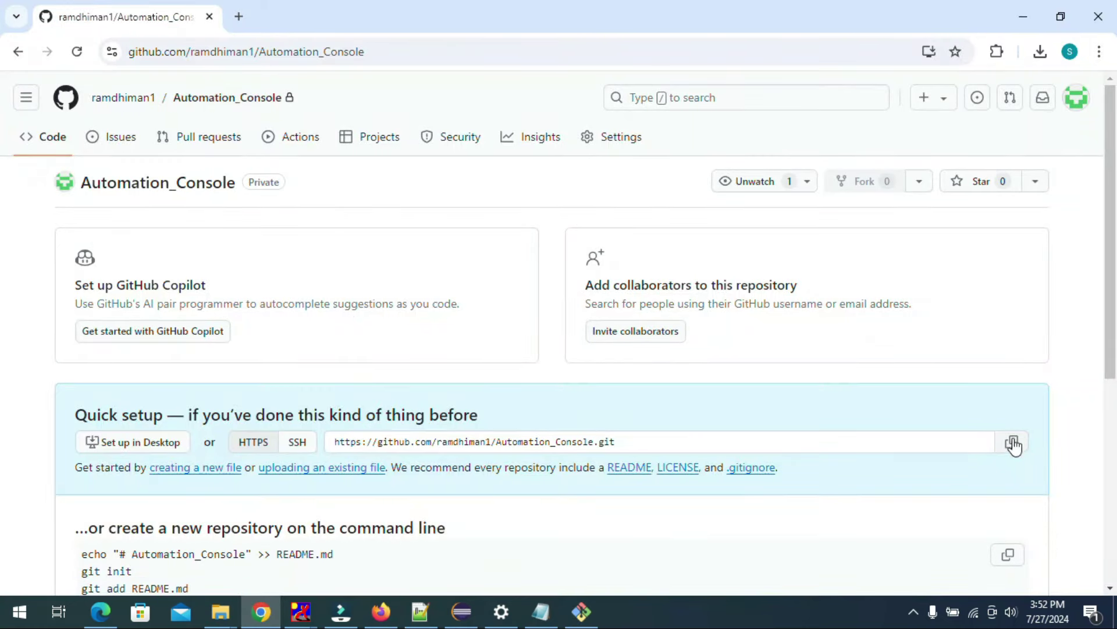
pyautogui.click(1022, 16)
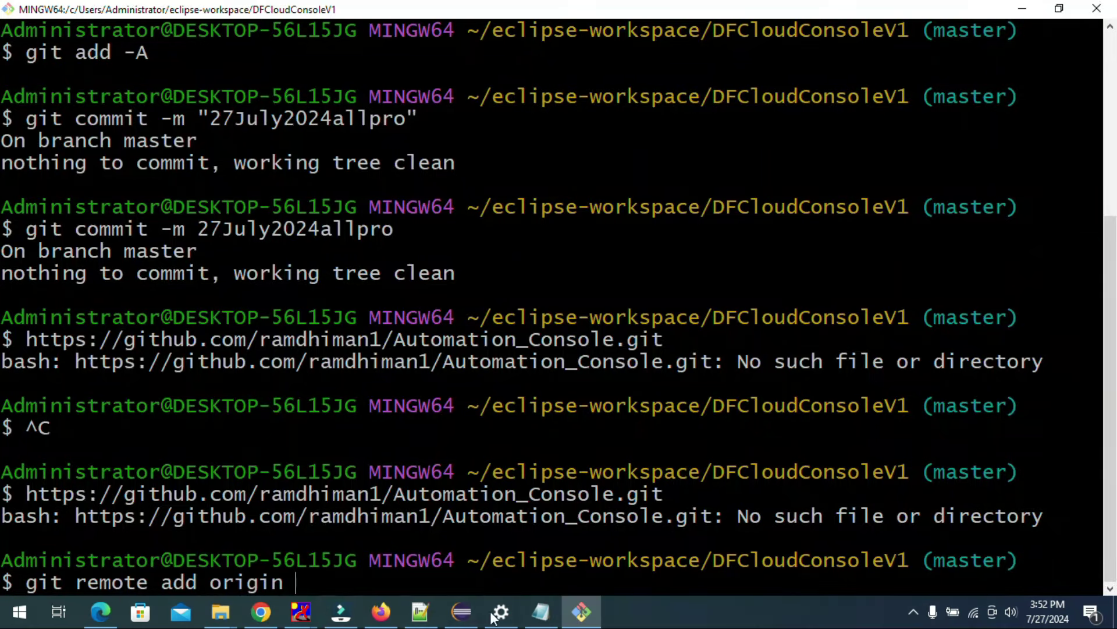
pyautogui.rightClick(304, 581)
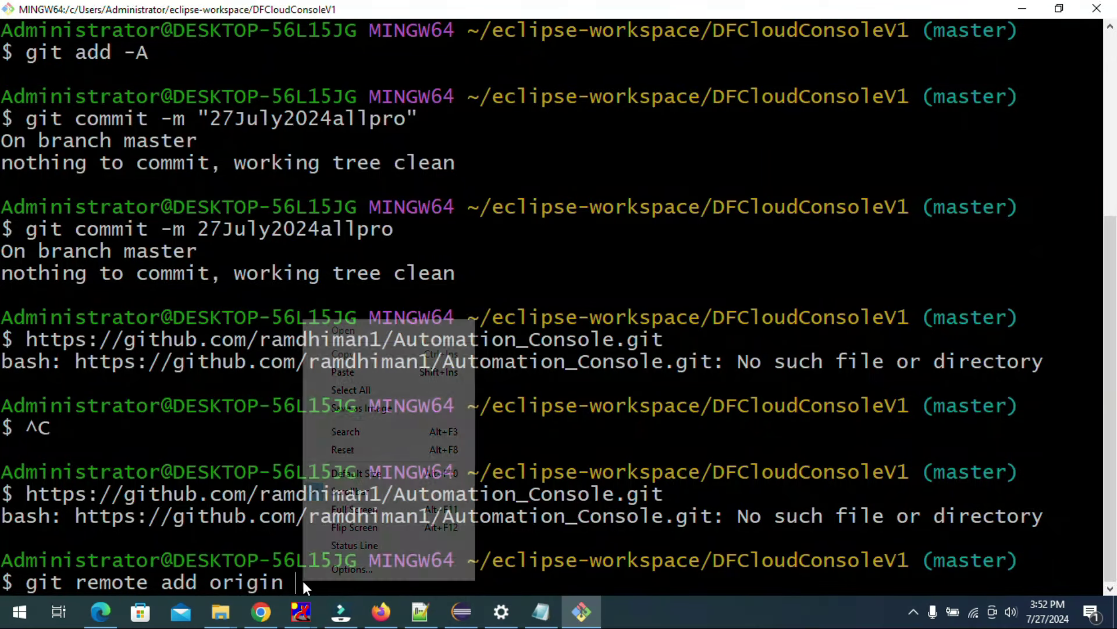
pyautogui.click(343, 372)
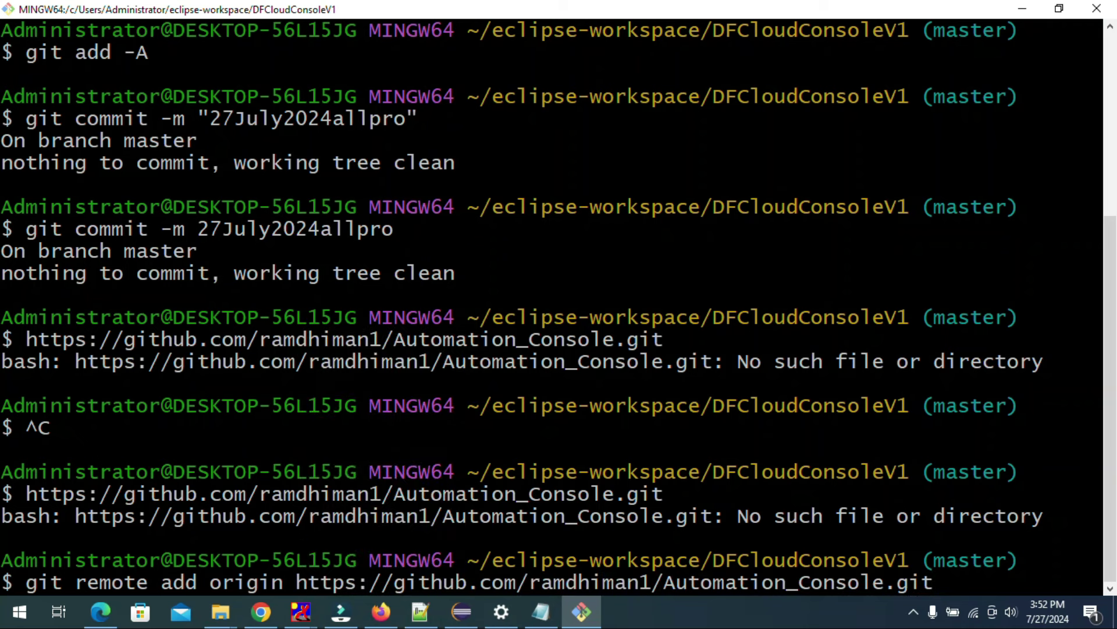
pyautogui.press('Return')
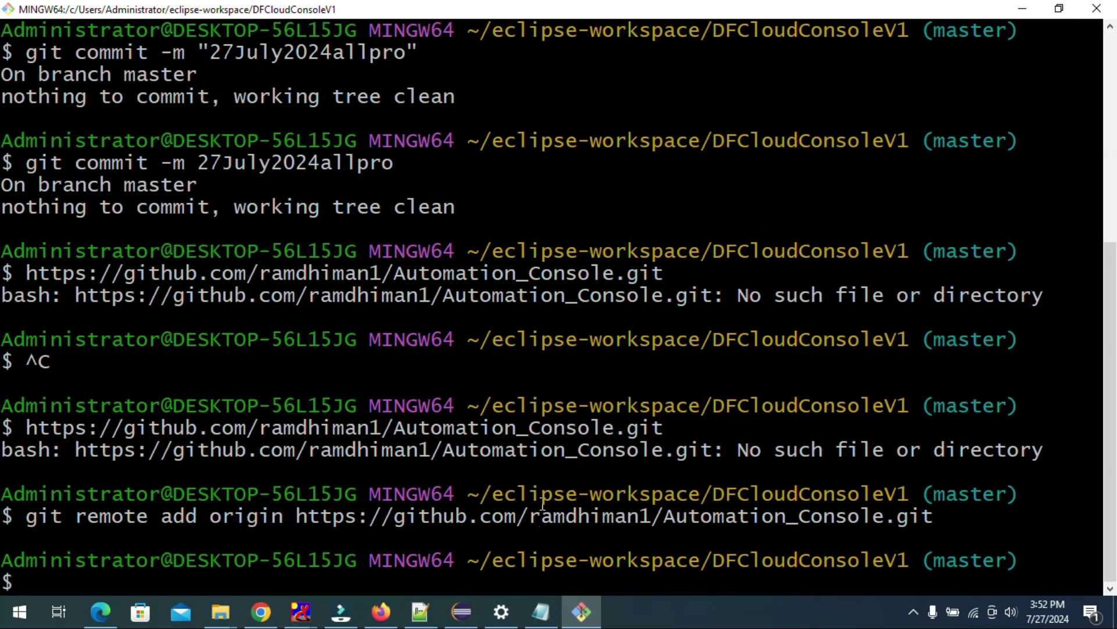
# - Copy 'git push origin master' from the notes into Git Bash and run it
pyautogui.click(544, 610)
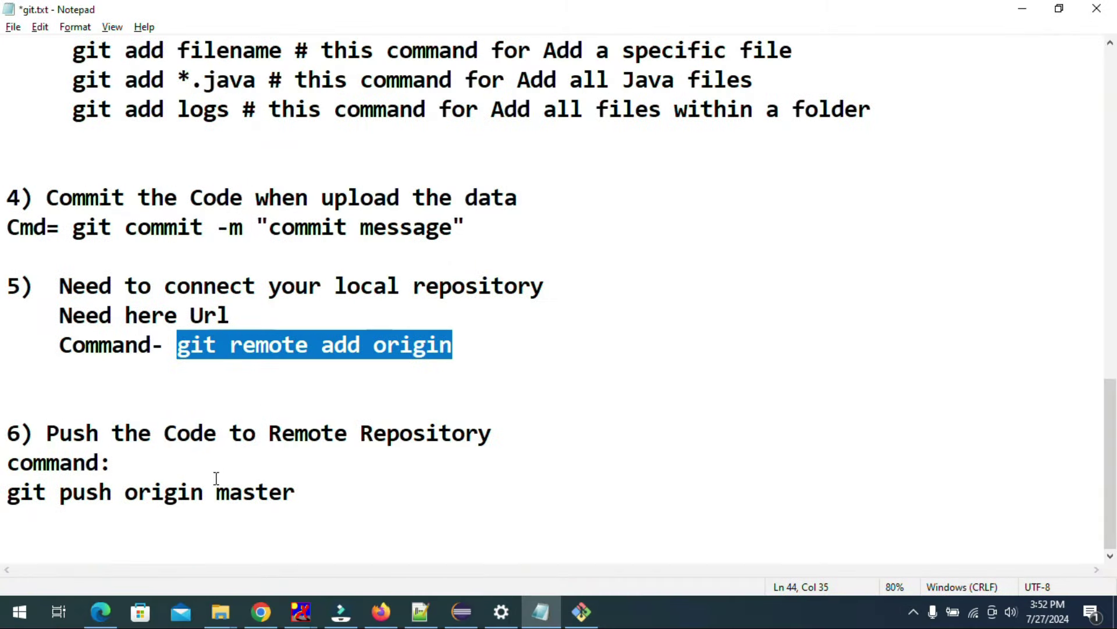
pyautogui.click(8, 494)
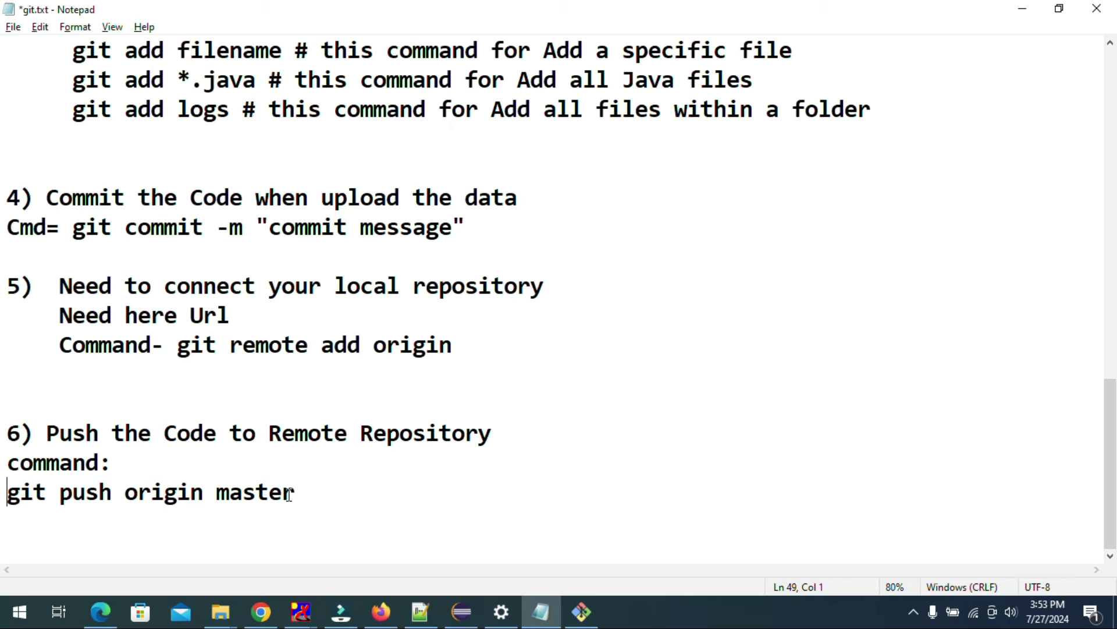
pyautogui.keyDown('shift'); pyautogui.click(293, 495); pyautogui.keyUp('shift')
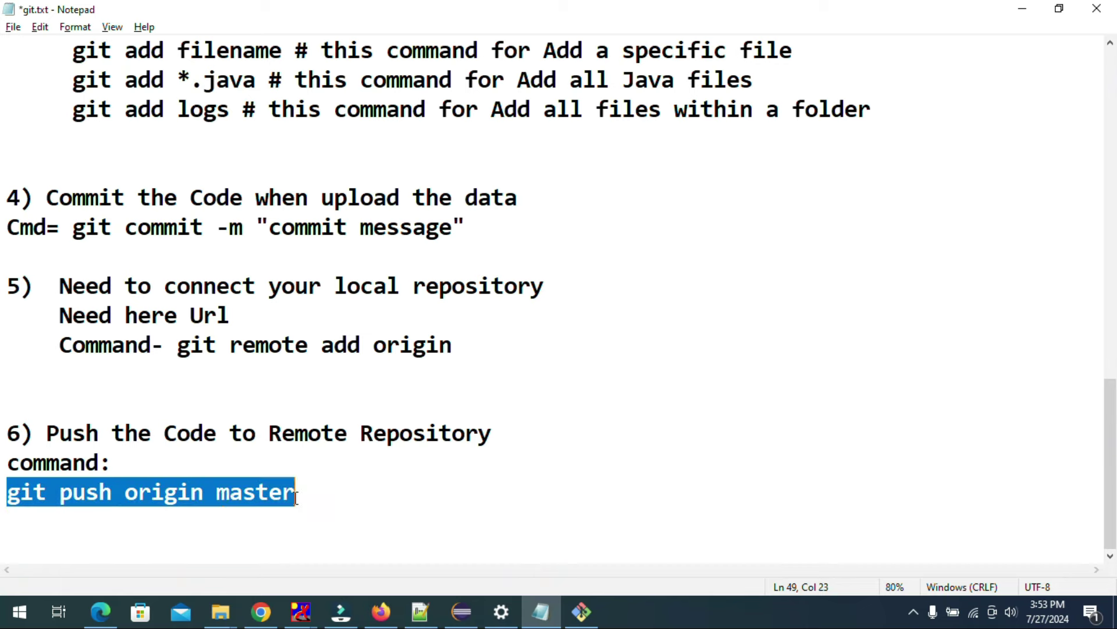
pyautogui.rightClick(226, 497)
pyautogui.click(300, 304)
pyautogui.click(1021, 9)
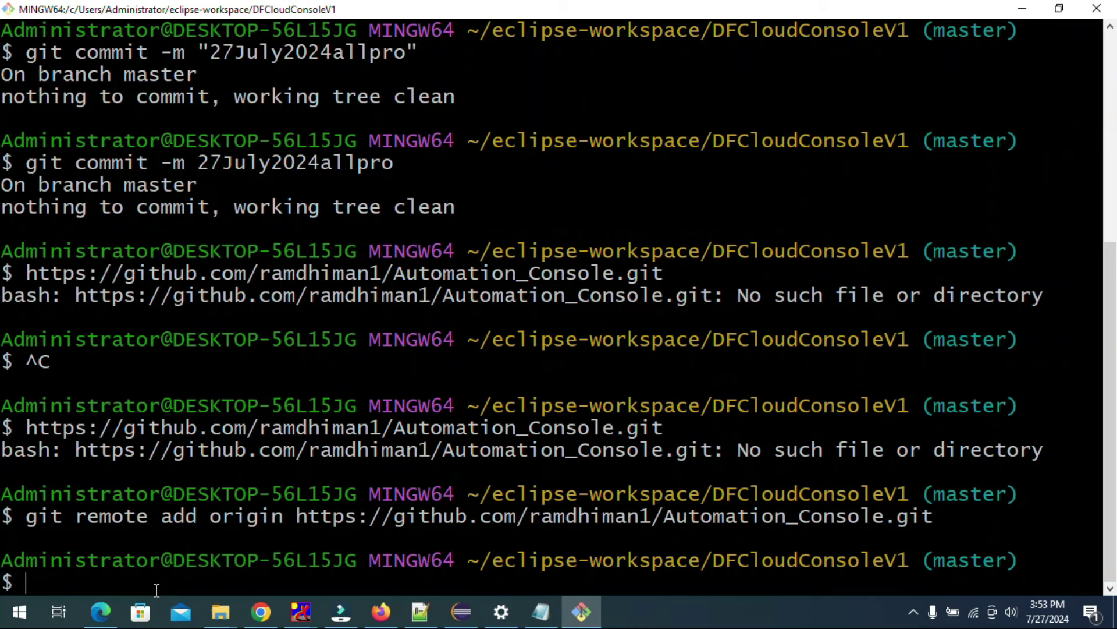
pyautogui.rightClick(46, 577)
pyautogui.click(86, 368)
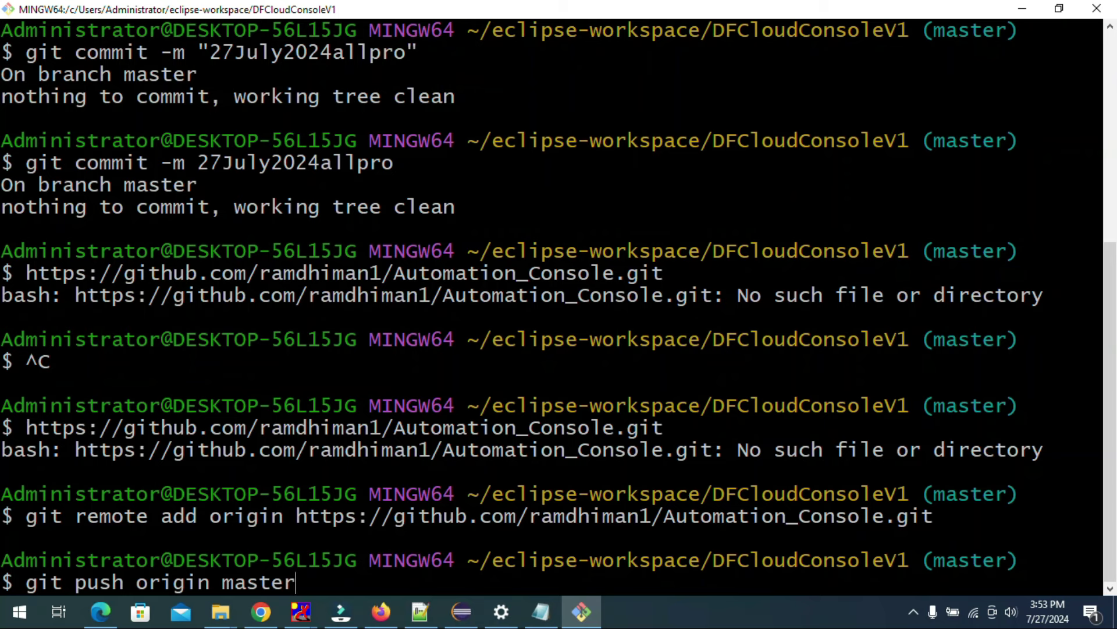
pyautogui.press('Return')
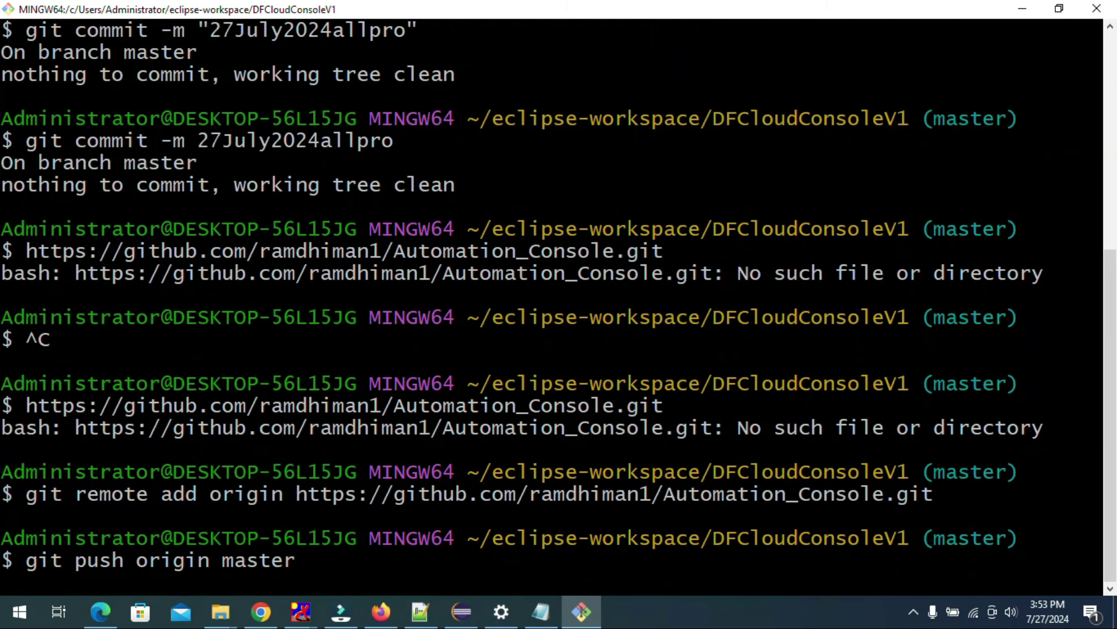
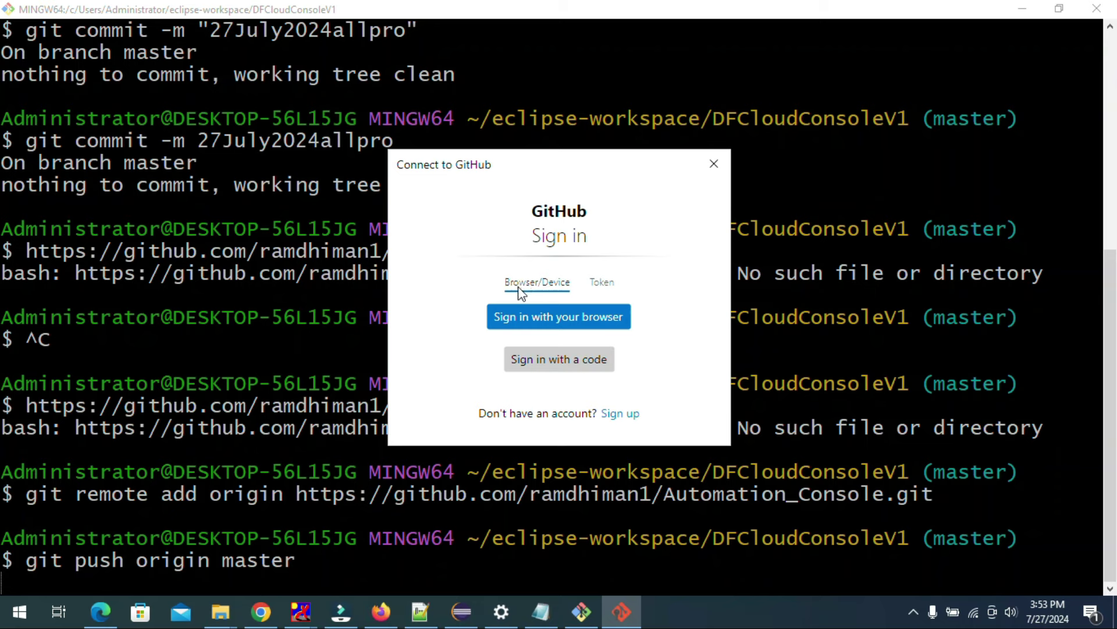
# - Choose 'Sign in with your browser' in the Connect to GitHub dialog
pyautogui.click(565, 319)
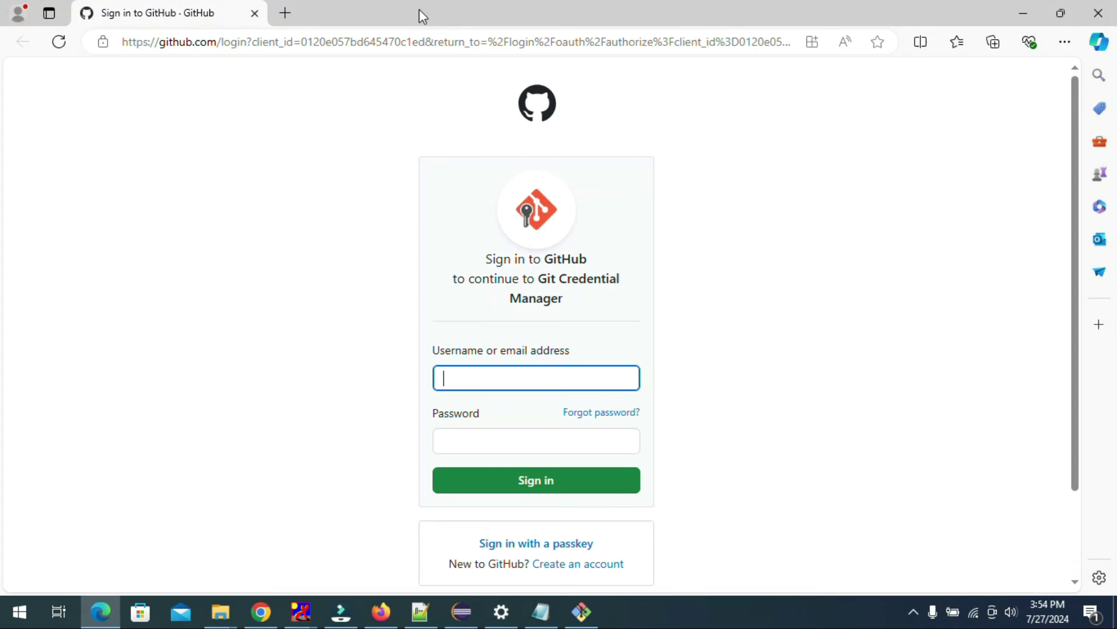
# - Sign in to GitHub with the account e-mail and password, fixing a typo in the e-mail
pyautogui.click(497, 375)
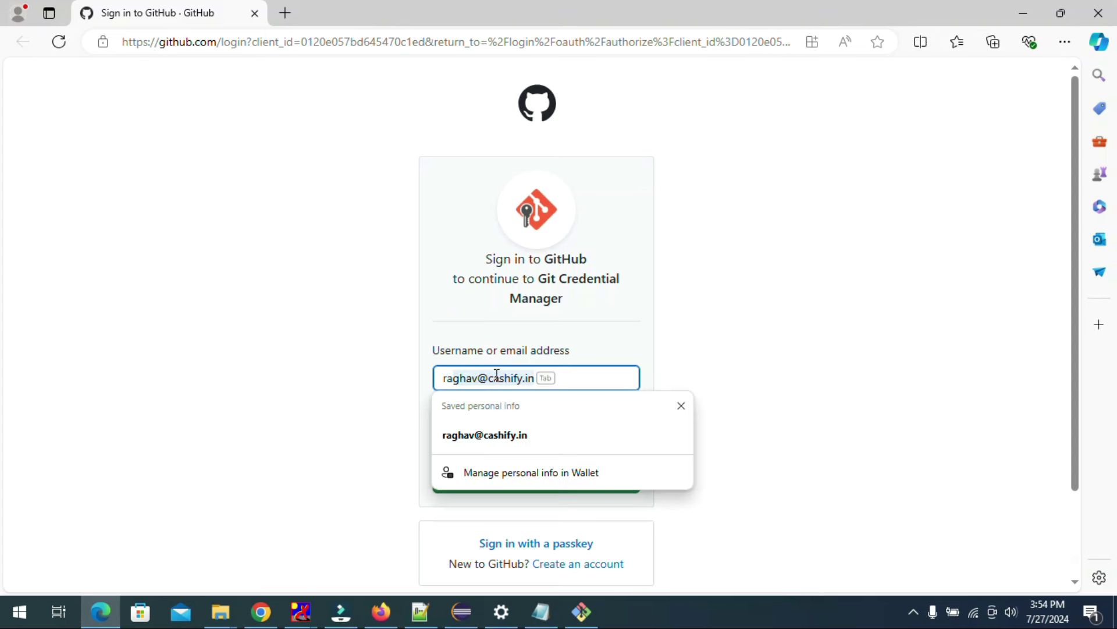
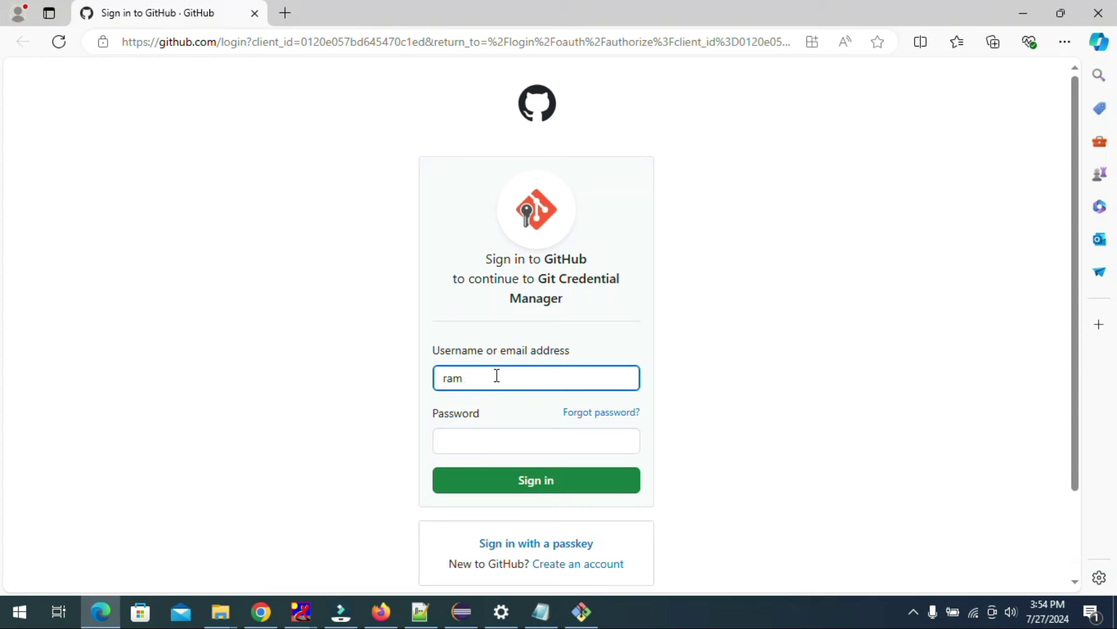
pyautogui.press('Tab')
pyautogui.press('Return')
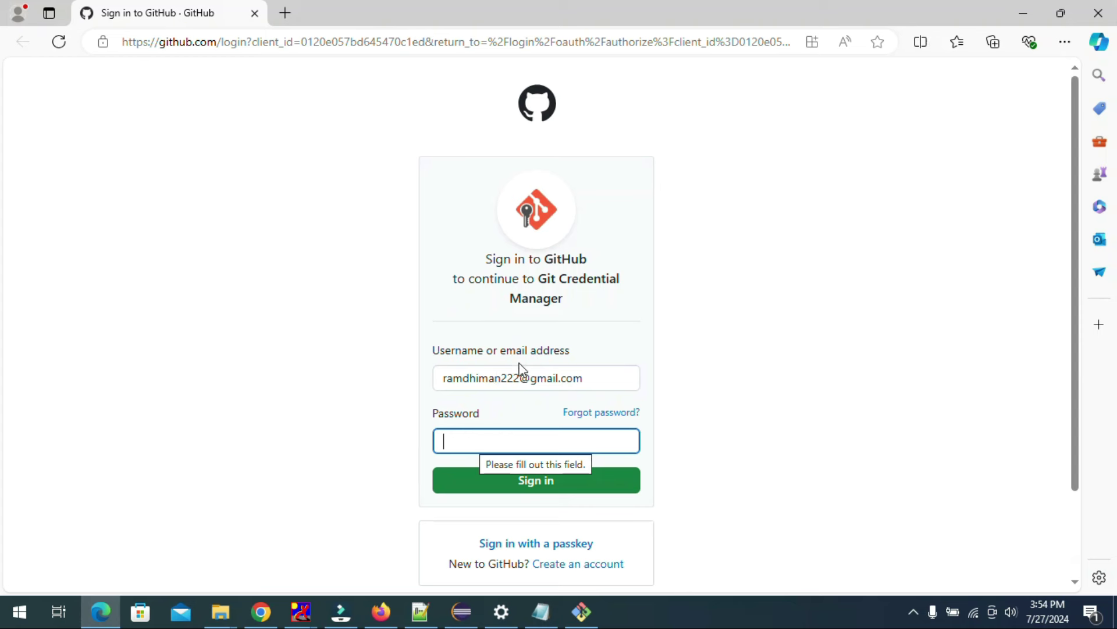
pyautogui.click(520, 379)
pyautogui.press('BackSpace')
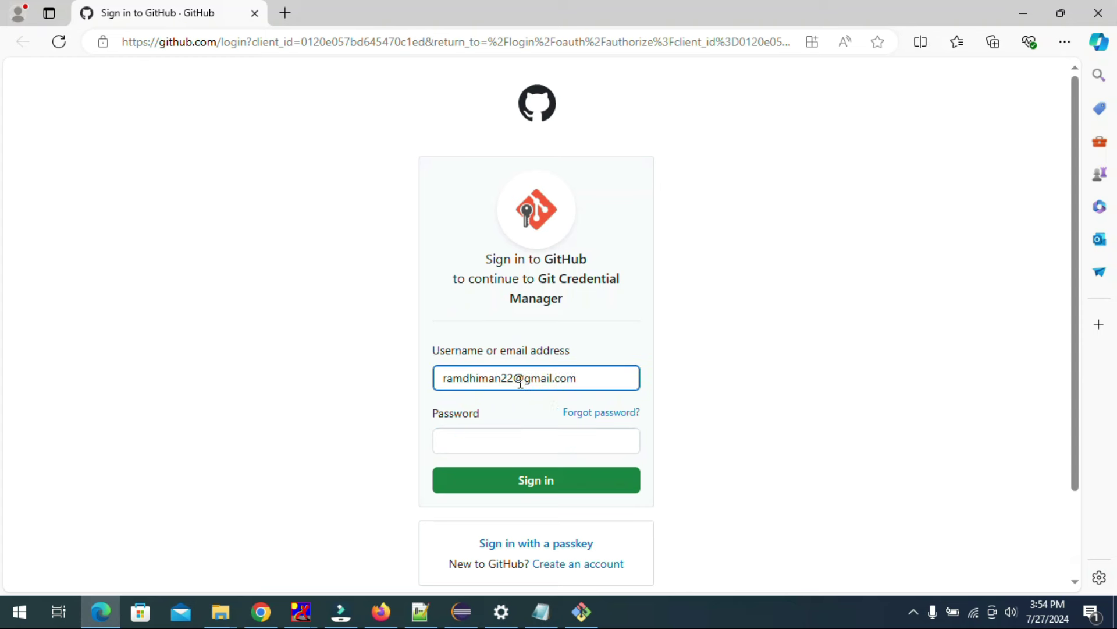
pyautogui.write('4')
pyautogui.click(506, 443)
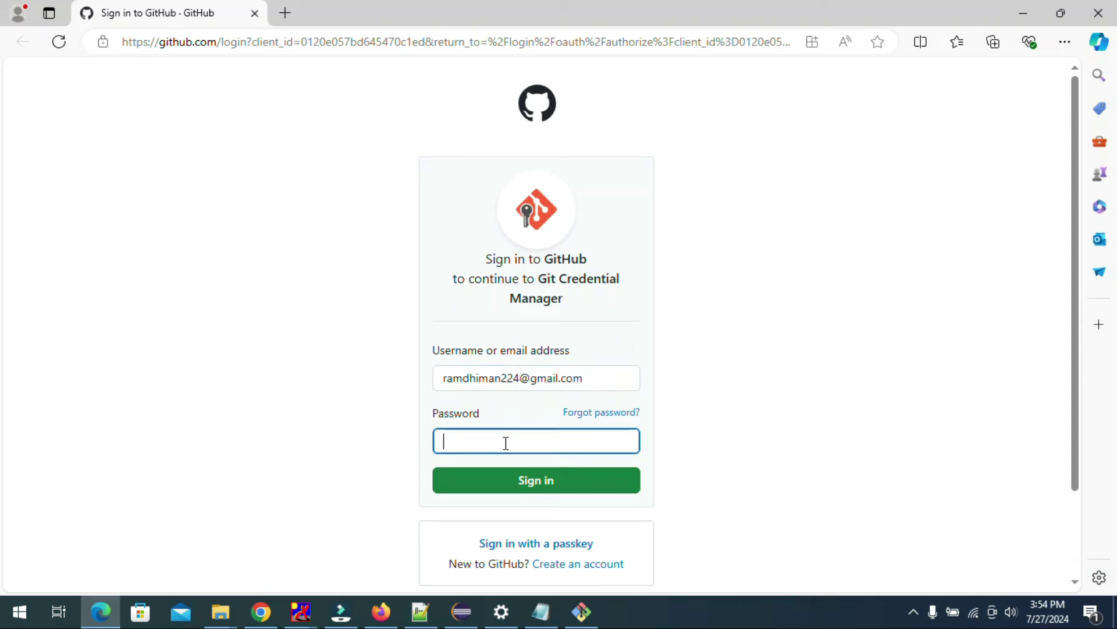
pyautogui.write('•')
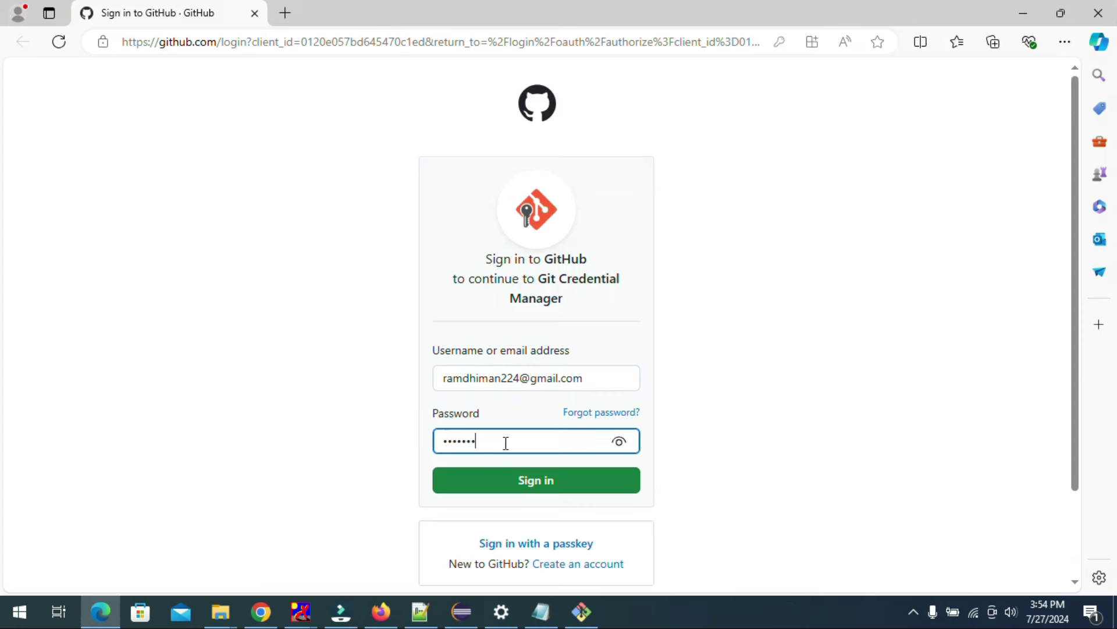
pyautogui.click(551, 482)
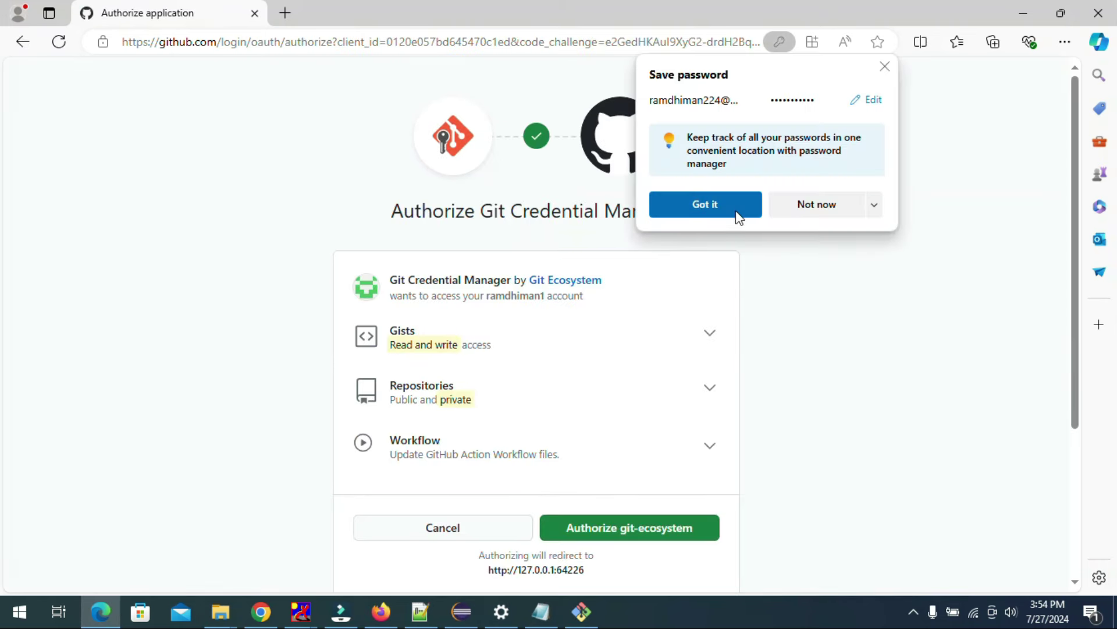
# - Decline saving the password, authorize git-ecosystem, and return to the Automation_Console repository page
pyautogui.click(813, 206)
pyautogui.scroll(-1, 623, 375)
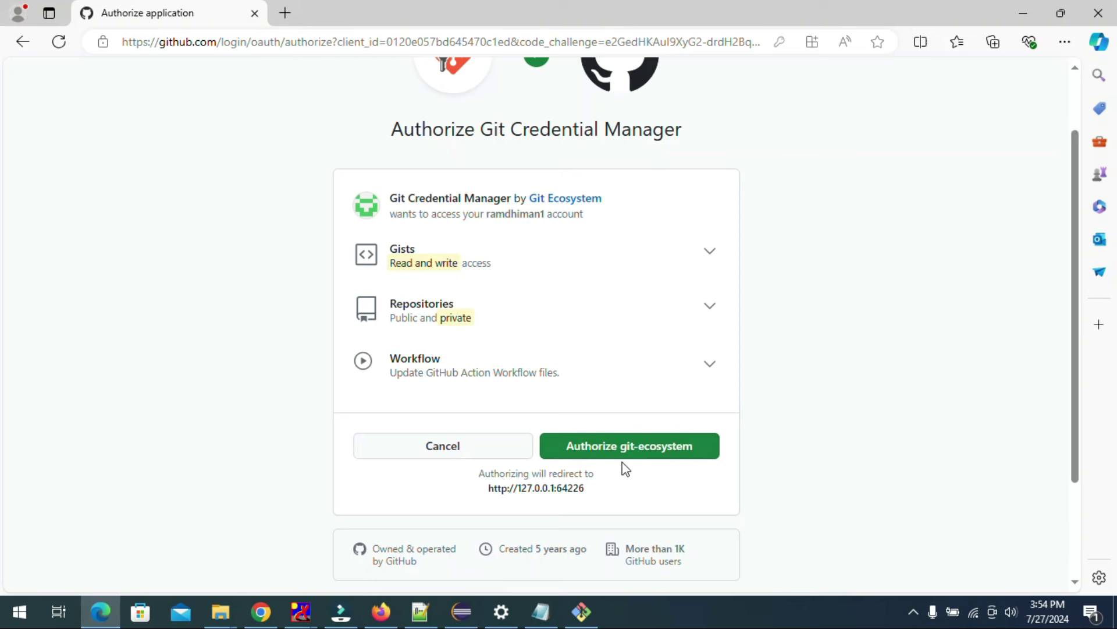
pyautogui.click(610, 449)
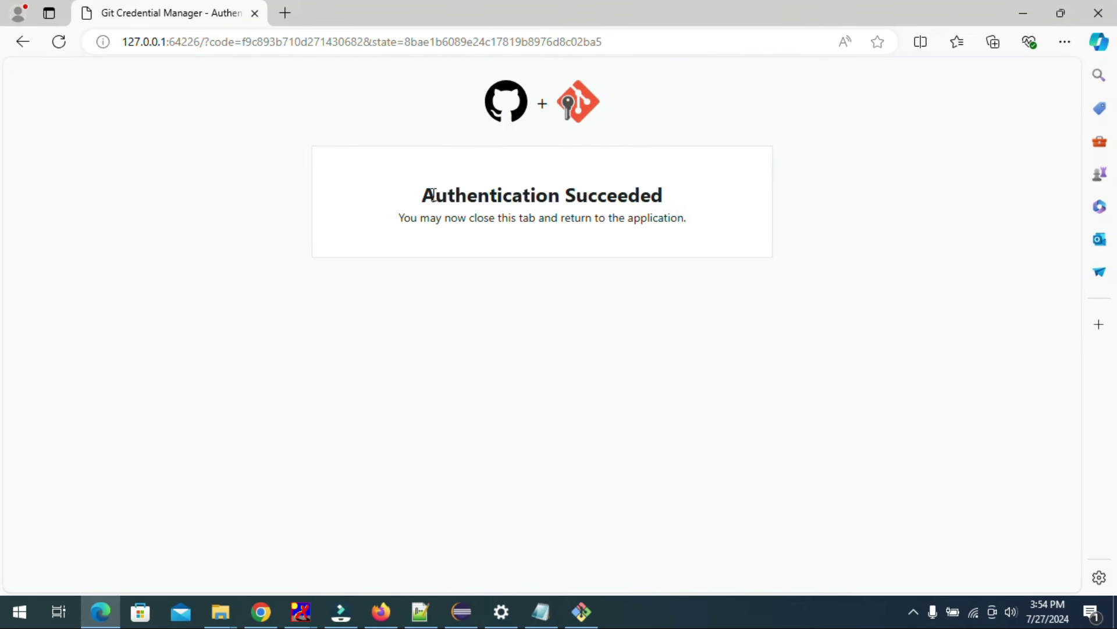
pyautogui.moveTo(421, 197); pyautogui.dragTo(477, 198)
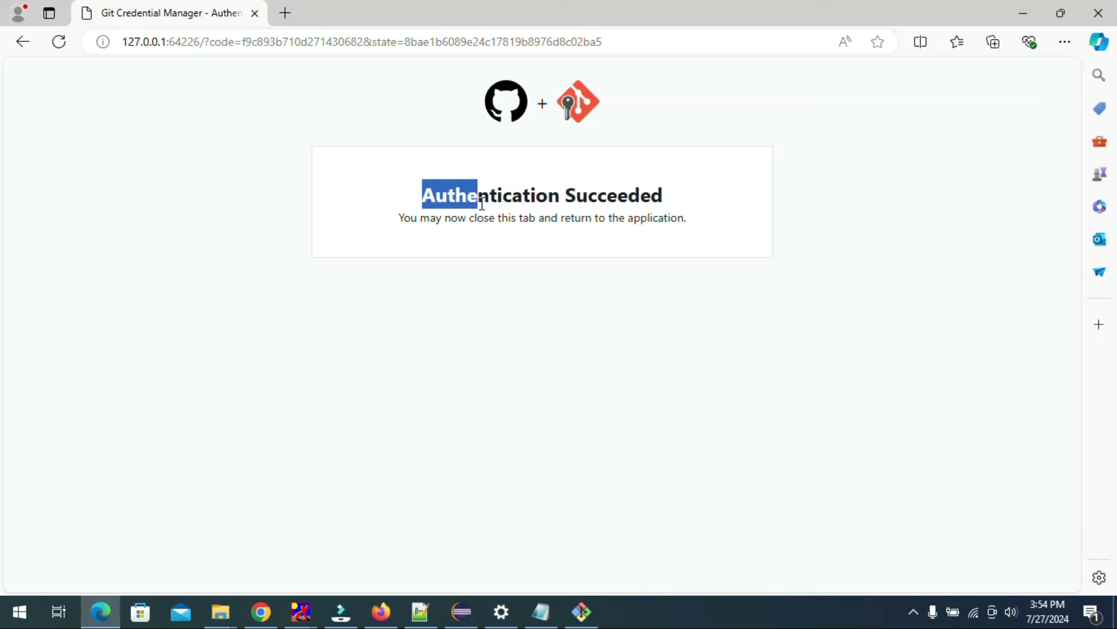
pyautogui.click(657, 238)
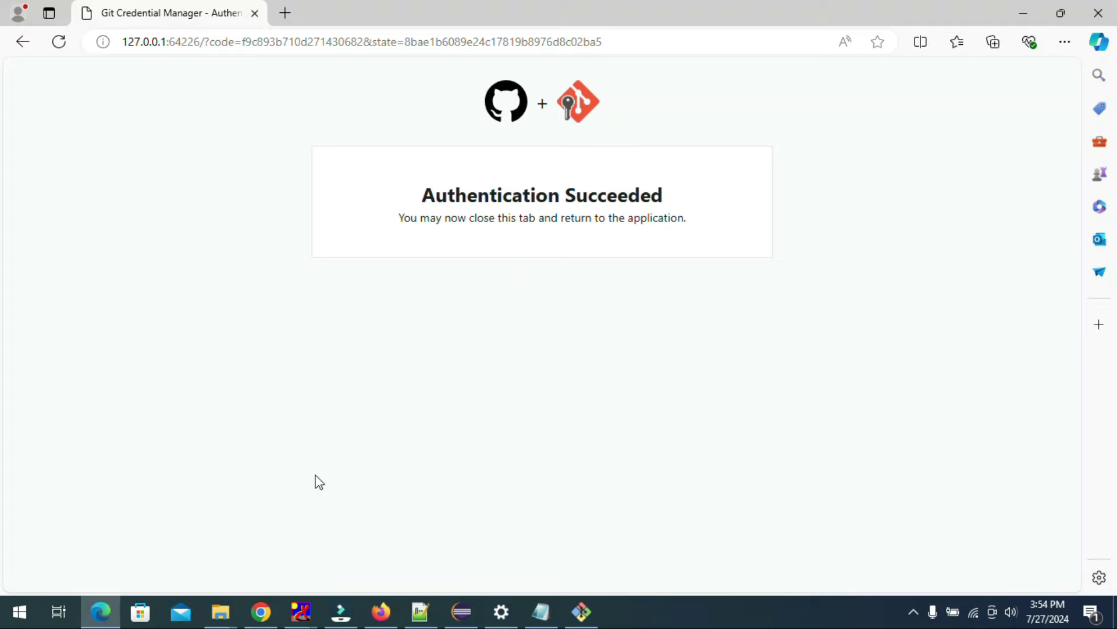
pyautogui.click(256, 617)
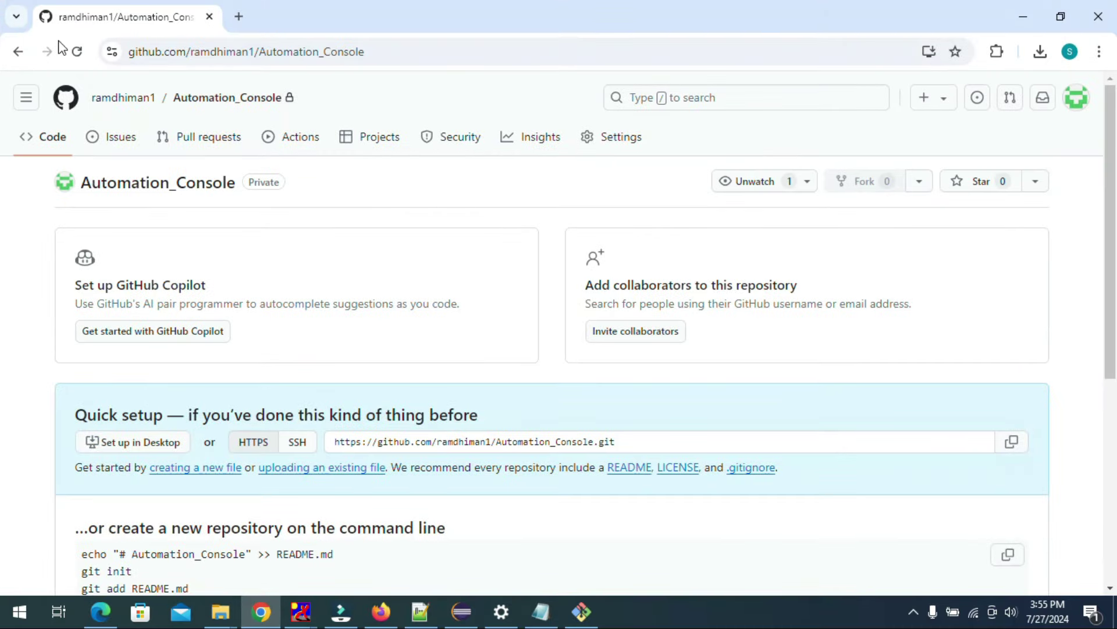
# - Reload Automation_Console to confirm the pushed files, browsing the target and src/test folders
pyautogui.click(77, 51)
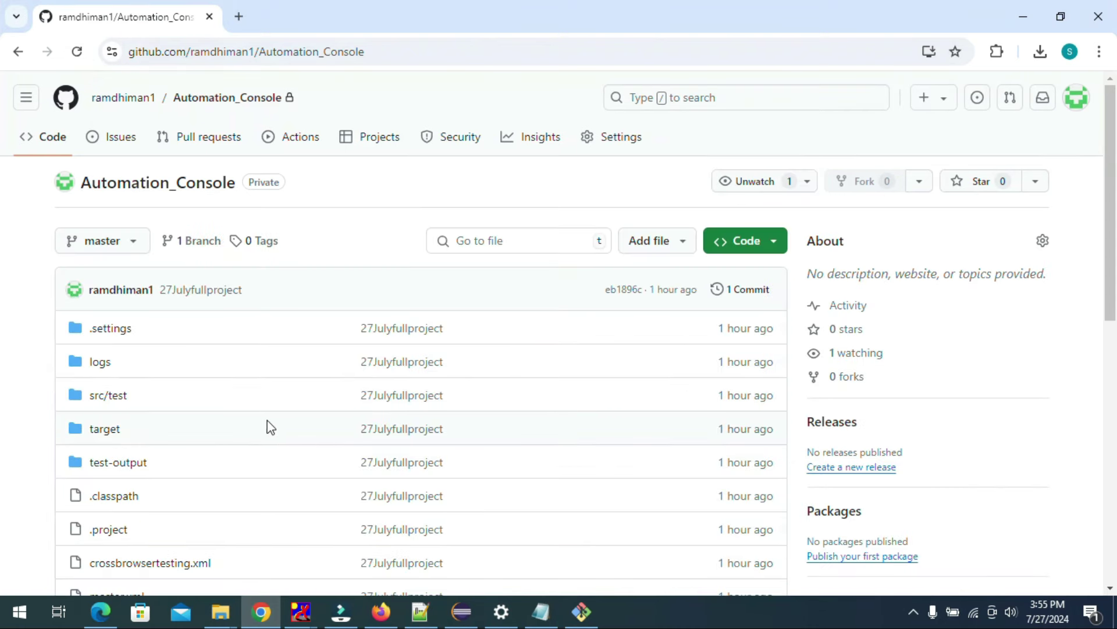
pyautogui.scroll(-3, 117, 338)
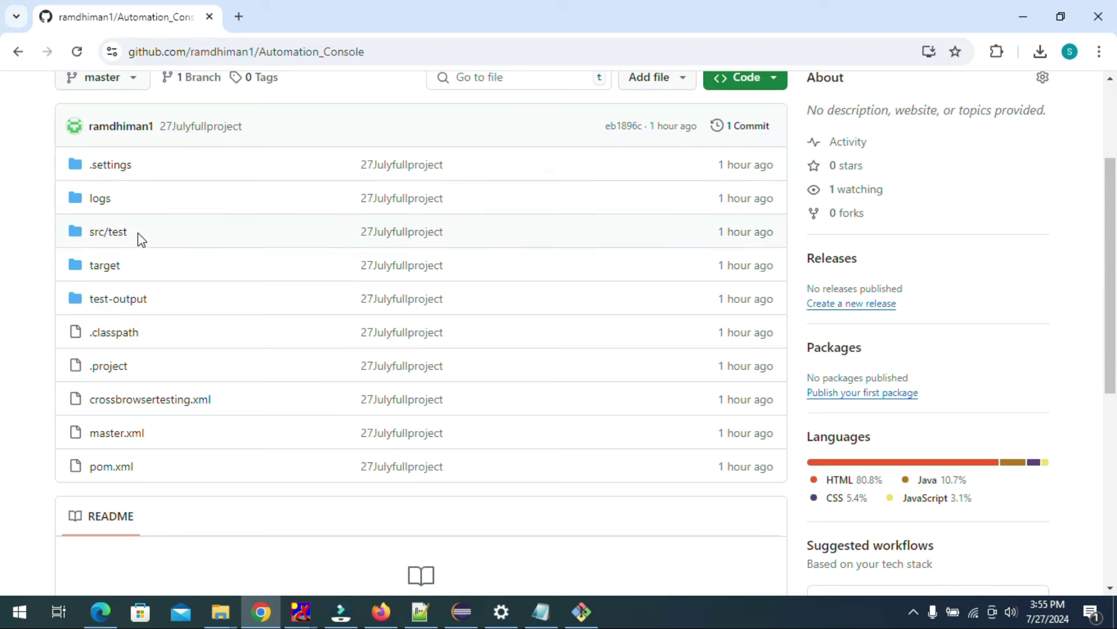
pyautogui.click(108, 264)
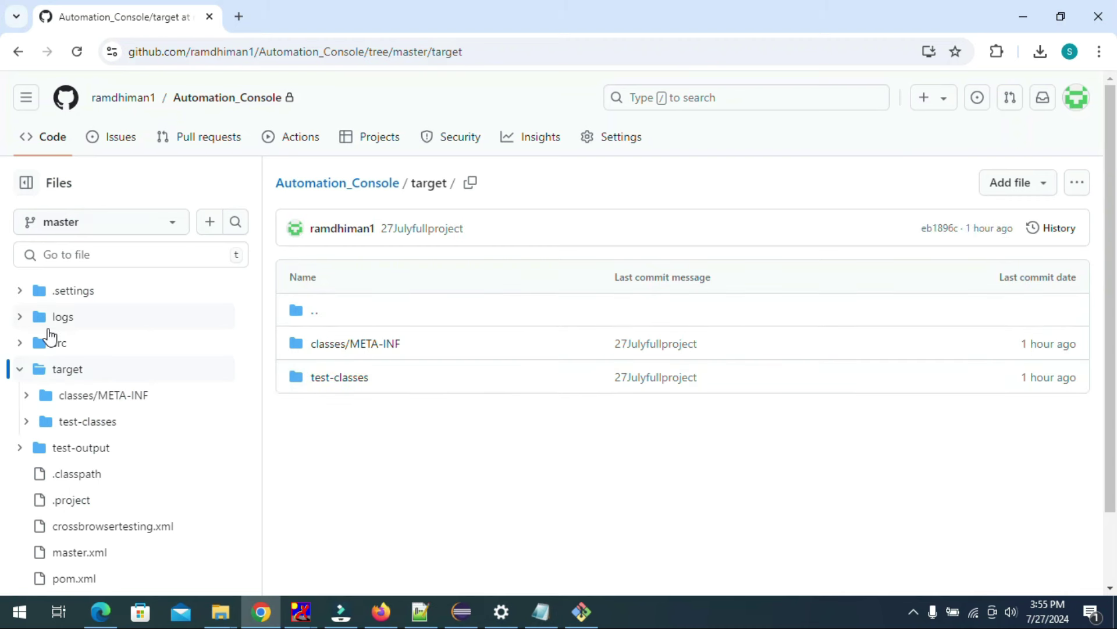
pyautogui.click(19, 343)
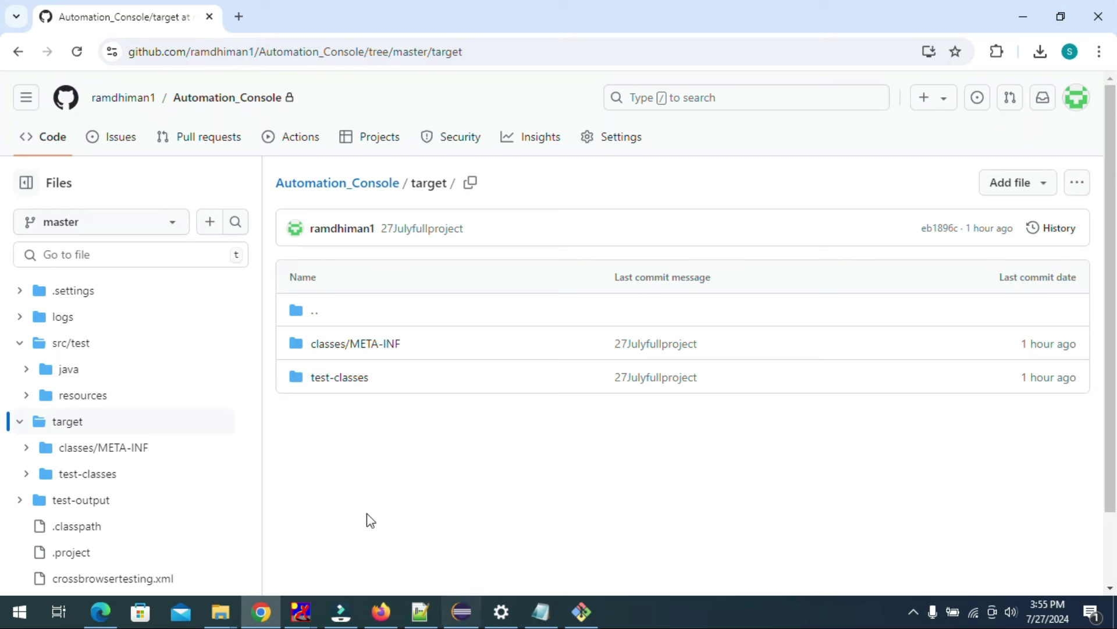
pyautogui.click(20, 344)
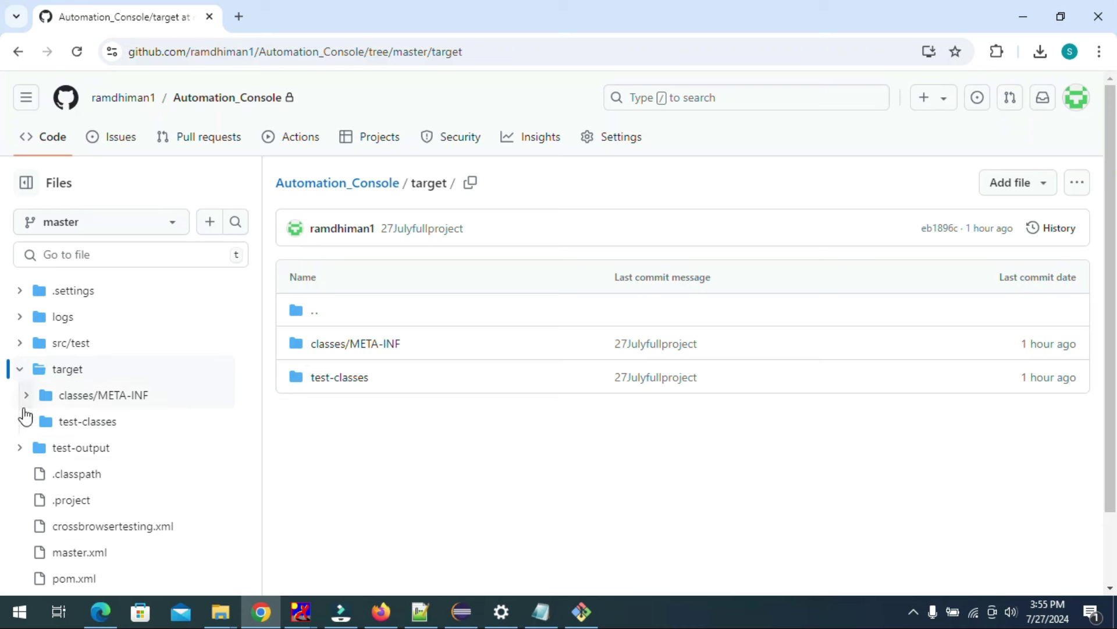
pyautogui.click(20, 370)
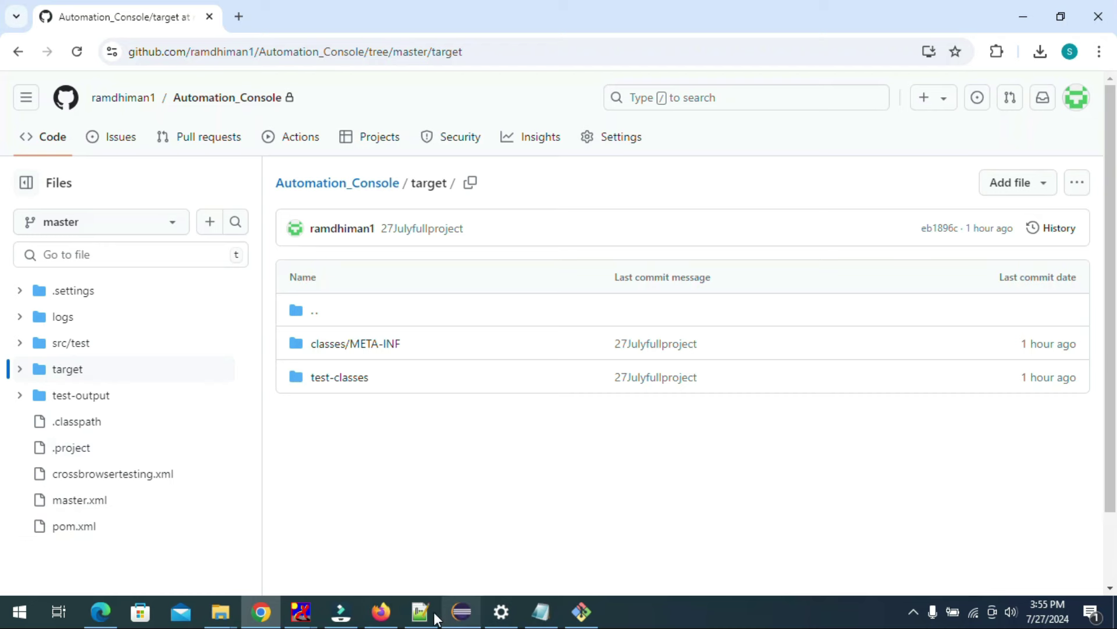
pyautogui.click(462, 611)
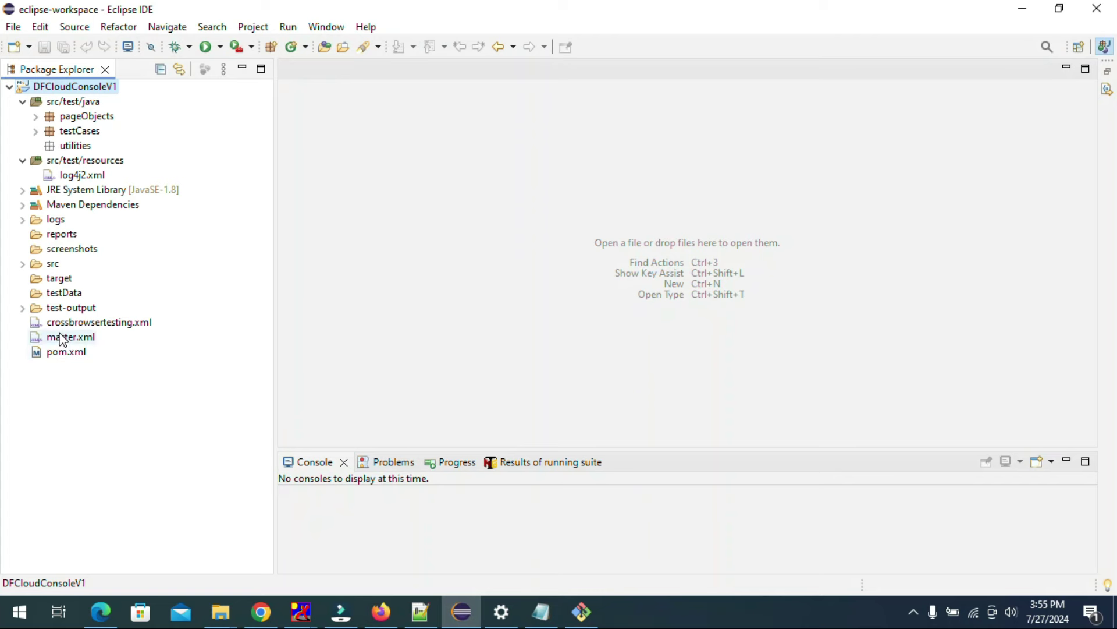
# - Read the git push output showing 136 objects written to the new master branch
pyautogui.click(1023, 8)
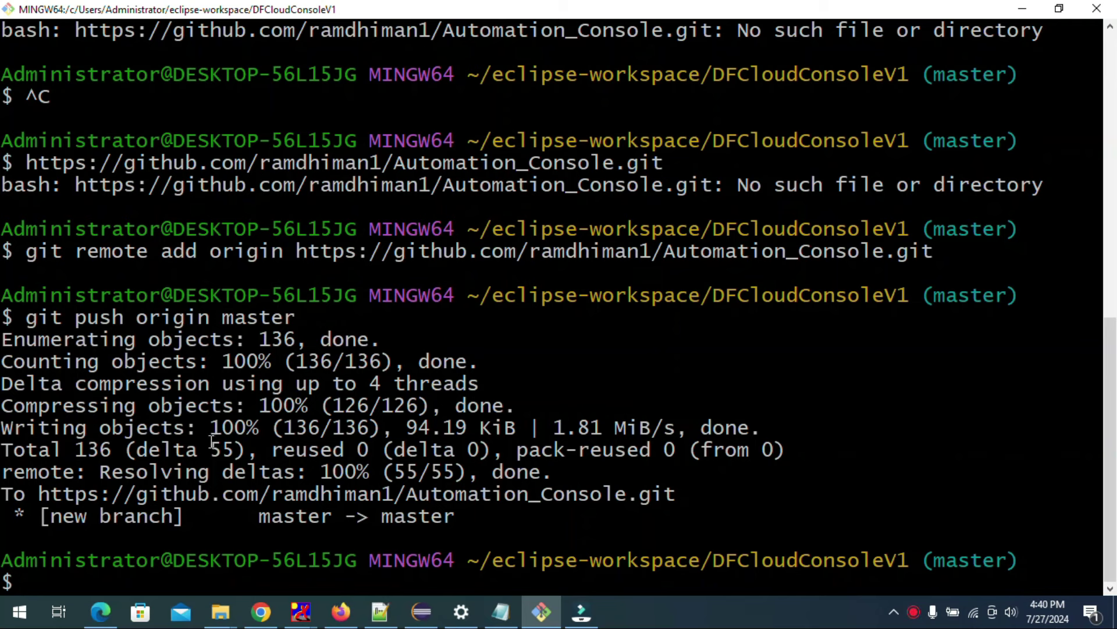
pyautogui.moveTo(6, 318); pyautogui.dragTo(434, 525)
pyautogui.click(465, 518)
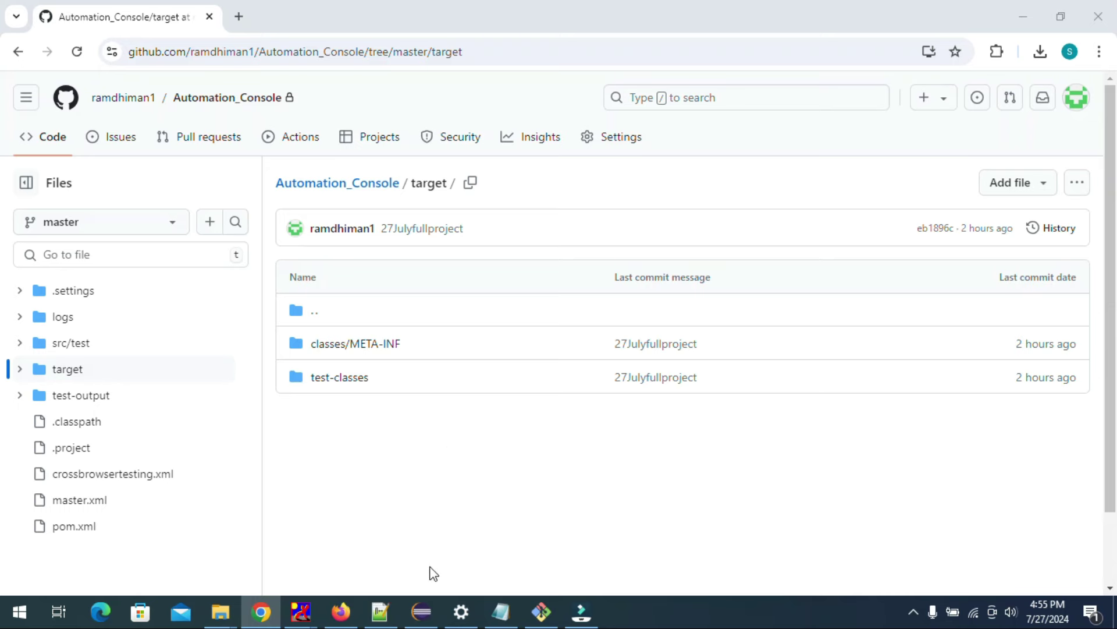
# - Make line 27 case "edge" and line 30 case "chrome" in Base_Page.java, then save
pyautogui.click(420, 614)
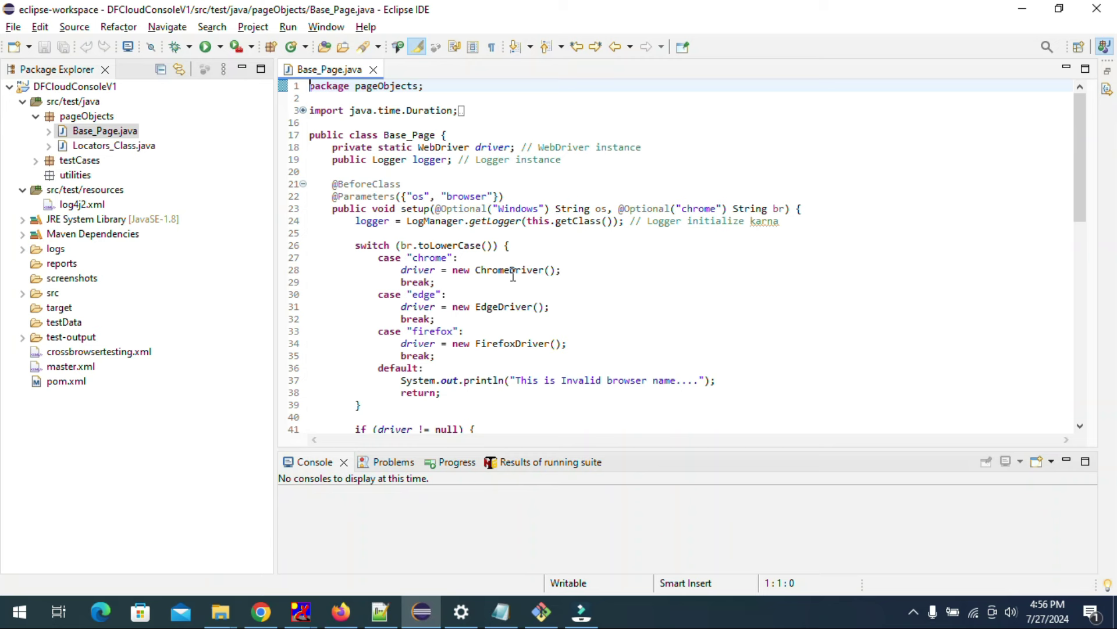
pyautogui.click(447, 258)
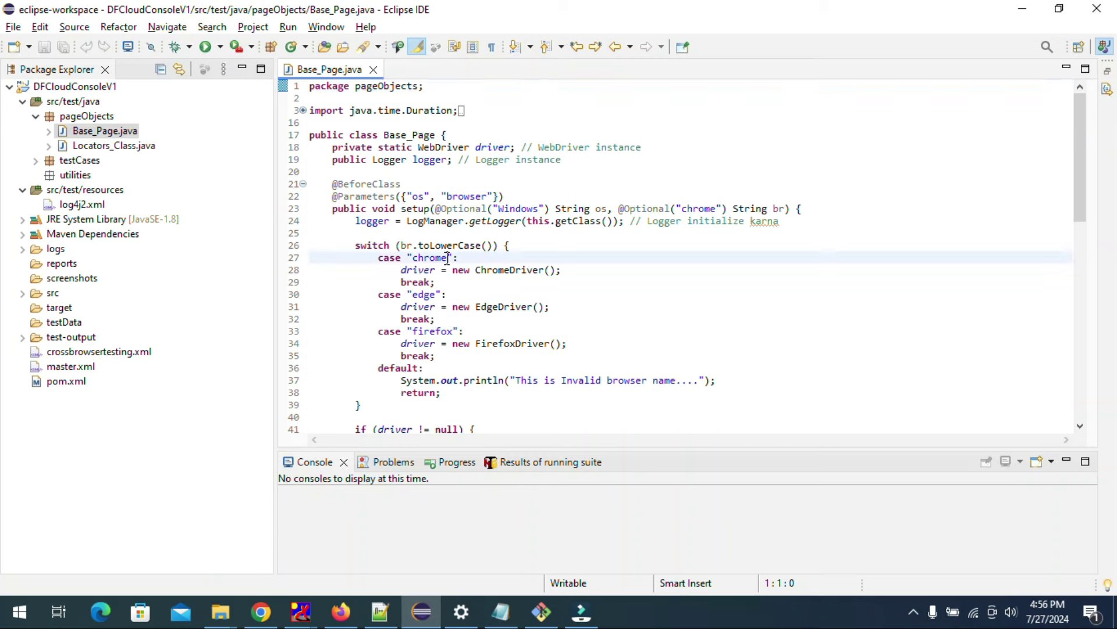
pyautogui.press('BackSpace')
pyautogui.press('BackSpace')
pyautogui.press('BackSpace')
pyautogui.press('BackSpace')
pyautogui.press('BackSpace')
pyautogui.press('BackSpace')
pyautogui.write('e')
pyautogui.write('dge')
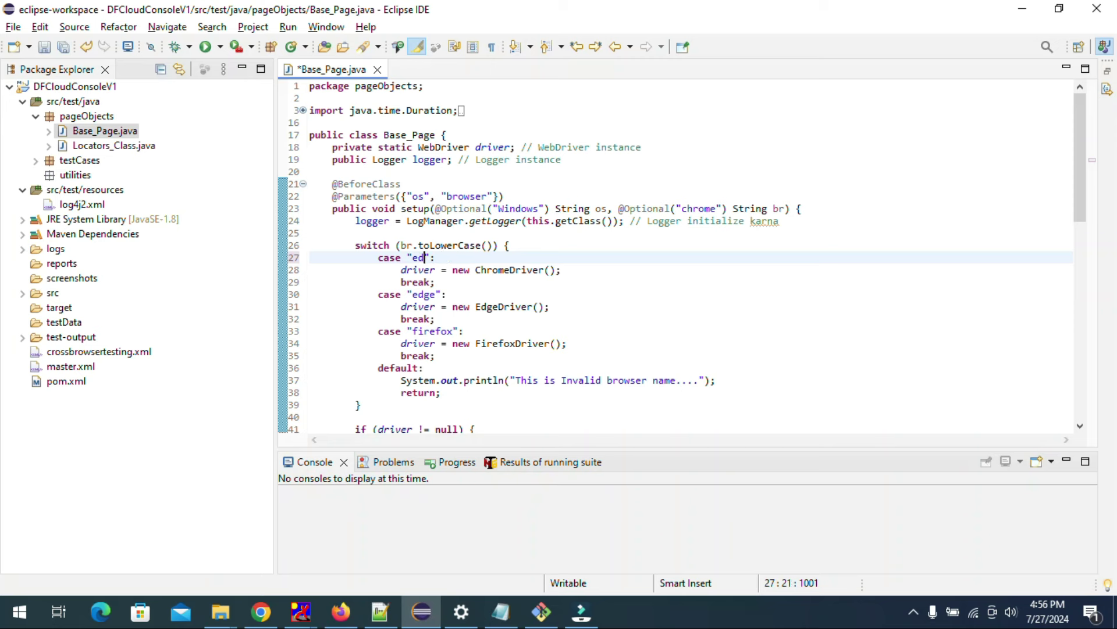
pyautogui.click(437, 295)
pyautogui.press('BackSpace')
pyautogui.press('BackSpace')
pyautogui.press('BackSpace')
pyautogui.press('BackSpace')
pyautogui.write('chrome')
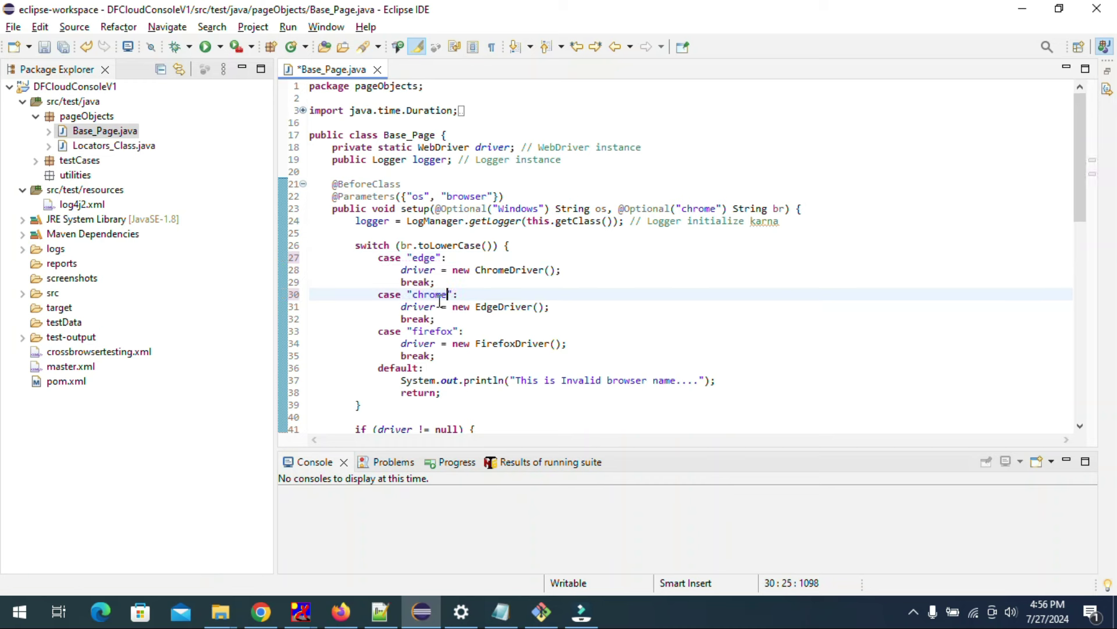
pyautogui.hotkey('ctrl', 's')
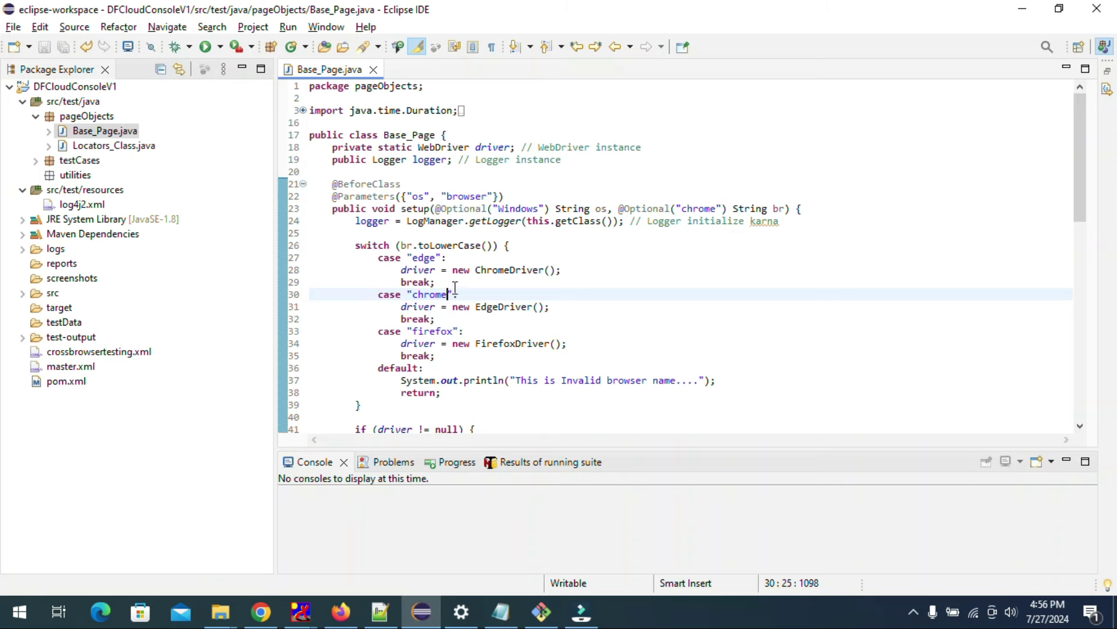
# - Close the Git Bash terminal with exit
pyautogui.click(541, 611)
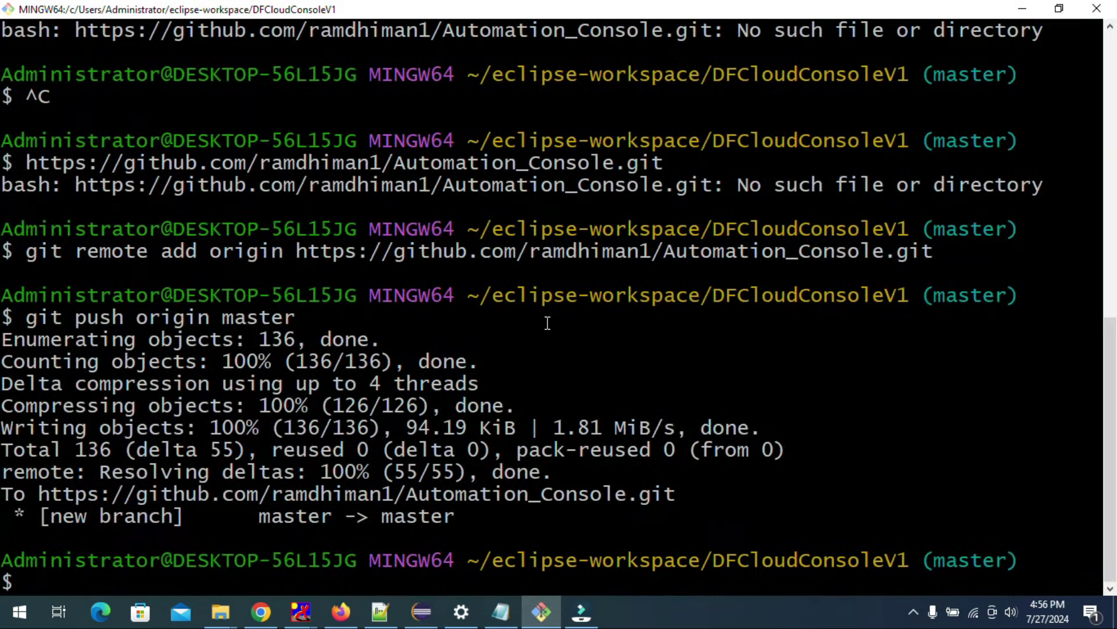
pyautogui.write('exit')
pyautogui.press('Return')
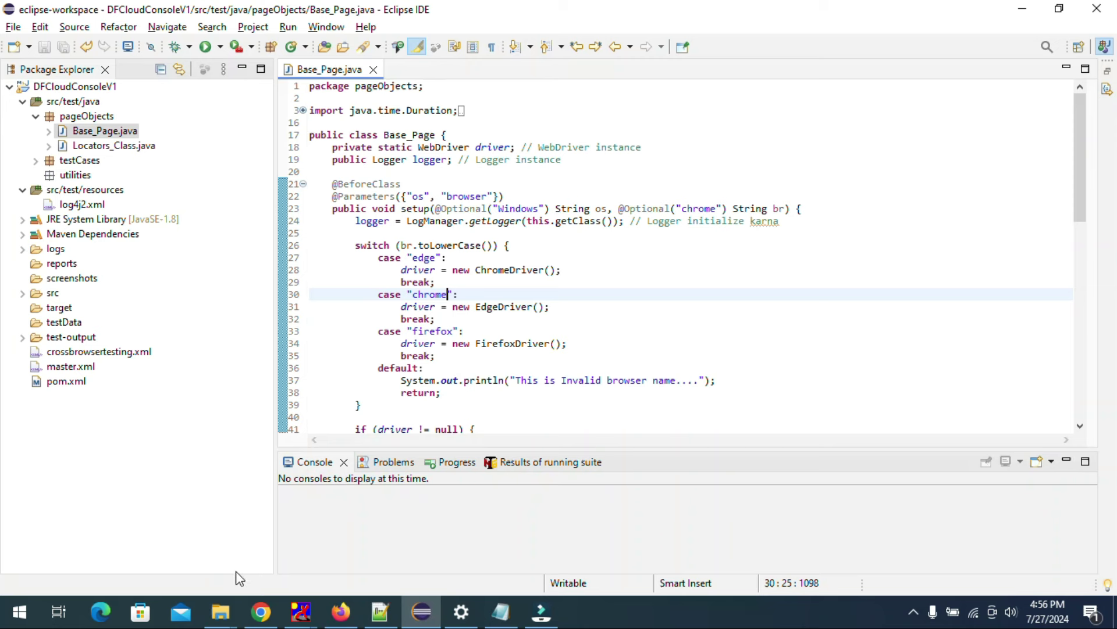
# - Open Git Bash from the DFCloudConsoleV1 folder, maximized with enlarged text
pyautogui.hotkey('alt', 'Tab')
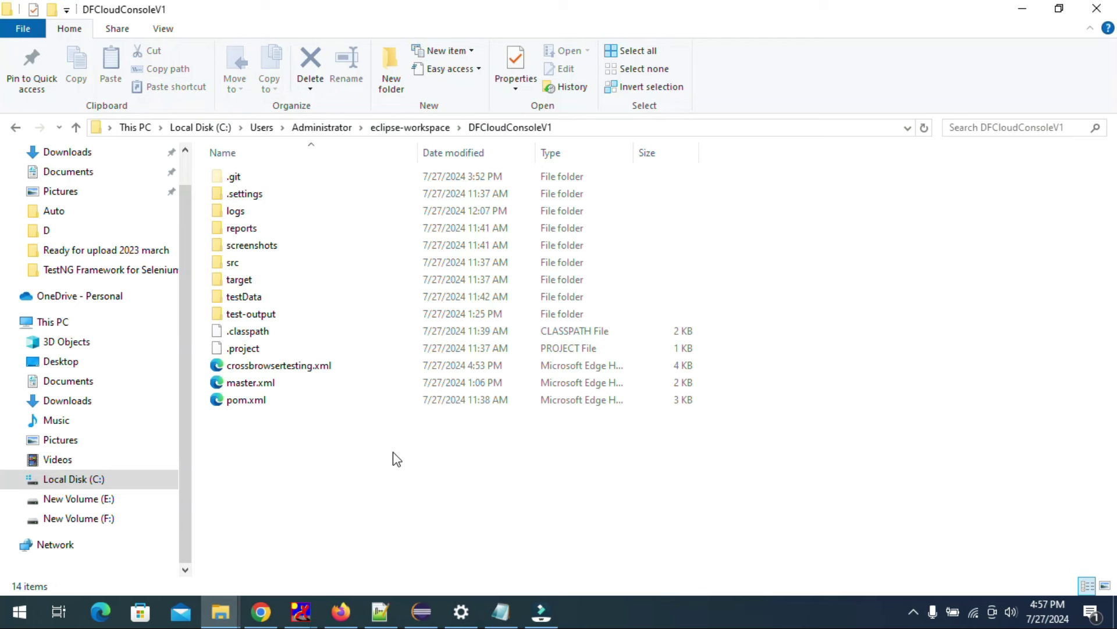
pyautogui.click(410, 128)
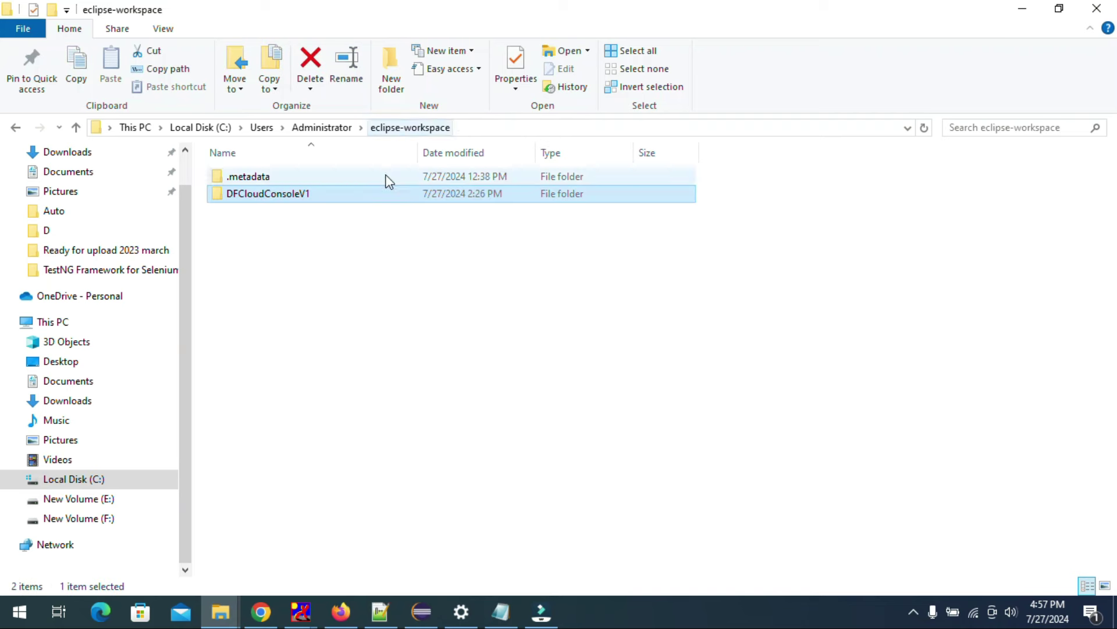
pyautogui.doubleClick(266, 195)
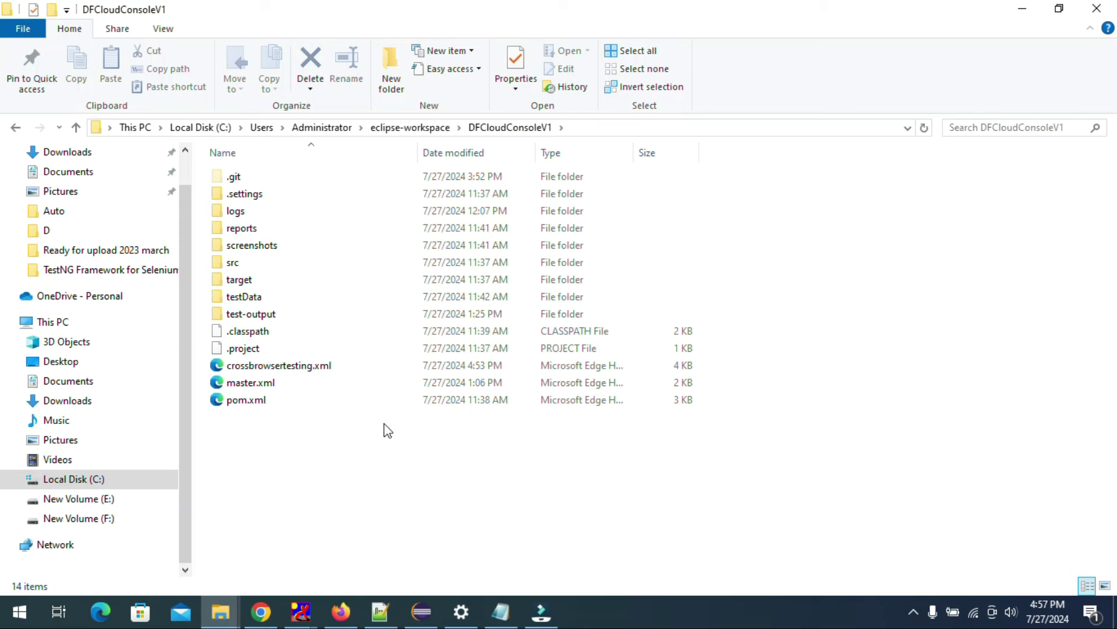
pyautogui.rightClick(329, 451)
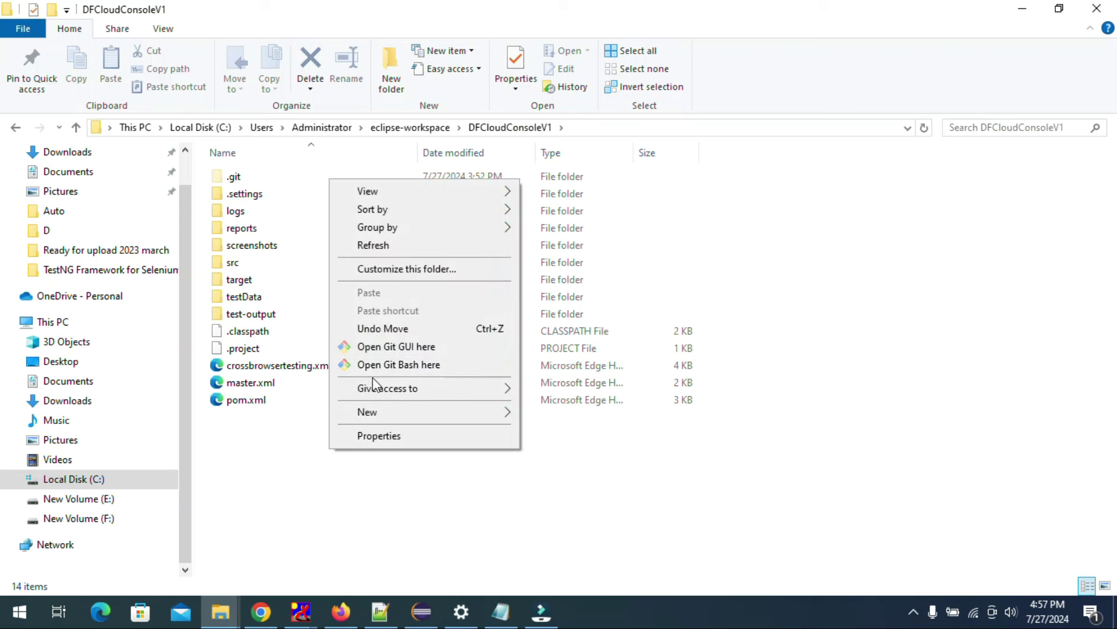
pyautogui.click(433, 365)
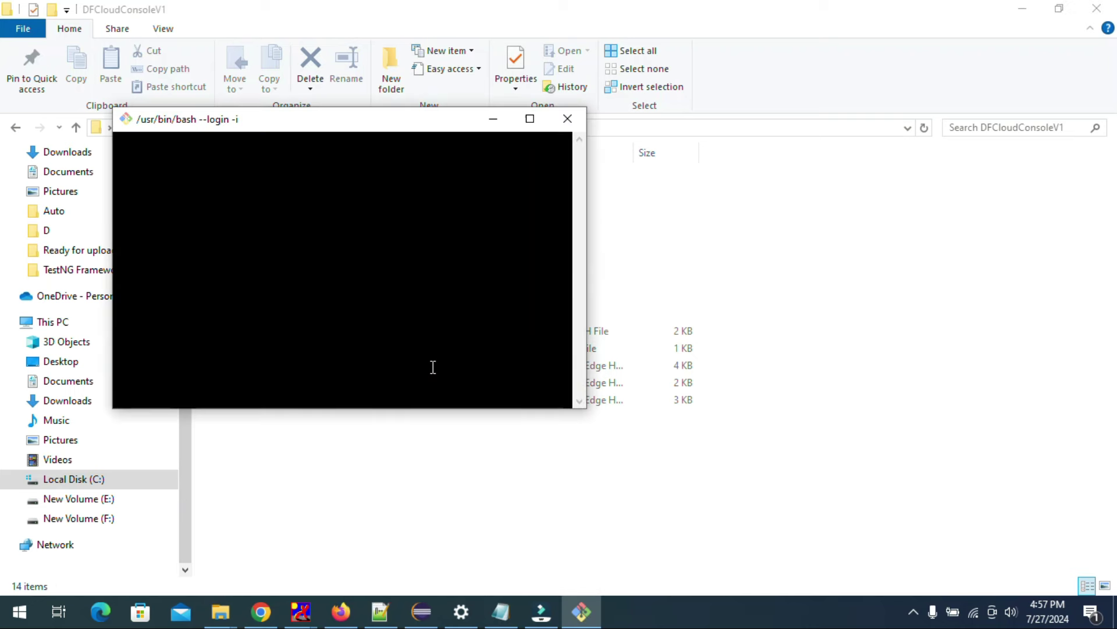
pyautogui.click(530, 119)
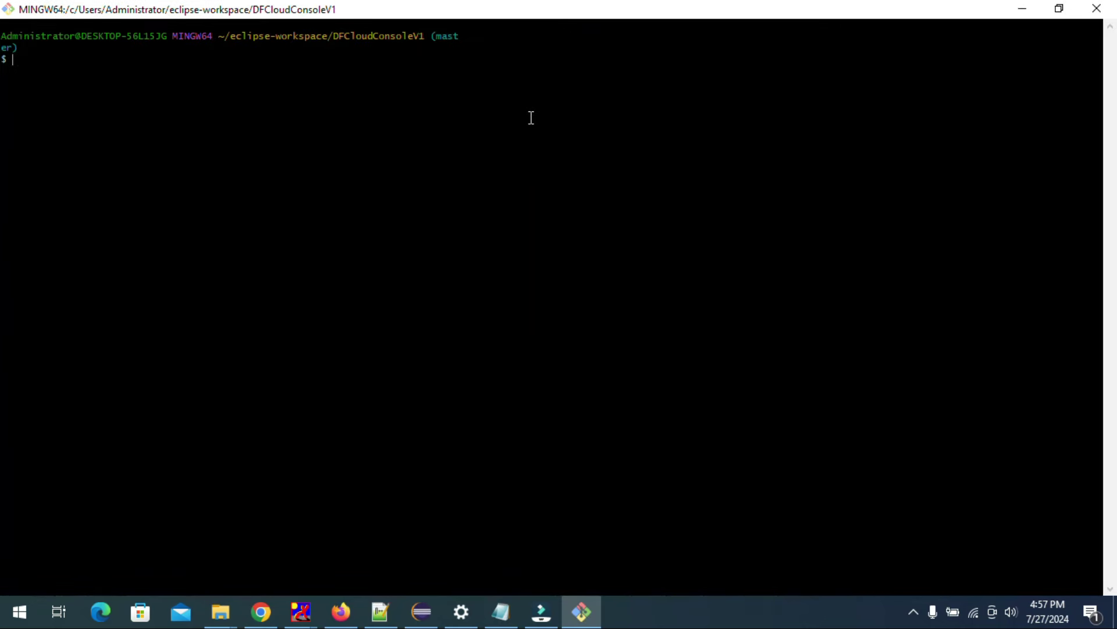
pyautogui.scroll(5, 141, 160)
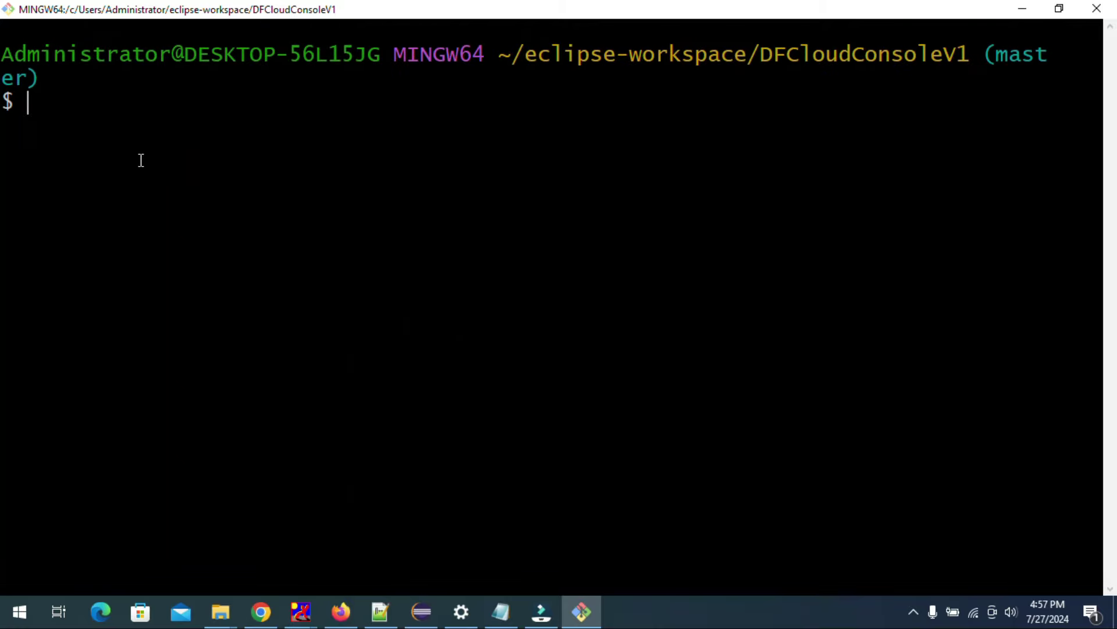
# - Restore the git add -A line and add the git commit command as item 2
pyautogui.click(499, 606)
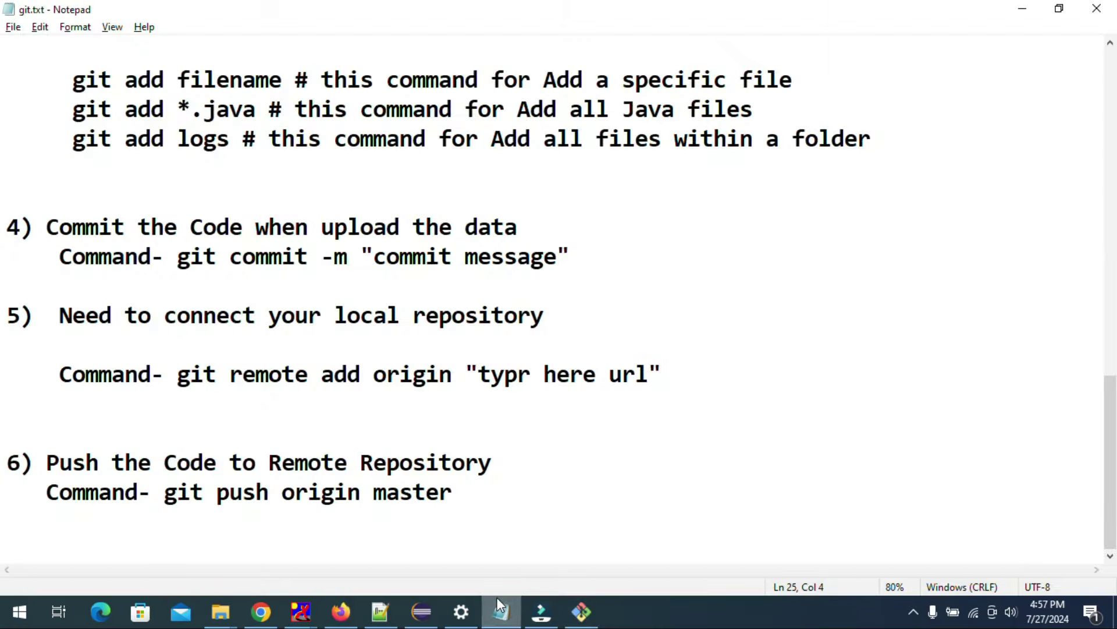
pyautogui.scroll(5, 380, 376)
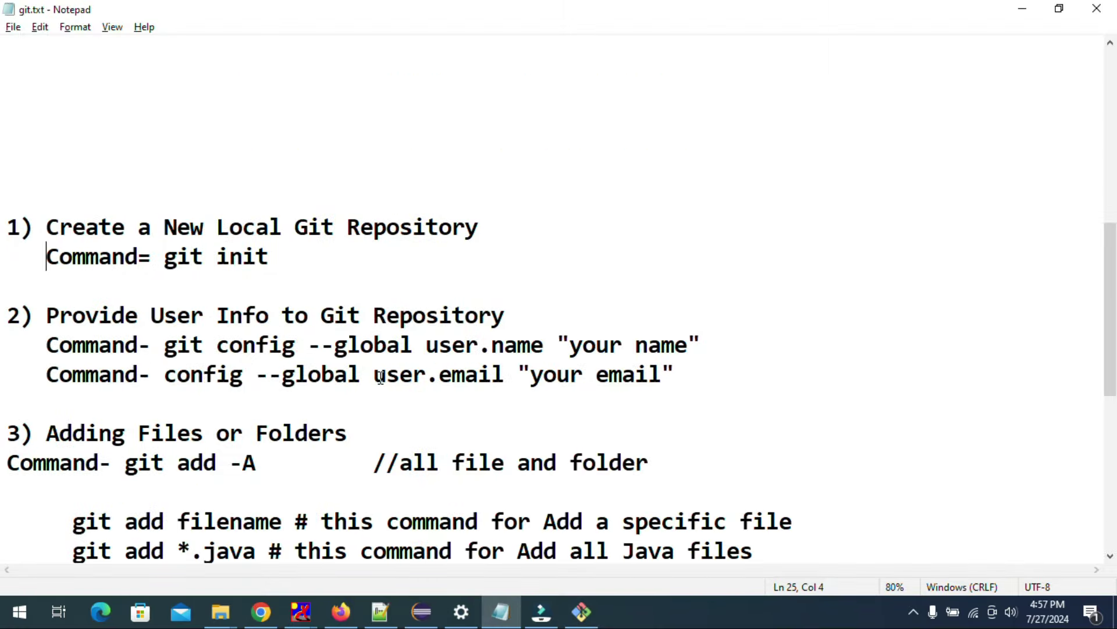
pyautogui.scroll(3, 379, 376)
pyautogui.scroll(-3, 379, 375)
pyautogui.hotkey('ctrl', 'z')
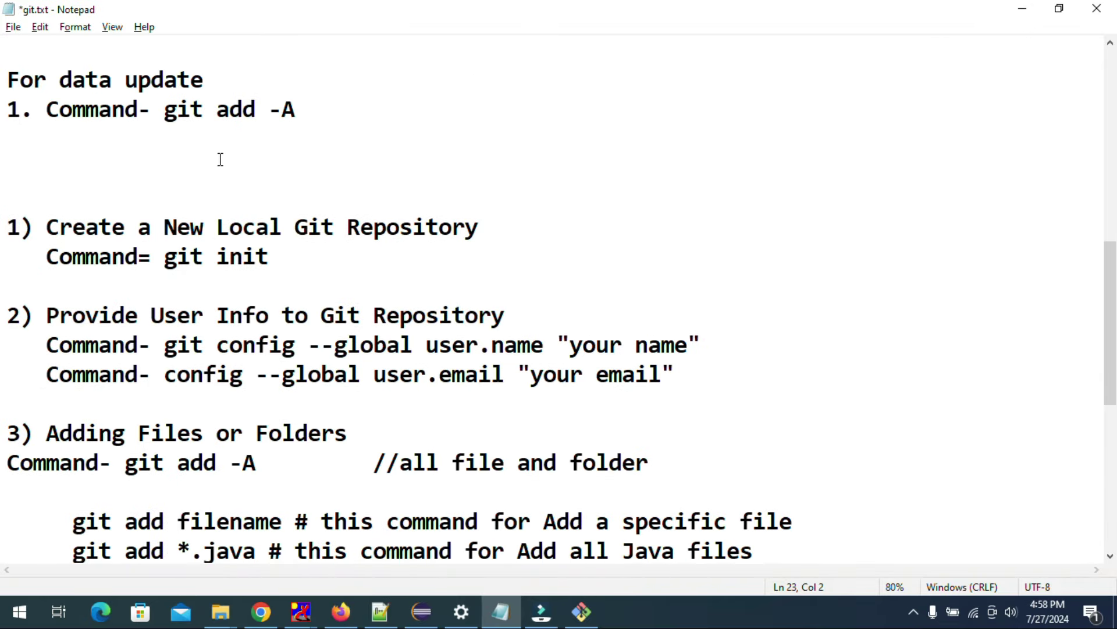
pyautogui.click(316, 112)
pyautogui.press('Return')
pyautogui.write('Command- git commit -m "commit message"')
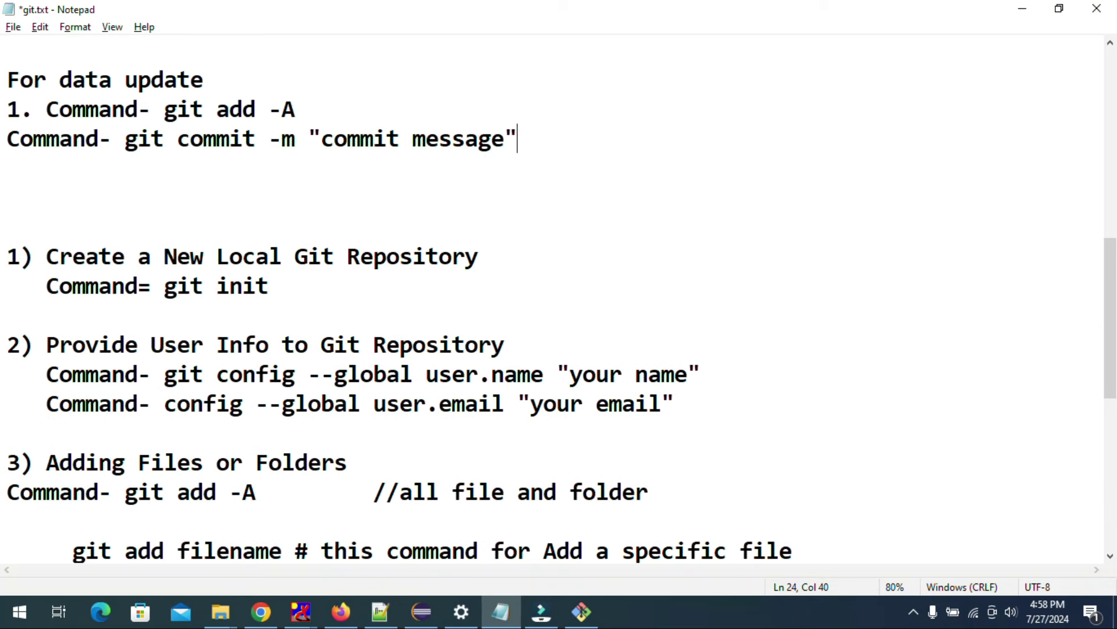
pyautogui.write('2')
pyautogui.press('BackSpace')
pyautogui.click(9, 139)
pyautogui.write('2.')
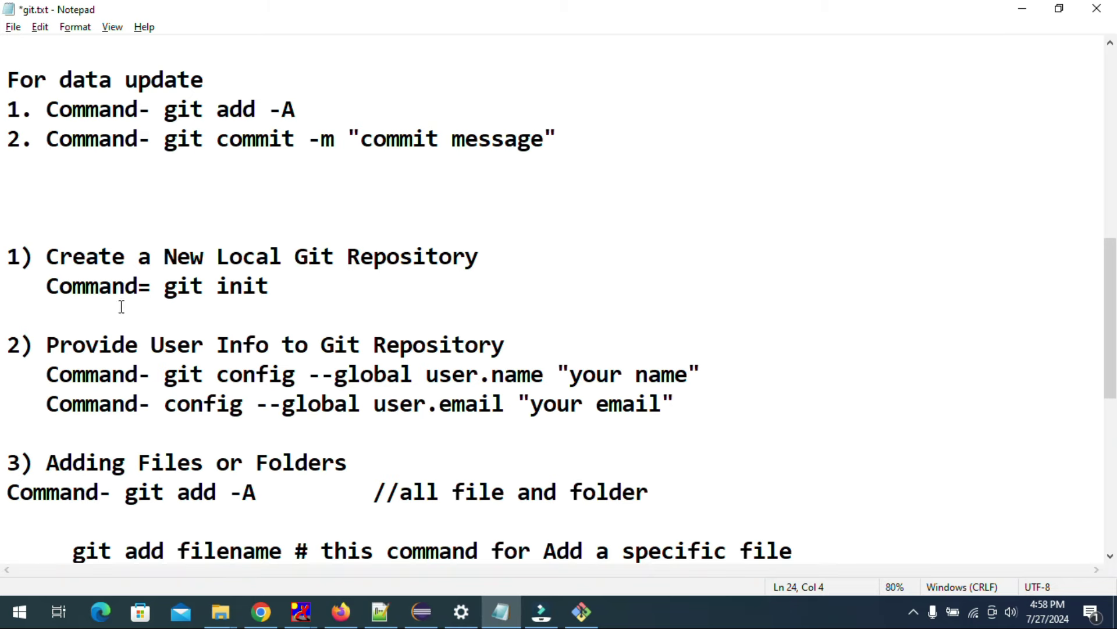
# - Add git push origin master as item 3 of the update list
pyautogui.scroll(-5, 344, 410)
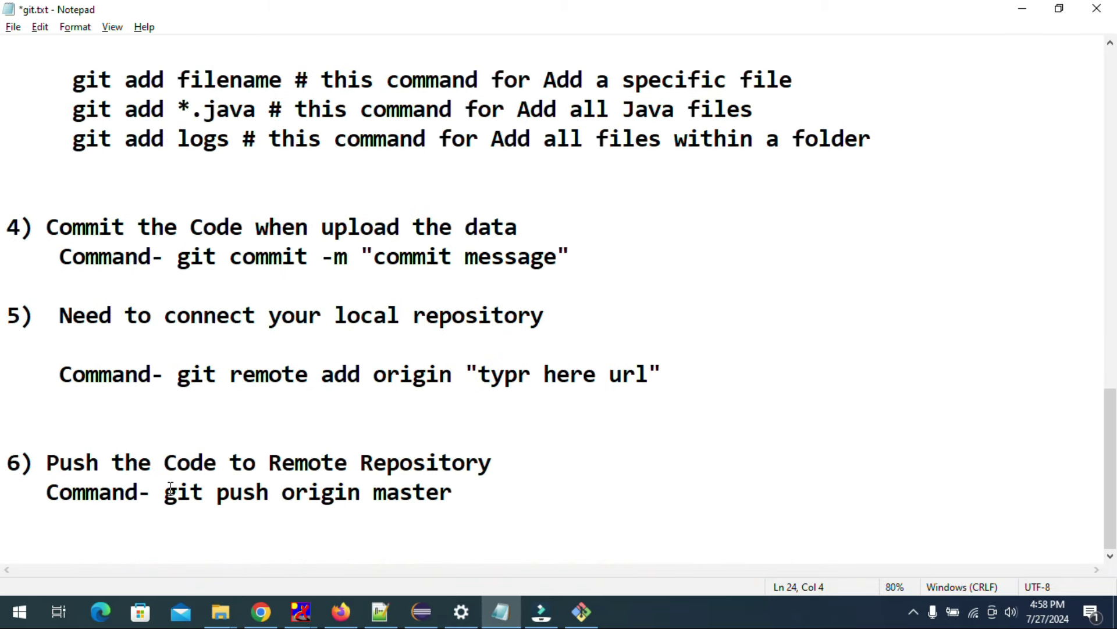
pyautogui.click(50, 492)
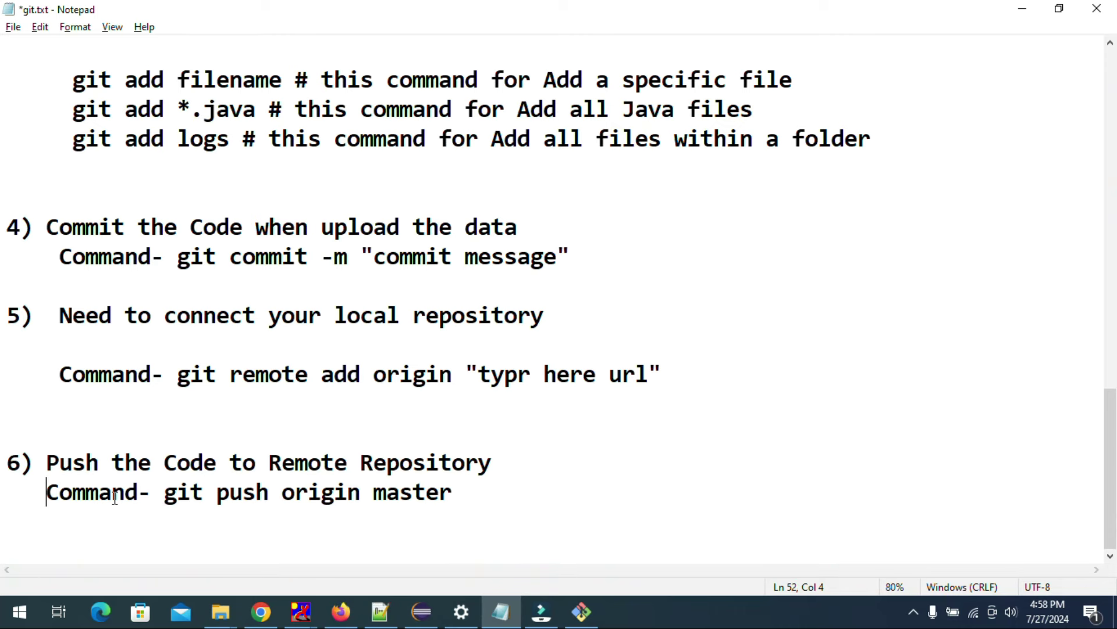
pyautogui.keyDown('shift'); pyautogui.click(460, 489); pyautogui.keyUp('shift')
pyautogui.hotkey('ctrl', 'c')
pyautogui.scroll(10, 379, 242)
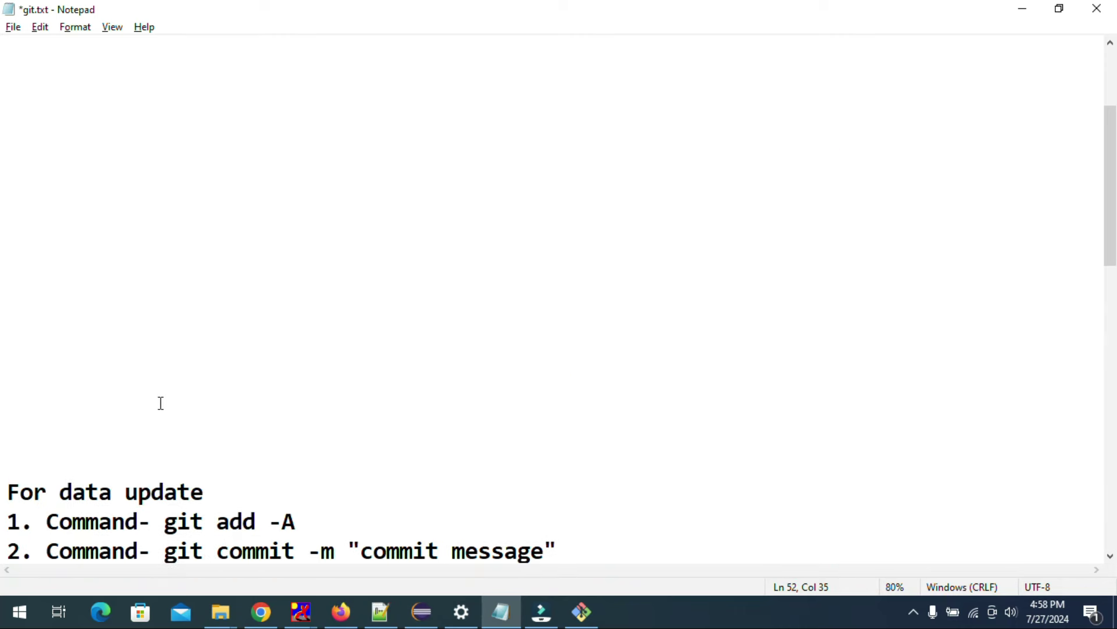
pyautogui.scroll(-4, 159, 401)
pyautogui.click(71, 221)
pyautogui.write('3.')
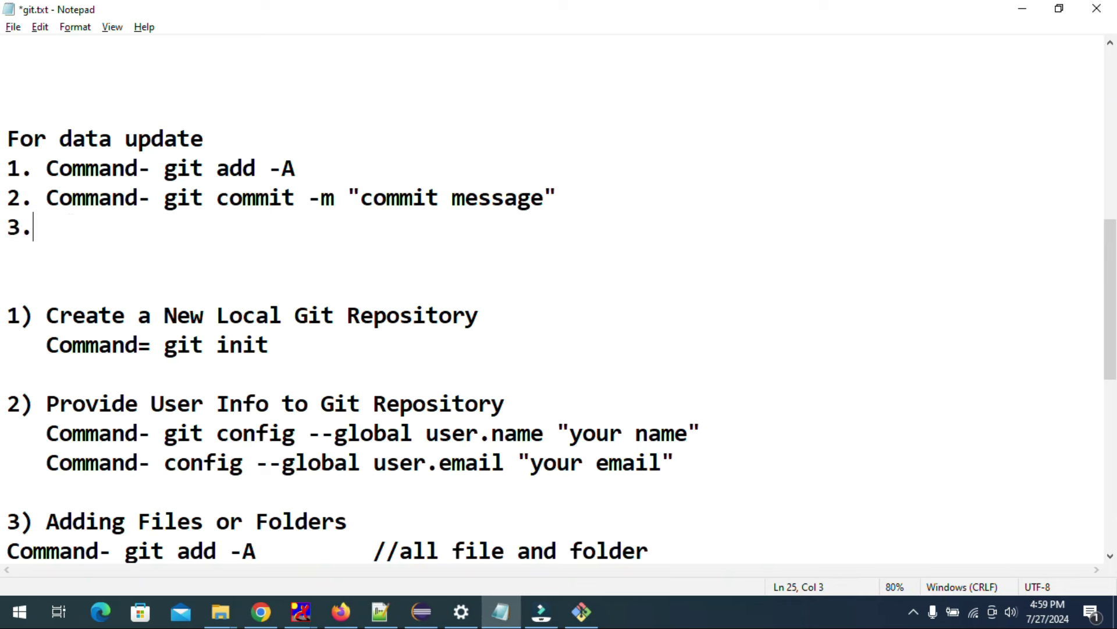
pyautogui.hotkey('ctrl', 'v')
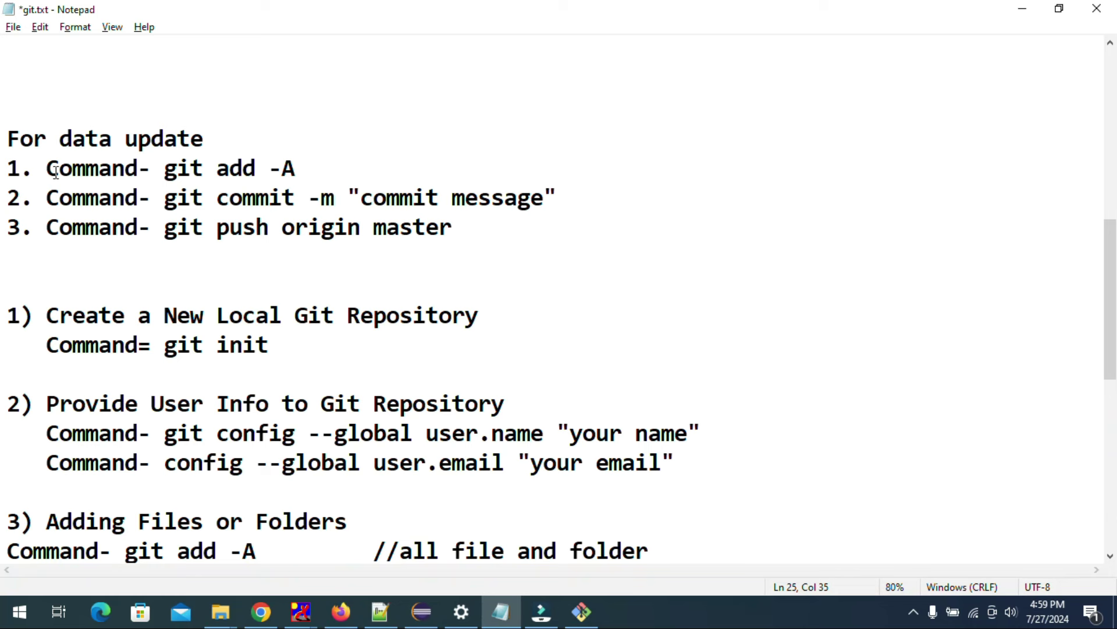
# - Add the heading 'Full upload Project:-' above step 1) Create
pyautogui.moveTo(164, 171); pyautogui.dragTo(270, 168)
pyautogui.click(313, 166)
pyautogui.moveTo(164, 169); pyautogui.dragTo(296, 169)
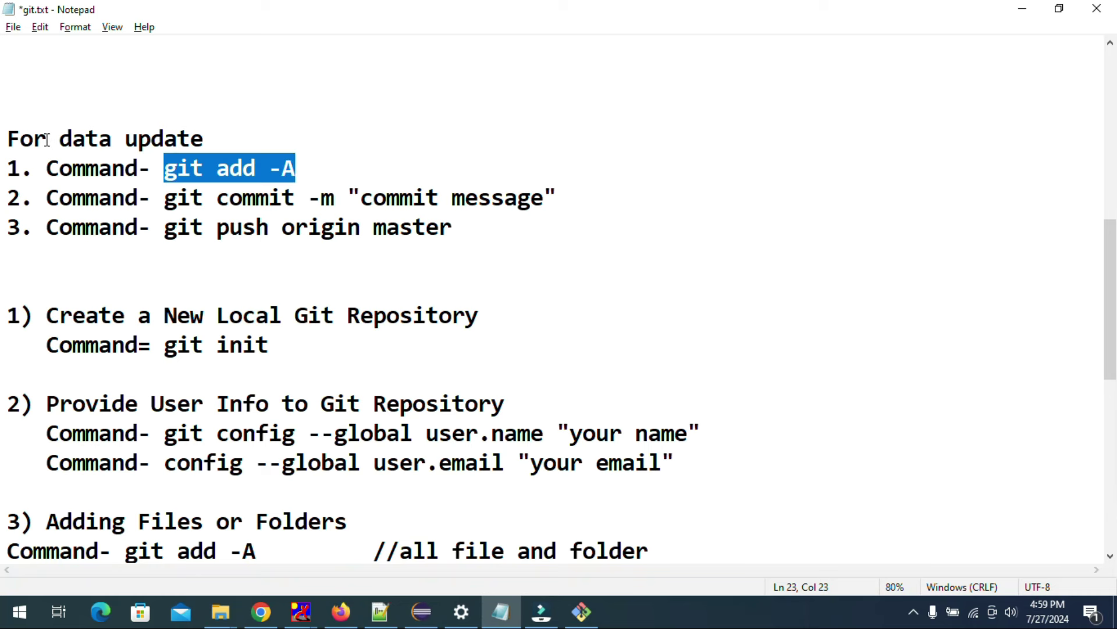
pyautogui.moveTo(7, 139); pyautogui.dragTo(499, 234)
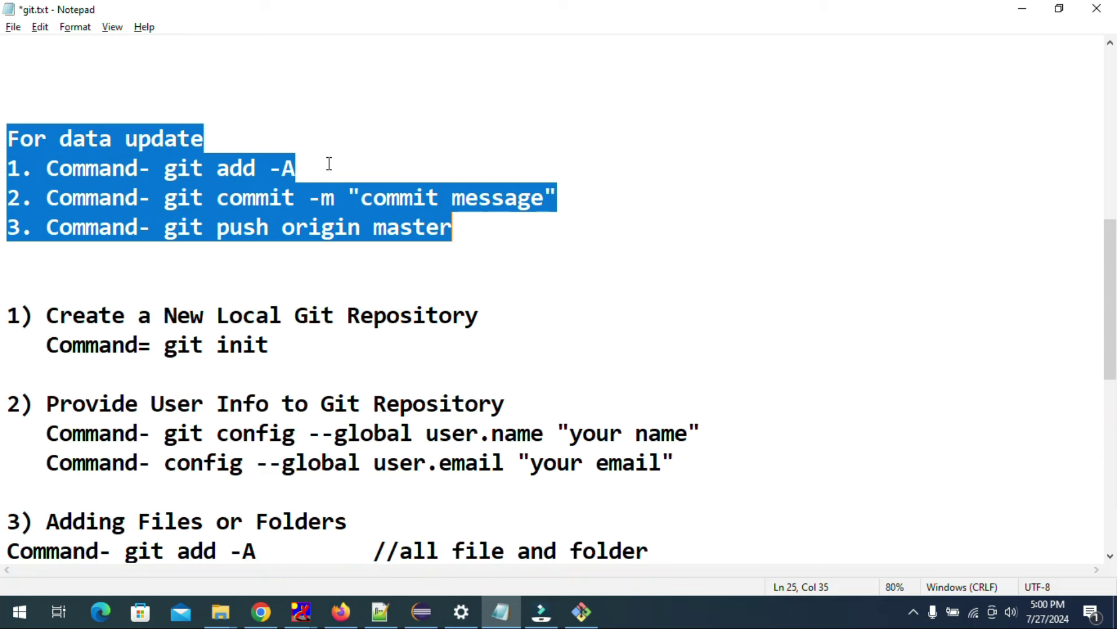
pyautogui.click(51, 139)
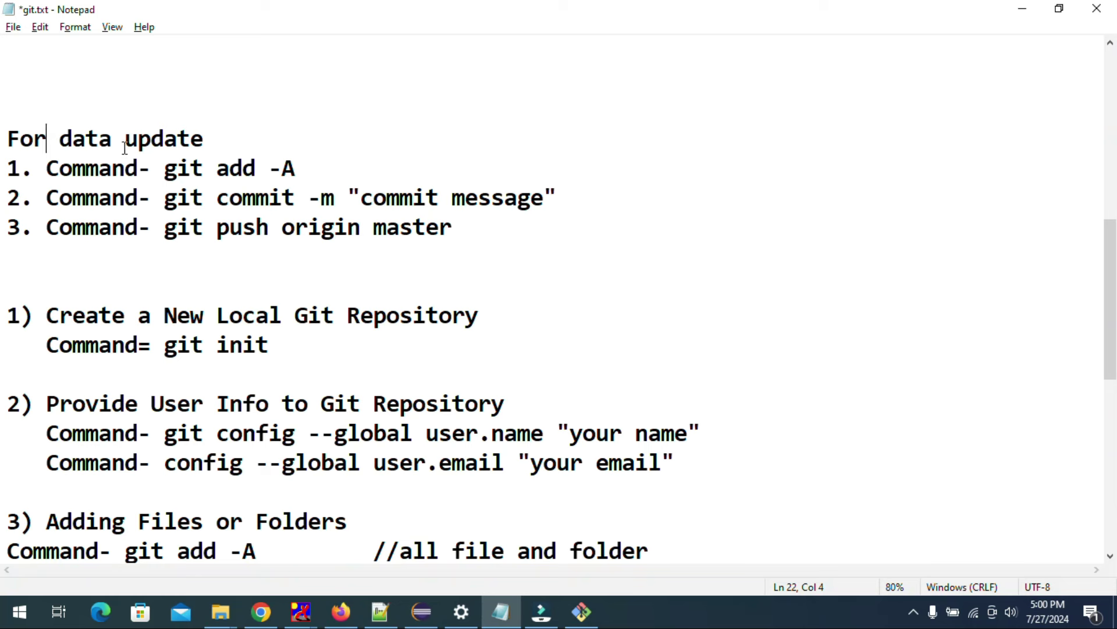
pyautogui.click(225, 134)
pyautogui.click(35, 294)
pyautogui.write('Full ')
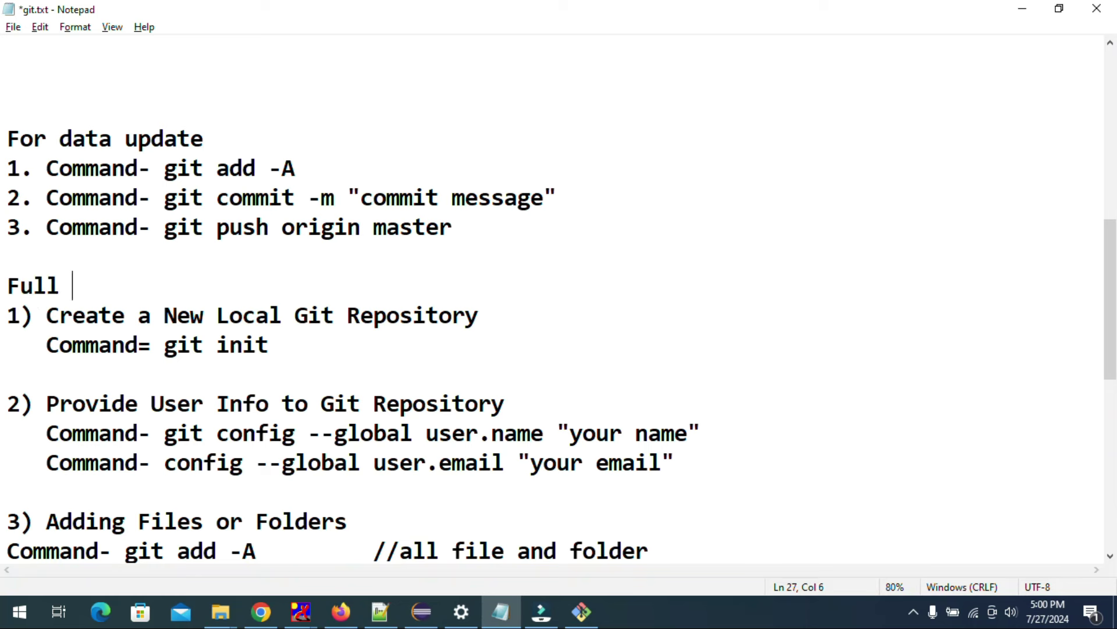
pyautogui.write('upload ')
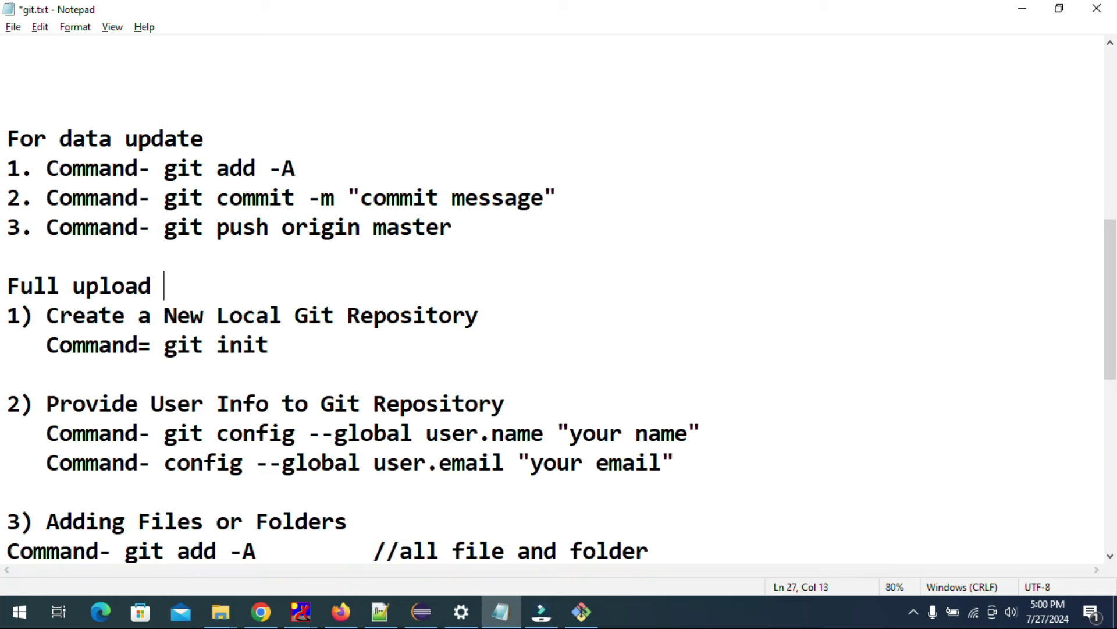
pyautogui.write('Project')
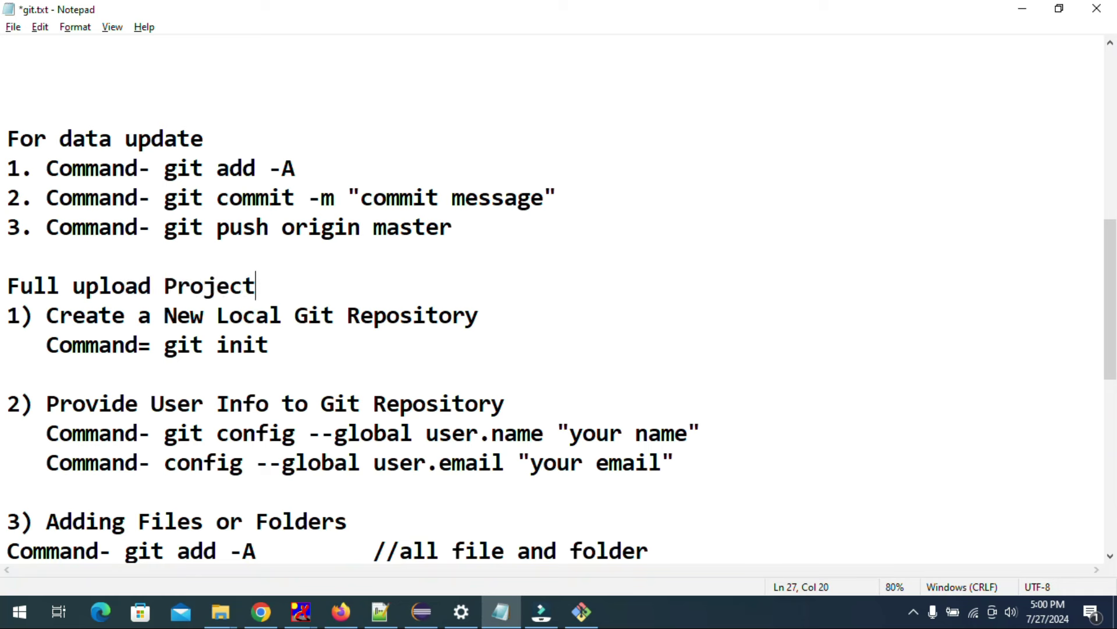
pyautogui.write(':-')
# - Retitle the 'For data update' section 'When update under project:-' and select git add -A
pyautogui.click(9, 134)
pyautogui.write('When ')
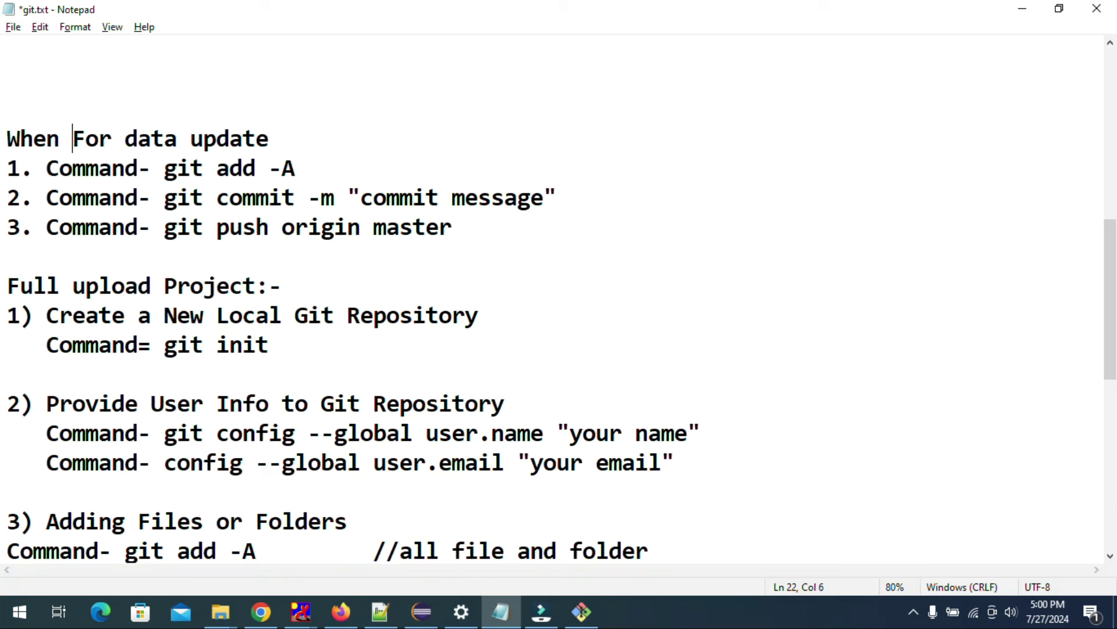
pyautogui.write('update ')
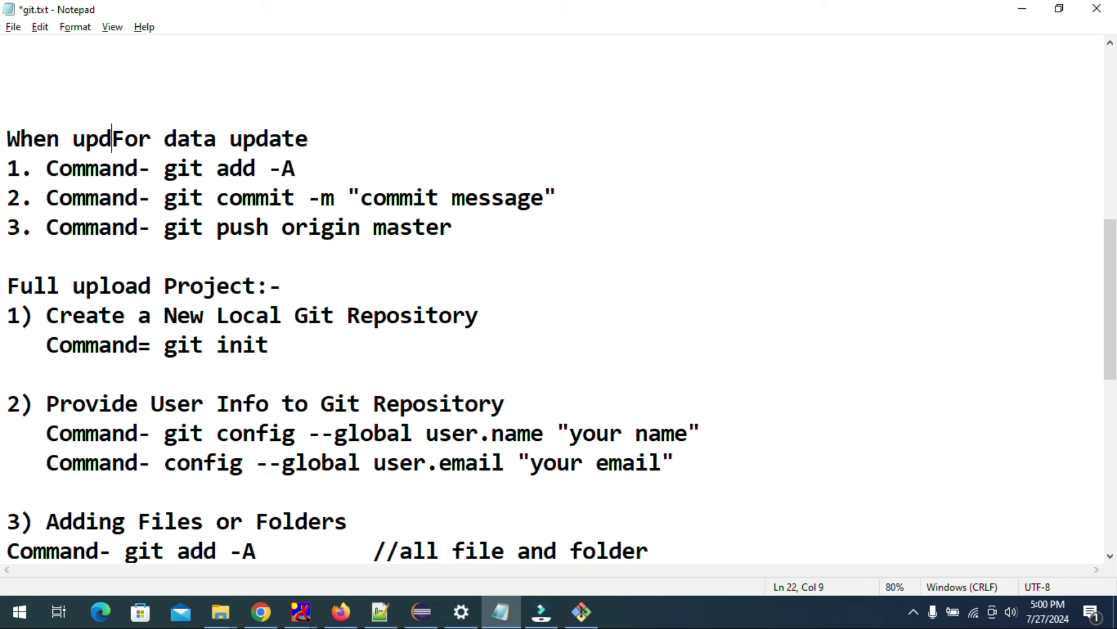
pyautogui.write('under ')
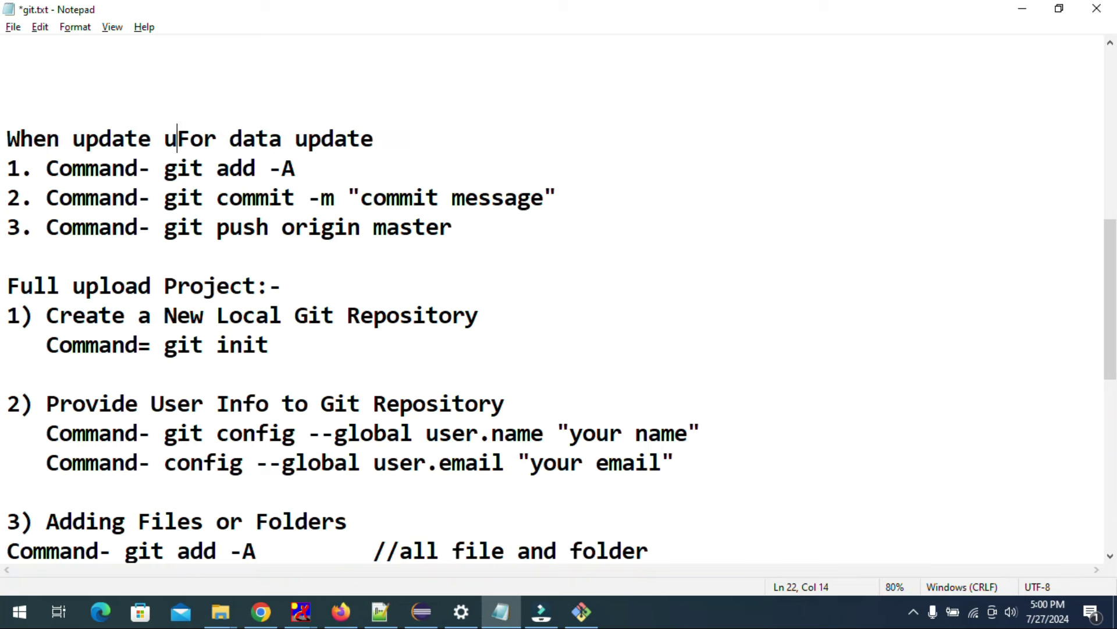
pyautogui.write('project')
pyautogui.press('Delete')
pyautogui.press('Delete')
pyautogui.press('Delete')
pyautogui.press('Delete')
pyautogui.press('Delete')
pyautogui.press('Delete')
pyautogui.press('Delete')
pyautogui.press('Delete')
pyautogui.press('Delete')
pyautogui.press('Delete')
pyautogui.press('Delete')
pyautogui.press('Delete')
pyautogui.press('Delete')
pyautogui.press('Delete')
pyautogui.press('Delete')
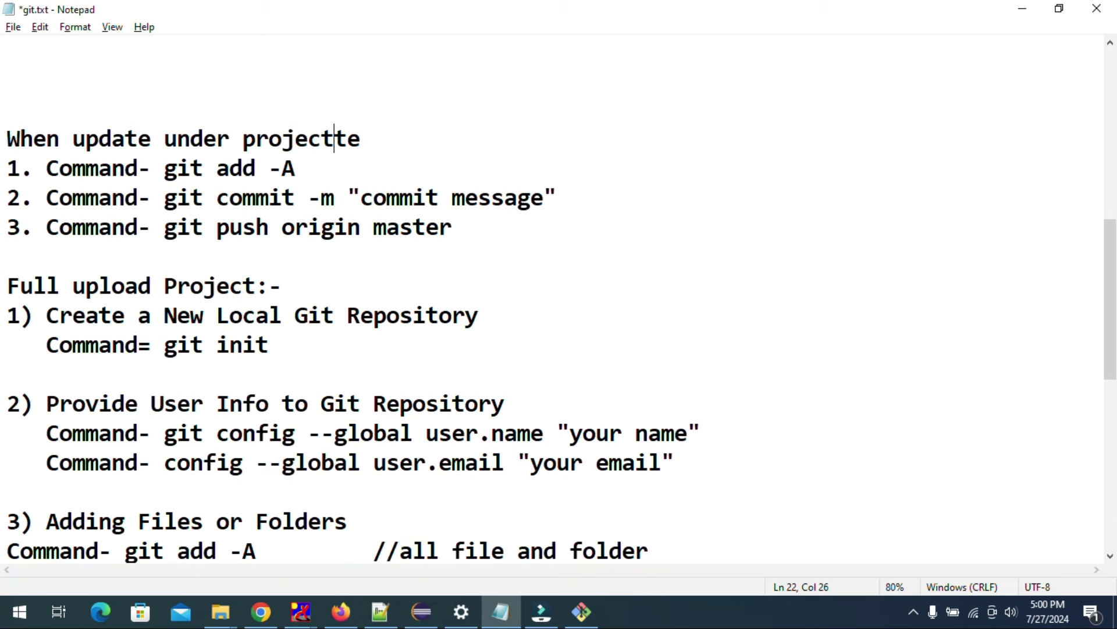
pyautogui.write(':-')
pyautogui.click(175, 164)
pyautogui.click(164, 165)
pyautogui.keyDown('shift'); pyautogui.click(298, 166); pyautogui.keyUp('shift')
pyautogui.press('super+c')
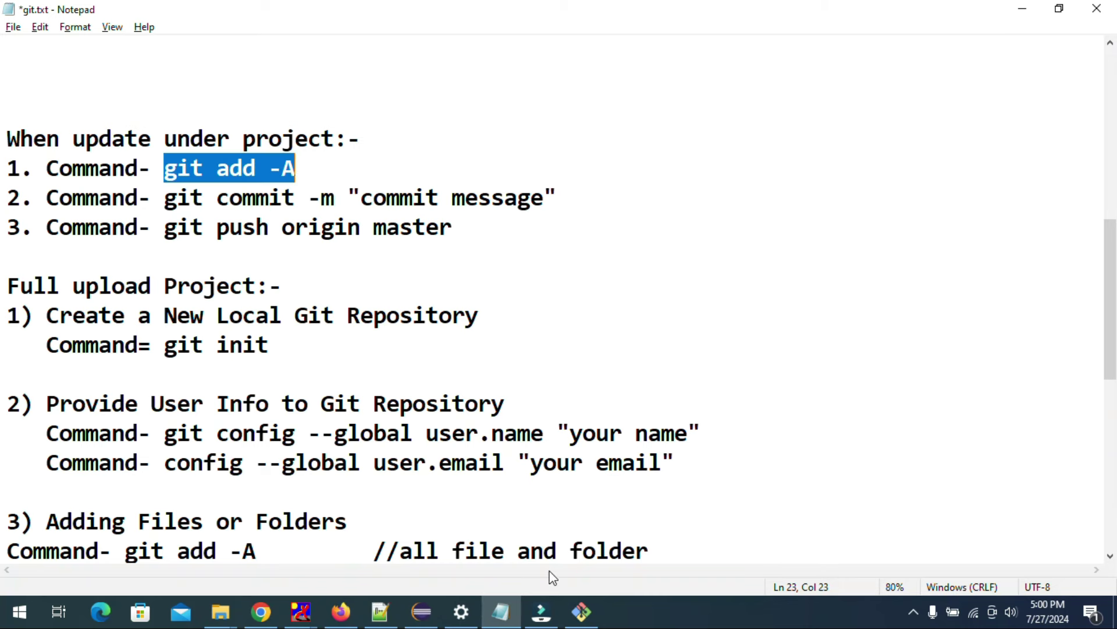
pyautogui.click(581, 611)
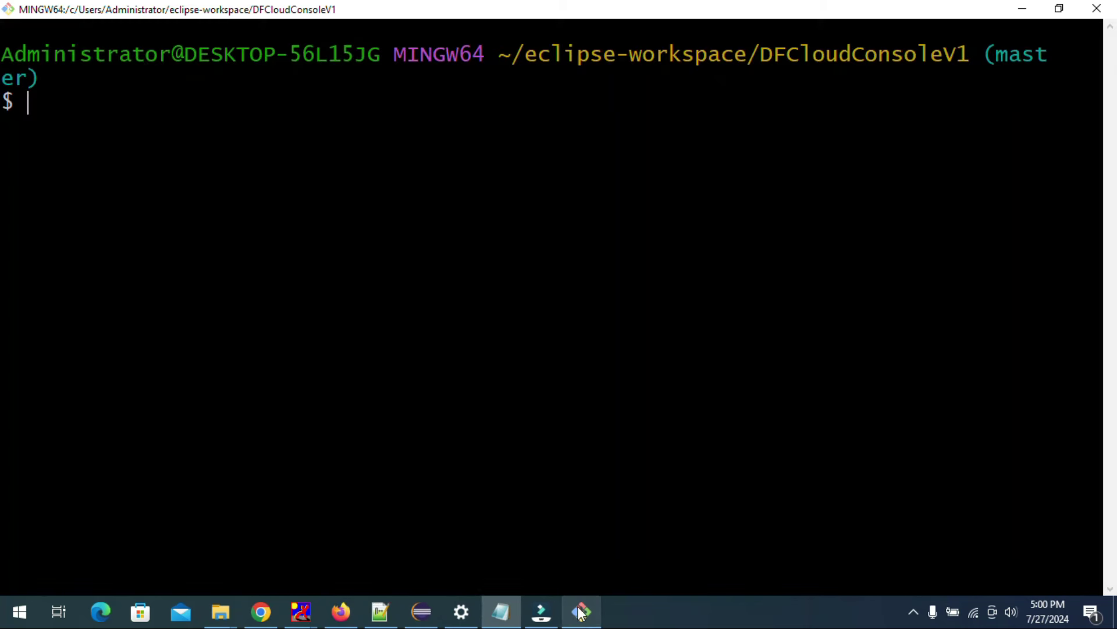
# - Paste git add -A at the prompt and run it, staging changes including Base_Page.java
pyautogui.rightClick(34, 102)
pyautogui.click(89, 158)
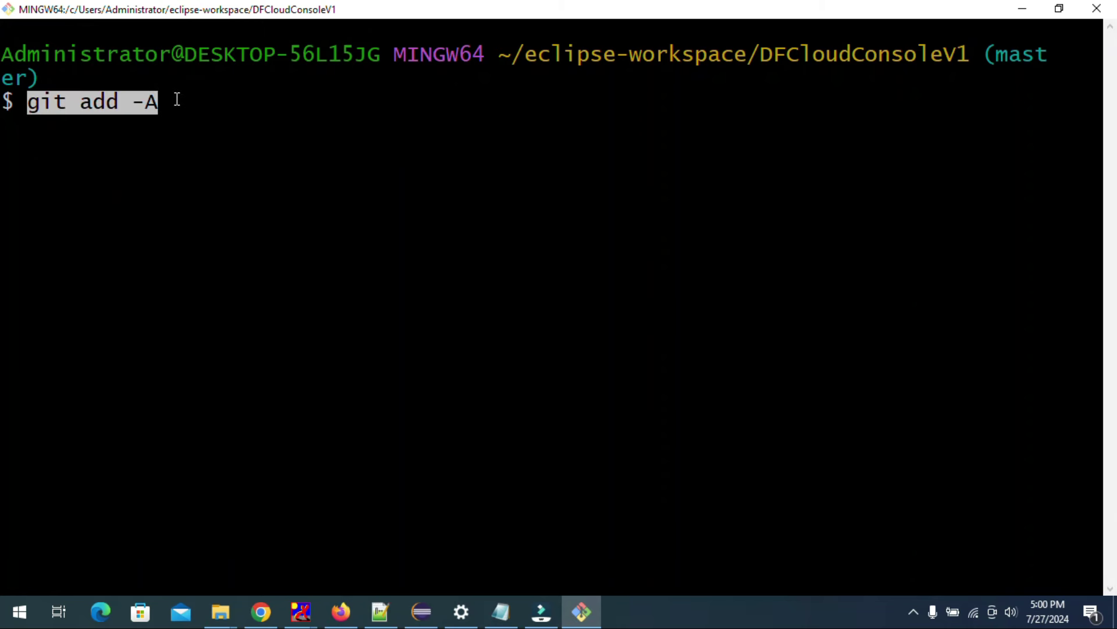
pyautogui.press('Return')
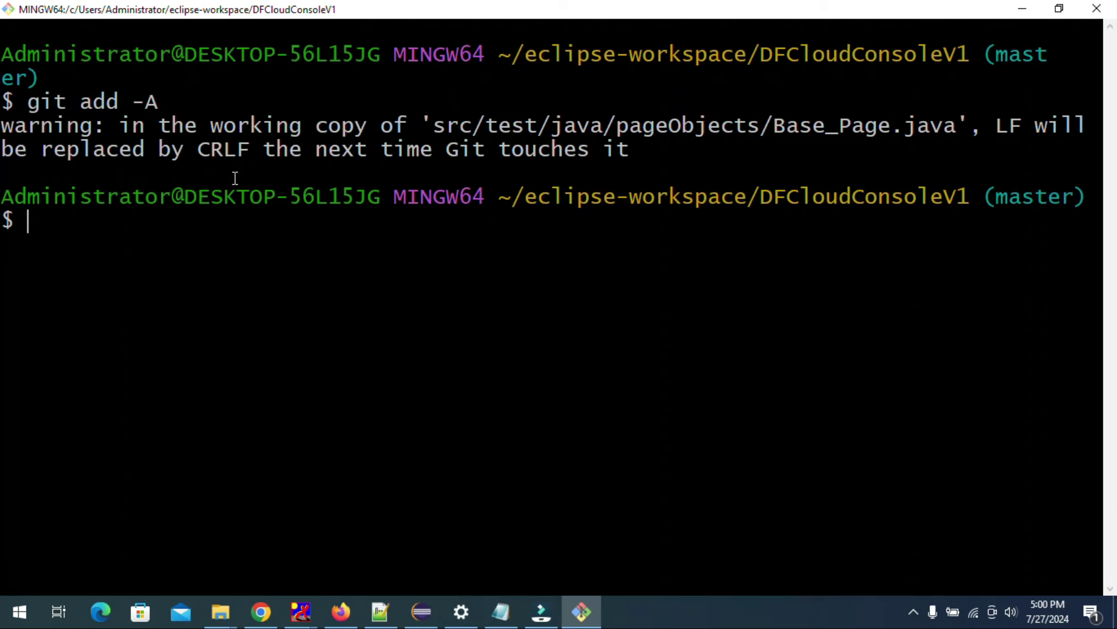
# - Copy the git commit command from the notes and paste it at the Git Bash prompt
pyautogui.click(511, 615)
pyautogui.click(164, 198)
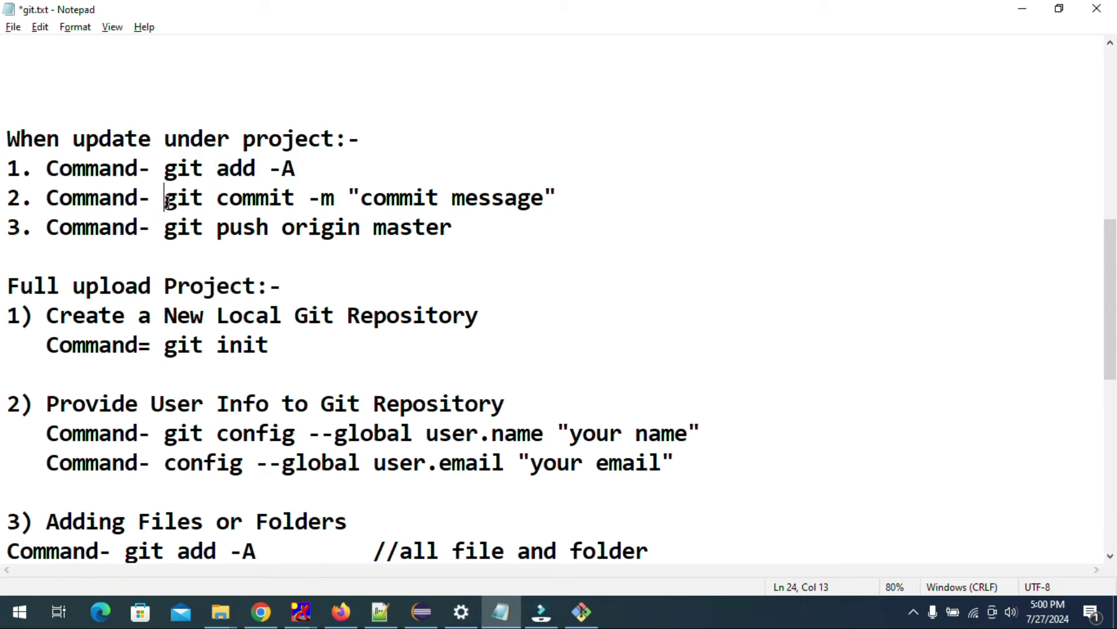
pyautogui.keyDown('shift'); pyautogui.click(559, 198); pyautogui.keyUp('shift')
pyautogui.rightClick(547, 194)
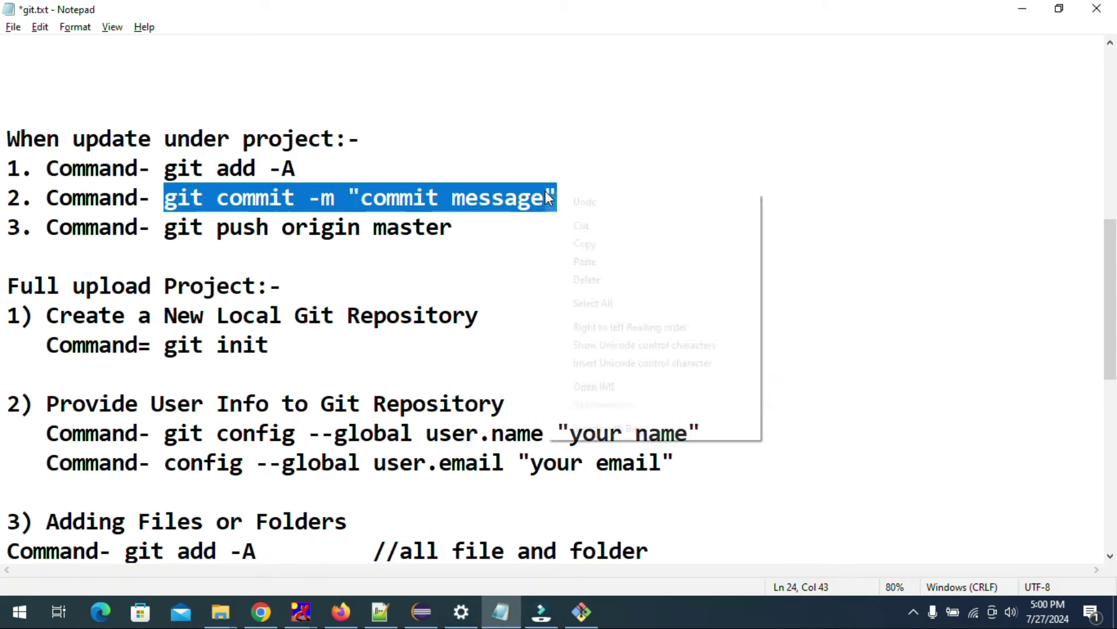
pyautogui.click(582, 243)
pyautogui.click(1025, 9)
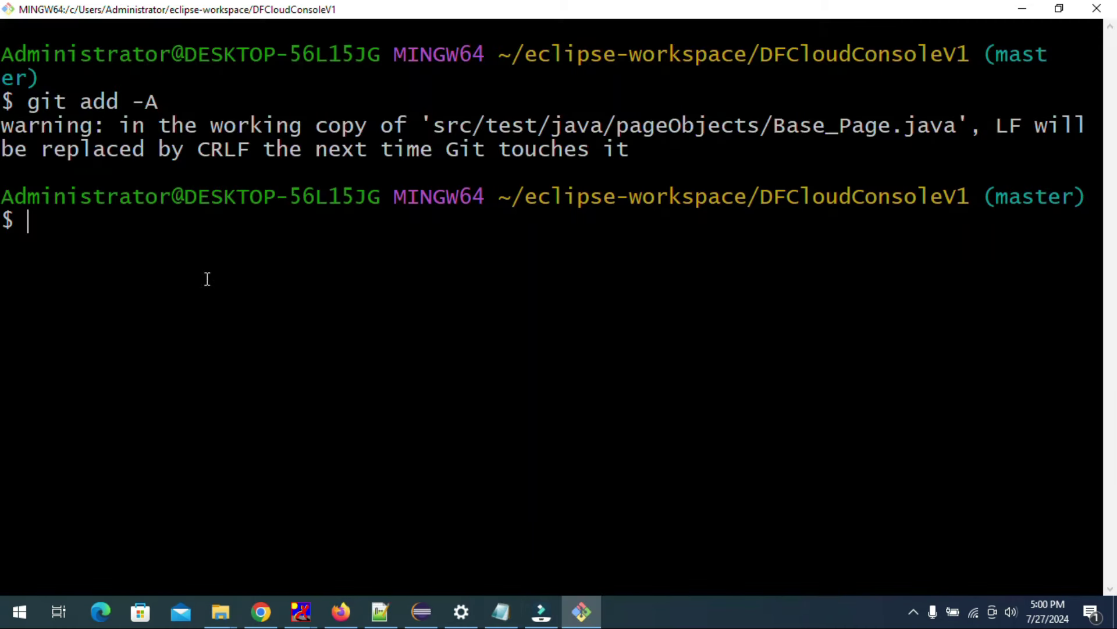
pyautogui.rightClick(52, 229)
pyautogui.click(105, 282)
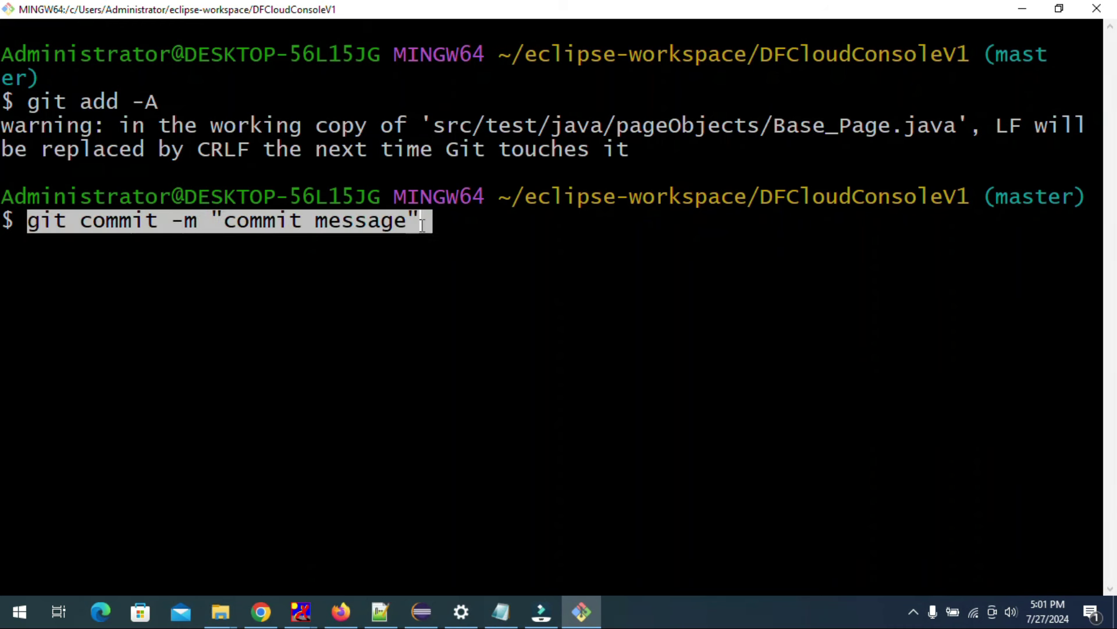
# - Replace the commit message with projectupdatebrowser and run it, committing 4 changed files
pyautogui.tripleClick(421, 223)
pyautogui.press('BackSpace')
pyautogui.press('BackSpace')
pyautogui.press('BackSpace')
pyautogui.press('BackSpace')
pyautogui.press('BackSpace')
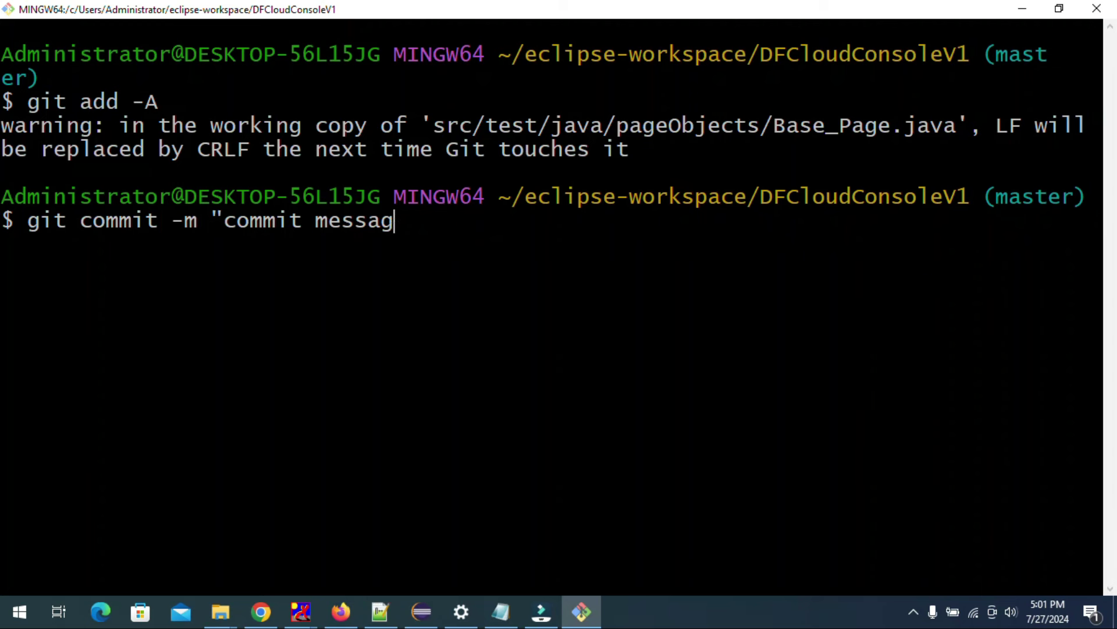
pyautogui.press('BackSpace')
pyautogui.press('BackSpace')
pyautogui.press('BackSpace')
pyautogui.press('BackSpace')
pyautogui.press('BackSpace')
pyautogui.press('BackSpace')
pyautogui.press('BackSpace')
pyautogui.press('BackSpace')
pyautogui.press('BackSpace')
pyautogui.press('BackSpace')
pyautogui.press('BackSpace')
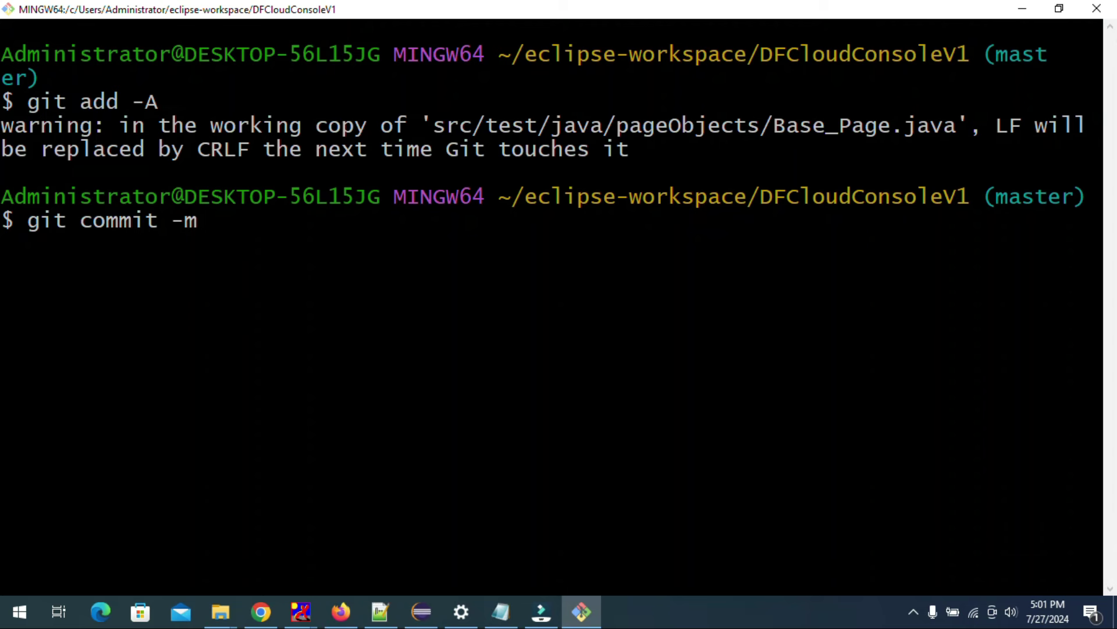
pyautogui.write('projectupdate')
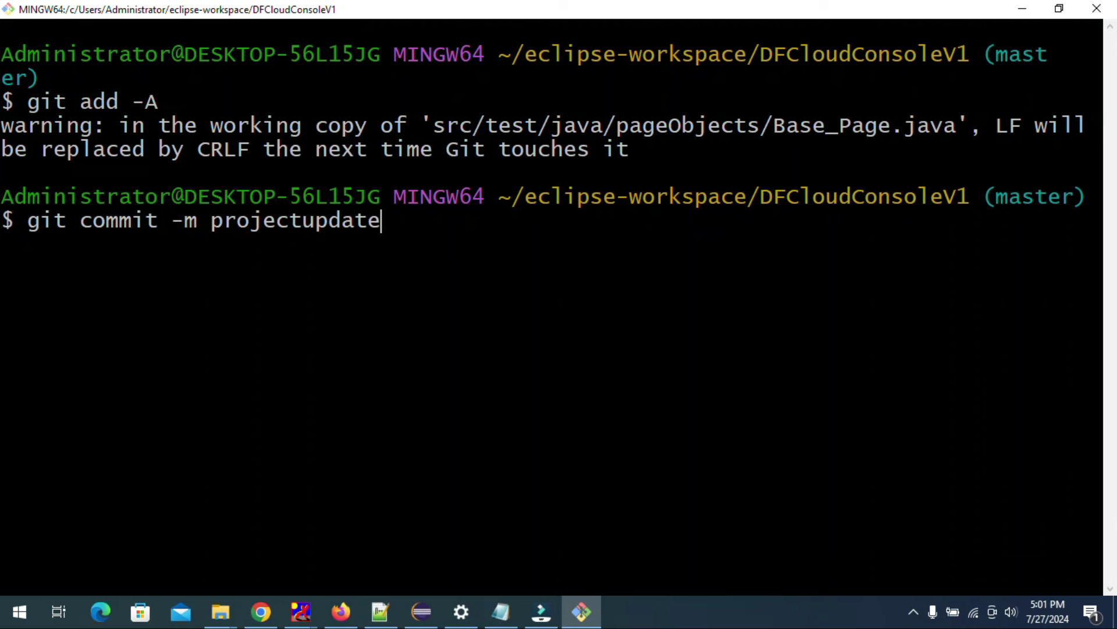
pyautogui.write('browser')
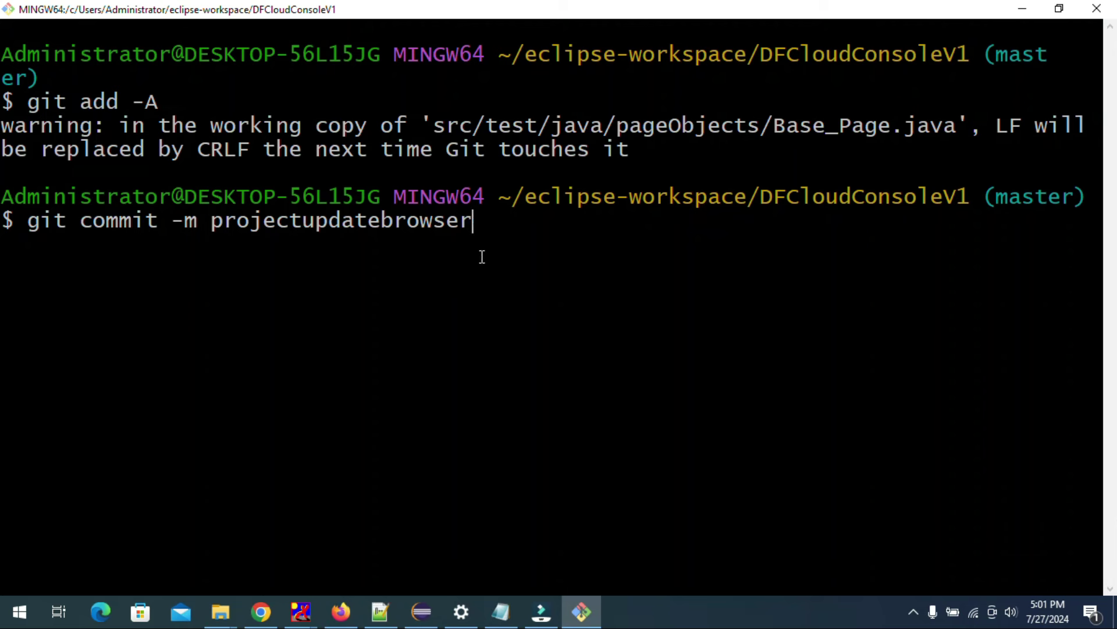
pyautogui.press('Return')
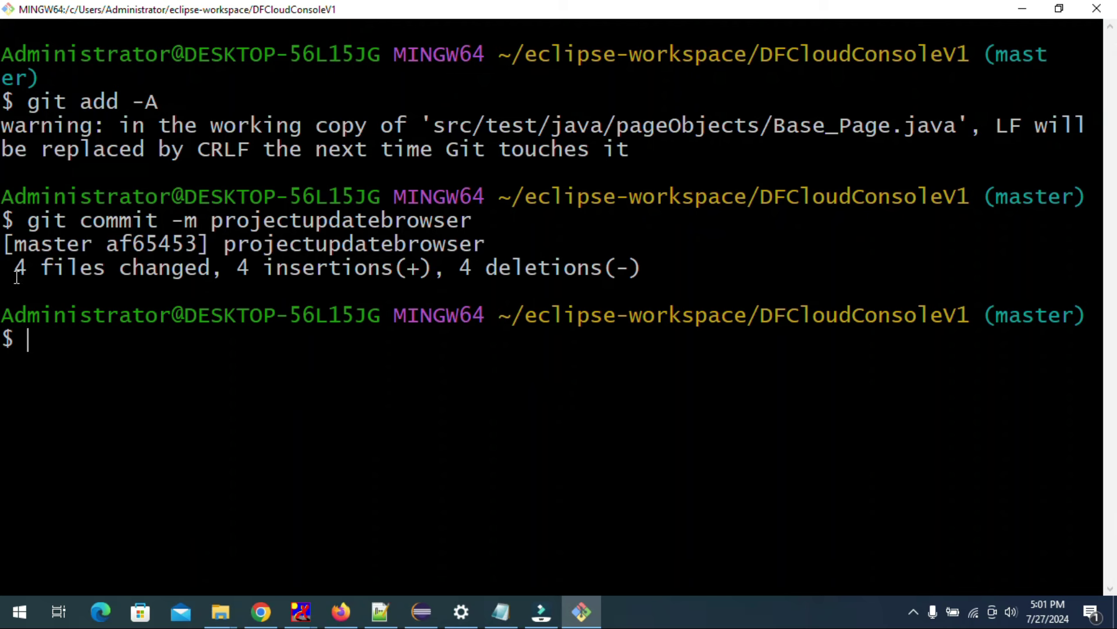
pyautogui.moveTo(5, 269); pyautogui.dragTo(202, 271)
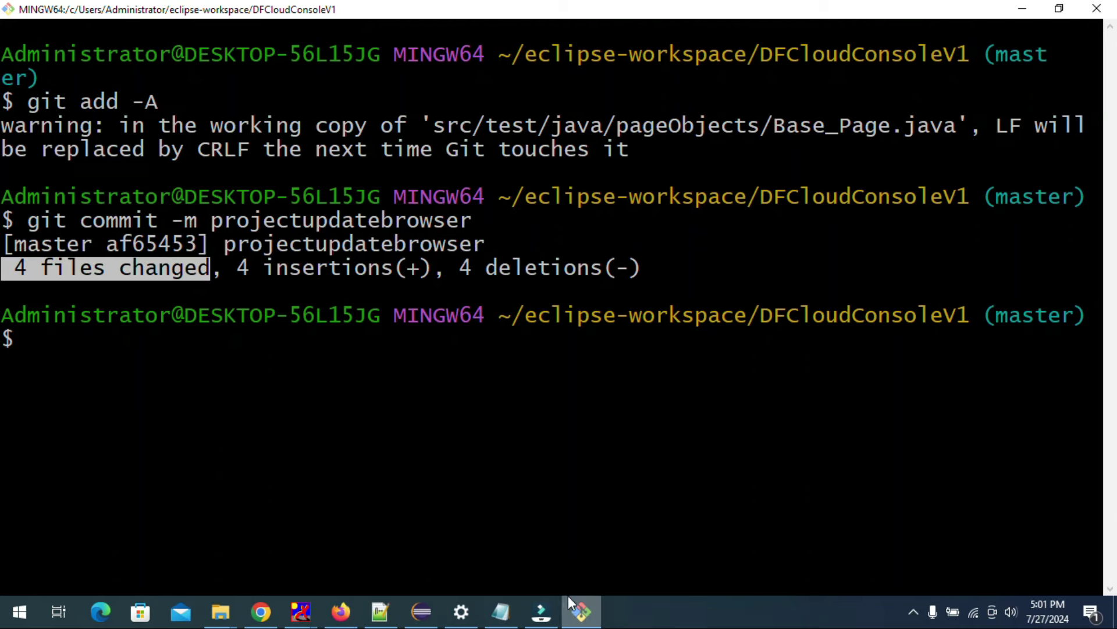
# - Copy git push origin master from the notes and run it, advancing master to af65453
pyautogui.click(500, 611)
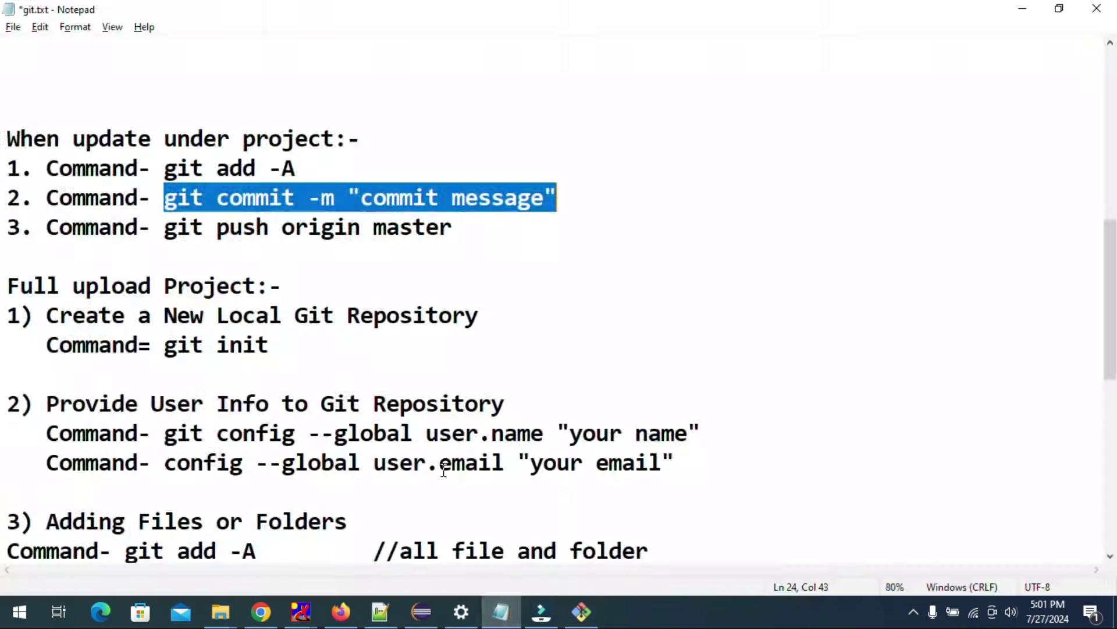
pyautogui.click(168, 228)
pyautogui.keyDown('shift'); pyautogui.click(456, 227); pyautogui.keyUp('shift')
pyautogui.rightClick(390, 228)
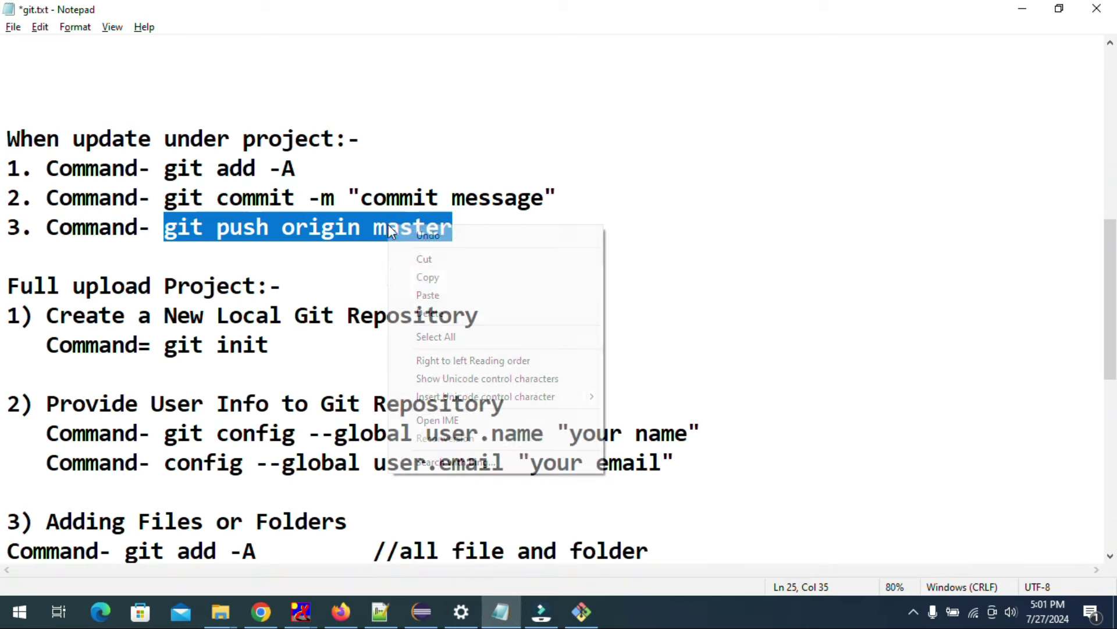
pyautogui.click(431, 279)
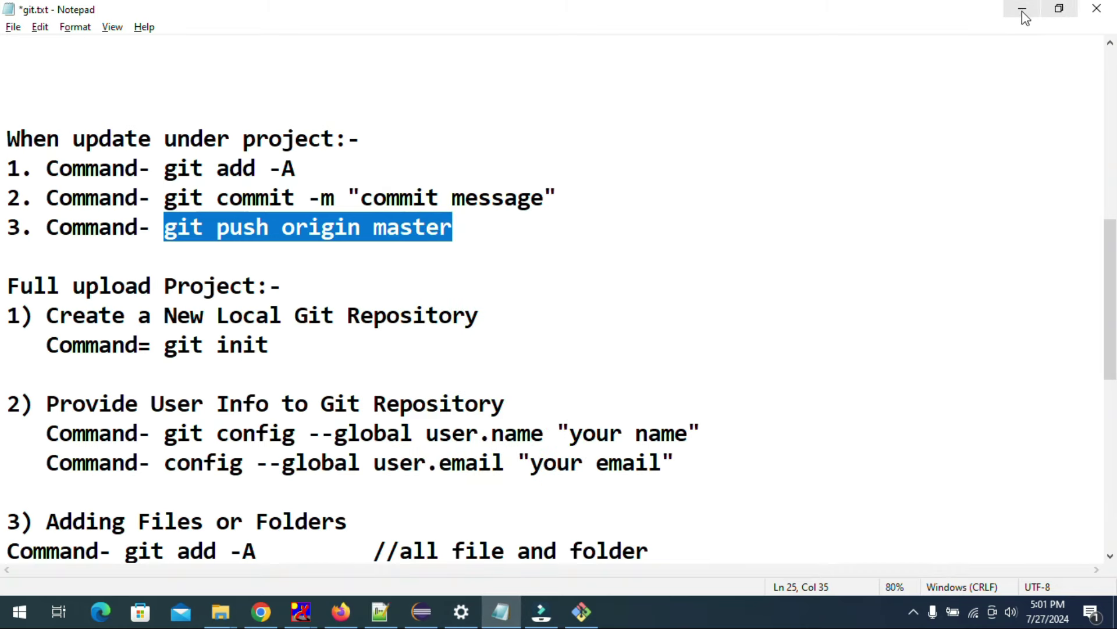
pyautogui.click(1023, 11)
pyautogui.rightClick(44, 338)
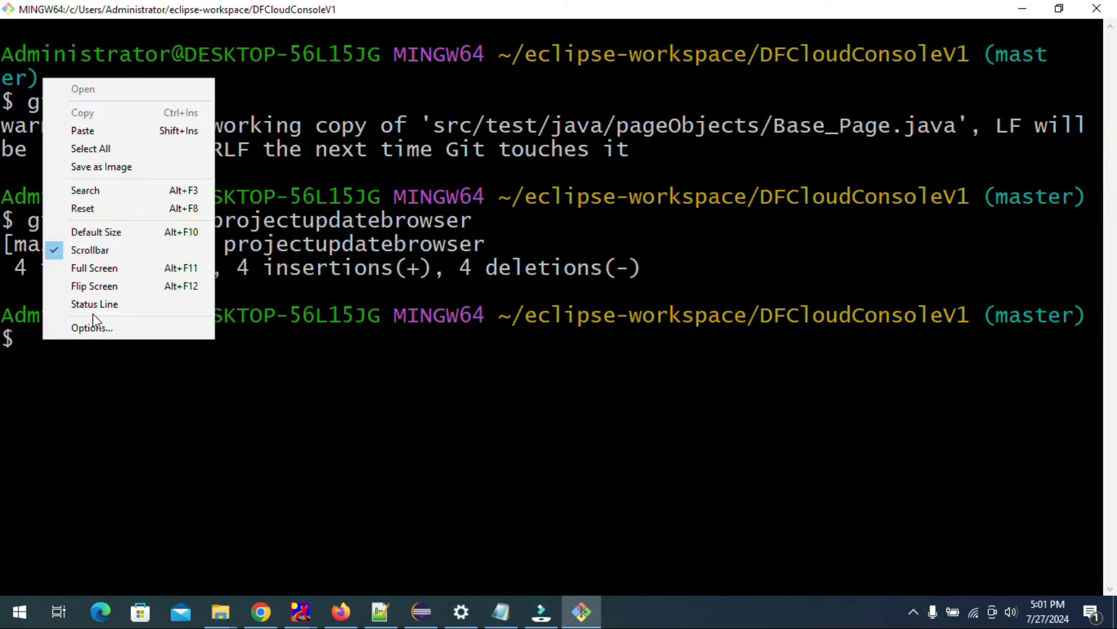
pyautogui.click(93, 131)
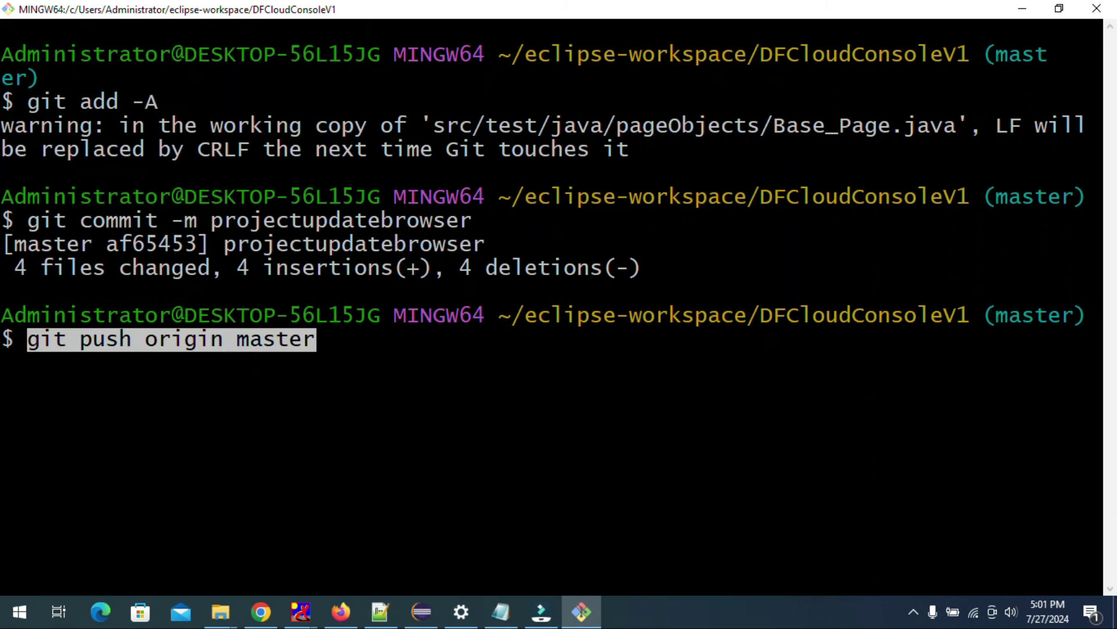
pyautogui.press('End')
pyautogui.press('Return')
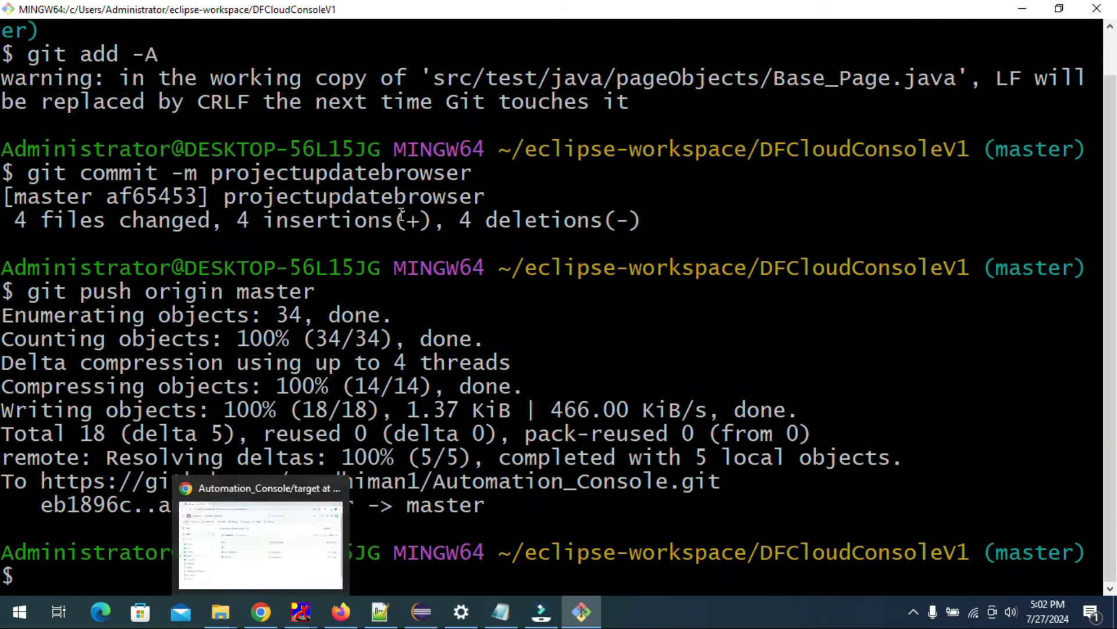
# - Go to Automation_Console via Your repositories and view the 'projectupdatebrowser' commit af65453 in the file list
pyautogui.click(269, 625)
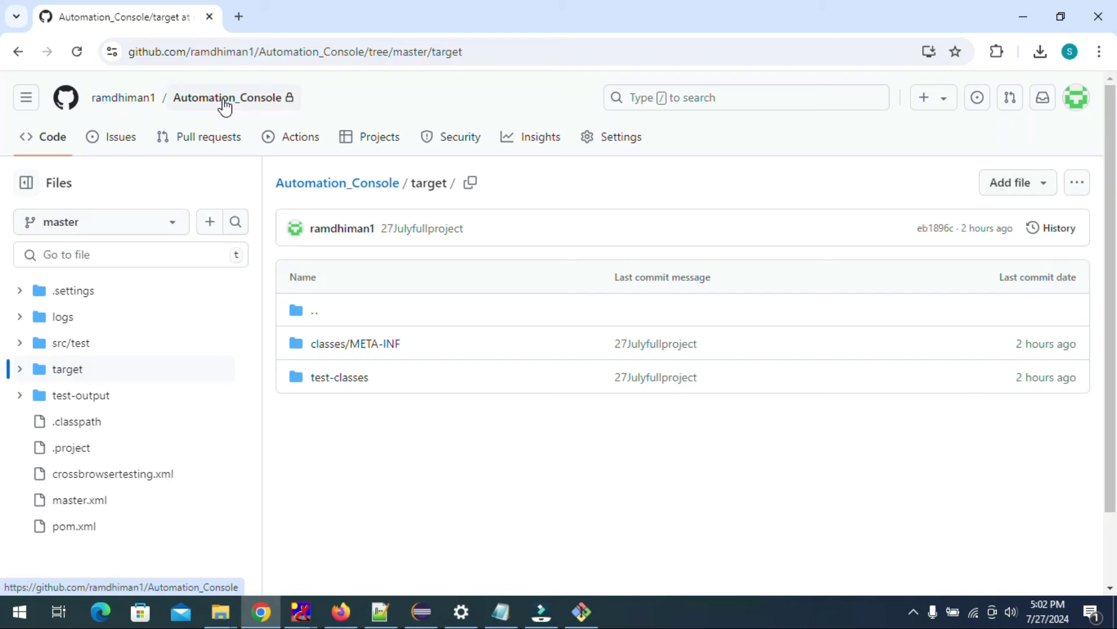
pyautogui.click(1076, 98)
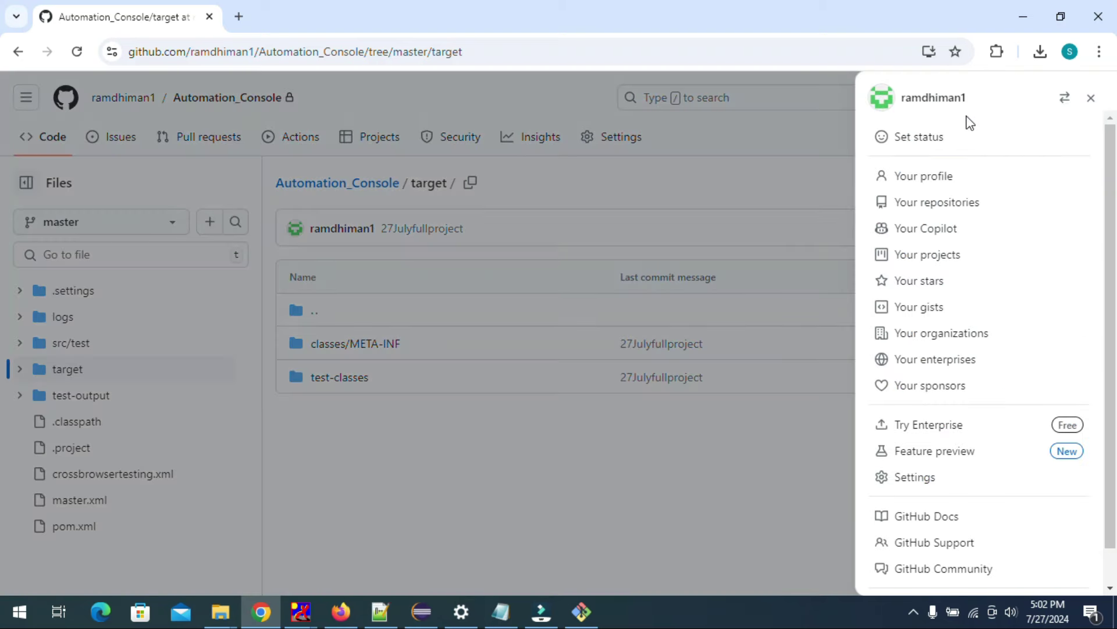
pyautogui.click(944, 203)
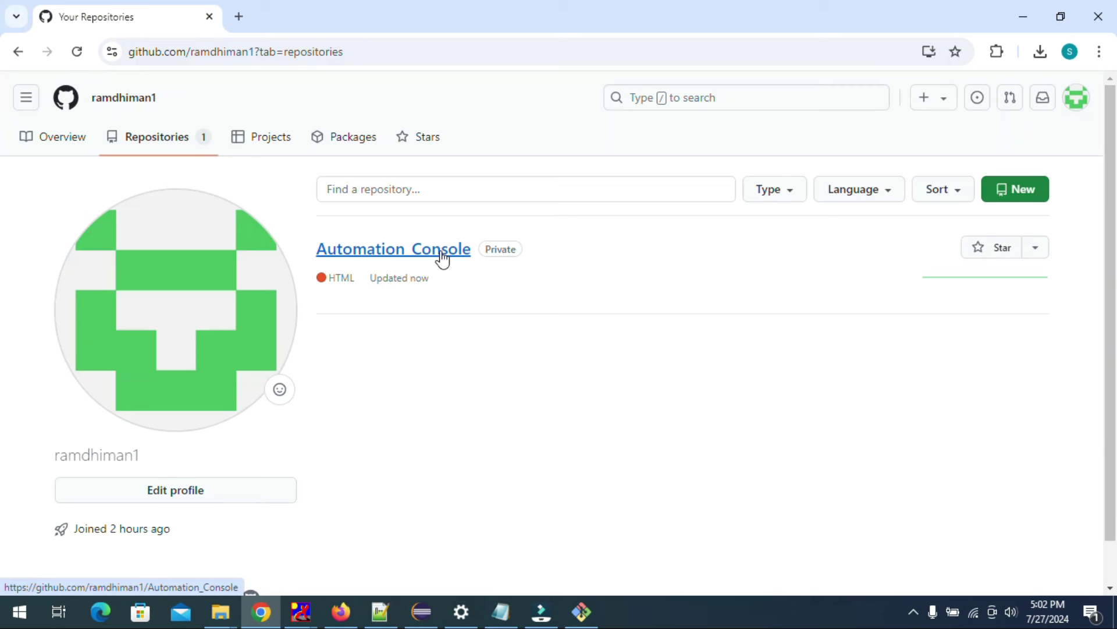
pyautogui.click(430, 252)
pyautogui.scroll(-3, 297, 342)
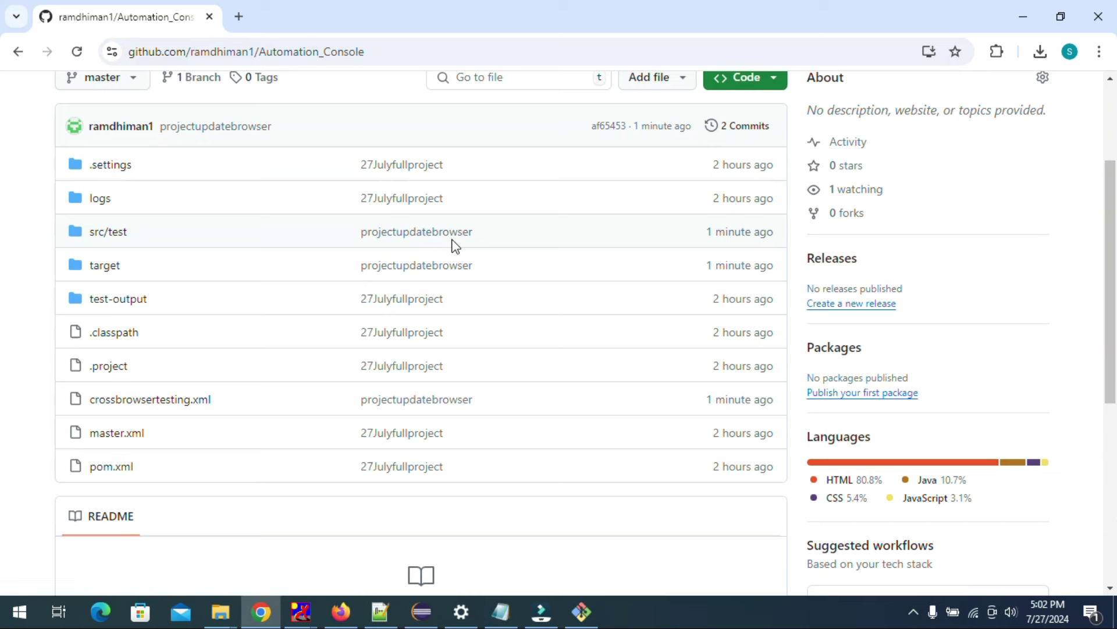
# - Browse to src/test/java/pageObjects on GitHub and read the pushed Base_Page.java code
pyautogui.click(419, 605)
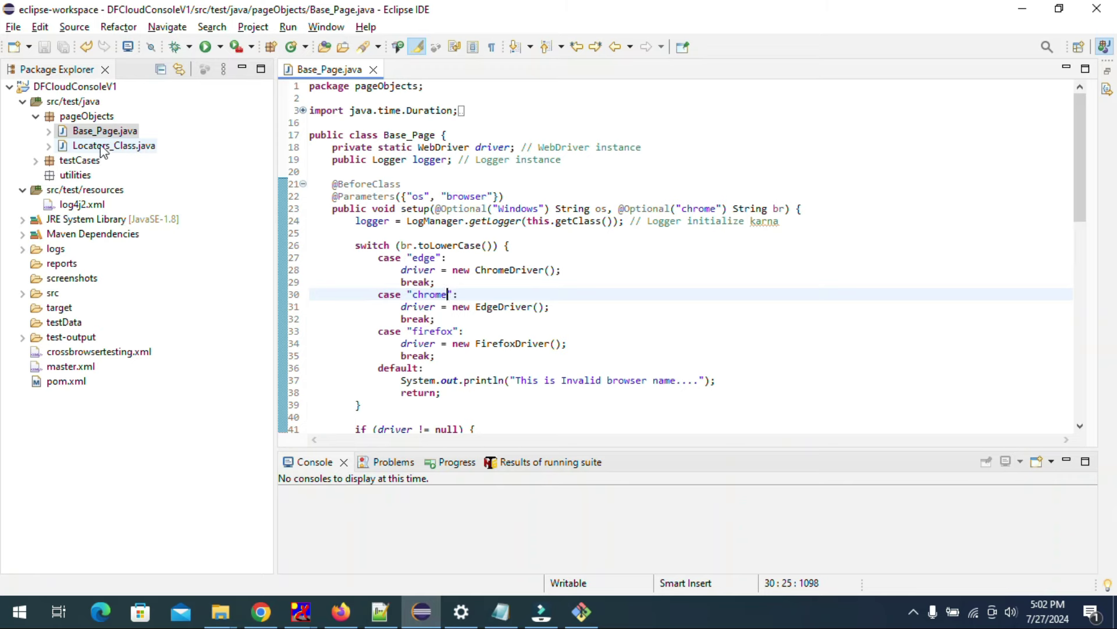
pyautogui.click(1022, 9)
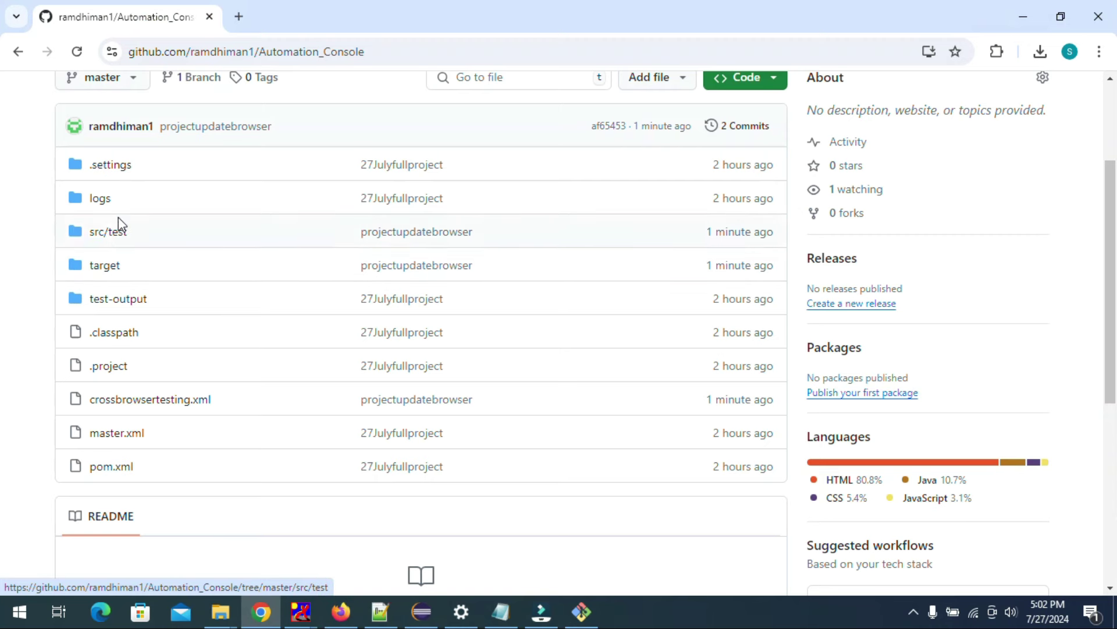
pyautogui.click(115, 240)
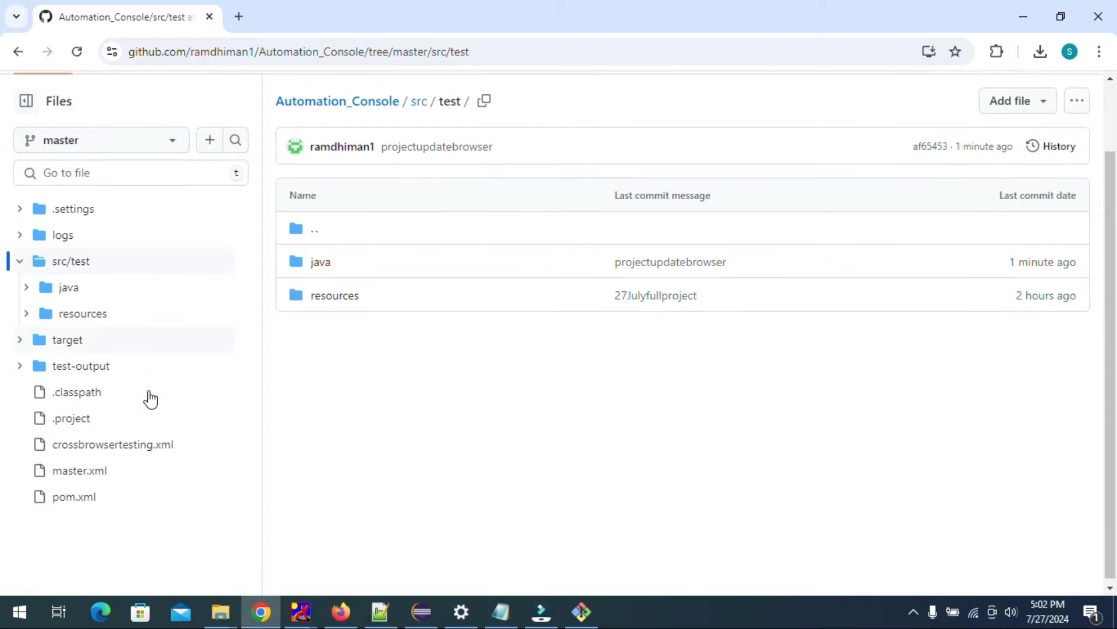
pyautogui.click(26, 287)
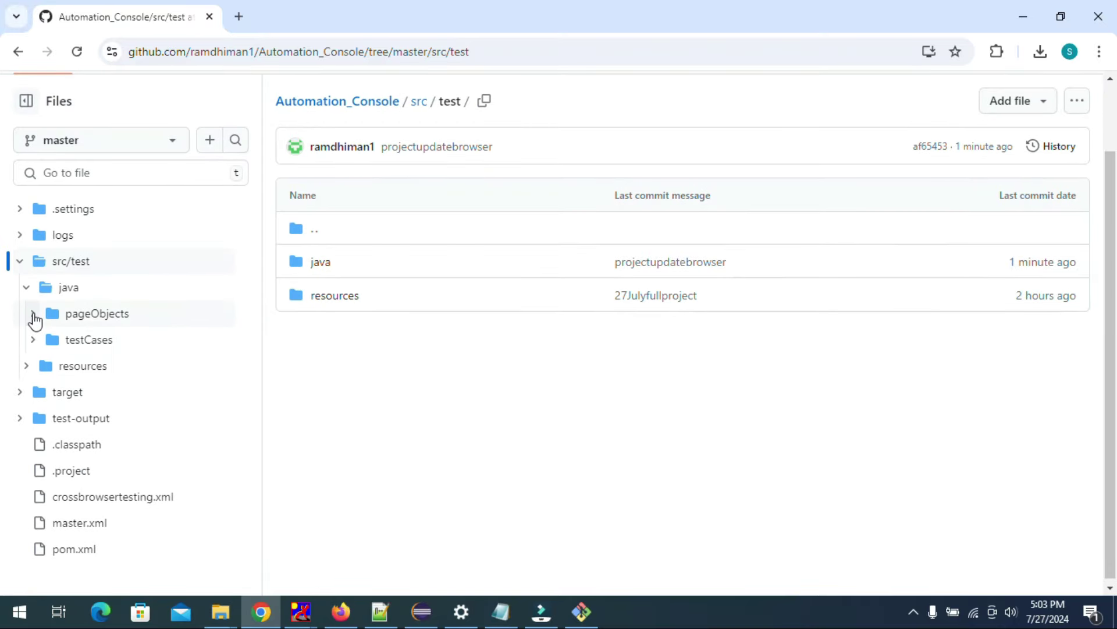
pyautogui.click(35, 318)
pyautogui.click(113, 348)
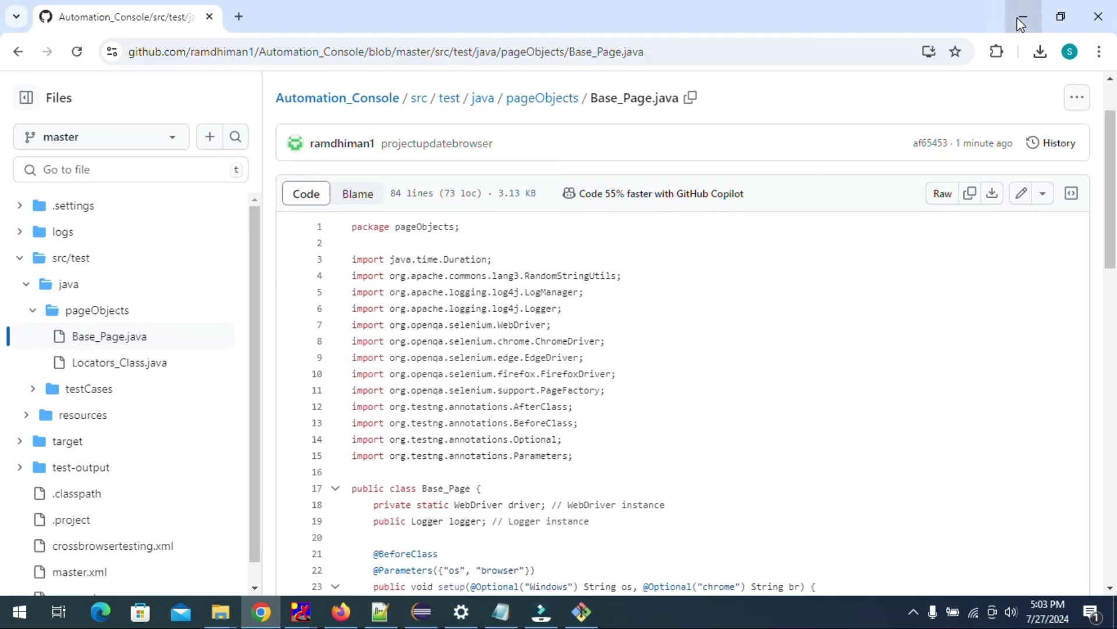
pyautogui.scroll(-3, 567, 434)
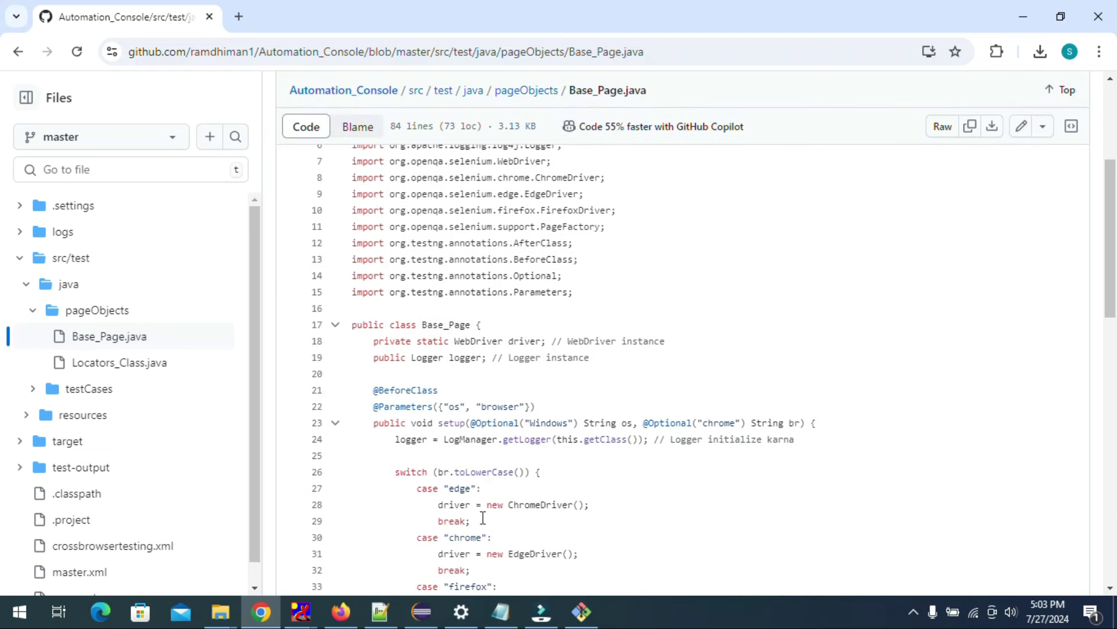
pyautogui.scroll(-2, 487, 489)
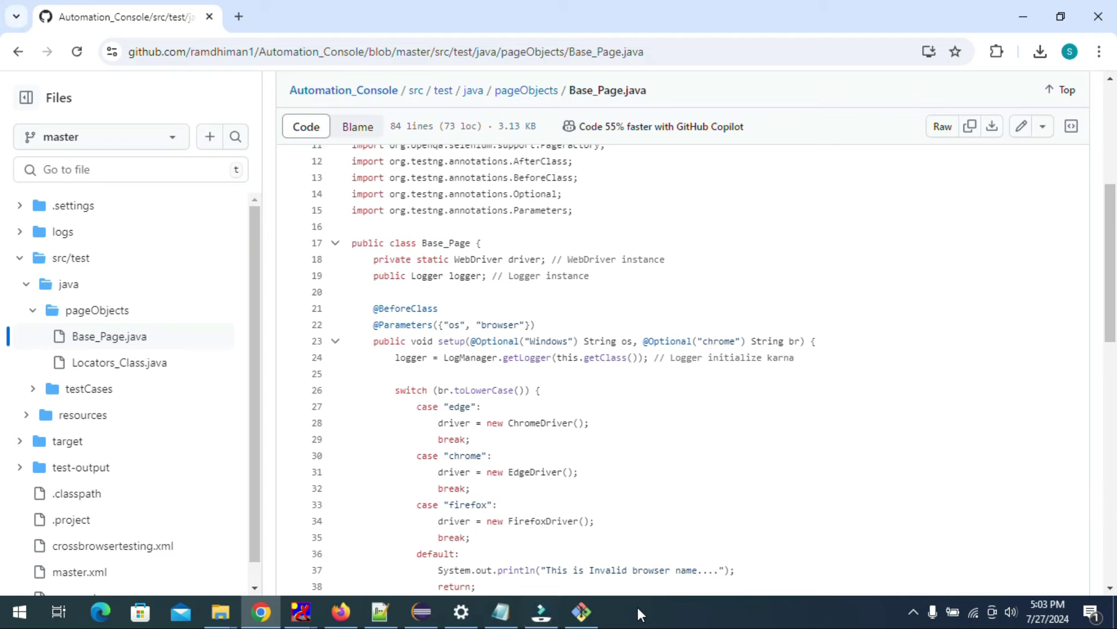
# - Bring the Eclipse DFCloudConsoleV1 project back to the front
pyautogui.click(421, 611)
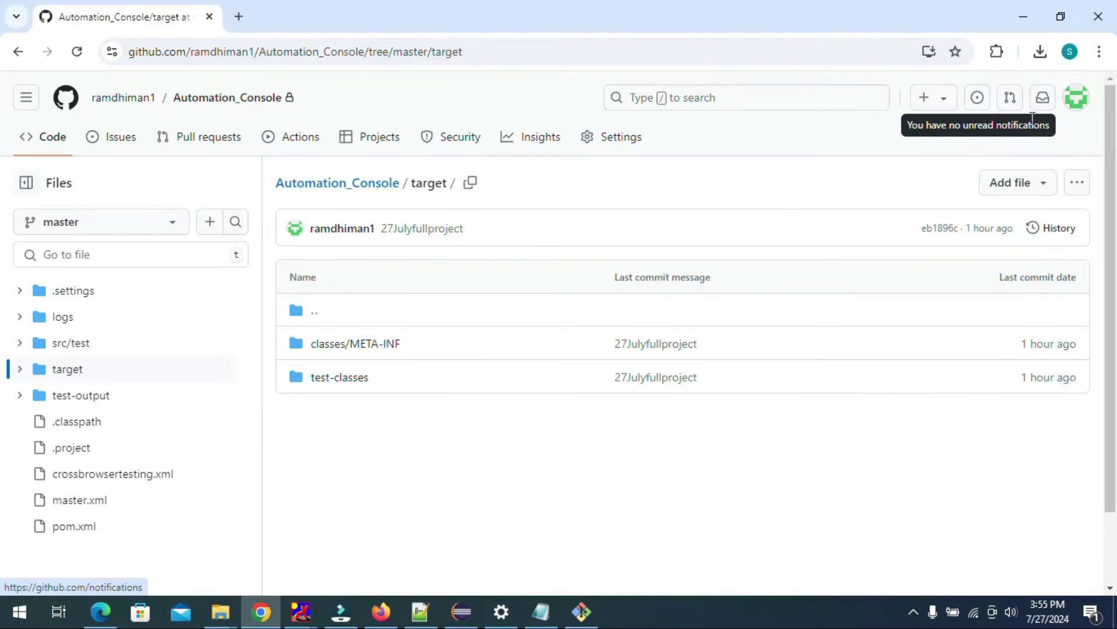
pyautogui.click(1023, 17)
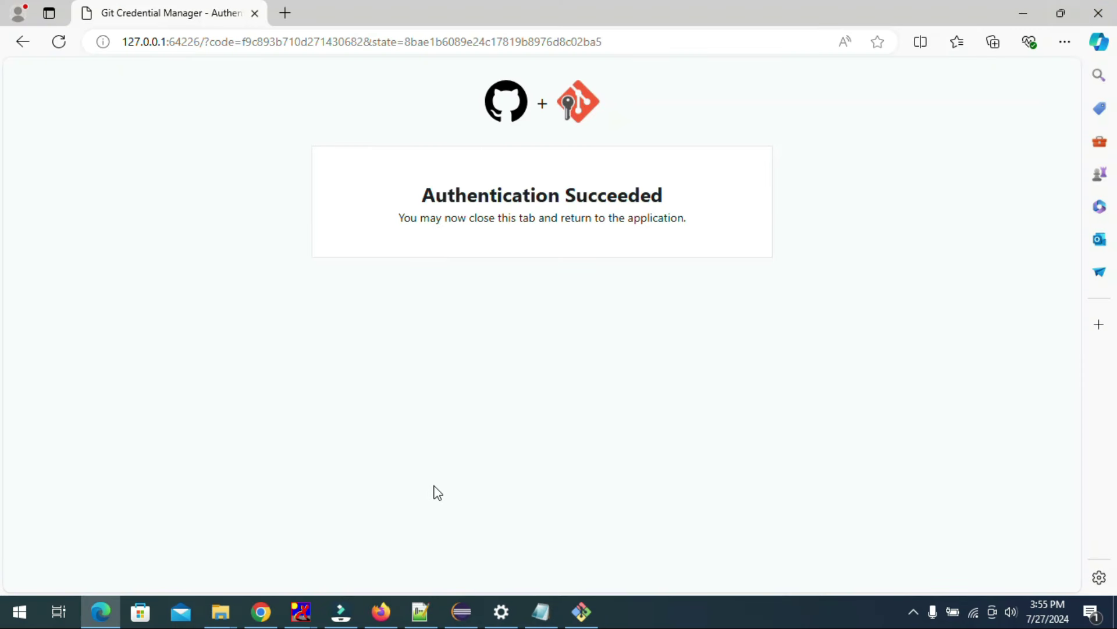
pyautogui.click(461, 611)
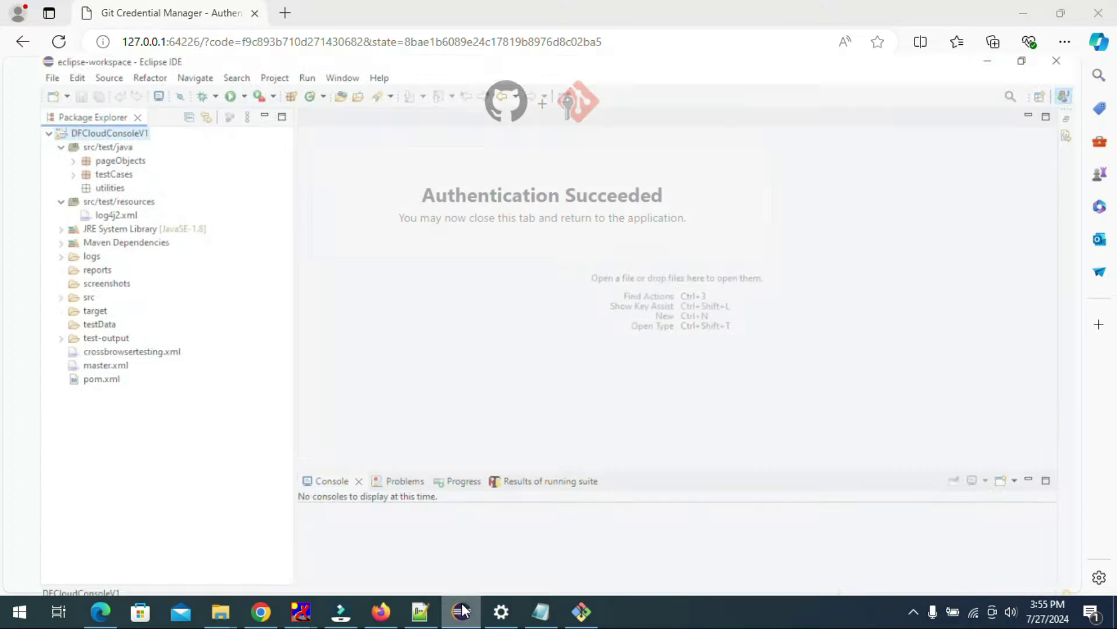